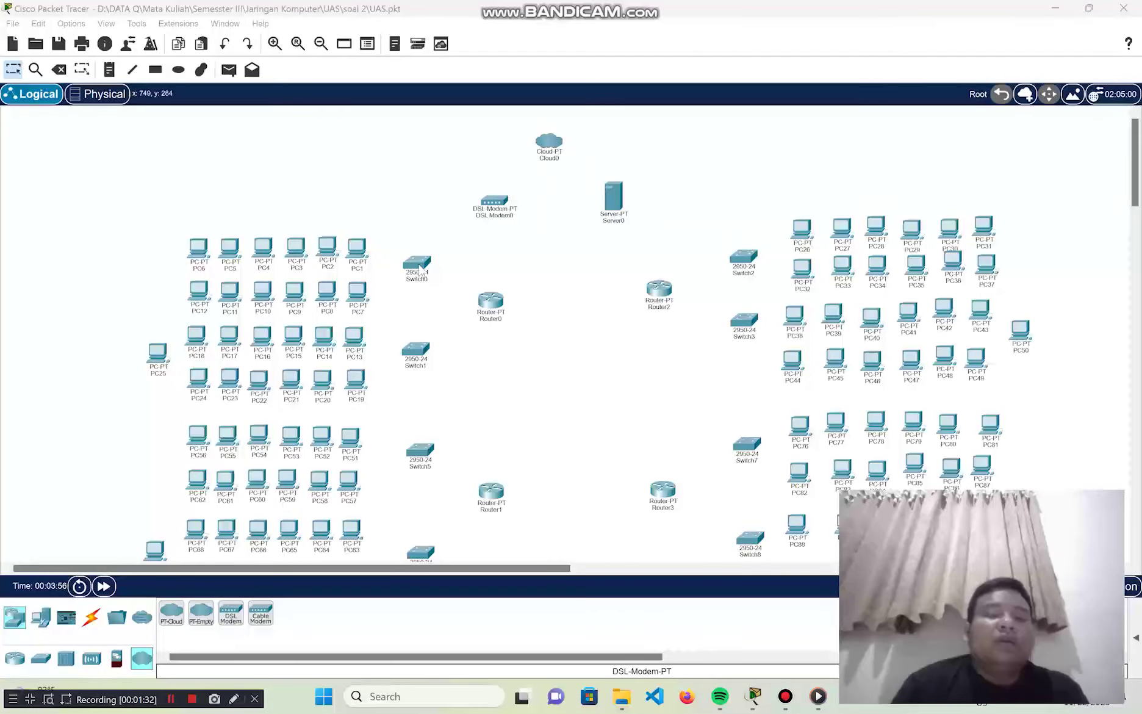
Inspect the physical port layout of Switch0
{"action": "left_click", "coordinate": [420, 270]}
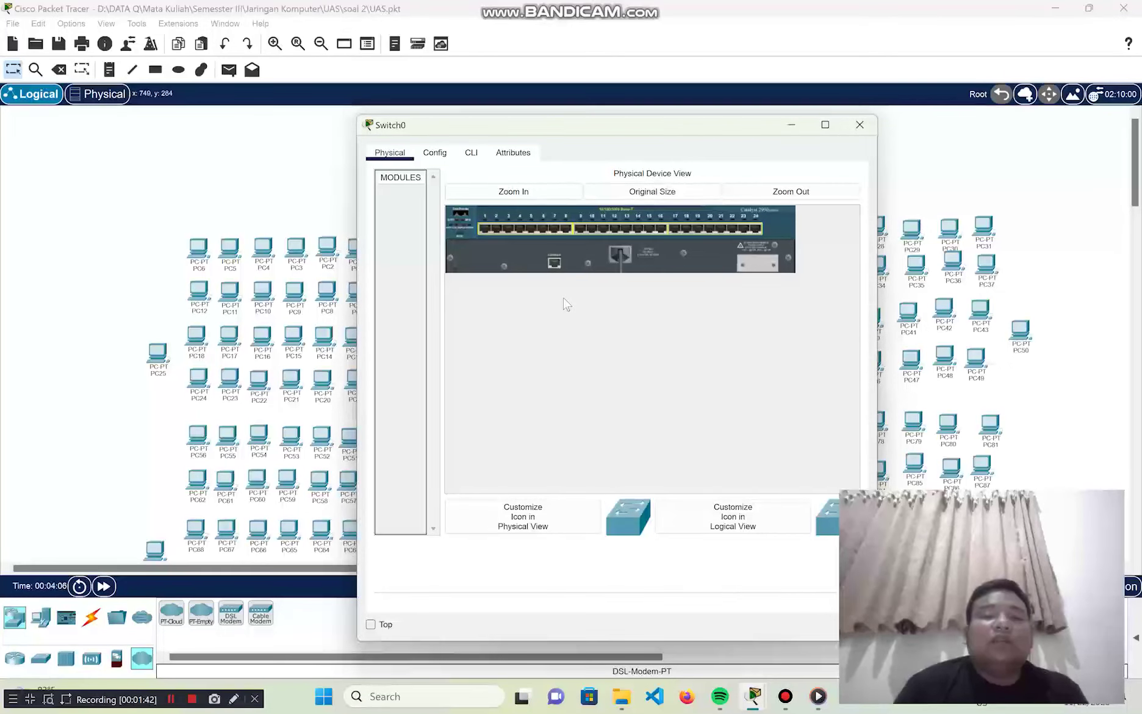
{"action": "left_click", "coordinate": [860, 125]}
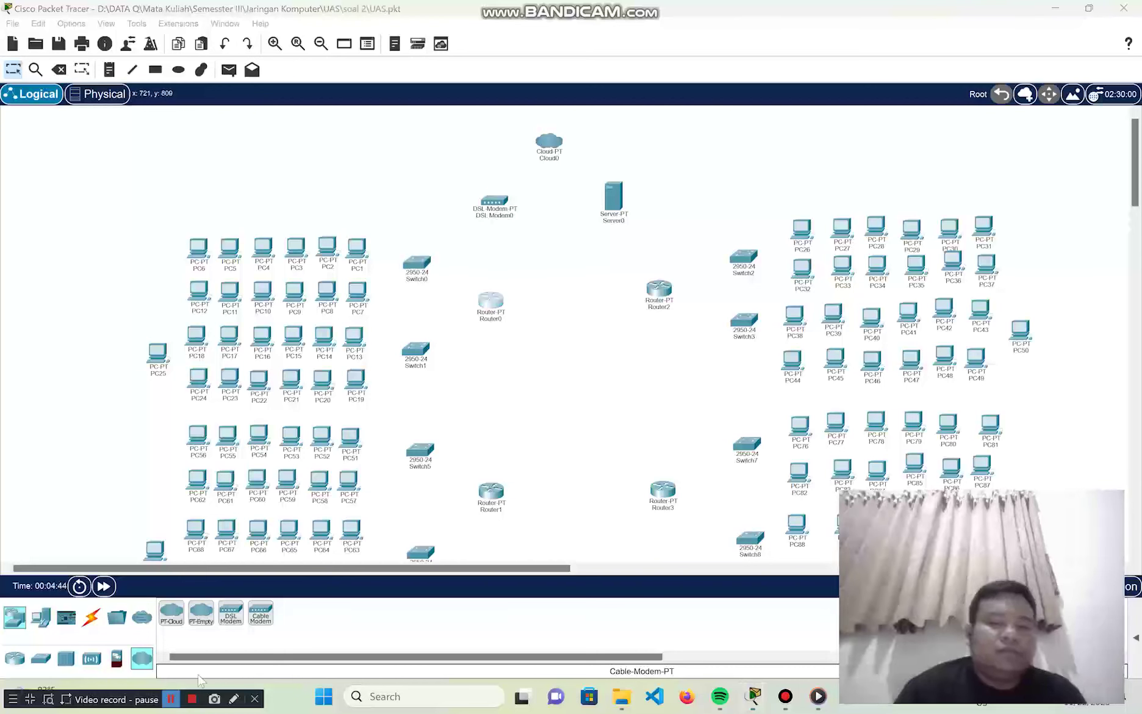
{"action": "left_click", "coordinate": [172, 701]}
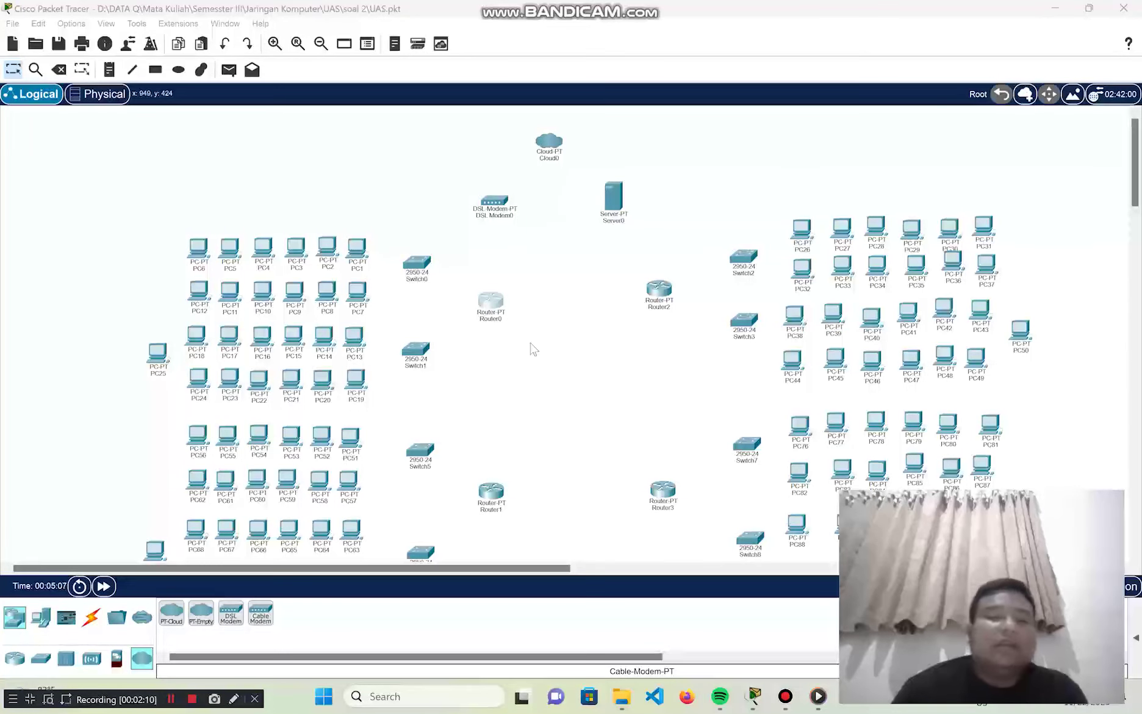
Power off Router0 and remove its two fiber modules and two serial modules
{"action": "left_click", "coordinate": [487, 305]}
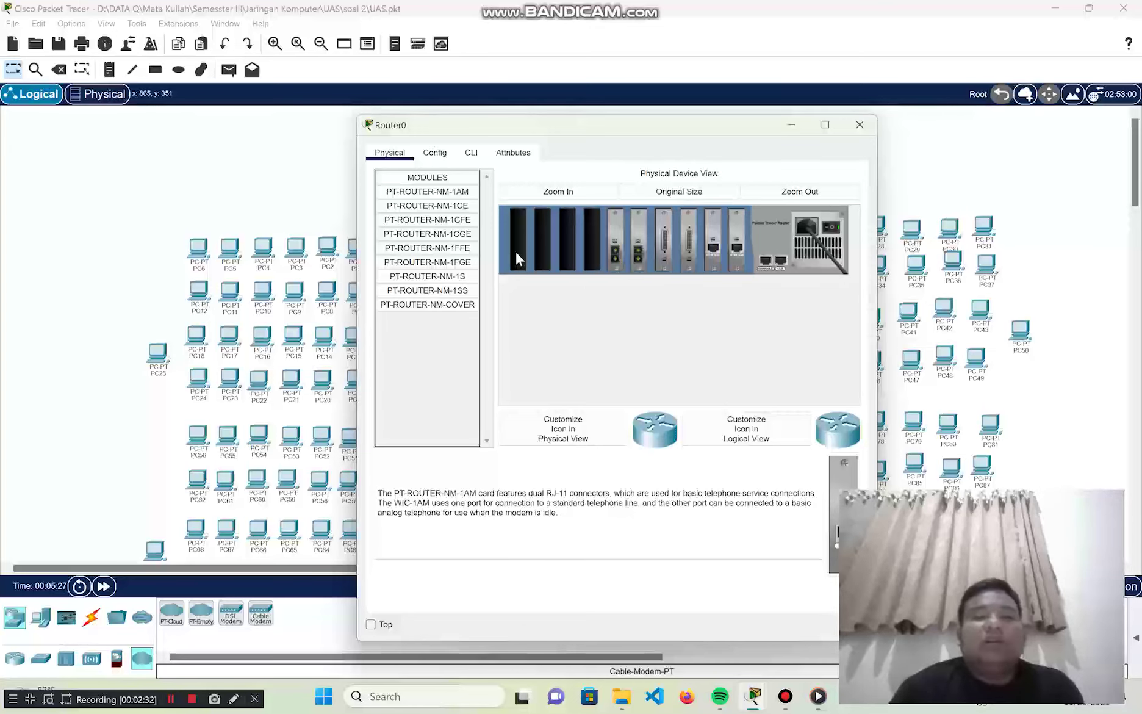
{"action": "left_click", "coordinate": [451, 209]}
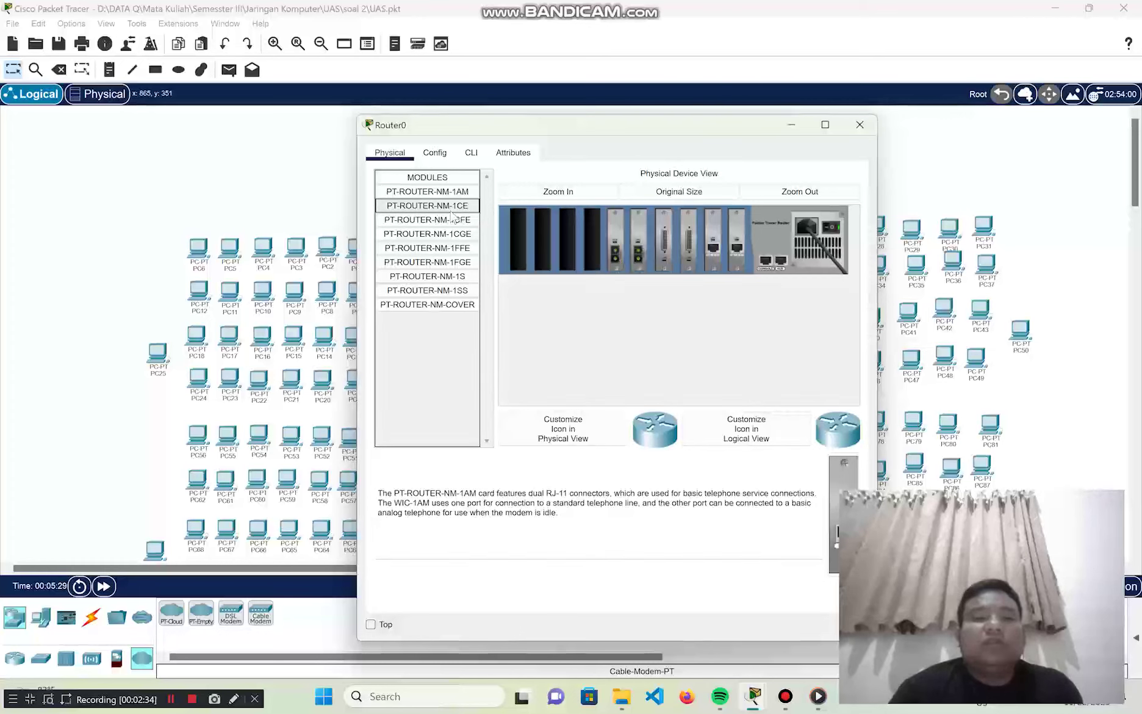
{"action": "left_click", "coordinate": [449, 234]}
{"action": "left_click", "coordinate": [448, 224]}
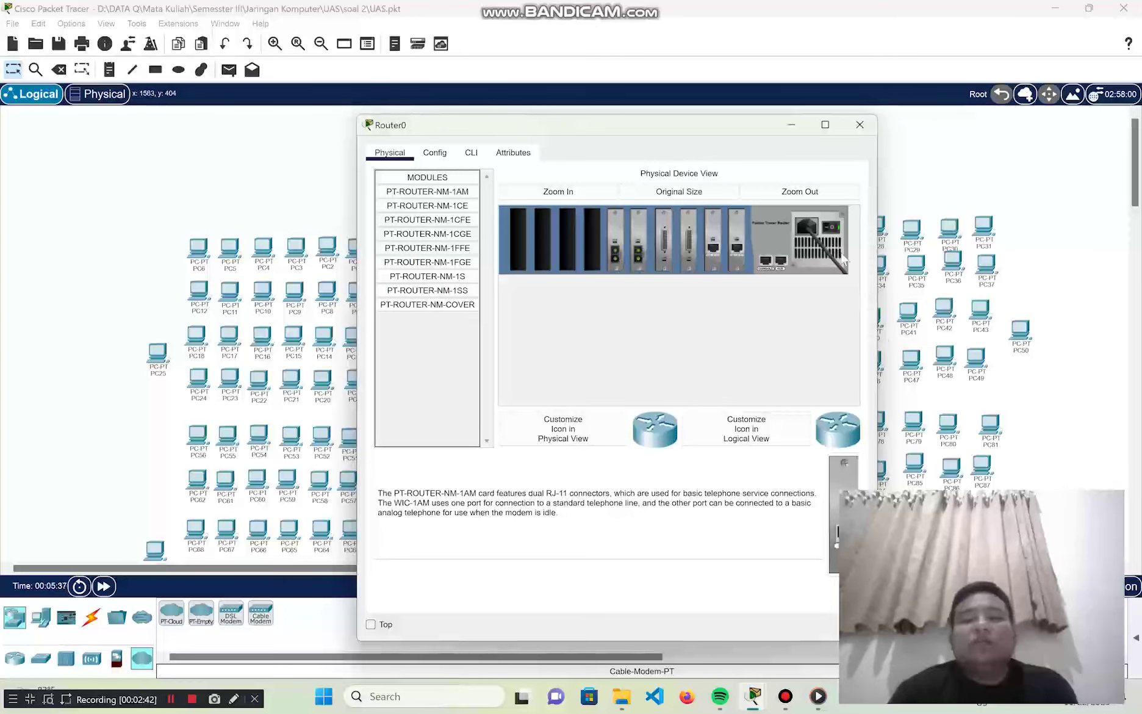
{"action": "left_click", "coordinate": [833, 230]}
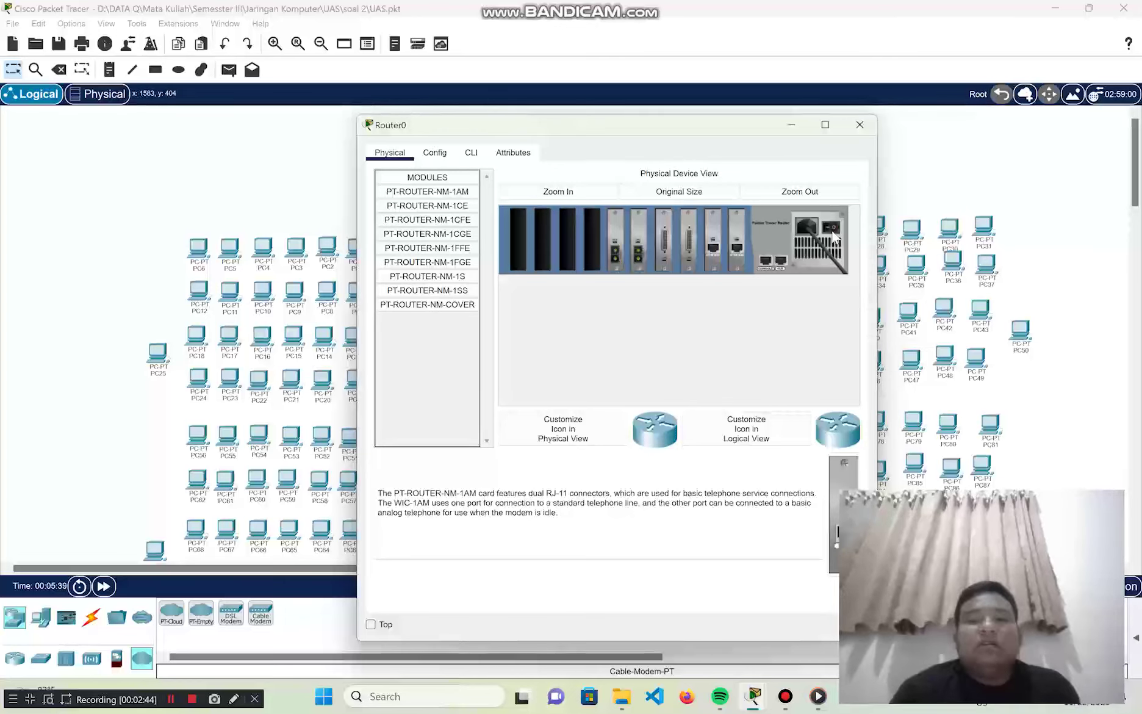
{"action": "left_click_drag", "start_coordinate": [620, 255], "coordinate": [433, 357]}
{"action": "left_click_drag", "start_coordinate": [640, 253], "coordinate": [438, 346]}
{"action": "left_click_drag", "start_coordinate": [659, 262], "coordinate": [452, 339]}
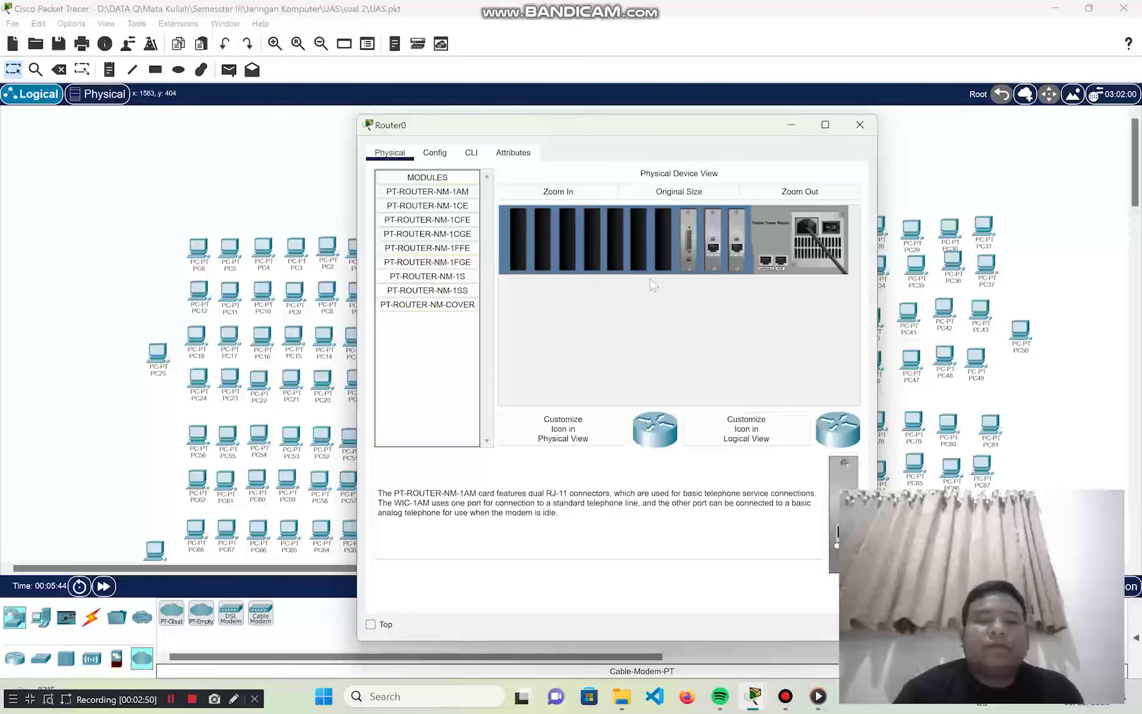
{"action": "left_click_drag", "start_coordinate": [687, 262], "coordinate": [449, 347]}
Install three PT-ROUTER-NM-1CE modules in Router0's emptied slots beside the remaining Ethernet modules
{"action": "left_click", "coordinate": [427, 205]}
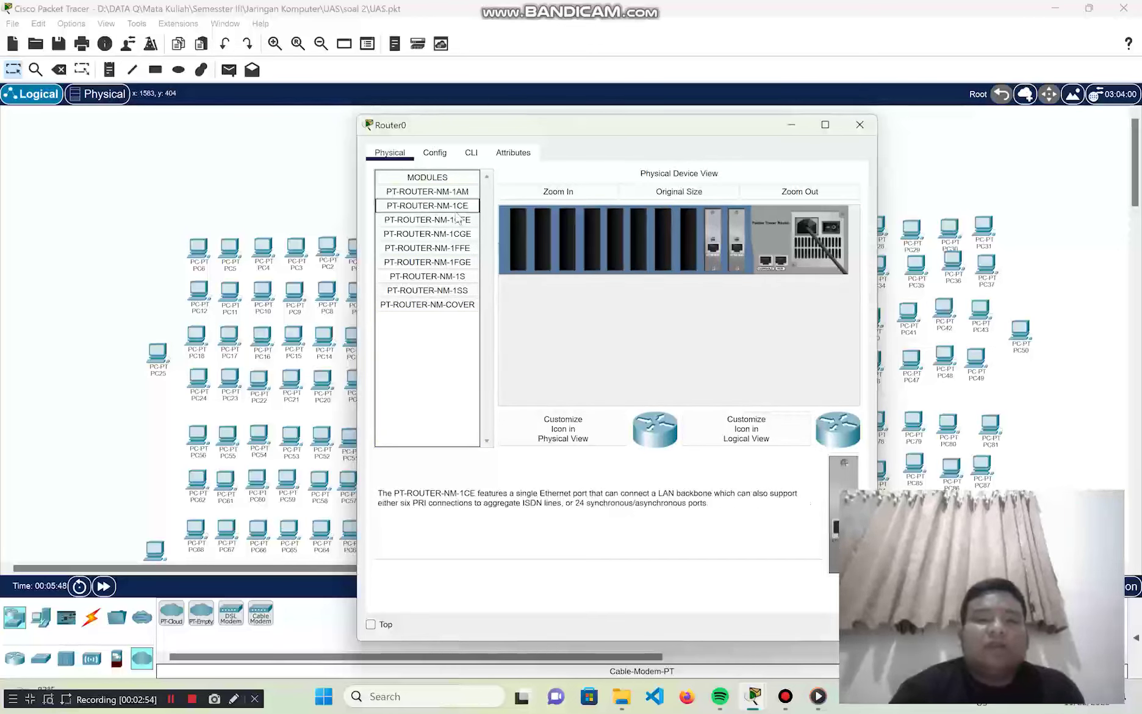
{"action": "left_click_drag", "start_coordinate": [842, 486], "coordinate": [700, 247]}
{"action": "left_click_drag", "start_coordinate": [848, 465], "coordinate": [663, 244]}
{"action": "left_click_drag", "start_coordinate": [847, 473], "coordinate": [638, 243]}
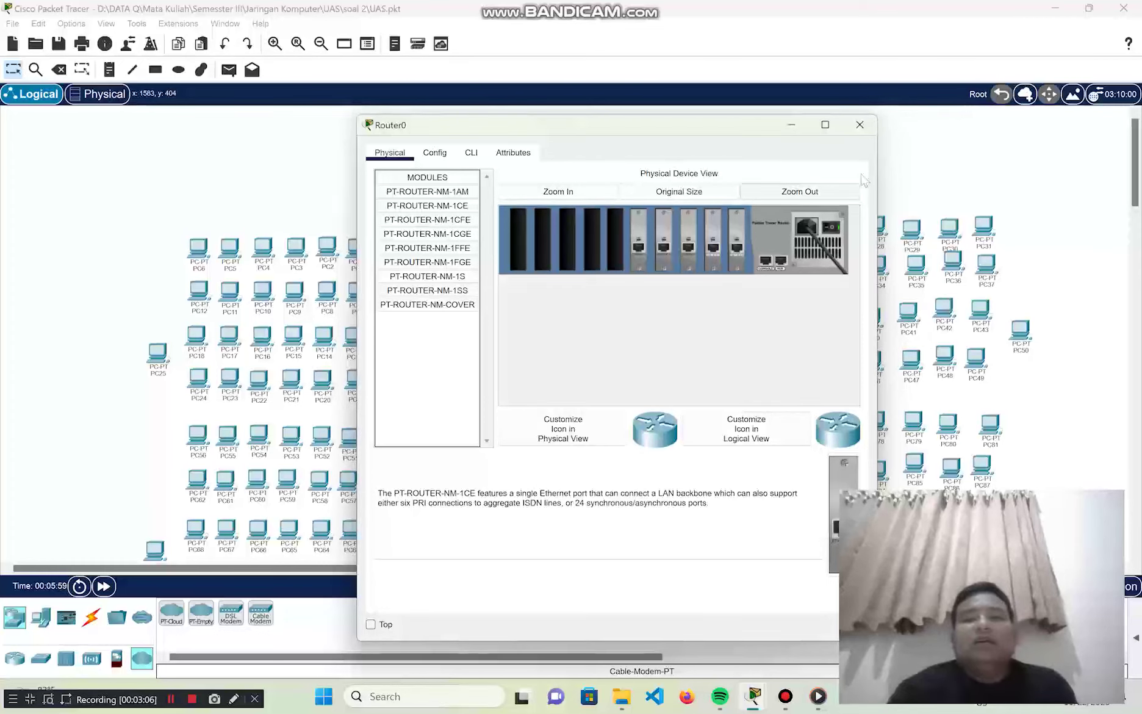
{"action": "left_click", "coordinate": [859, 126]}
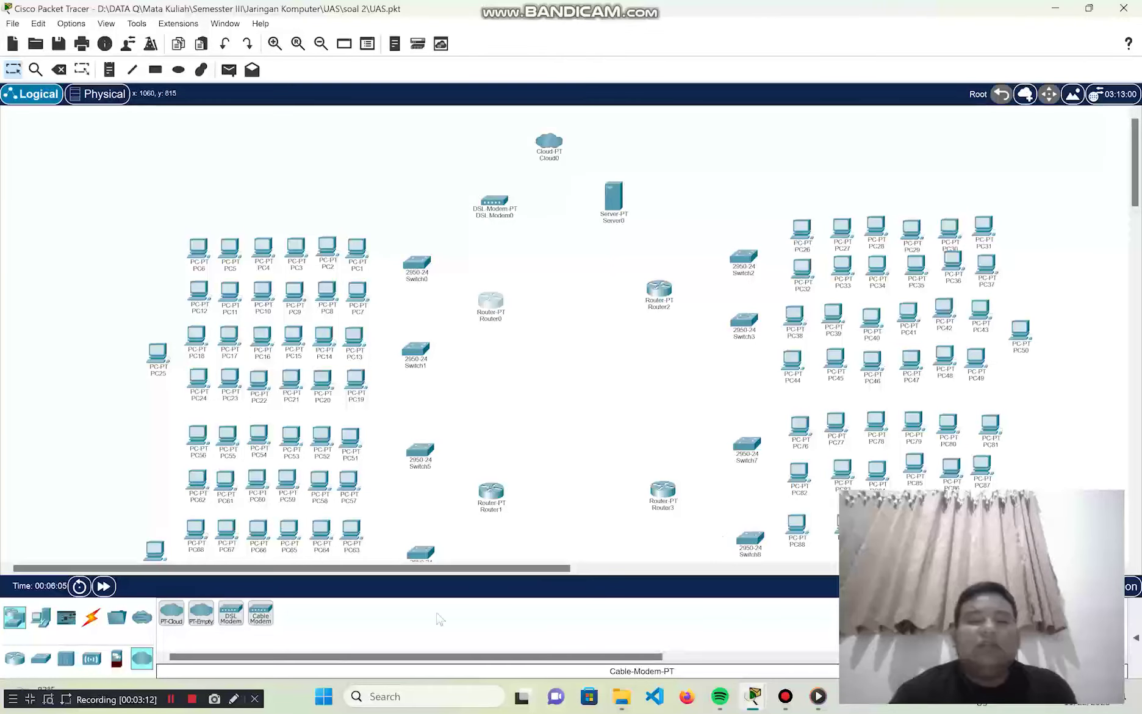
{"action": "left_click", "coordinate": [177, 700]}
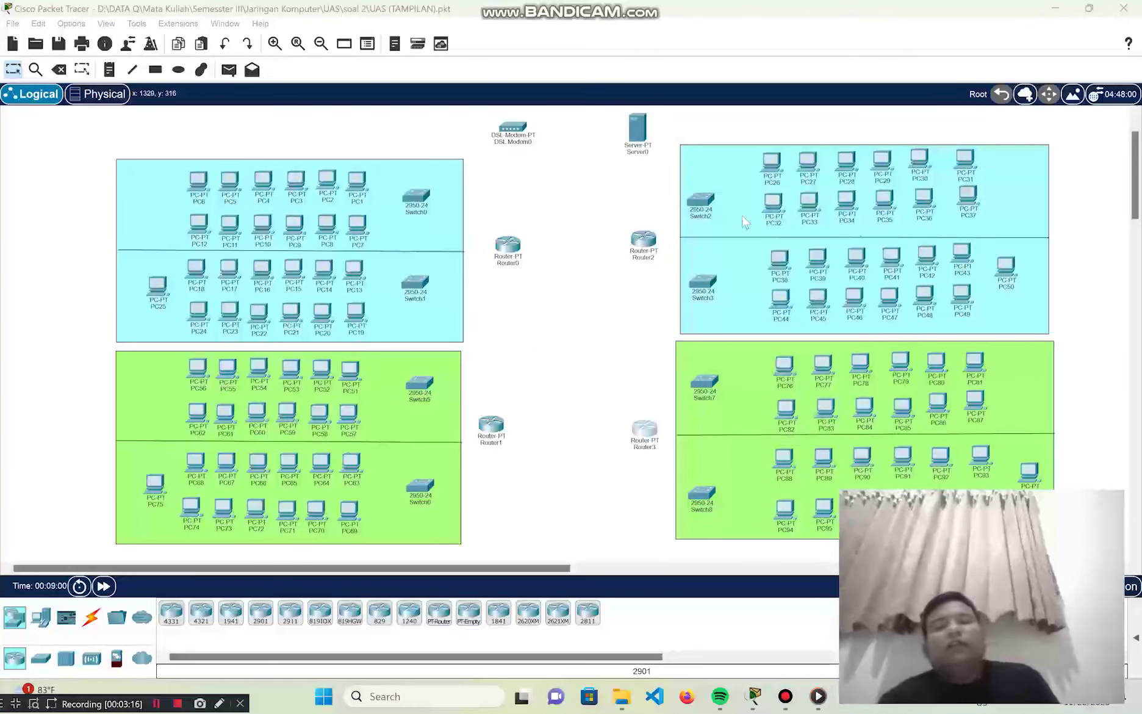
{"action": "scroll", "coordinate": [566, 275], "scroll_direction": "up", "scroll_amount": 1}
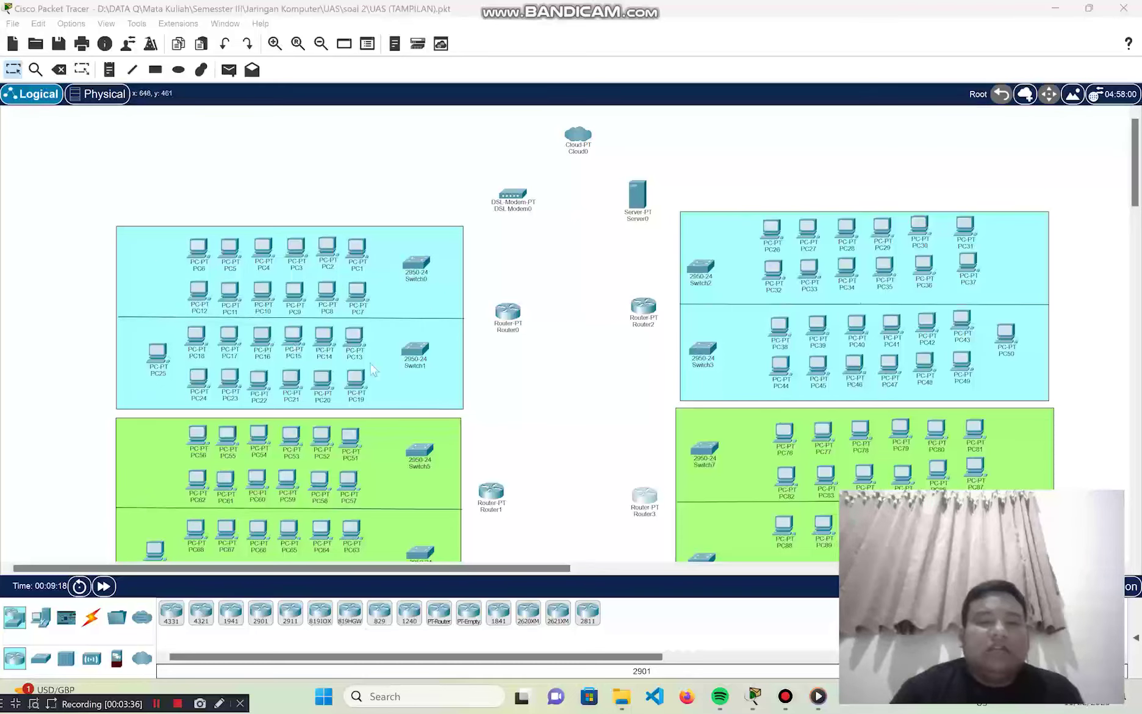
{"action": "scroll", "coordinate": [546, 341], "scroll_direction": "down", "scroll_amount": 1}
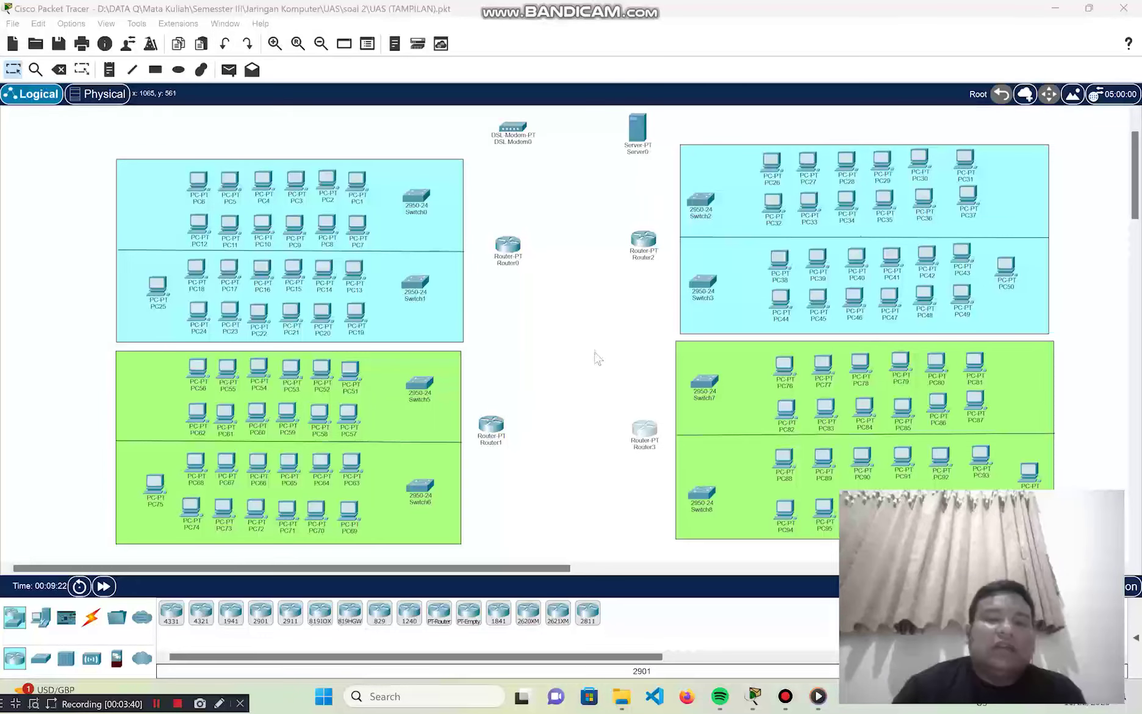
{"action": "scroll", "coordinate": [596, 350], "scroll_direction": "up", "scroll_amount": 1}
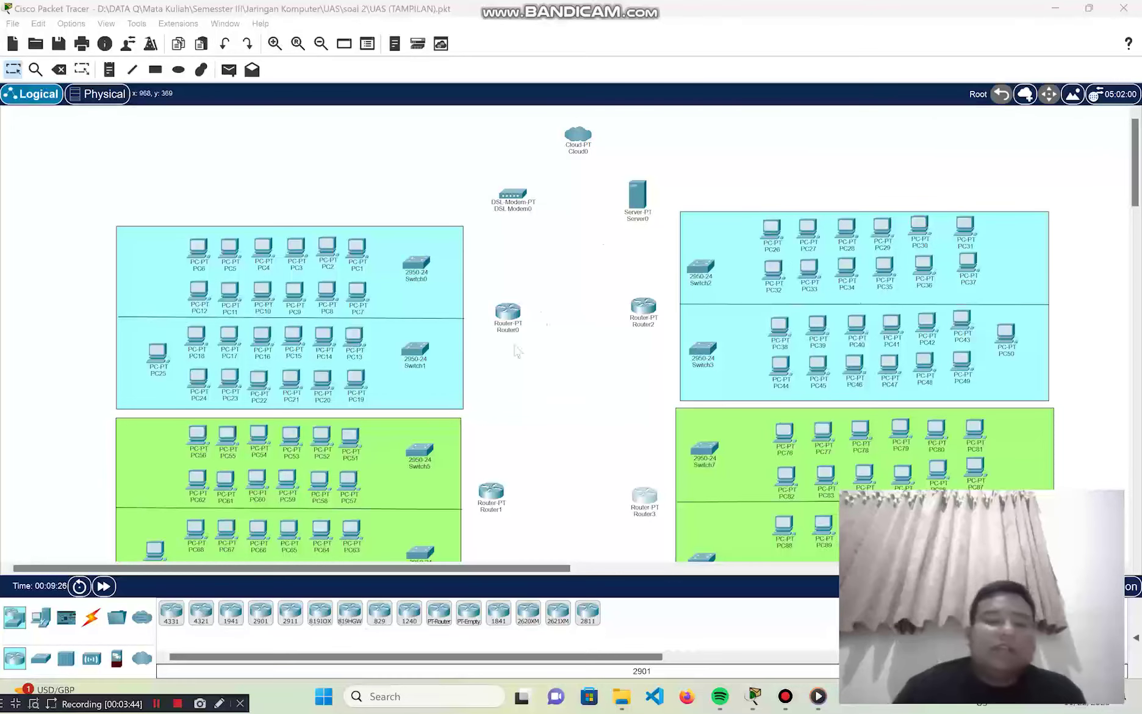
Connect Server0's FastEthernet0 port to Cloud0's Ethernet6 port with a Copper Straight-Through cable
{"action": "left_click", "coordinate": [89, 623]}
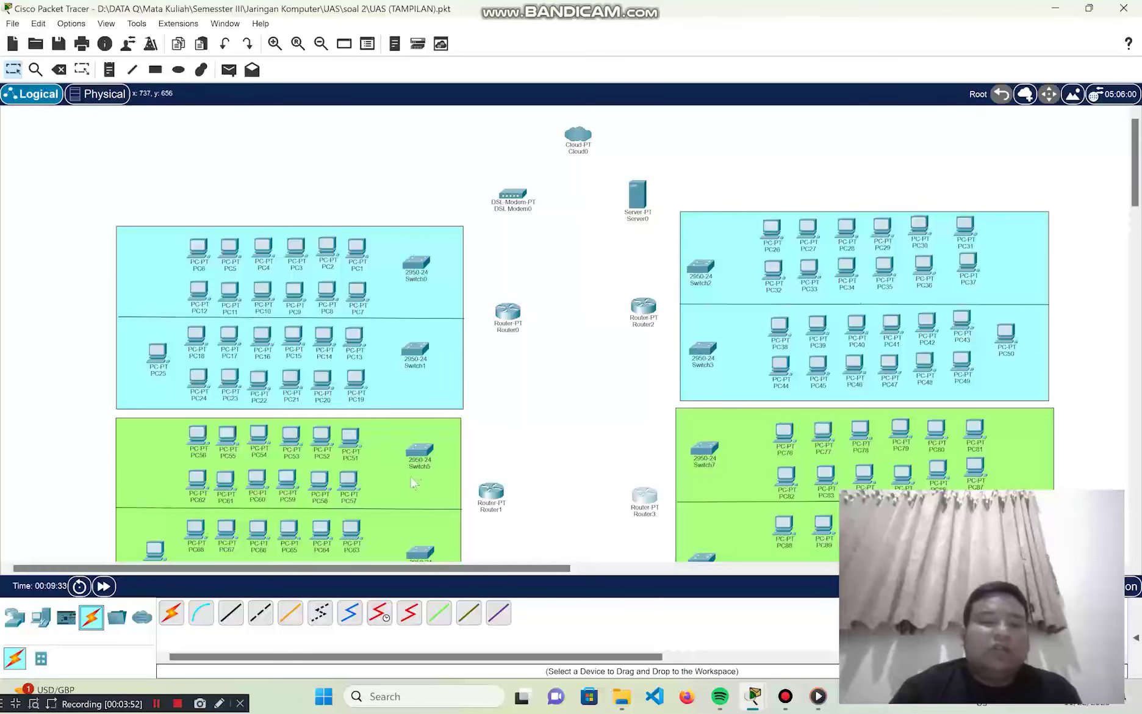
{"action": "left_click", "coordinate": [236, 618]}
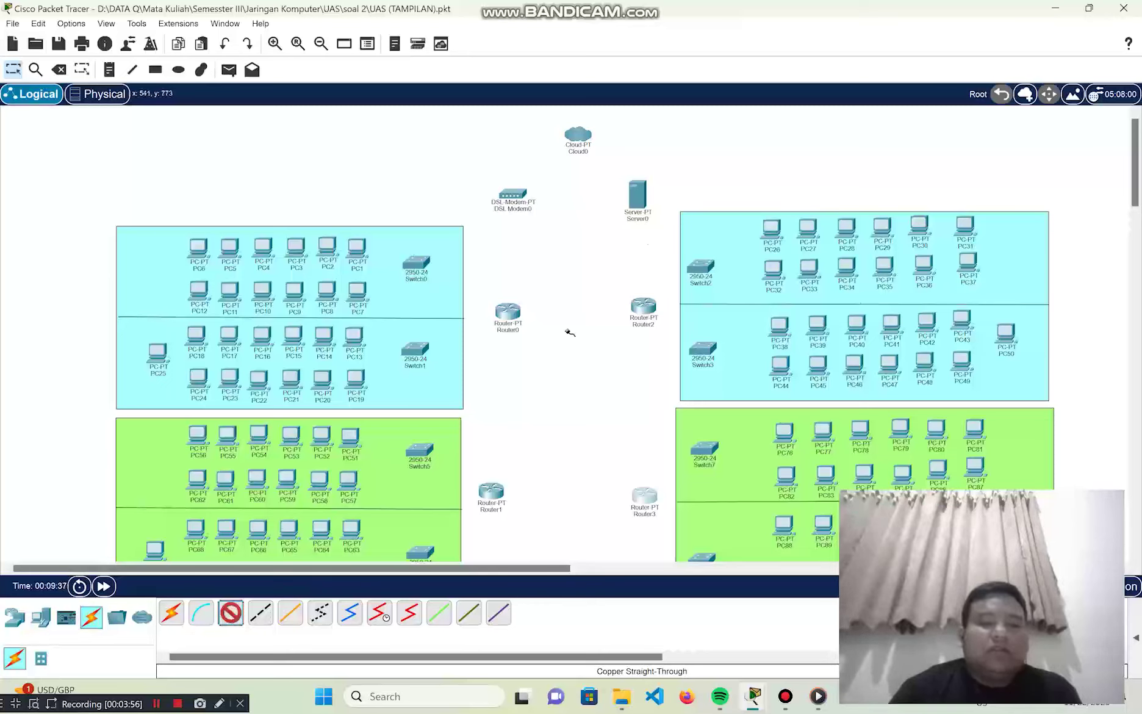
{"action": "left_click", "coordinate": [644, 190]}
{"action": "left_click", "coordinate": [650, 201]}
{"action": "left_click", "coordinate": [579, 135]}
{"action": "left_click", "coordinate": [623, 226]}
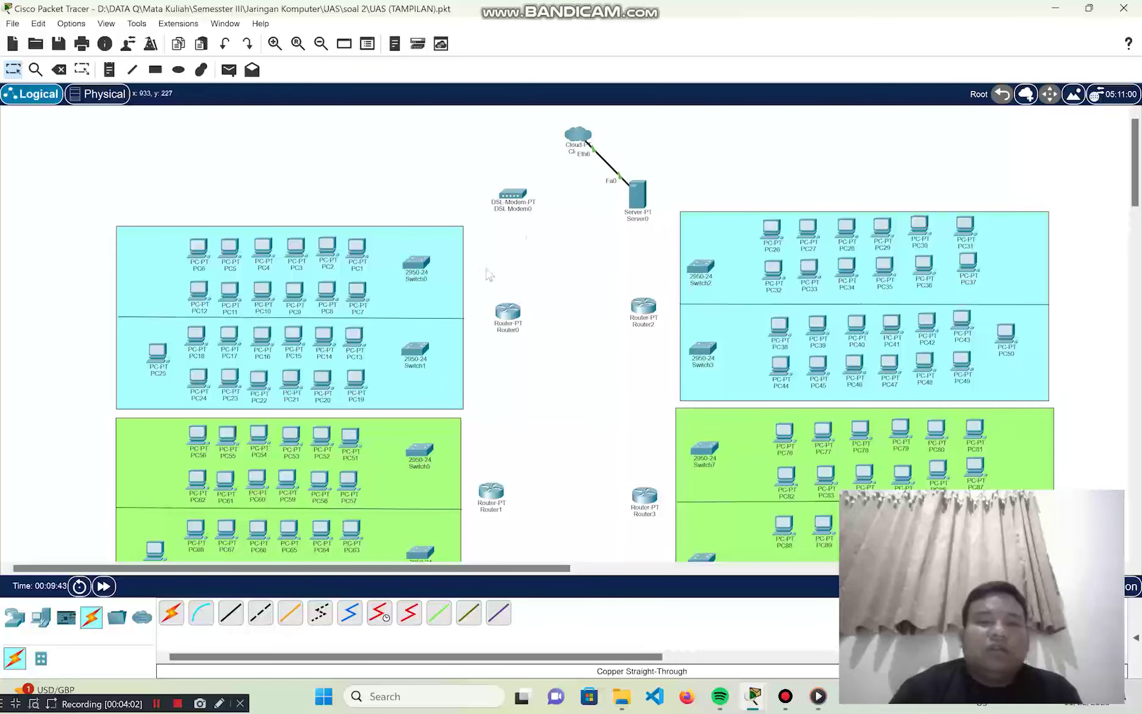
Connect Port 0 of DSL Modem0 to Cloud0's Modem4 port with a Phone cable
{"action": "left_click", "coordinate": [327, 616]}
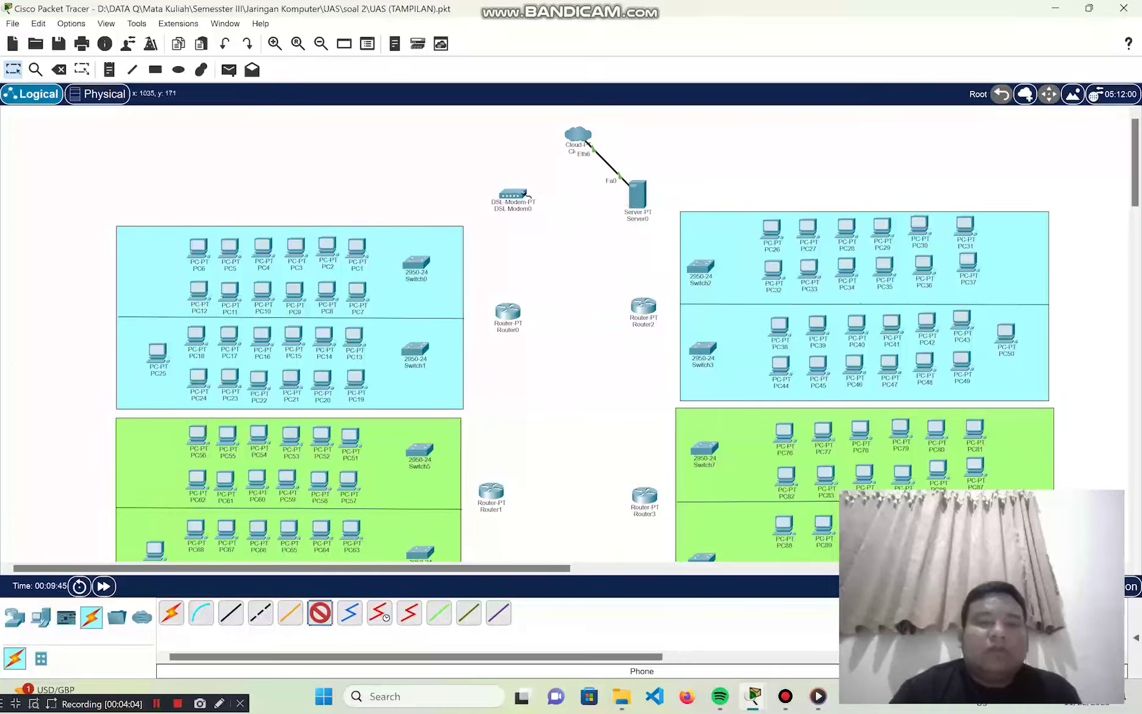
{"action": "left_click", "coordinate": [515, 191]}
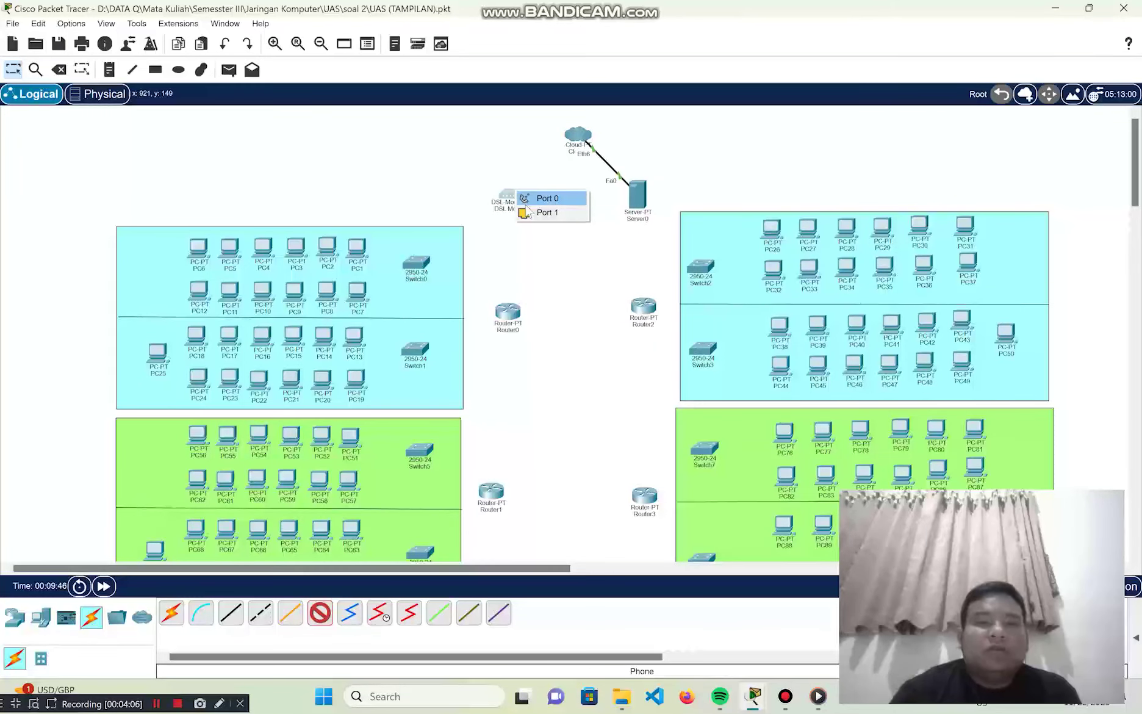
{"action": "left_click", "coordinate": [526, 201]}
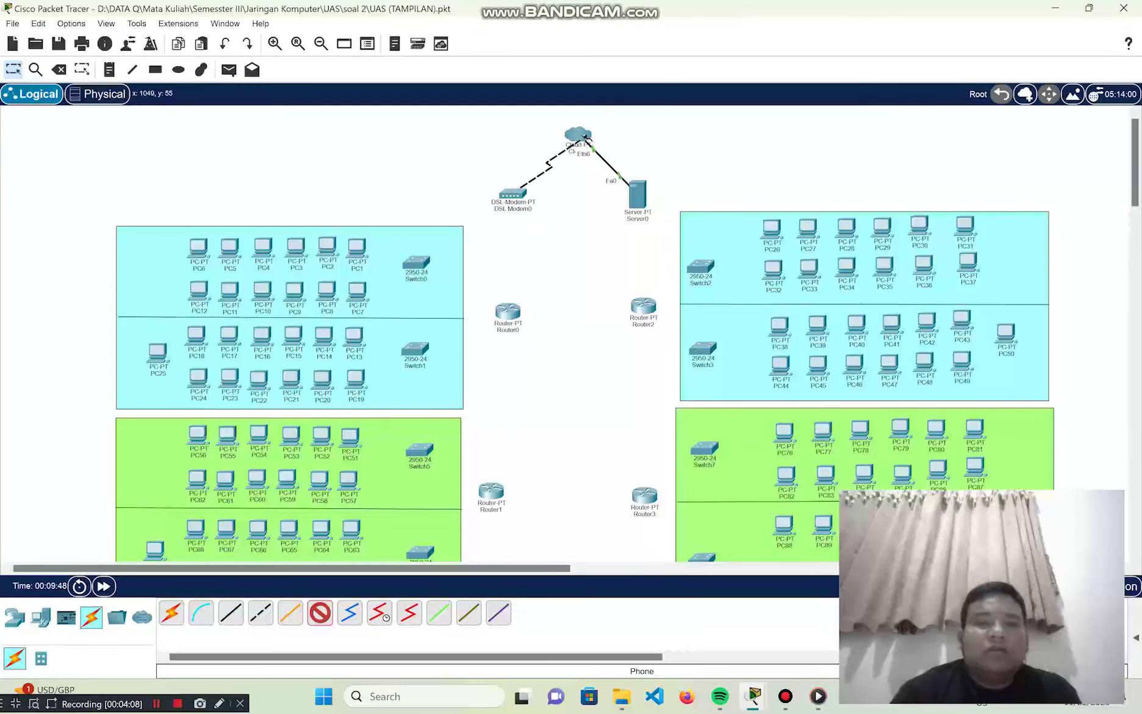
{"action": "left_click", "coordinate": [584, 136]}
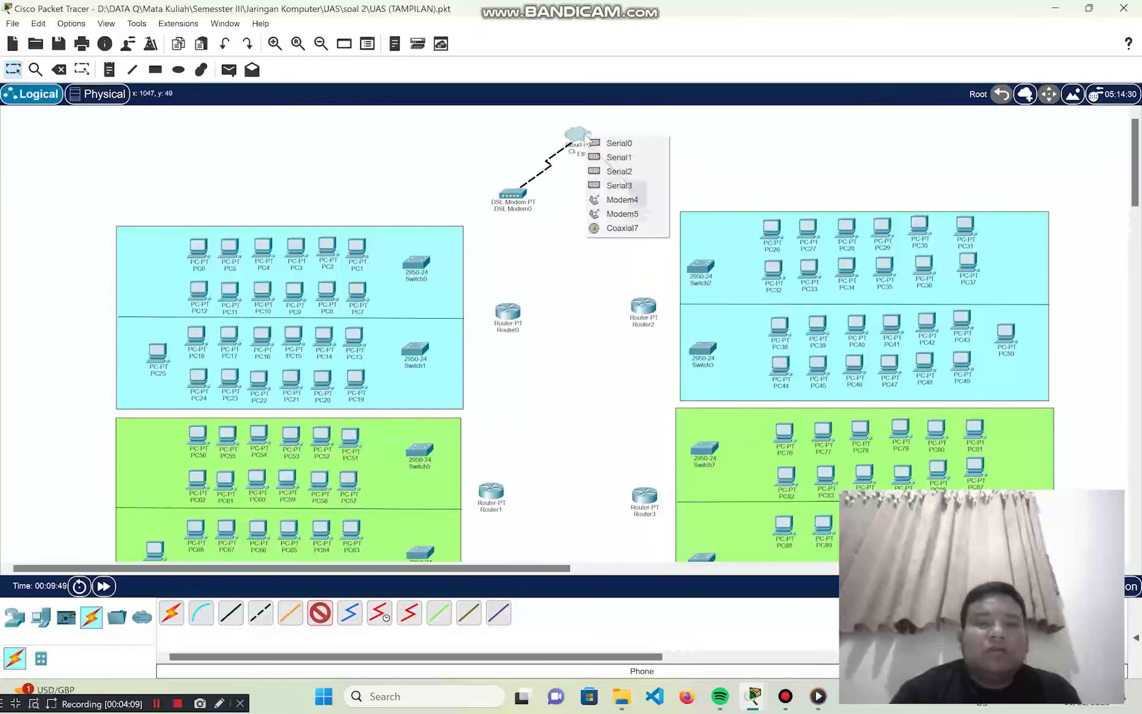
{"action": "left_click", "coordinate": [627, 199]}
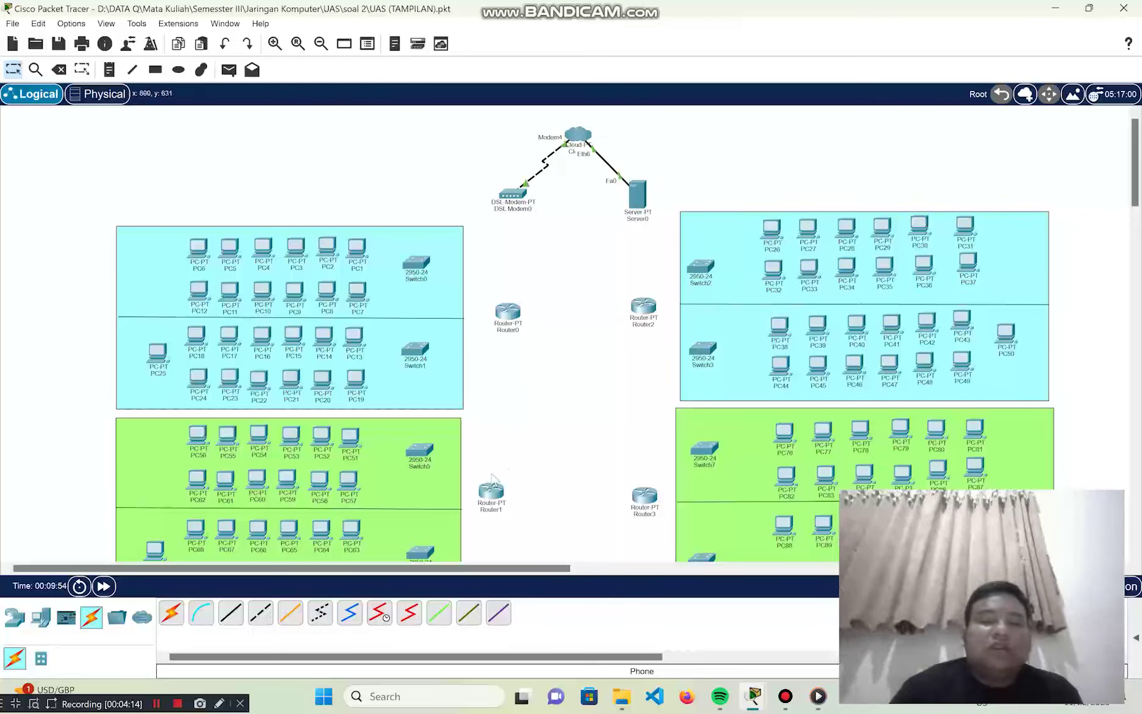
Connect Router0's FastEthernet2/0 to Port 1 of DSL Modem0 with a Copper Cross-Over cable
{"action": "left_click", "coordinate": [264, 618]}
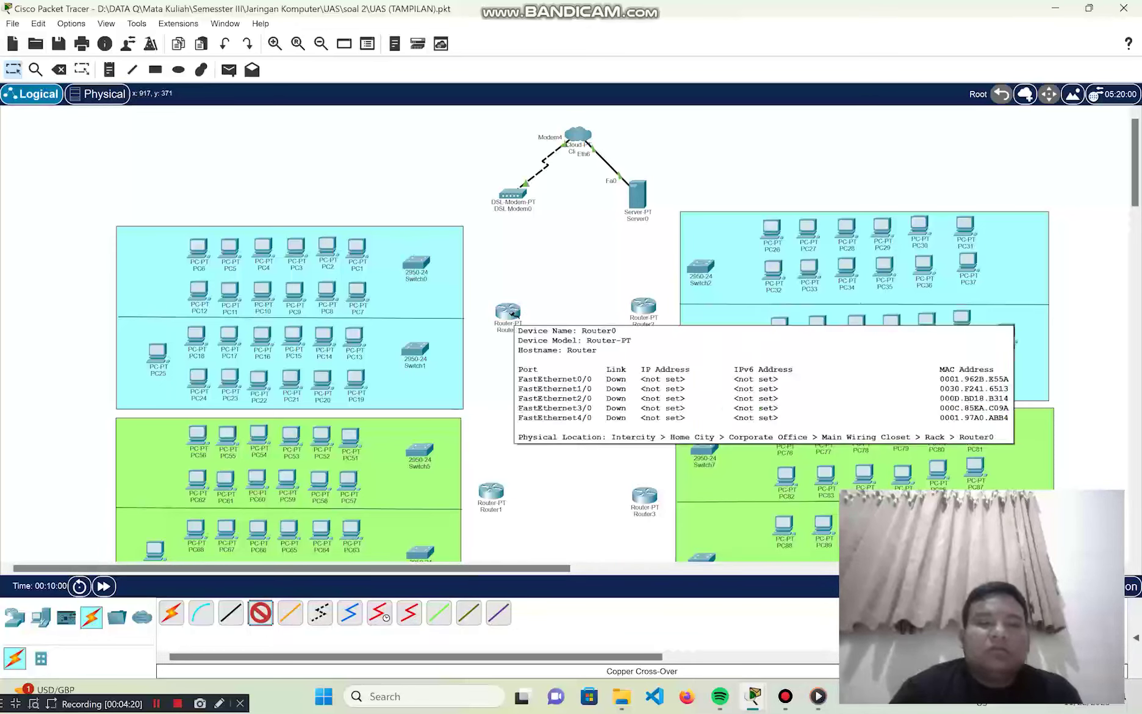
{"action": "left_click", "coordinate": [512, 313]}
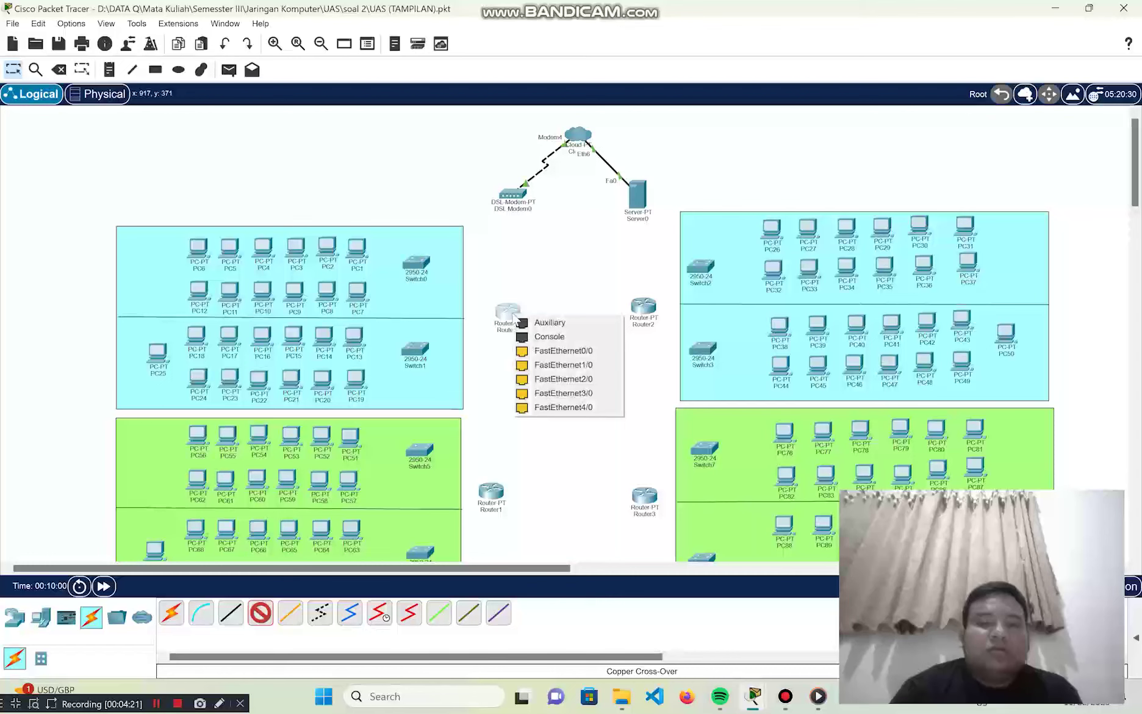
{"action": "left_click", "coordinate": [576, 379]}
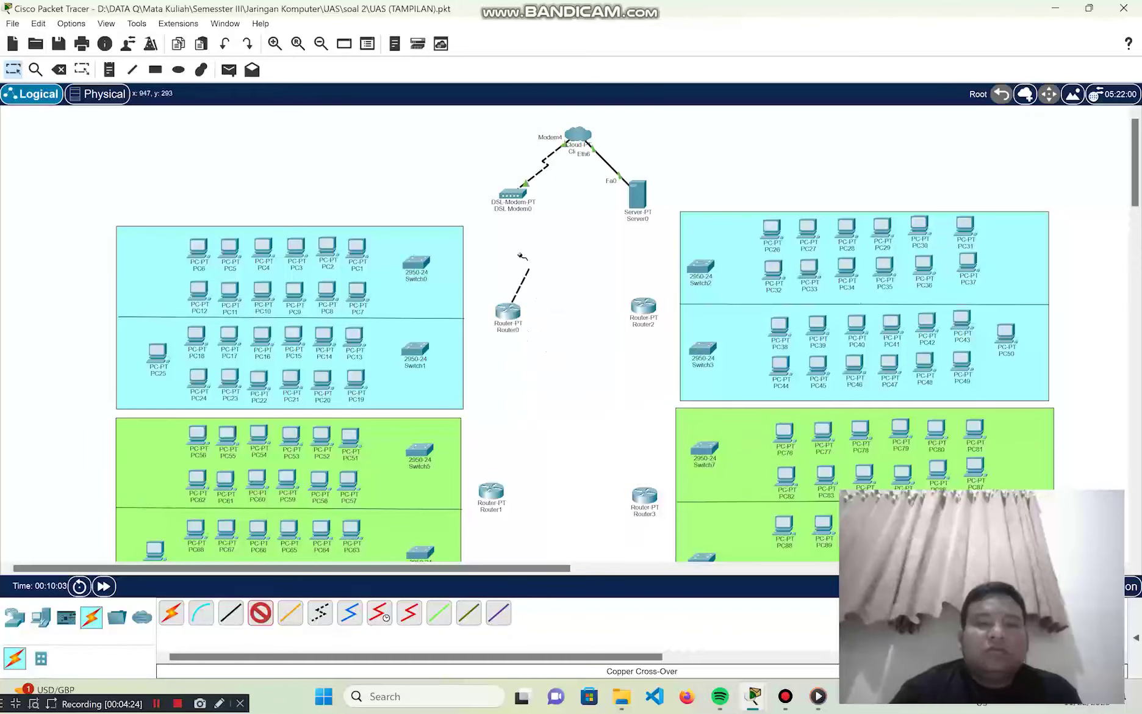
{"action": "left_click", "coordinate": [513, 194]}
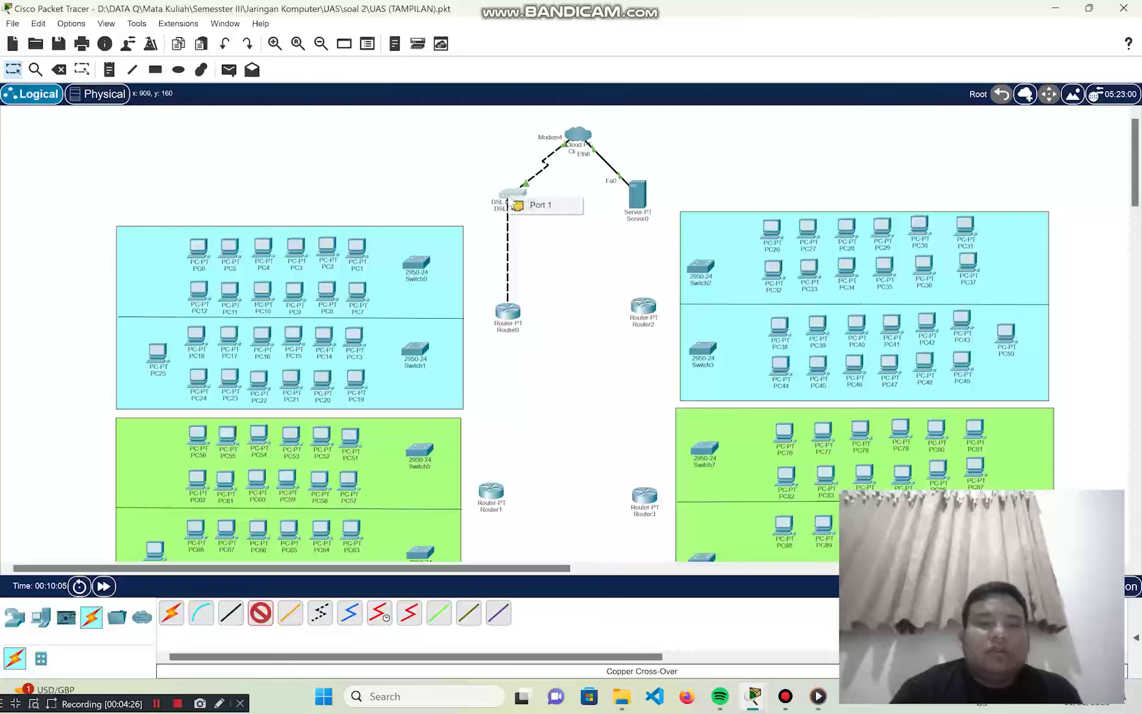
{"action": "left_click", "coordinate": [522, 211]}
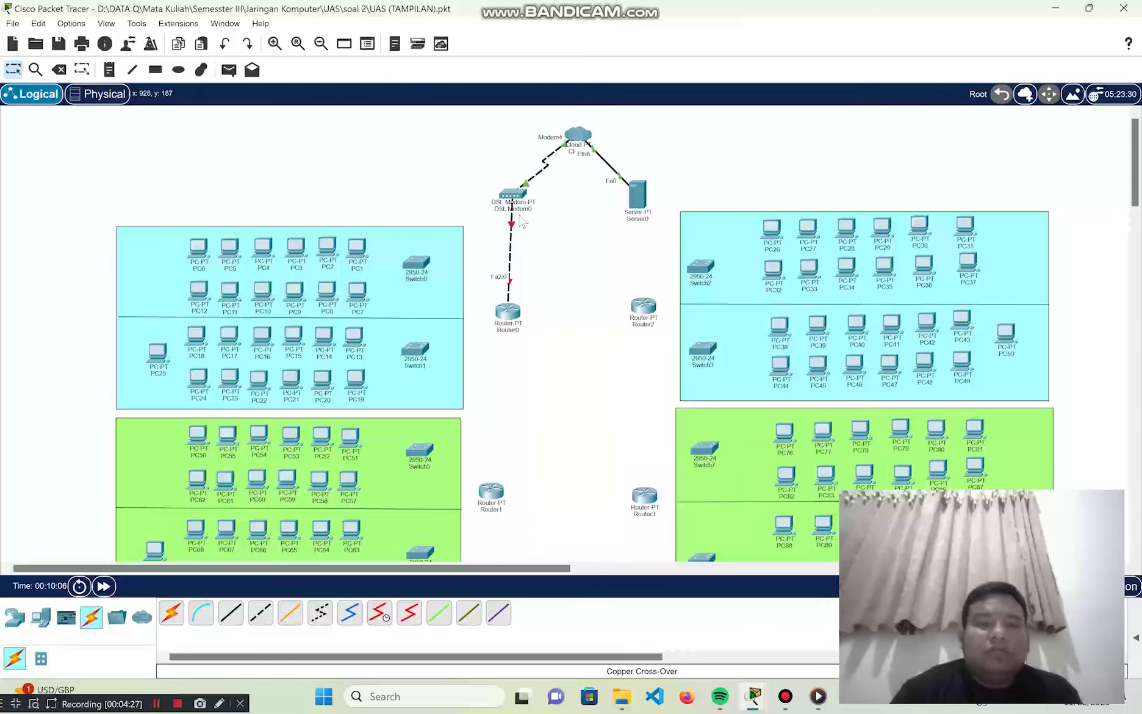
Connect Router0's FastEthernet3/0 to Router1's FastEthernet2/0 with a Copper Cross-Over cable
{"action": "left_click", "coordinate": [261, 613]}
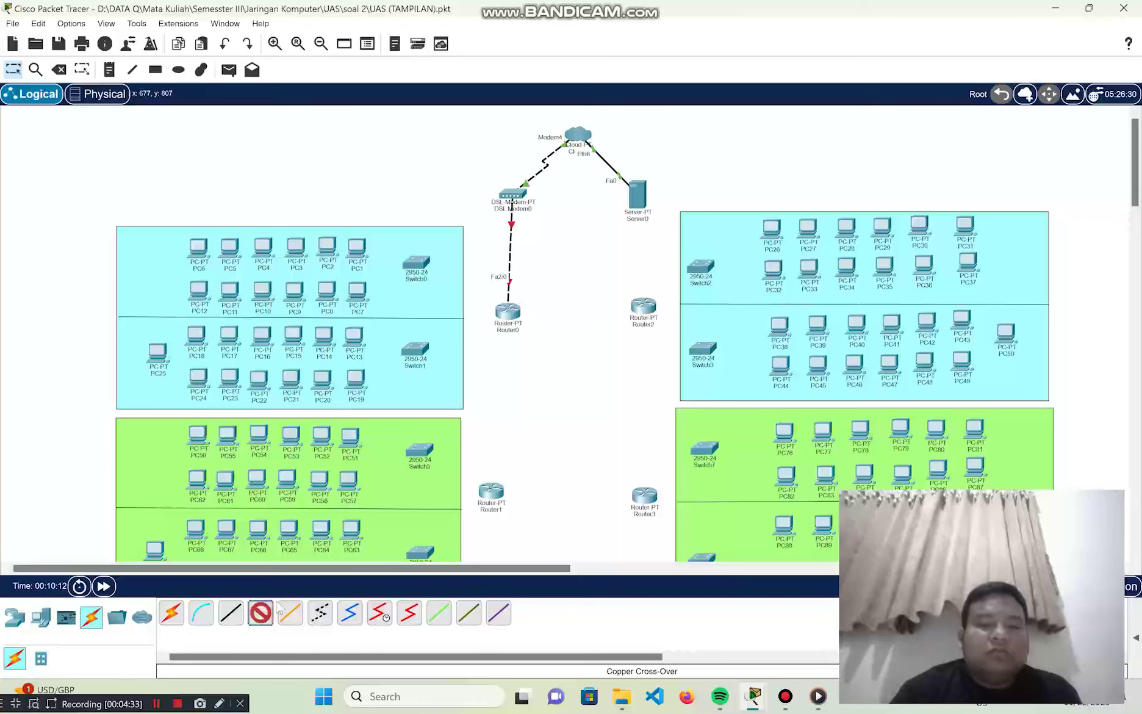
{"action": "left_click", "coordinate": [509, 313]}
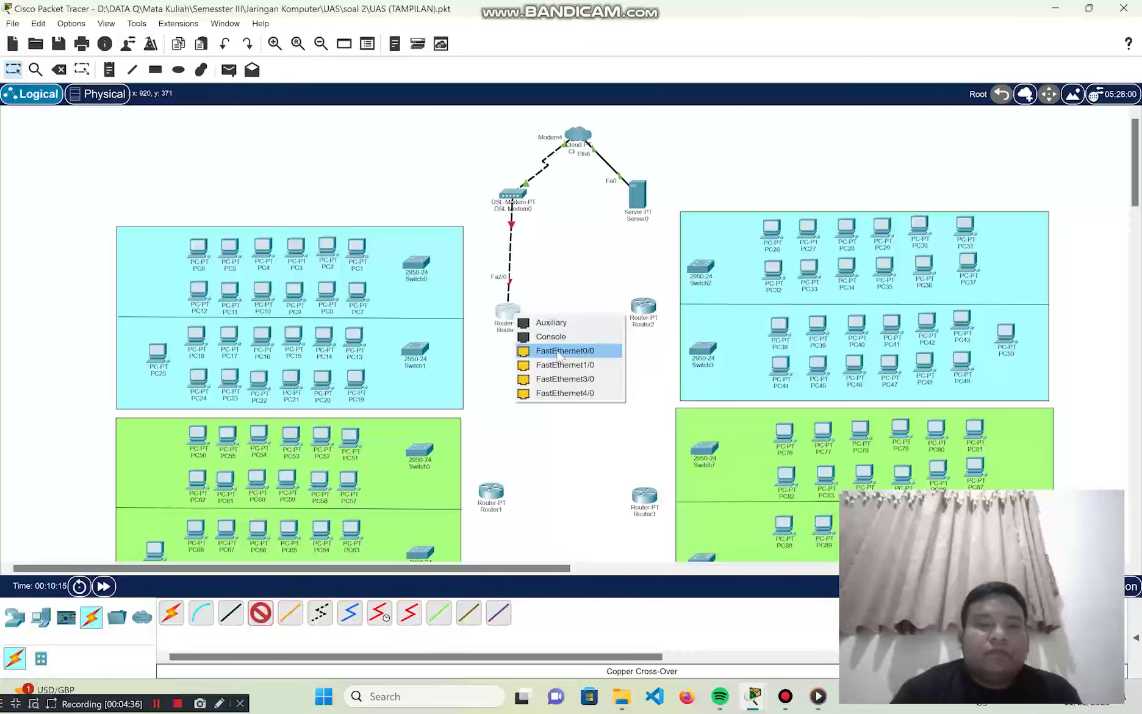
{"action": "left_click", "coordinate": [565, 379]}
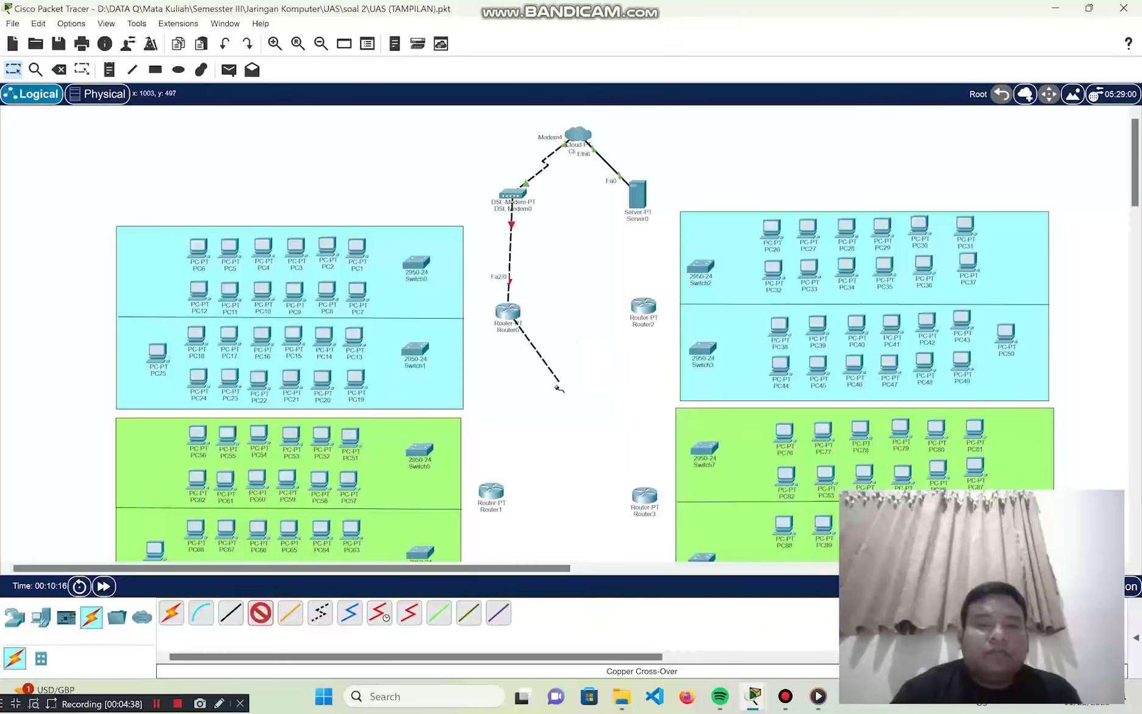
{"action": "left_click", "coordinate": [498, 493]}
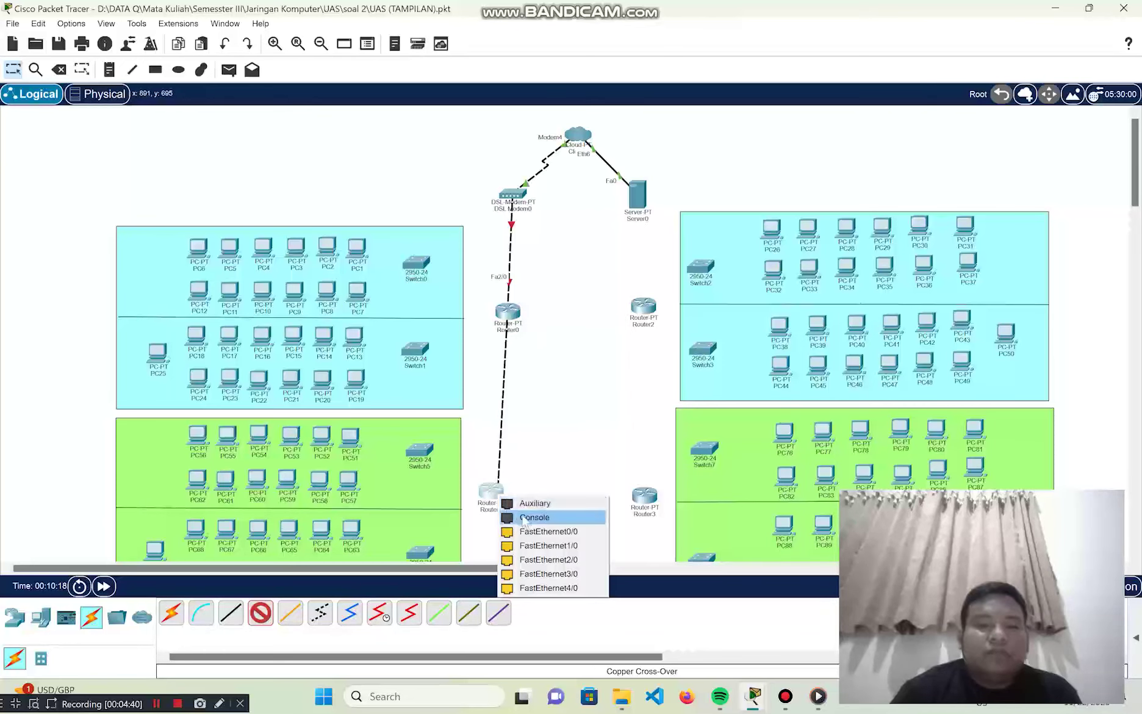
{"action": "left_click", "coordinate": [547, 560]}
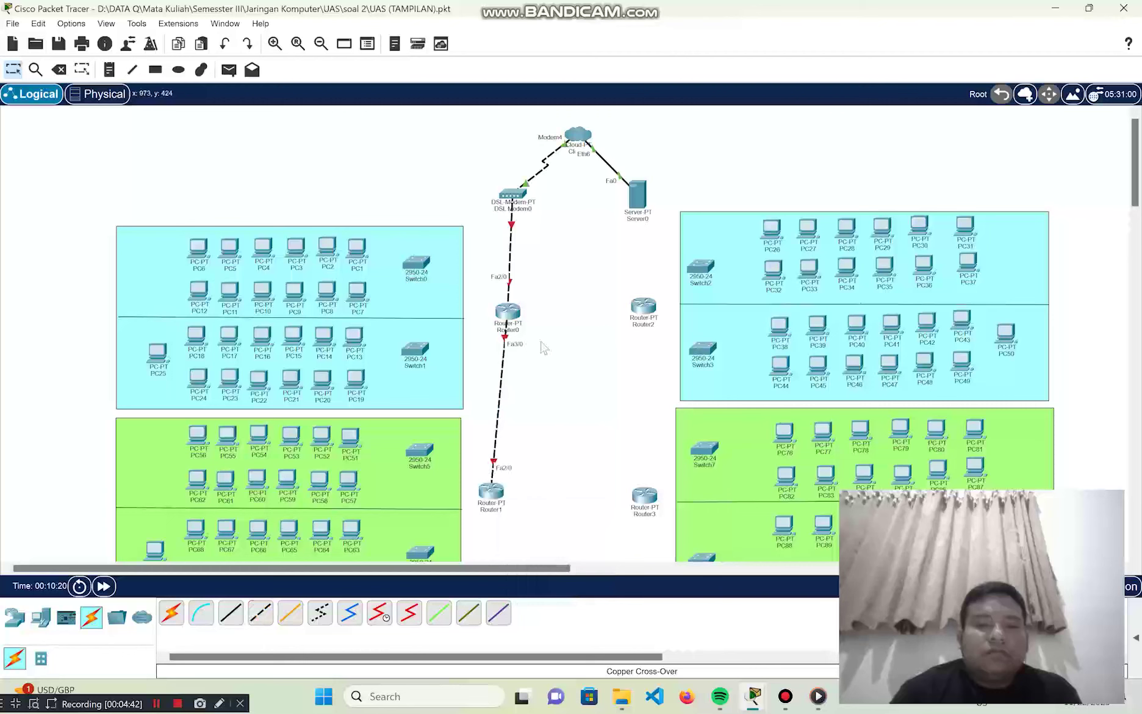
Connect Router0's FastEthernet4/0 to Router2's FastEthernet2/0 with a Copper Cross-Over cable
{"action": "left_click", "coordinate": [260, 613]}
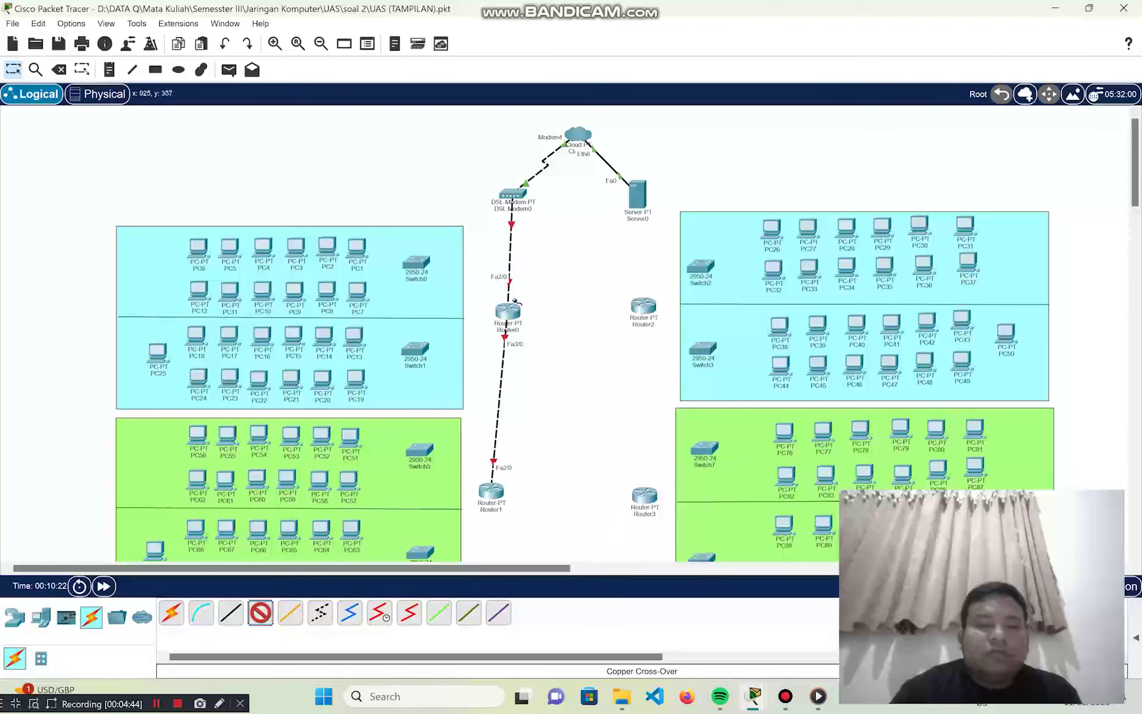
{"action": "left_click", "coordinate": [514, 312]}
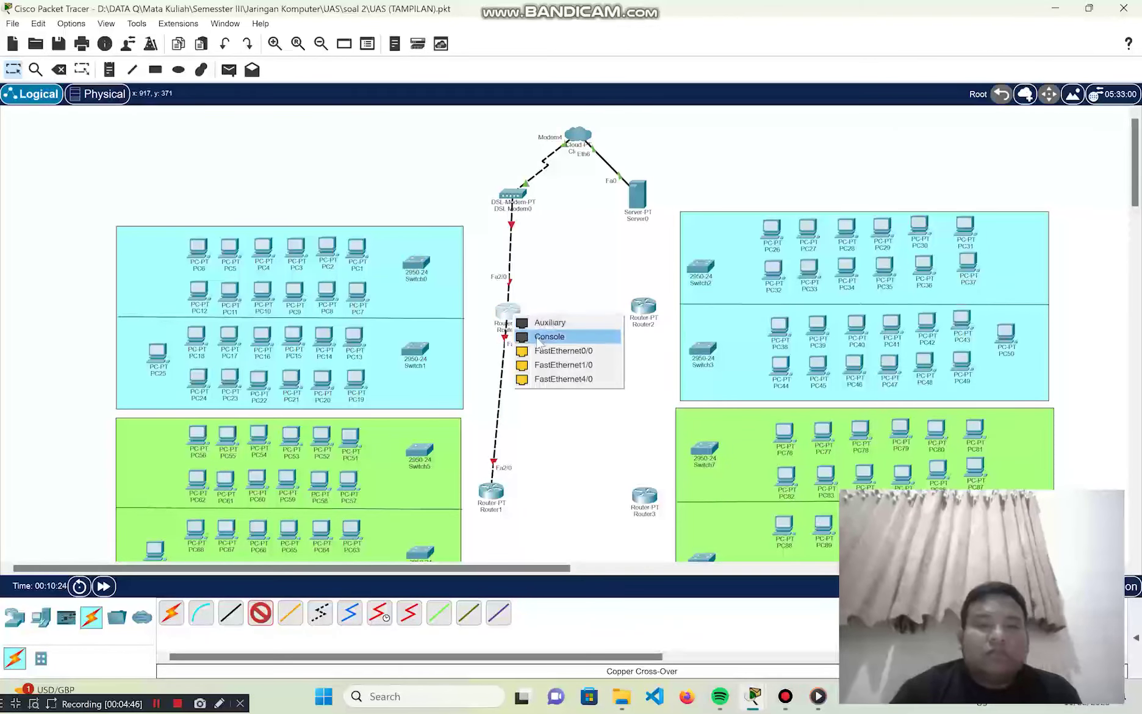
{"action": "left_click", "coordinate": [558, 365]}
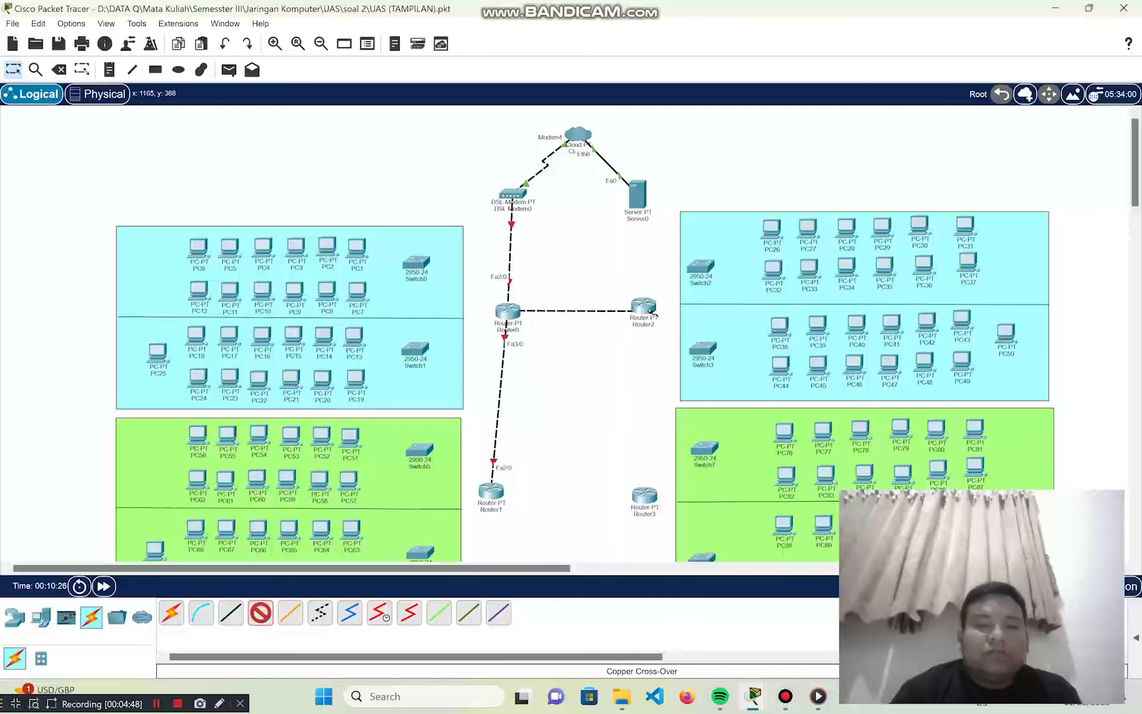
{"action": "left_click", "coordinate": [652, 312]}
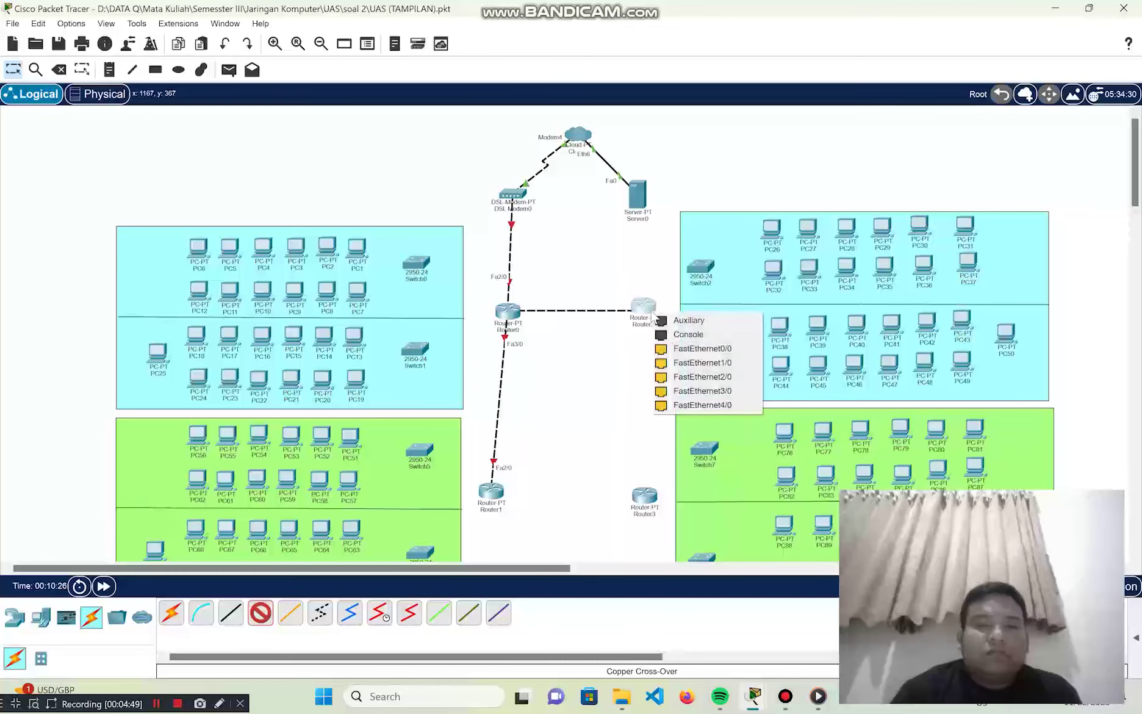
{"action": "left_click", "coordinate": [703, 377]}
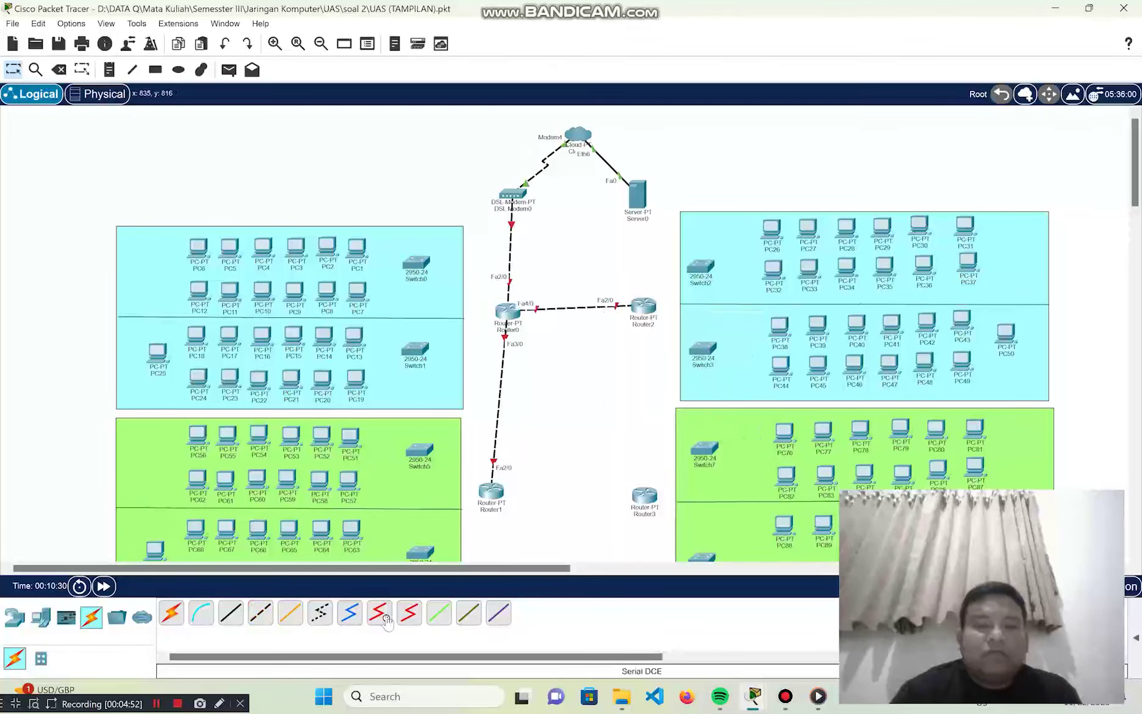
Connect Router2's FastEthernet3/0 to Router3's FastEthernet2/0 with a Copper Cross-Over cable
{"action": "left_click", "coordinate": [262, 615]}
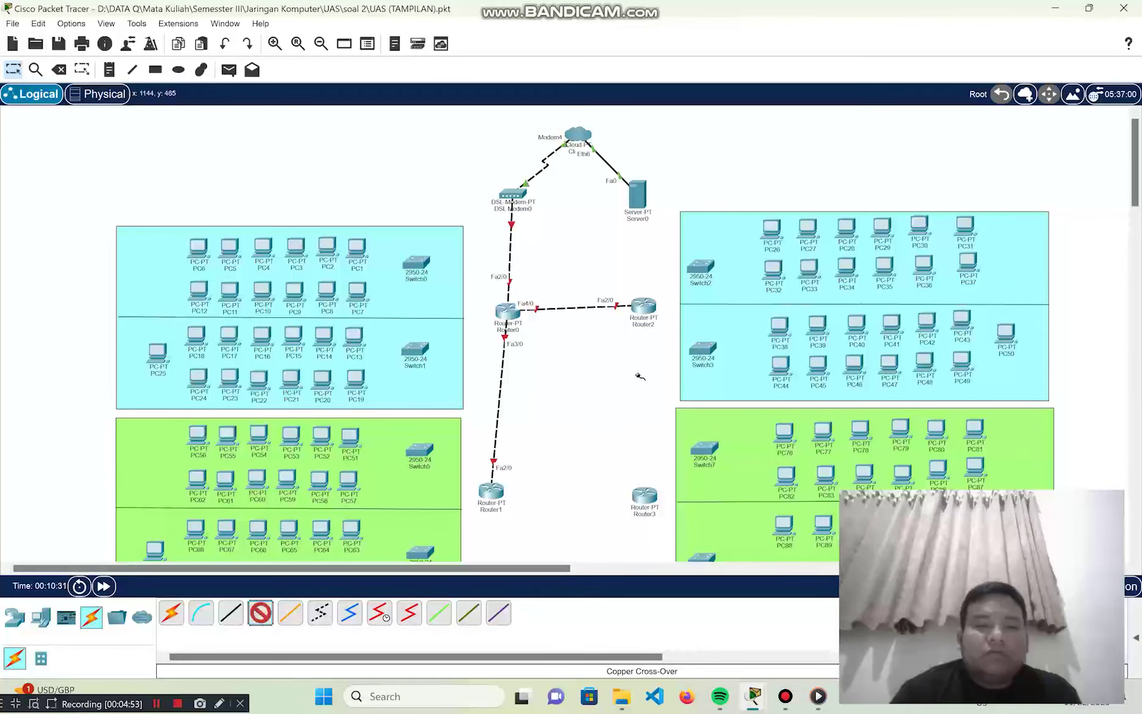
{"action": "left_click", "coordinate": [646, 315]}
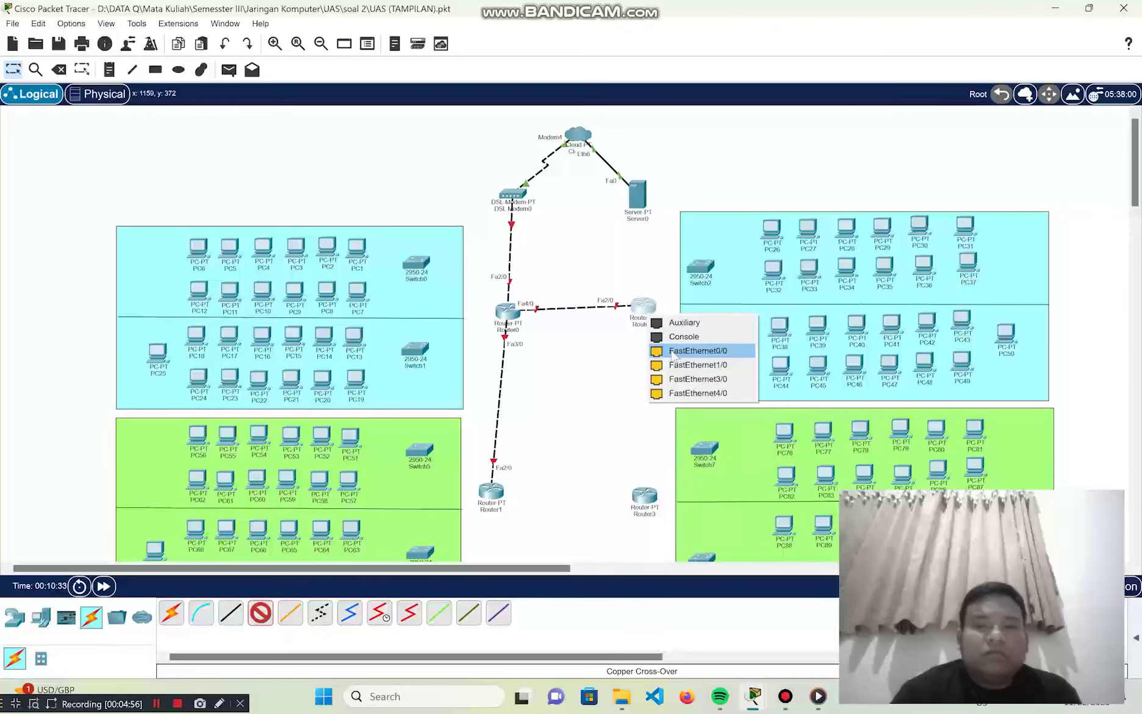
{"action": "left_click", "coordinate": [689, 379]}
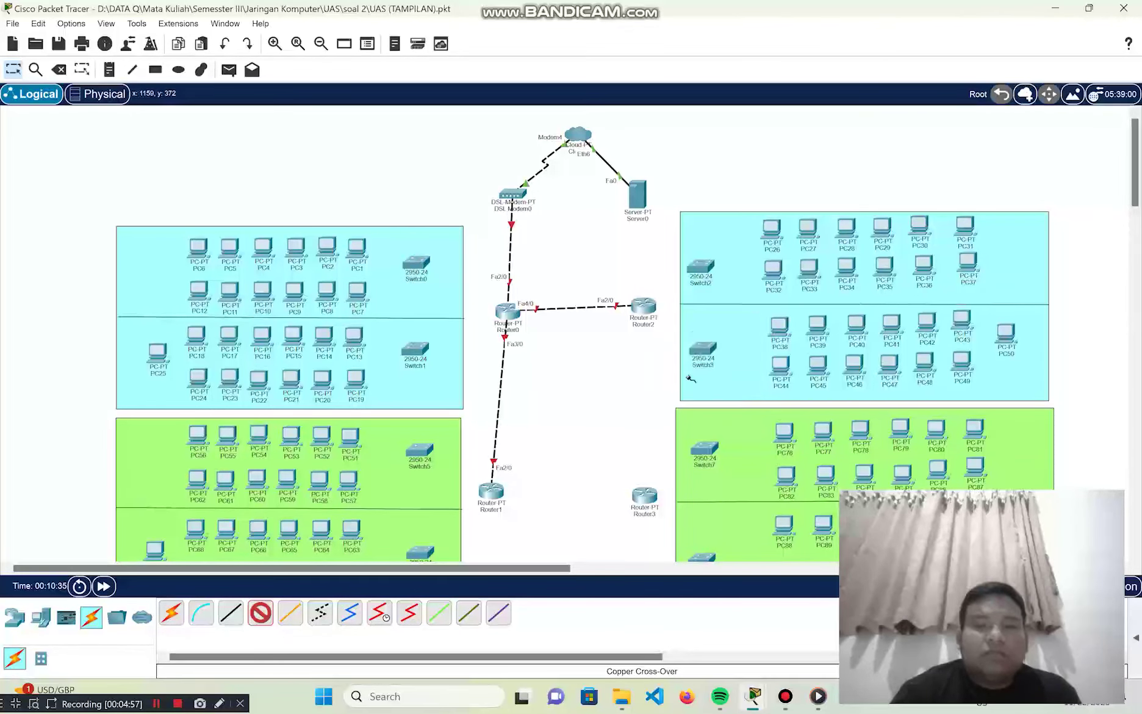
{"action": "left_click", "coordinate": [648, 495]}
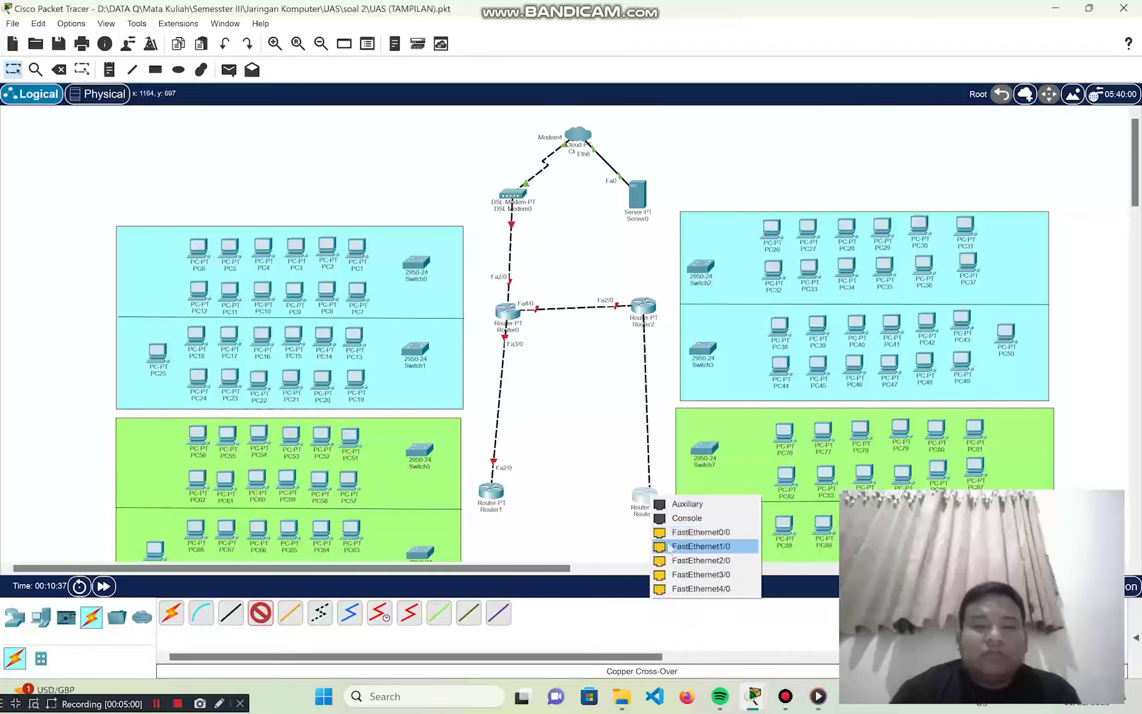
{"action": "left_click", "coordinate": [682, 562]}
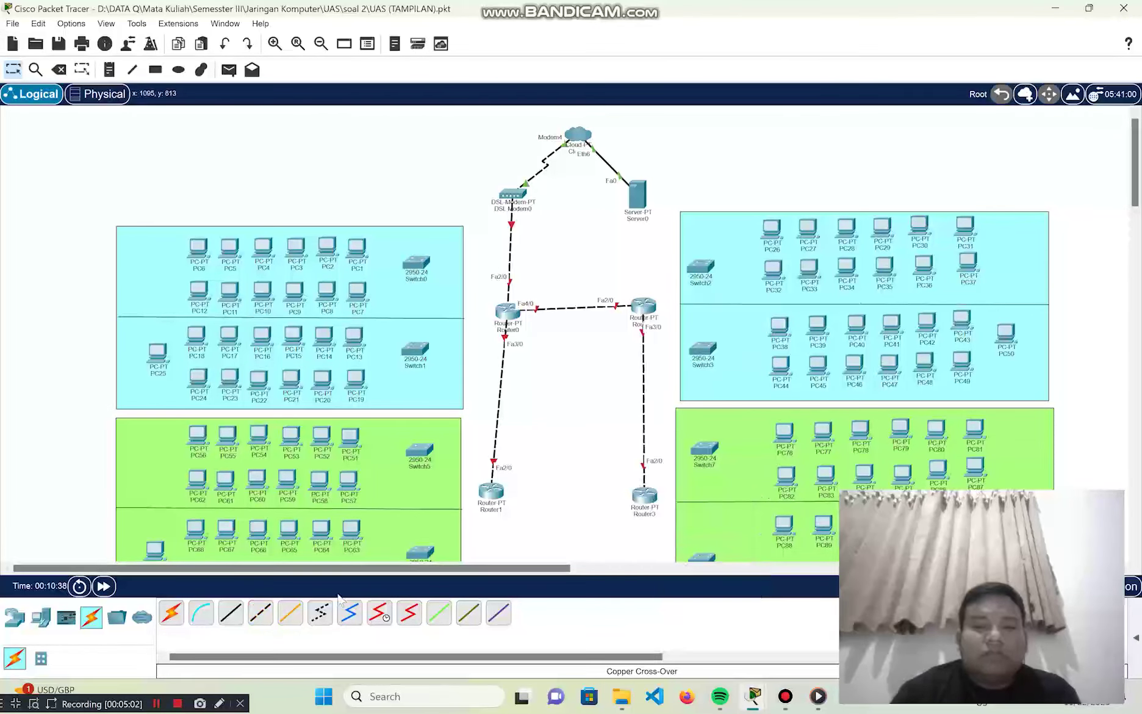
Connect Router3's FastEthernet3/0 to Router1's FastEthernet3/0 with a Copper Cross-Over cable
{"action": "left_click", "coordinate": [260, 612]}
{"action": "left_click", "coordinate": [645, 495]}
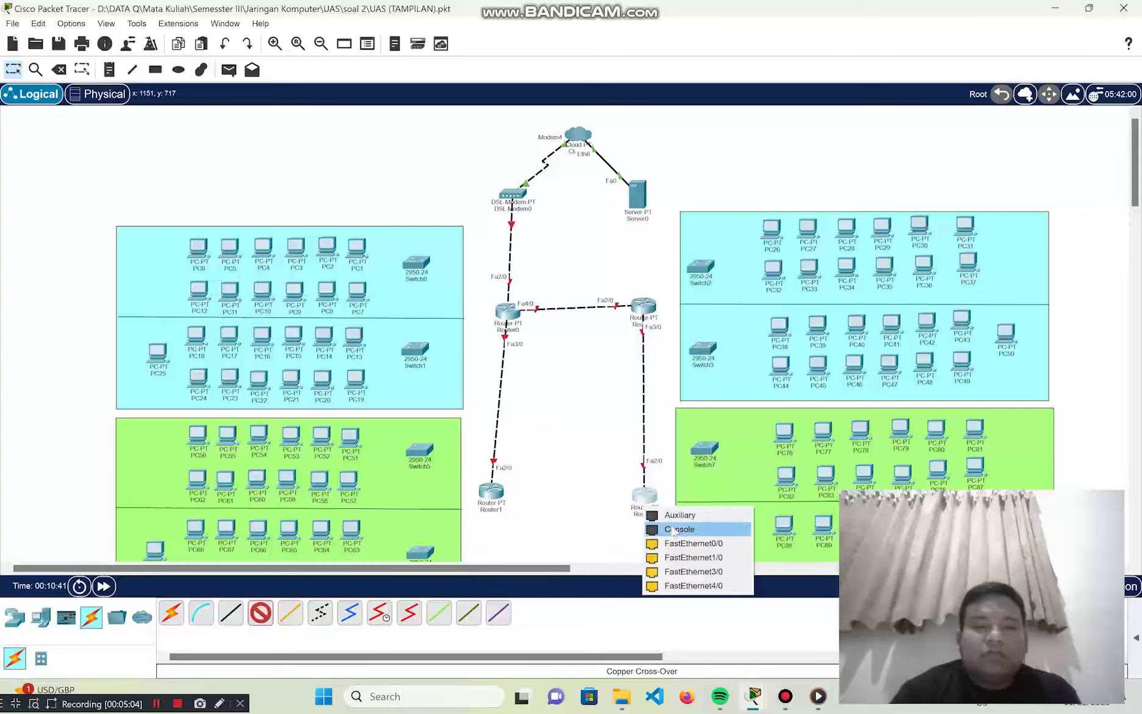
{"action": "left_click", "coordinate": [723, 572]}
{"action": "left_click", "coordinate": [492, 491]}
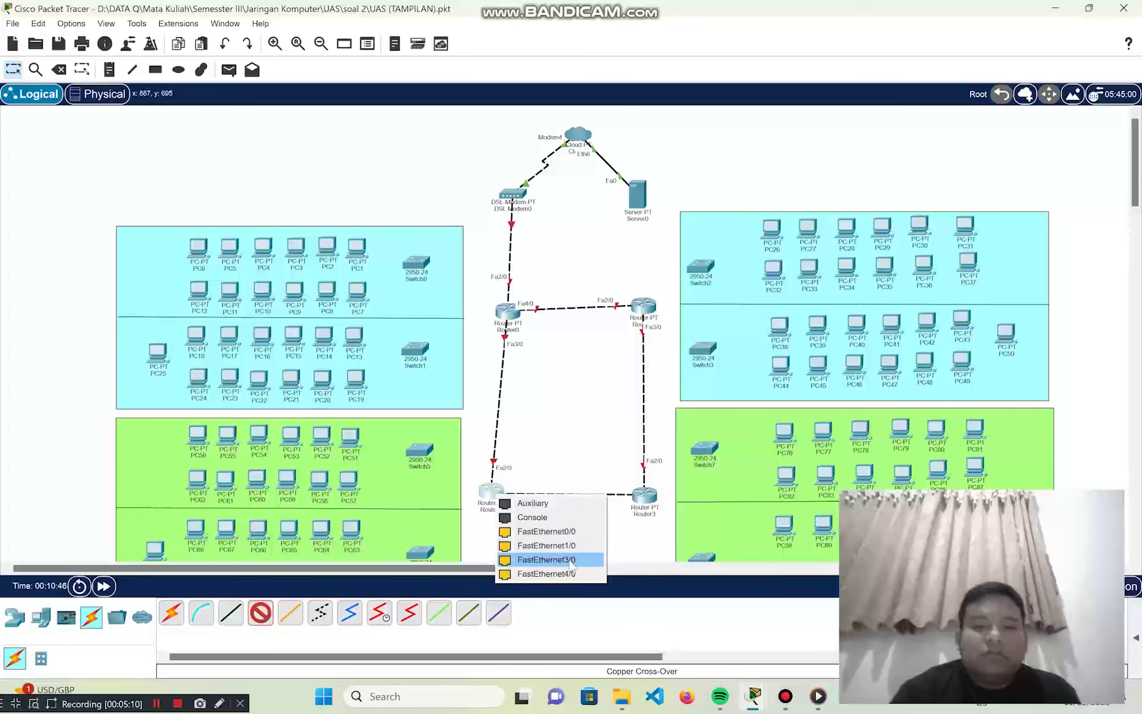
{"action": "left_click", "coordinate": [546, 559]}
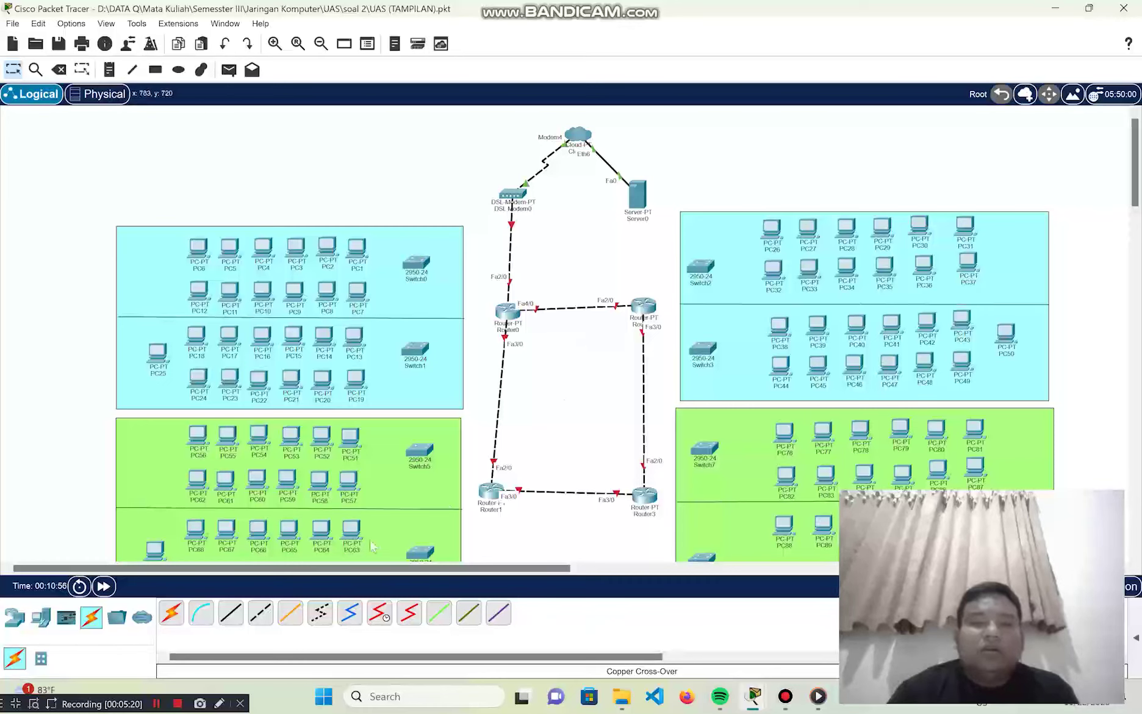
{"action": "left_click", "coordinate": [157, 704]}
{"action": "left_click", "coordinate": [157, 704]}
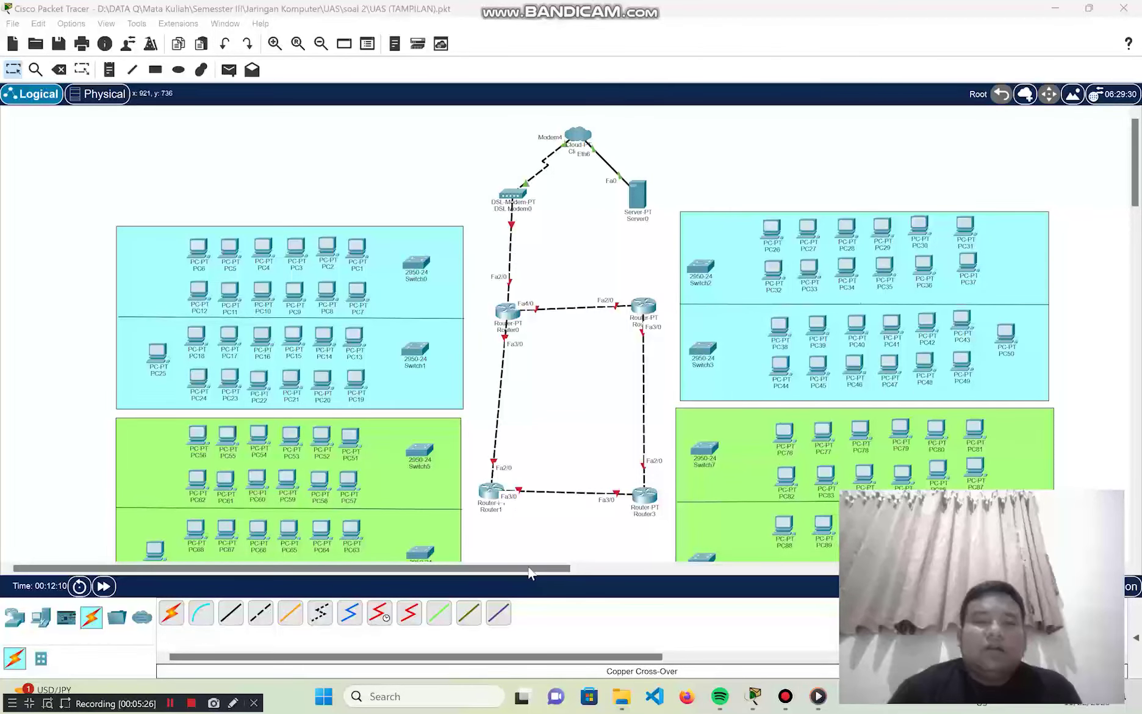
Connect Router0's FastEthernet0/0 to Switch0's FastEthernet0/1 with a Copper Straight-Through cable
{"action": "left_click", "coordinate": [235, 617]}
{"action": "left_click", "coordinate": [502, 314]}
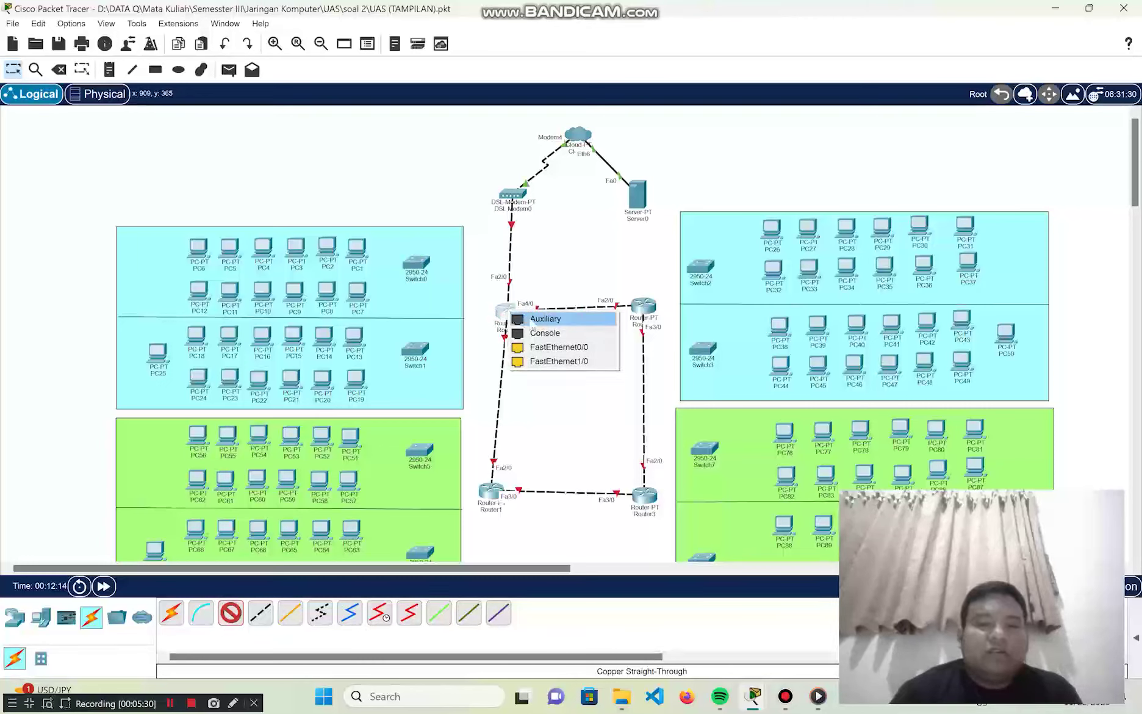
{"action": "left_click", "coordinate": [550, 348]}
{"action": "left_click", "coordinate": [428, 264]}
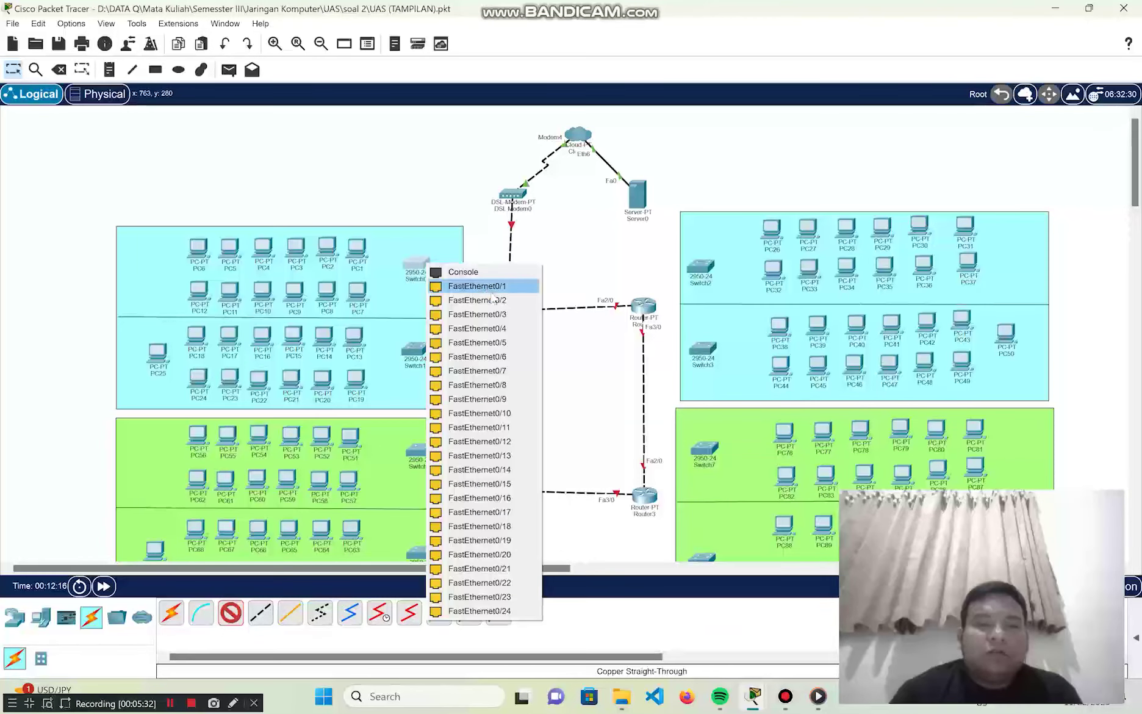
{"action": "left_click", "coordinate": [473, 283]}
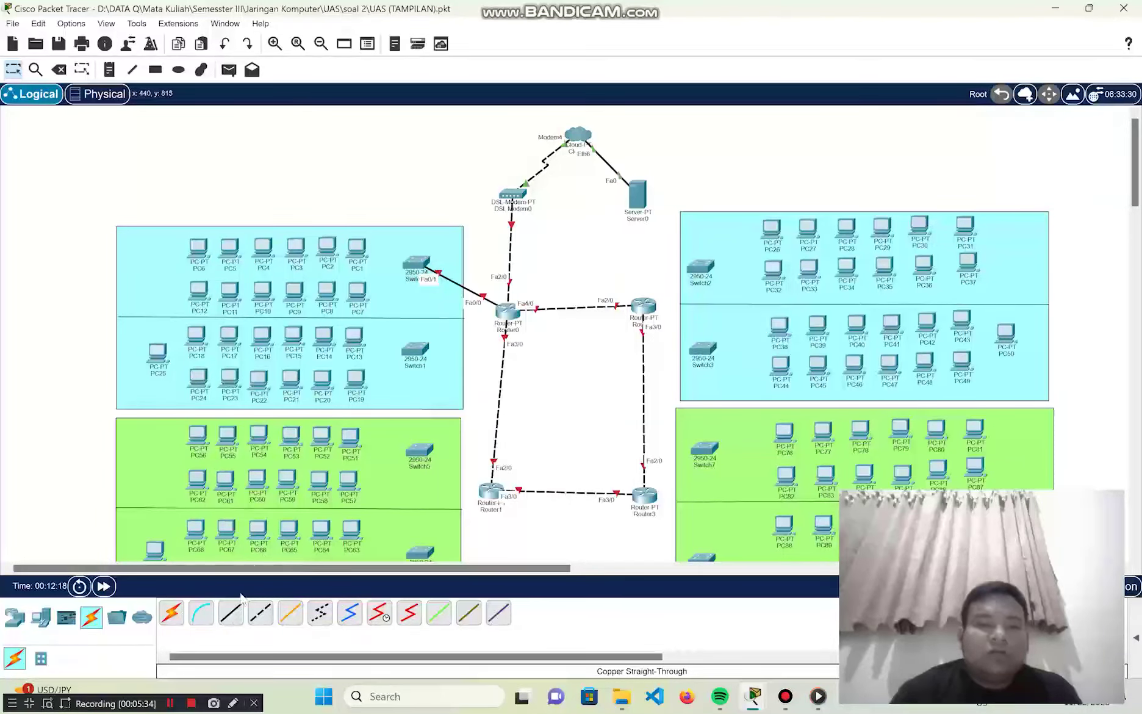
Connect Router0's FastEthernet1/0 to Switch1's FastEthernet0/1 with a Copper Straight-Through cable
{"action": "left_click", "coordinate": [232, 613]}
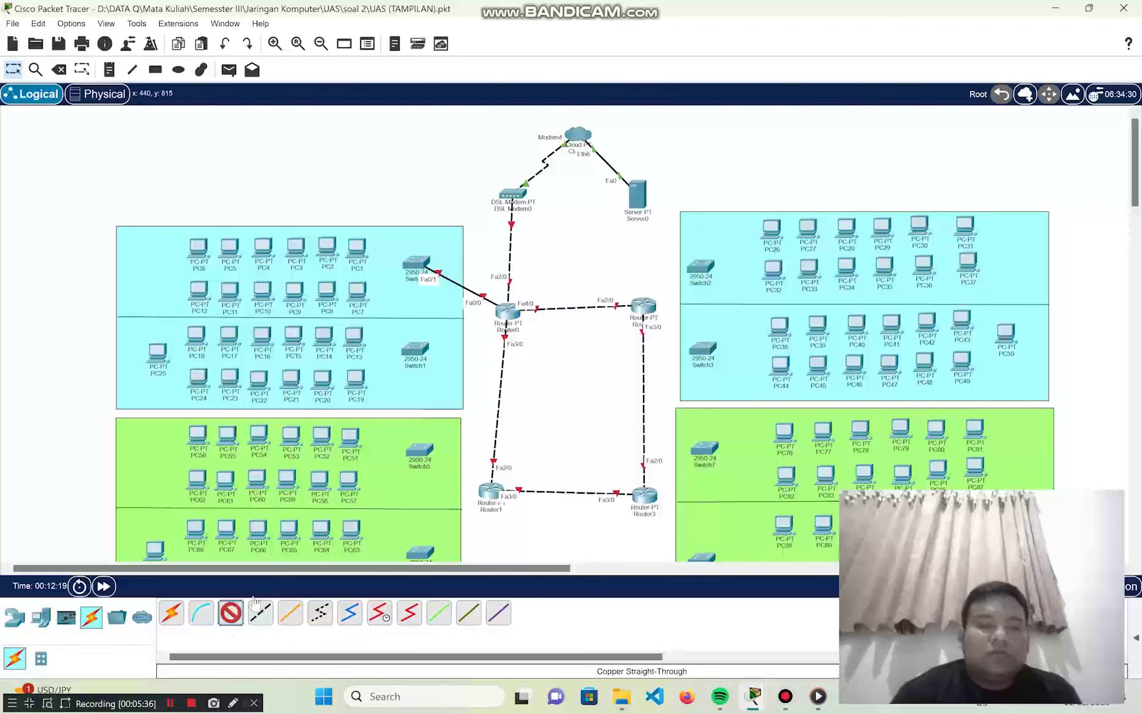
{"action": "left_click", "coordinate": [503, 316]}
{"action": "left_click", "coordinate": [546, 334]}
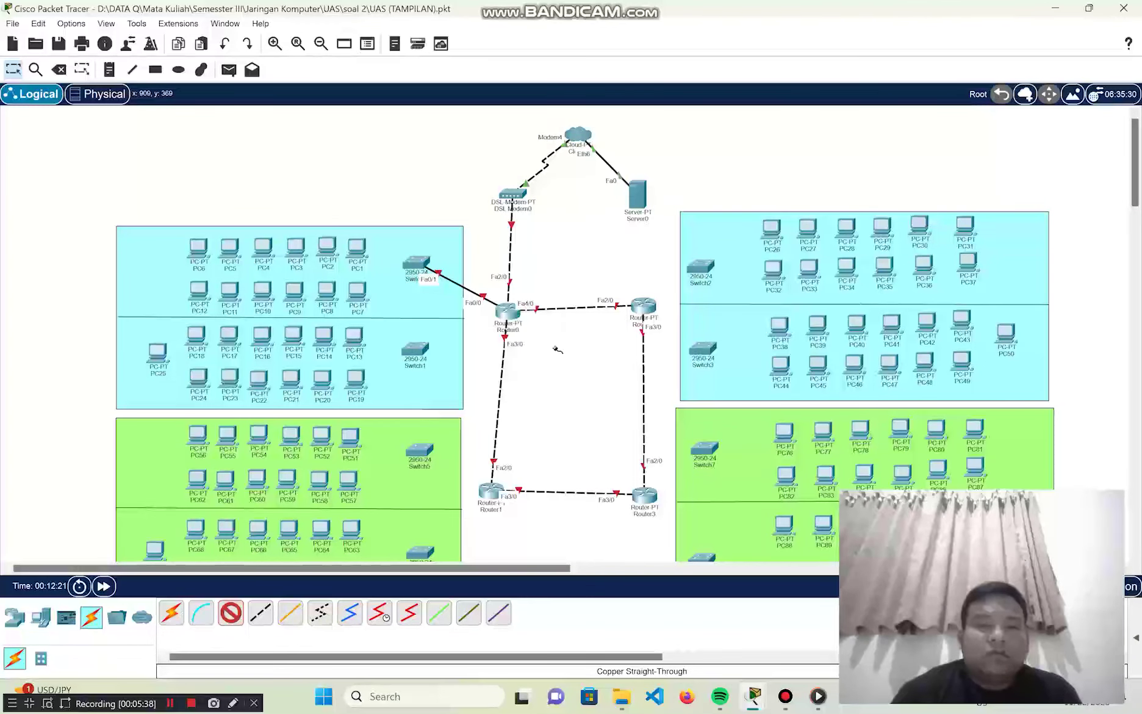
{"action": "left_click", "coordinate": [428, 352]}
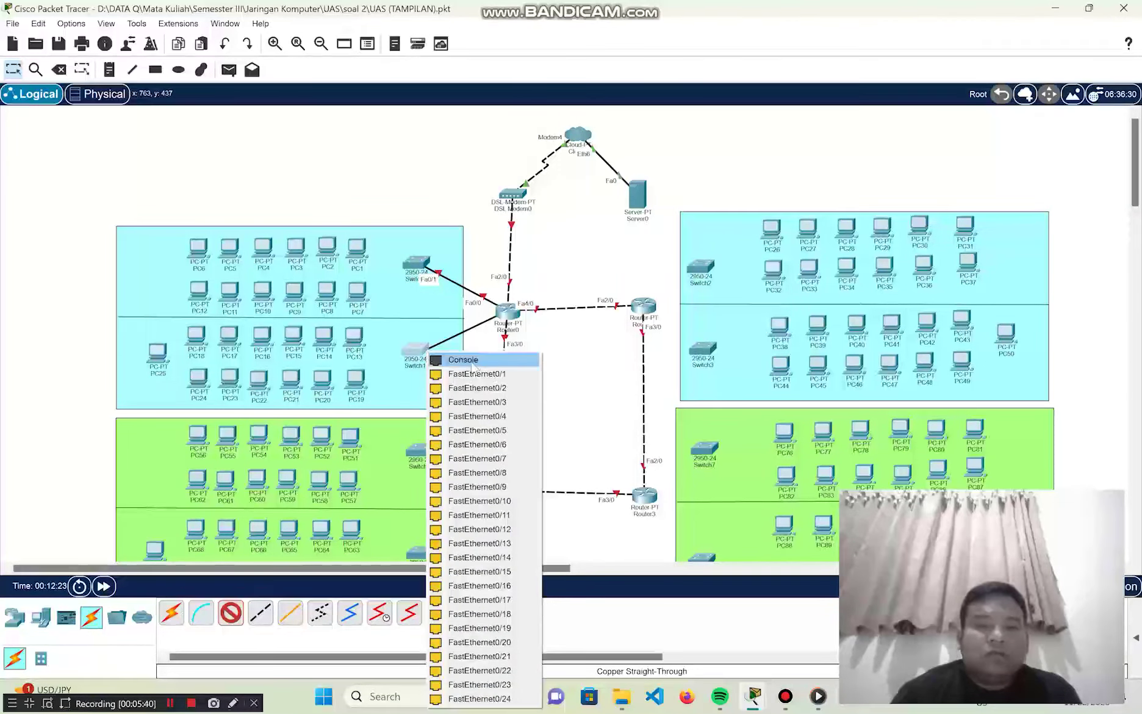
{"action": "left_click", "coordinate": [487, 372]}
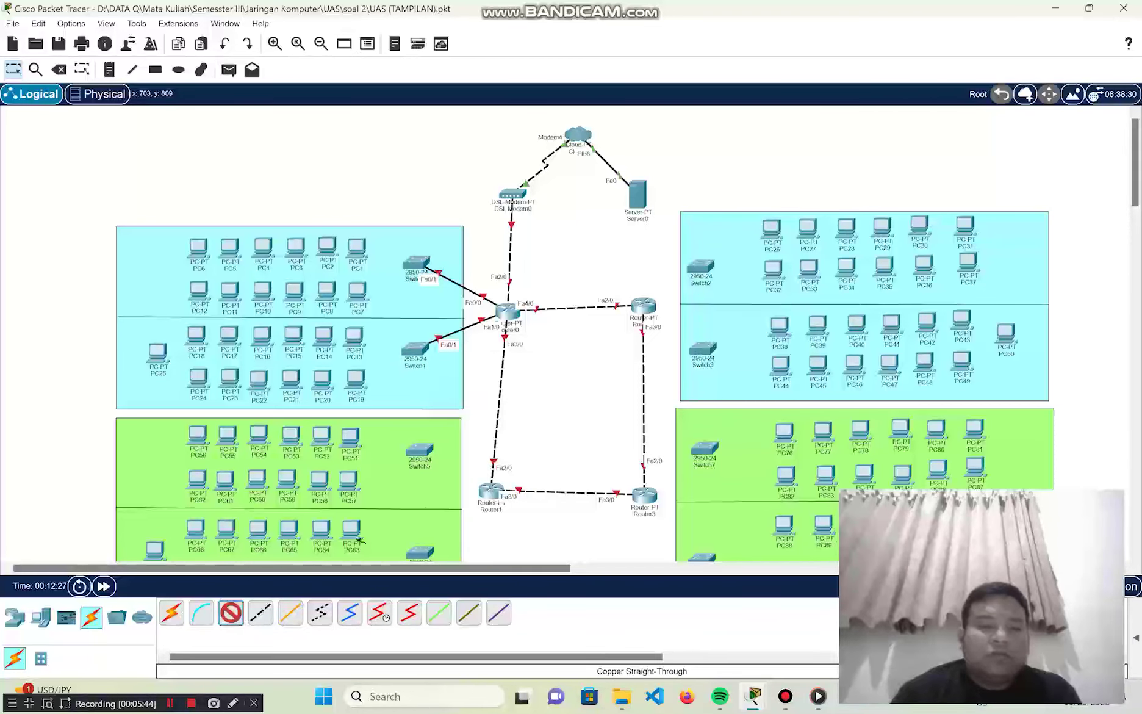
Connect Router1's FastEthernet0/0 to FastEthernet0/1 of the upper switch in the green area beside it with a Copper Straight-Through cable
{"action": "left_click", "coordinate": [487, 493]}
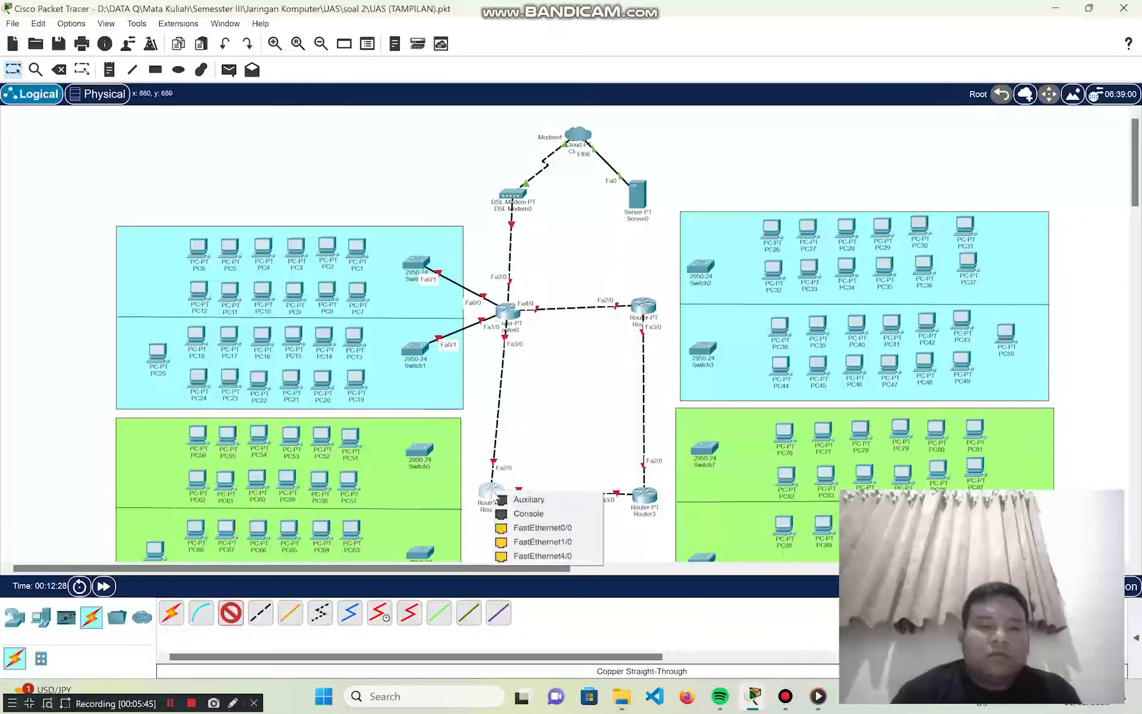
{"action": "left_click", "coordinate": [543, 528]}
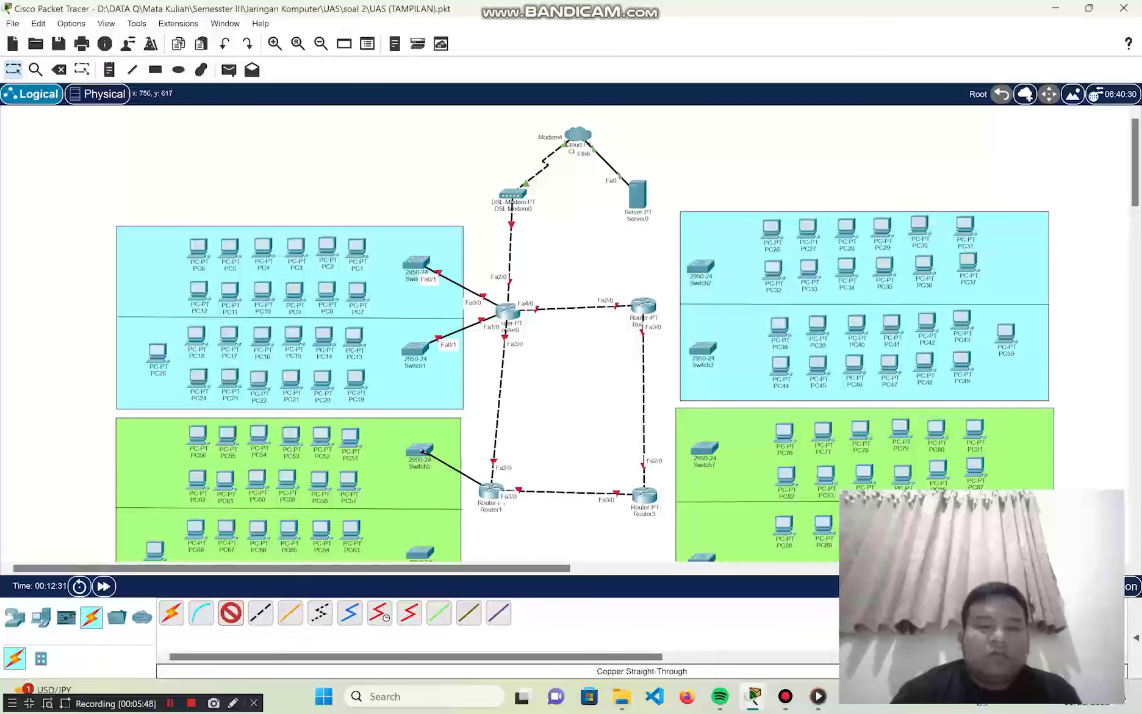
{"action": "left_click", "coordinate": [421, 450]}
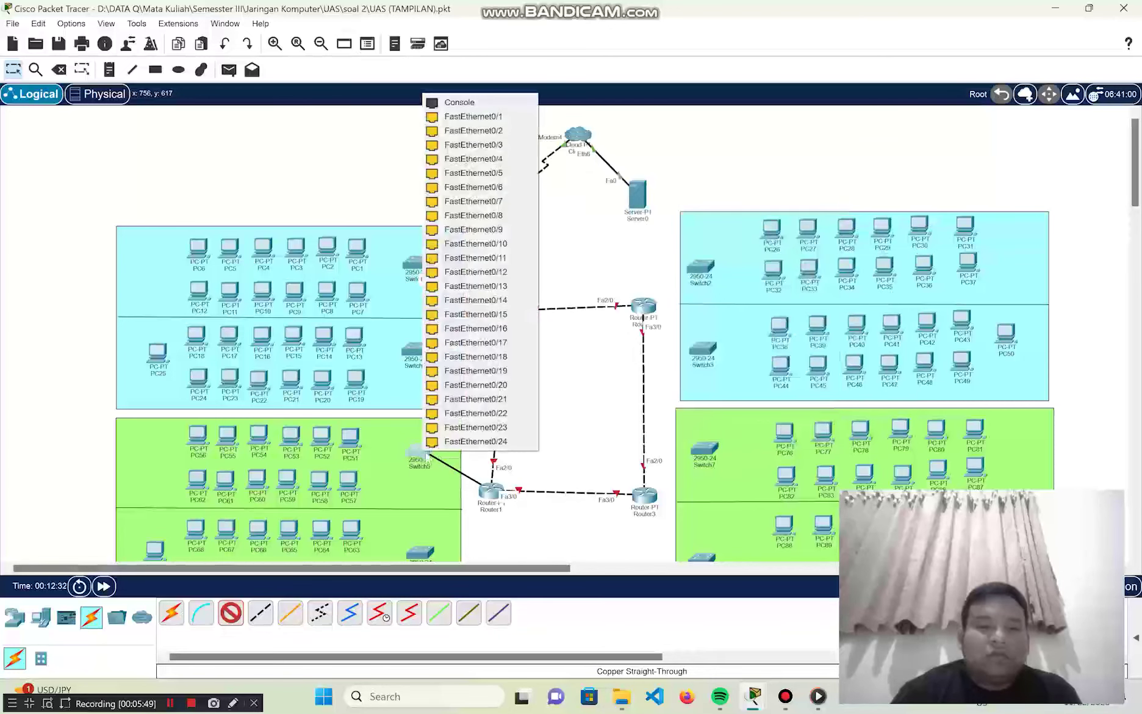
{"action": "left_click", "coordinate": [516, 116]}
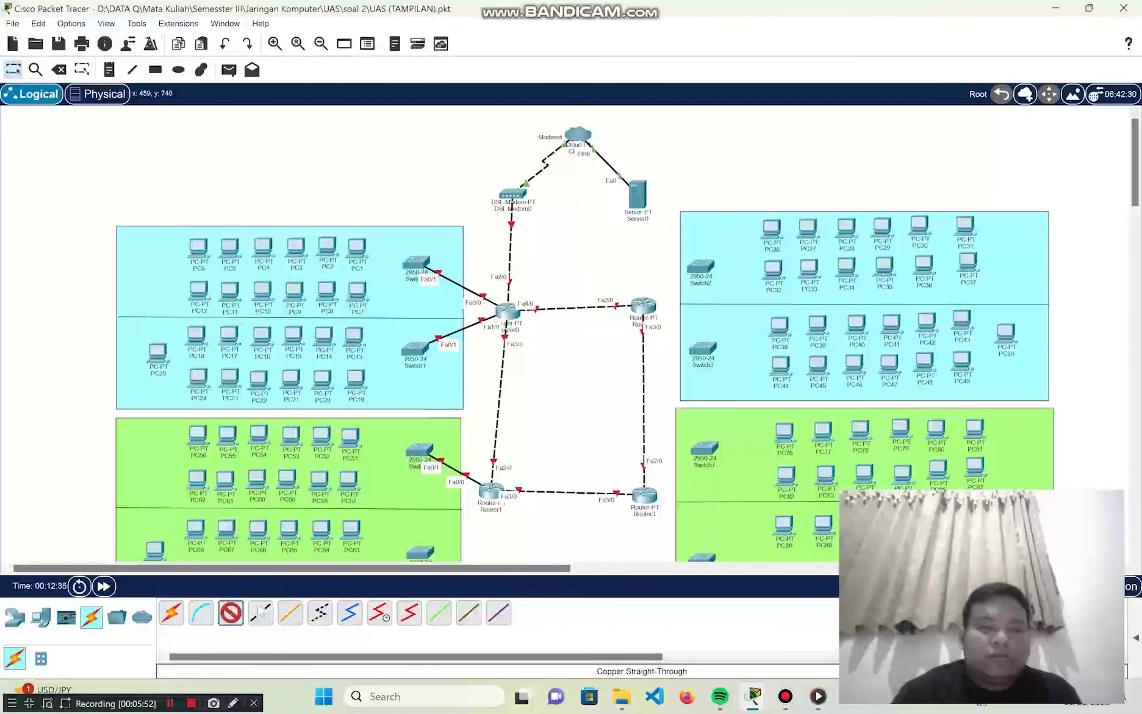
Connect Router1's FastEthernet1/0 to FastEthernet0/1 of the lower switch in the green area beside it with a Copper Straight-Through cable
{"action": "left_click", "coordinate": [490, 493]}
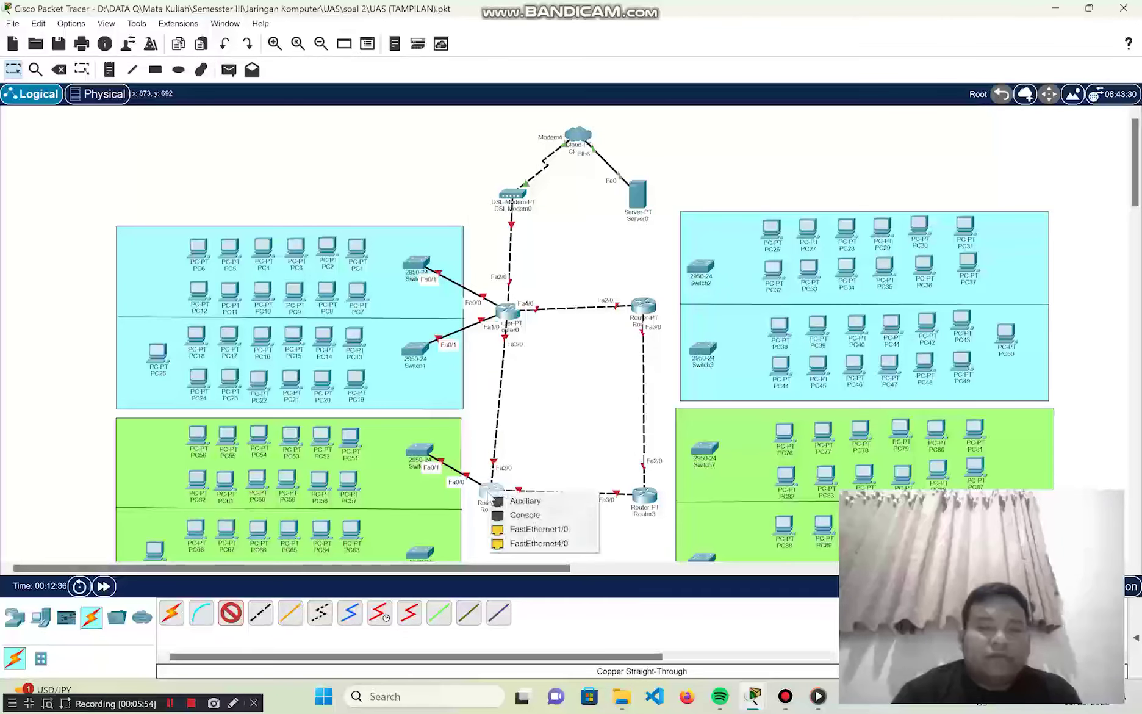
{"action": "left_click", "coordinate": [518, 529]}
{"action": "left_click", "coordinate": [420, 550]}
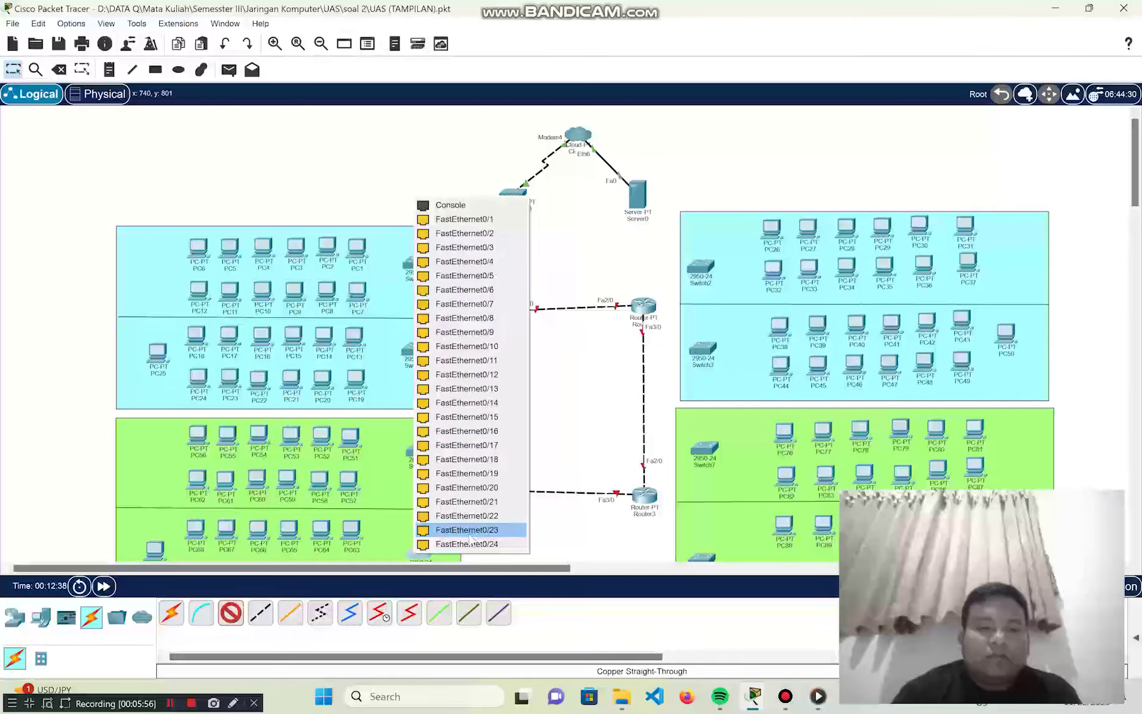
{"action": "left_click", "coordinate": [488, 219]}
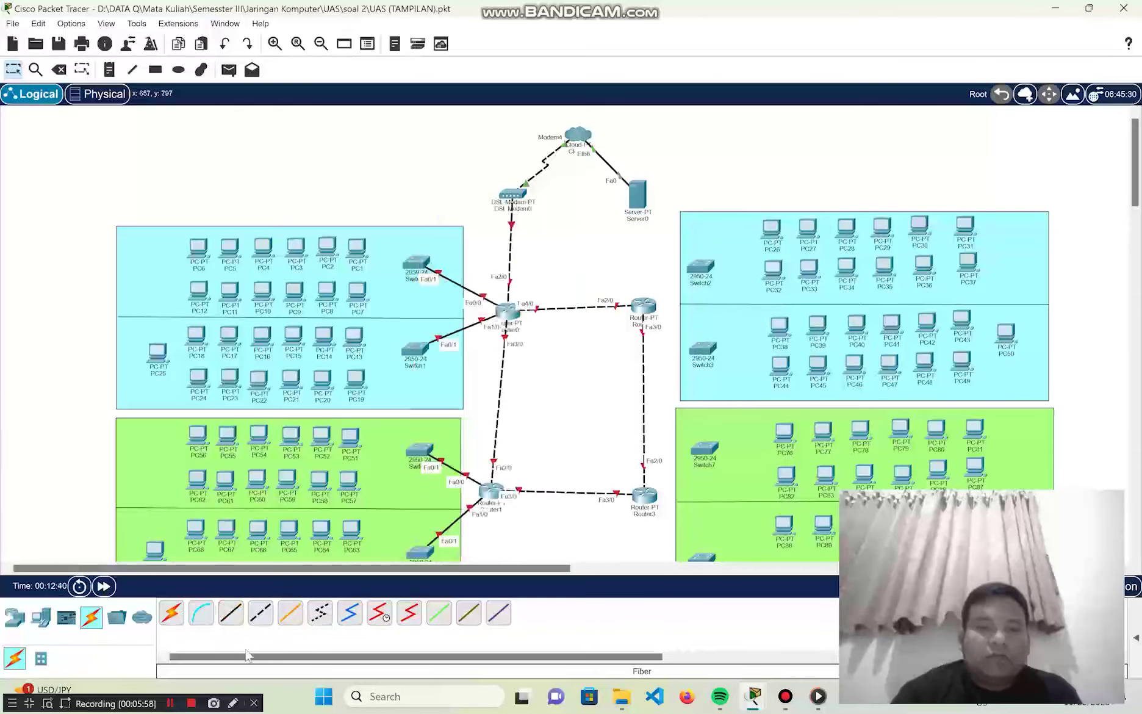
Connect Router2's FastEthernet0/0 to Switch2's FastEthernet0/1 with a Copper Straight-Through cable
{"action": "left_click", "coordinate": [230, 612]}
{"action": "left_click", "coordinate": [643, 305]}
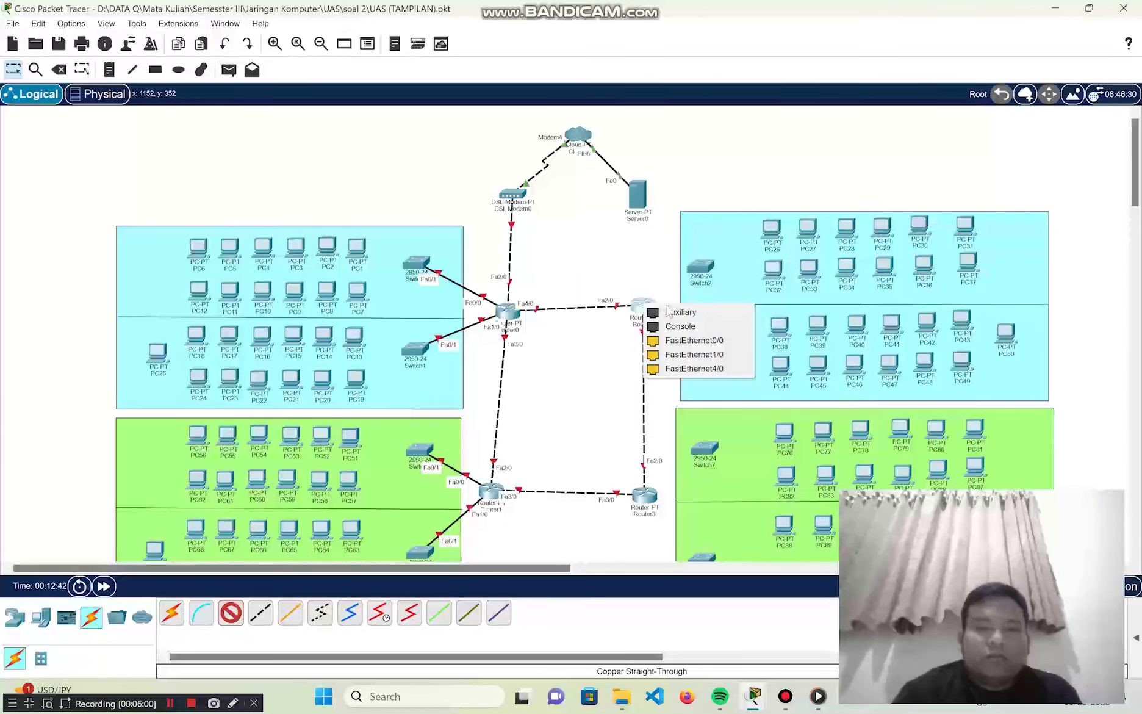
{"action": "left_click", "coordinate": [705, 343]}
{"action": "left_click", "coordinate": [701, 268]}
{"action": "left_click", "coordinate": [732, 292]}
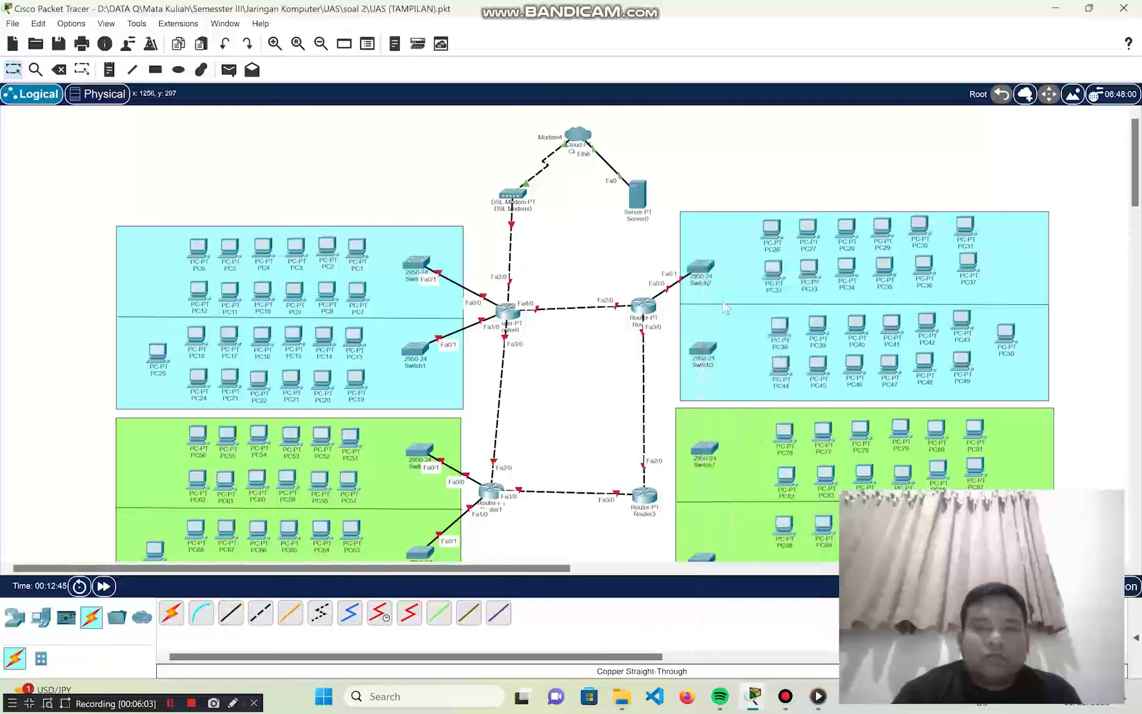
Connect Router2's FastEthernet1/0 to Switch3's FastEthernet0/1 with a Copper Straight-Through cable
{"action": "left_click", "coordinate": [230, 612]}
{"action": "left_click", "coordinate": [653, 317]}
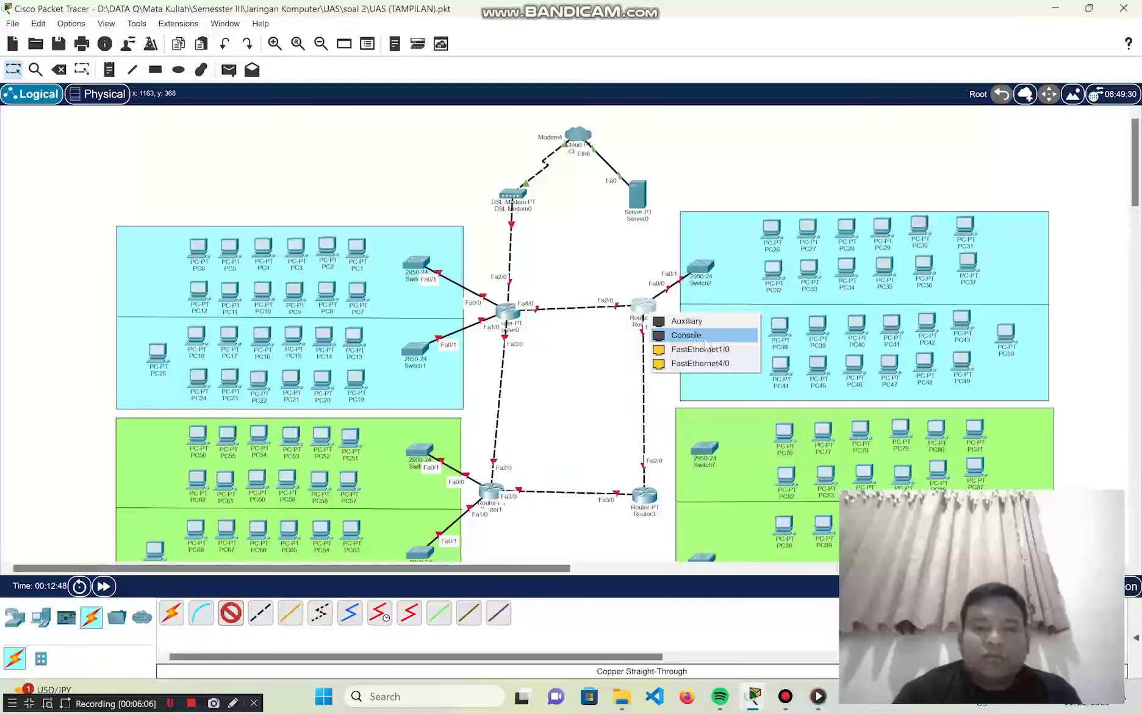
{"action": "left_click", "coordinate": [695, 348]}
{"action": "left_click", "coordinate": [711, 350]}
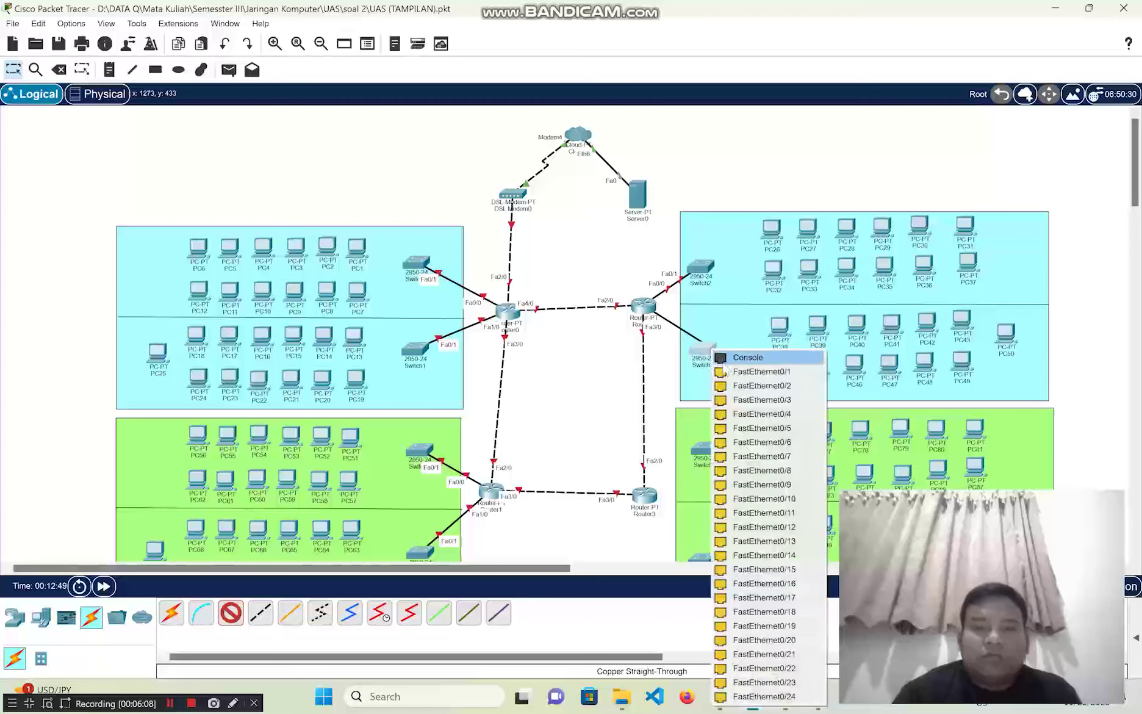
{"action": "left_click", "coordinate": [732, 366]}
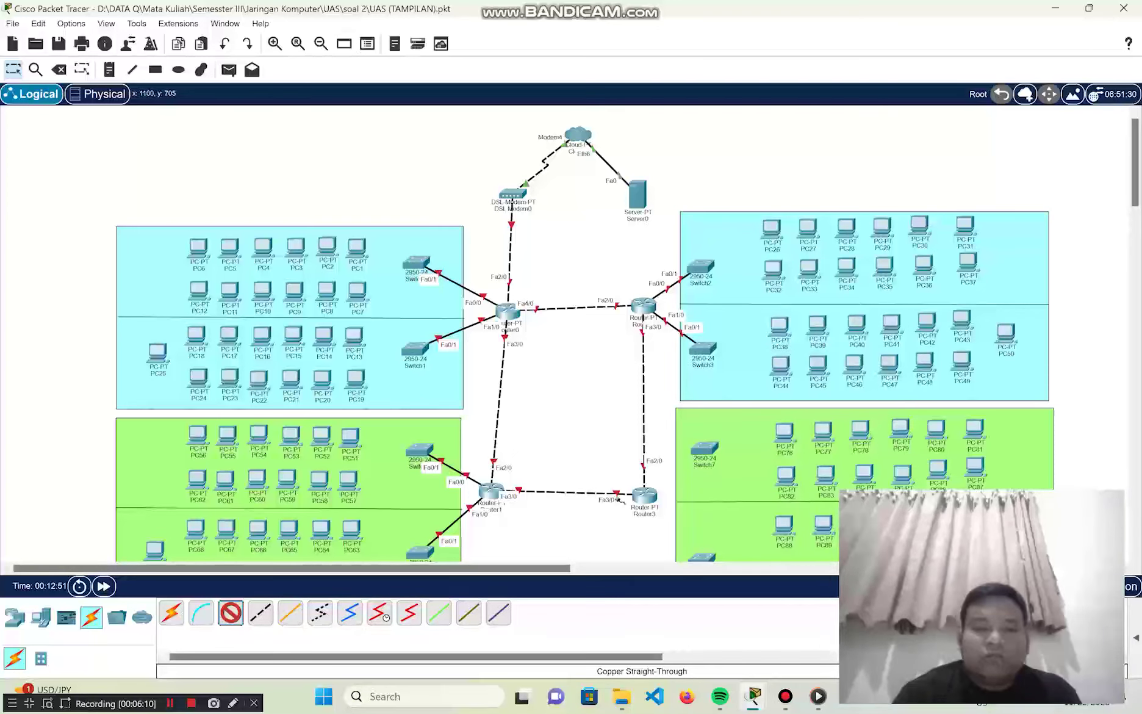
Connect Router3's FastEthernet0/0 to FastEthernet0/1 of the upper switch in the green area beside it with a Copper Straight-Through cable
{"action": "left_click", "coordinate": [647, 496]}
{"action": "left_click", "coordinate": [688, 532]}
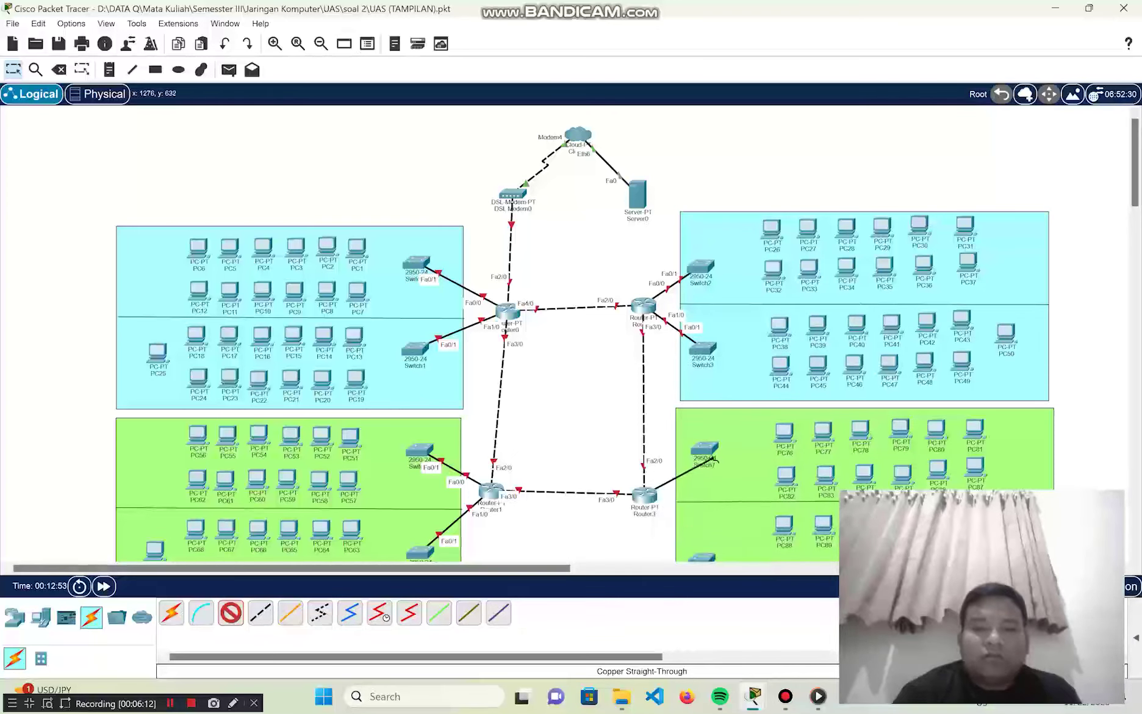
{"action": "left_click", "coordinate": [711, 456]}
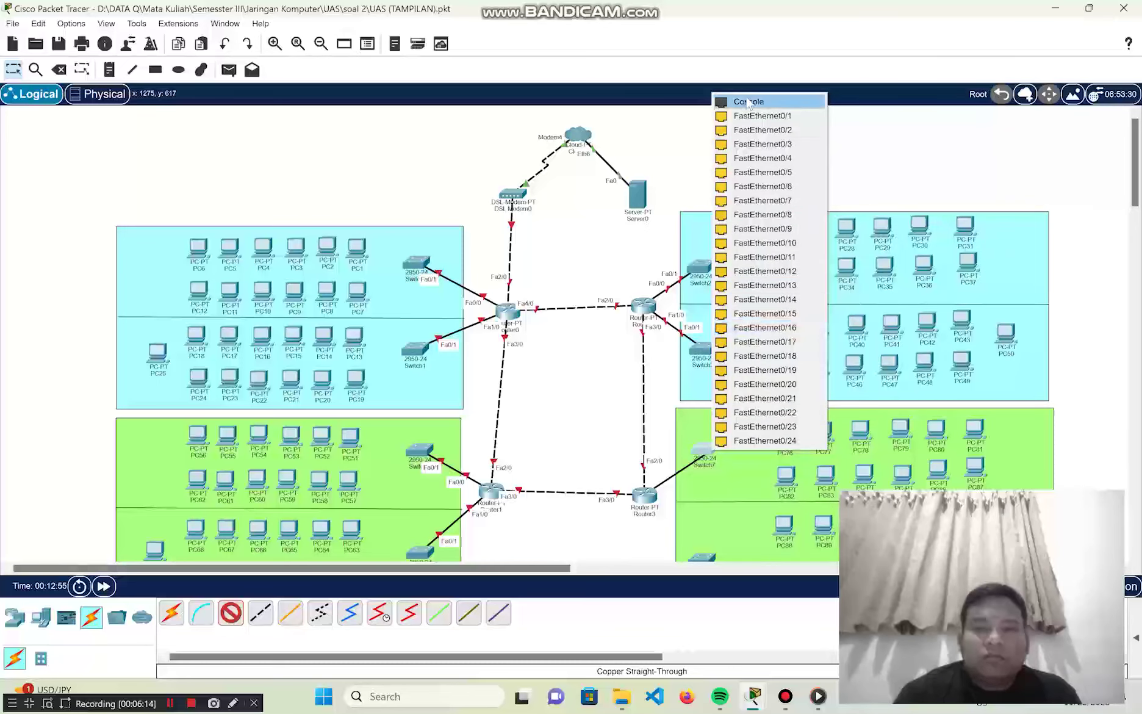
{"action": "left_click", "coordinate": [760, 115]}
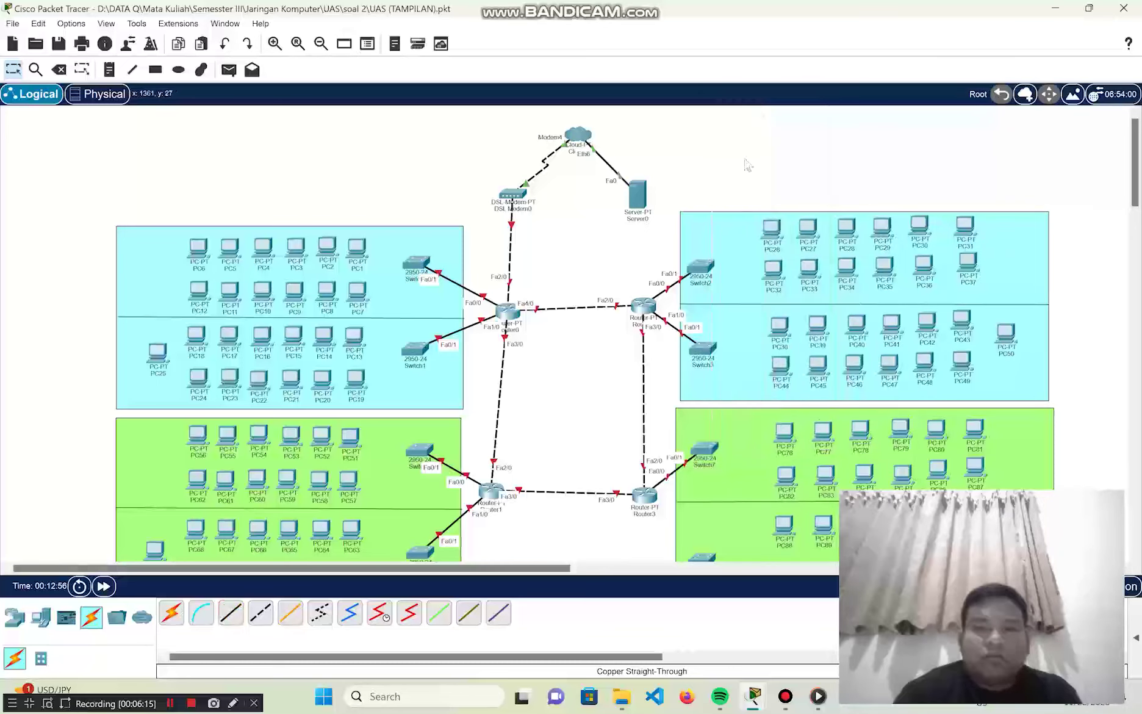
Connect Router3's FastEthernet1/0 to FastEthernet0/1 of the lower switch in the green area beside it with a Copper Straight-Through cable
{"action": "left_click", "coordinate": [236, 620]}
{"action": "left_click", "coordinate": [641, 508]}
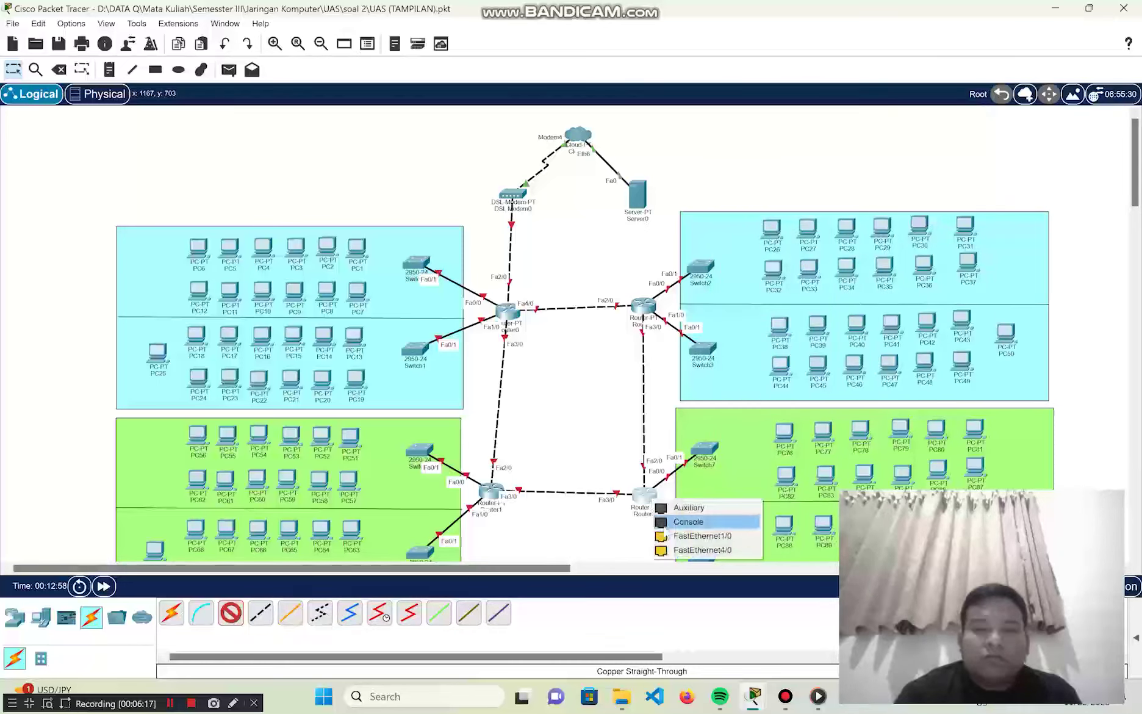
{"action": "left_click", "coordinate": [717, 536]}
{"action": "left_click", "coordinate": [703, 555]}
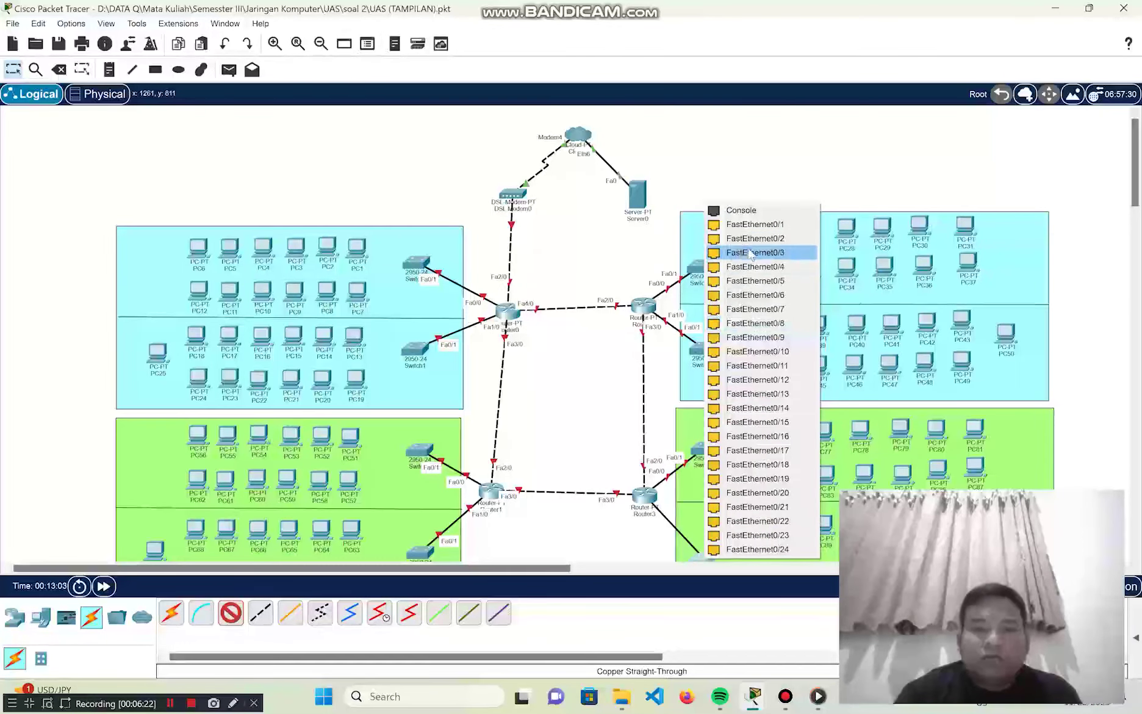
{"action": "left_click", "coordinate": [757, 226]}
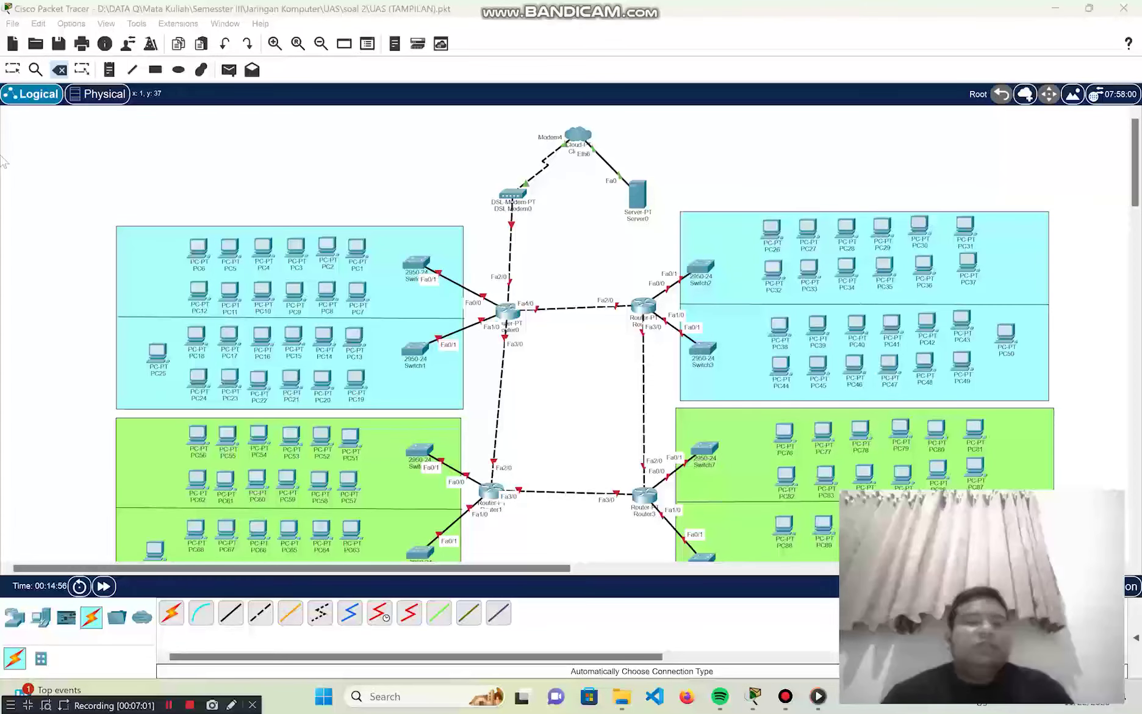
Connect PC1, PC2 and PC3 to Switch0 in the blue area using the automatically chosen connection type
{"action": "left_click", "coordinate": [12, 69]}
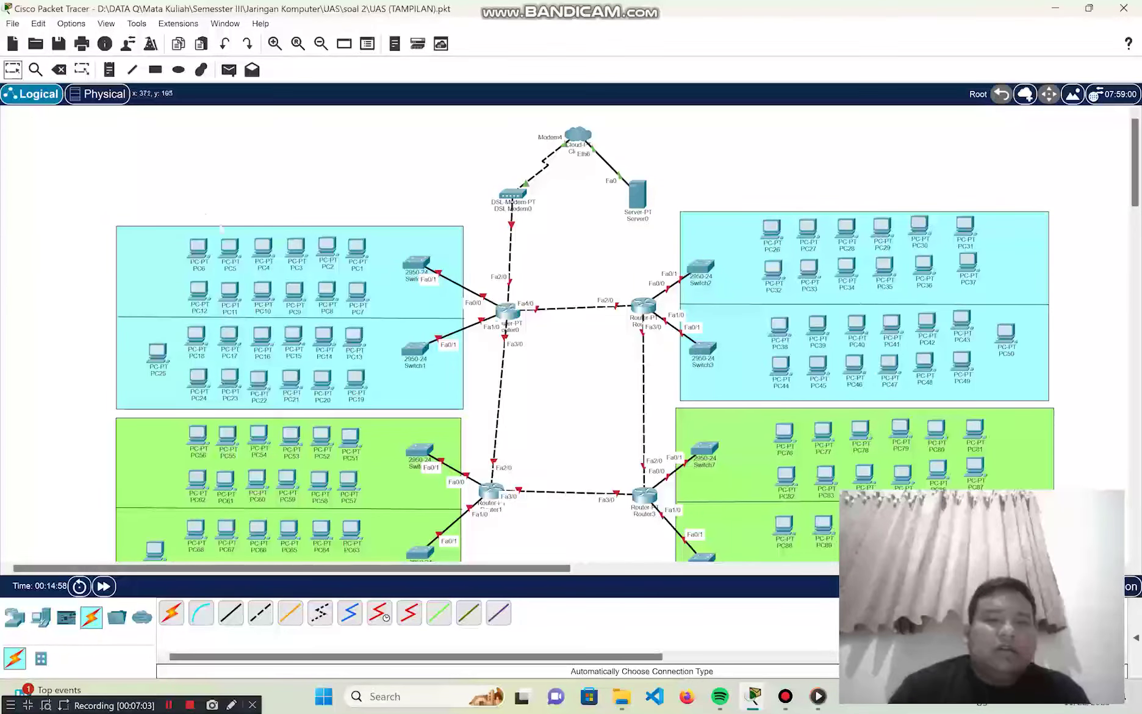
{"action": "left_click", "coordinate": [172, 612]}
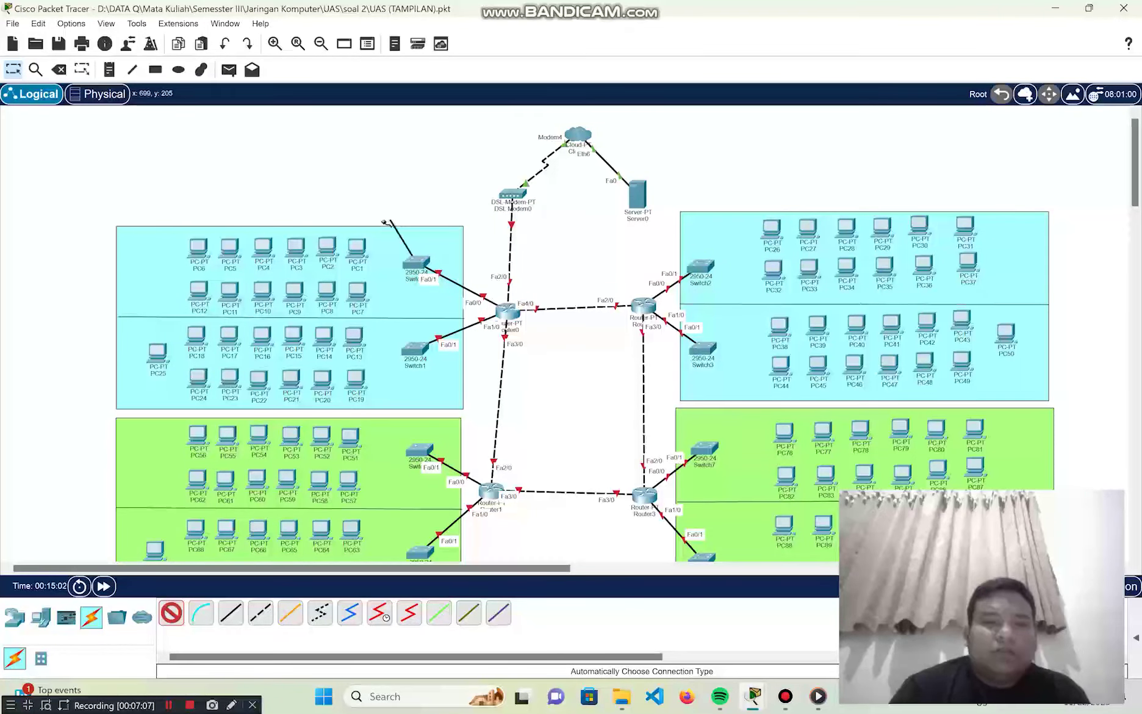
{"action": "left_click", "coordinate": [357, 247]}
{"action": "left_click", "coordinate": [171, 612]}
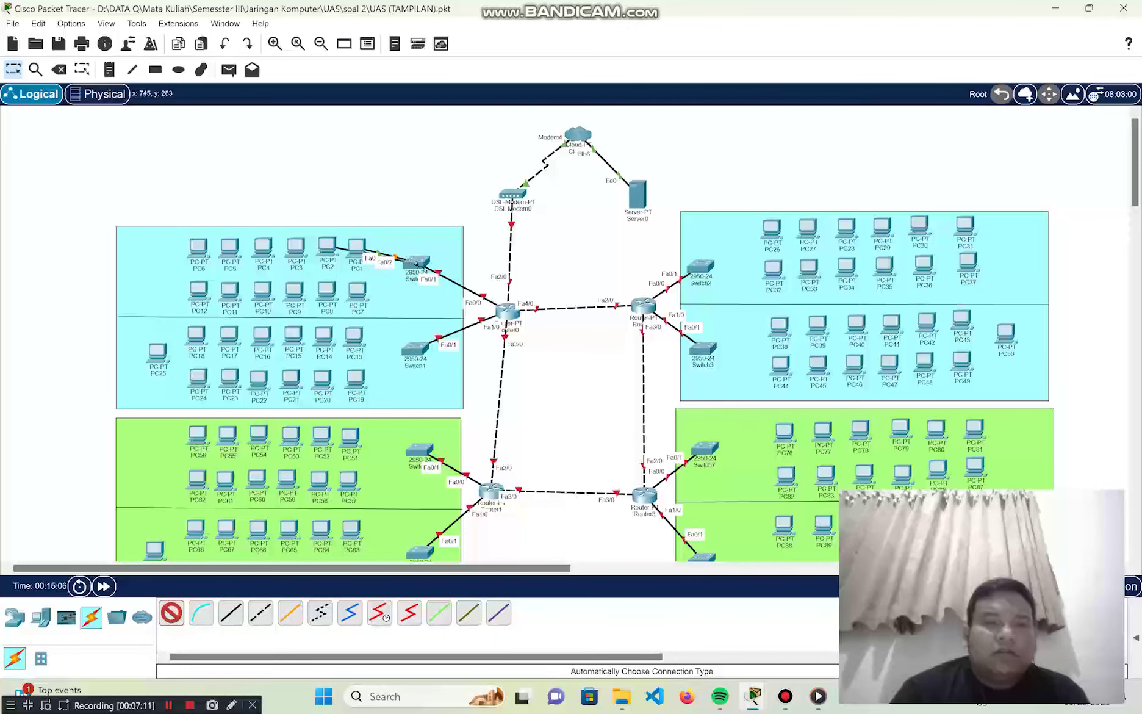
{"action": "left_click", "coordinate": [176, 617]}
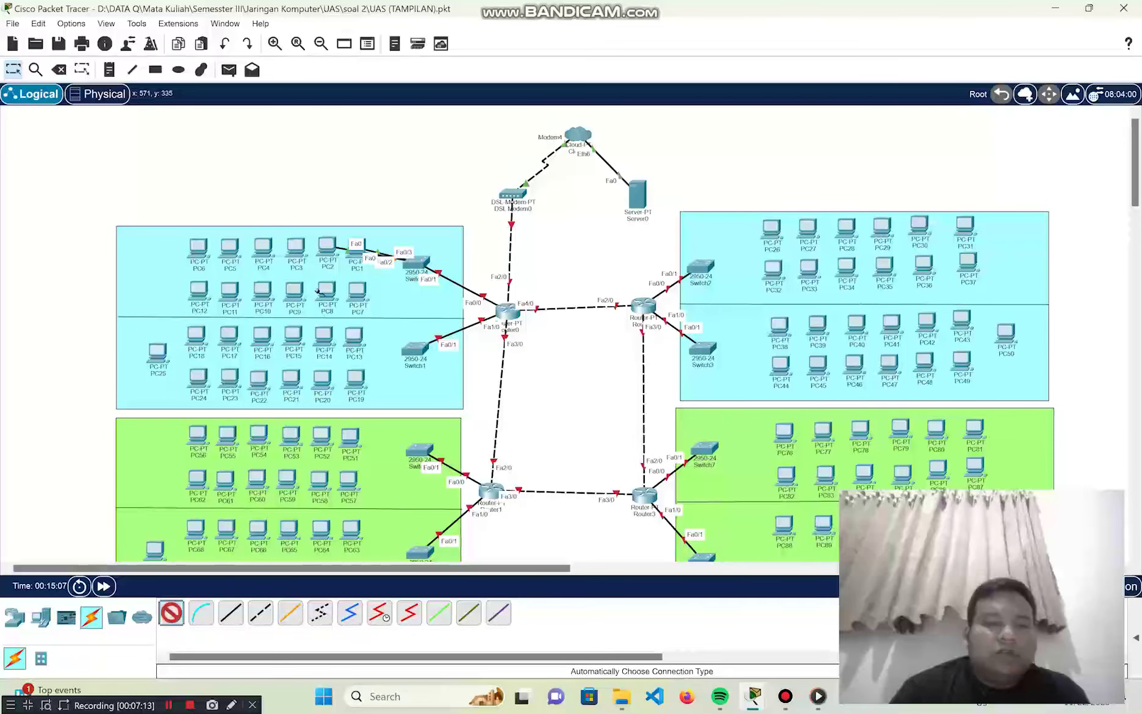
{"action": "left_click", "coordinate": [416, 264]}
Connect PC4, PC5 and PC6 to Switch0 using the automatically chosen connection type
{"action": "left_click", "coordinate": [172, 614]}
{"action": "left_click", "coordinate": [262, 247]}
{"action": "left_click", "coordinate": [420, 266]}
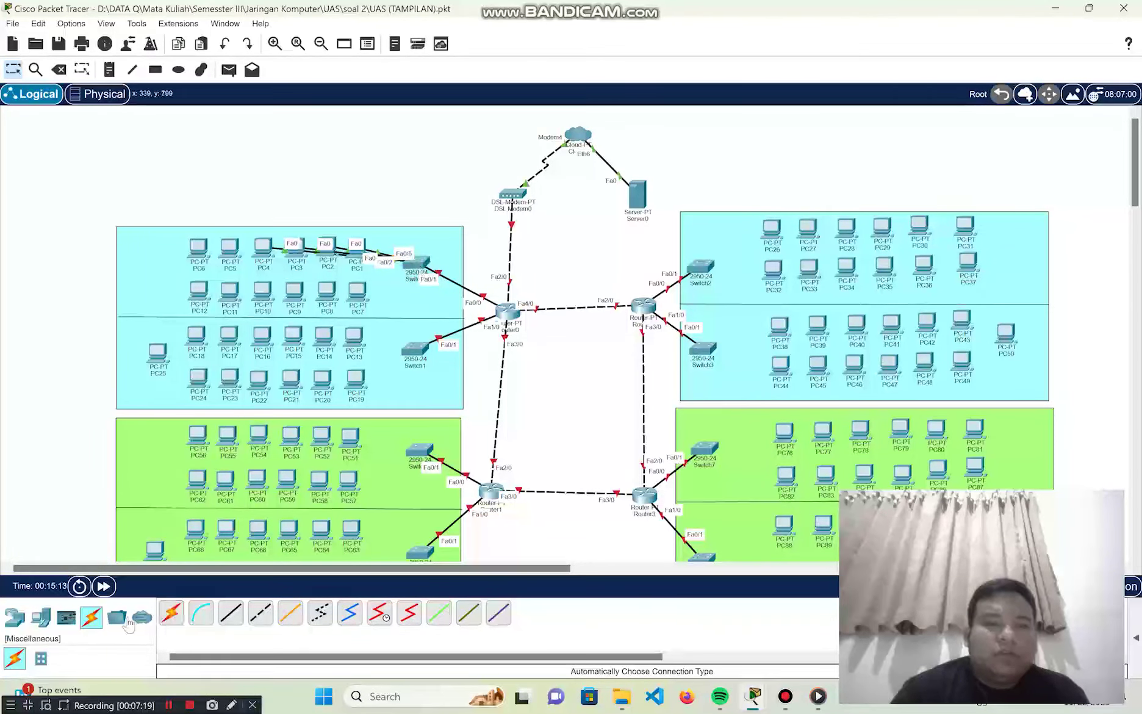
{"action": "left_click", "coordinate": [172, 613]}
{"action": "left_click", "coordinate": [230, 249]}
{"action": "left_click", "coordinate": [420, 267]}
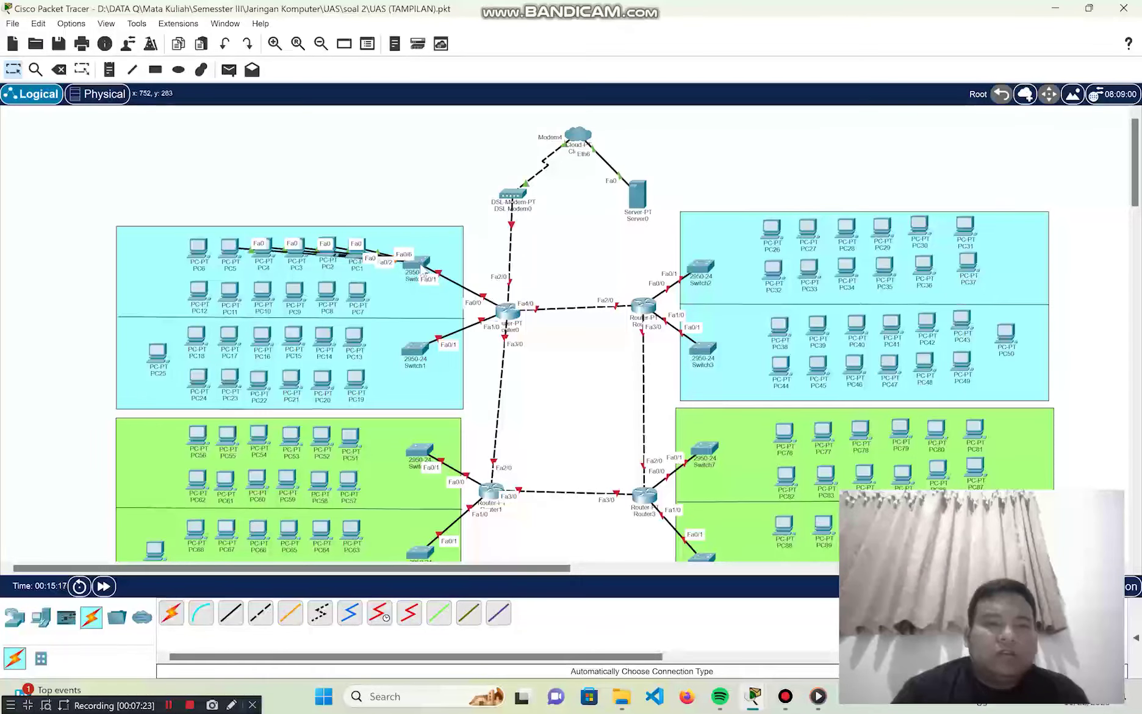
{"action": "left_click", "coordinate": [174, 614]}
{"action": "left_click", "coordinate": [202, 255]}
{"action": "left_click", "coordinate": [420, 268]}
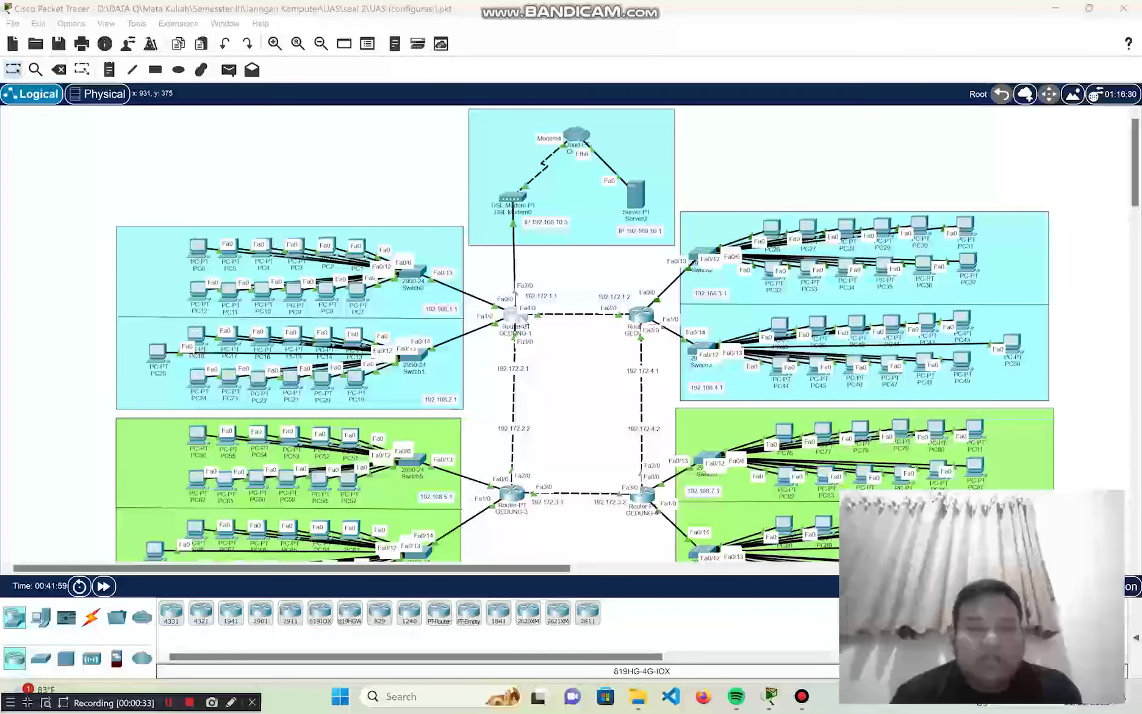
Open the configuration of router GEDUNG-1 and set FastEthernet0/0 to IPv4 address 192.169.1.1 with subnet mask 255.255.255.0
{"action": "left_click", "coordinate": [520, 319]}
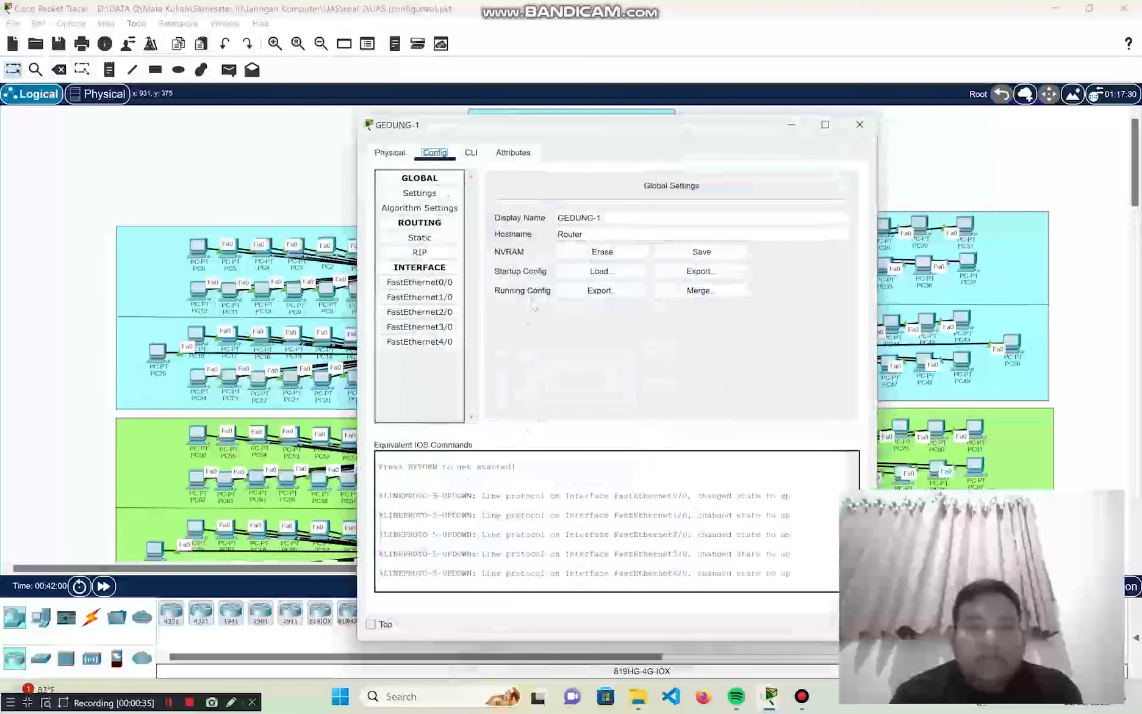
{"action": "left_click_drag", "start_coordinate": [646, 126], "coordinate": [914, 91]}
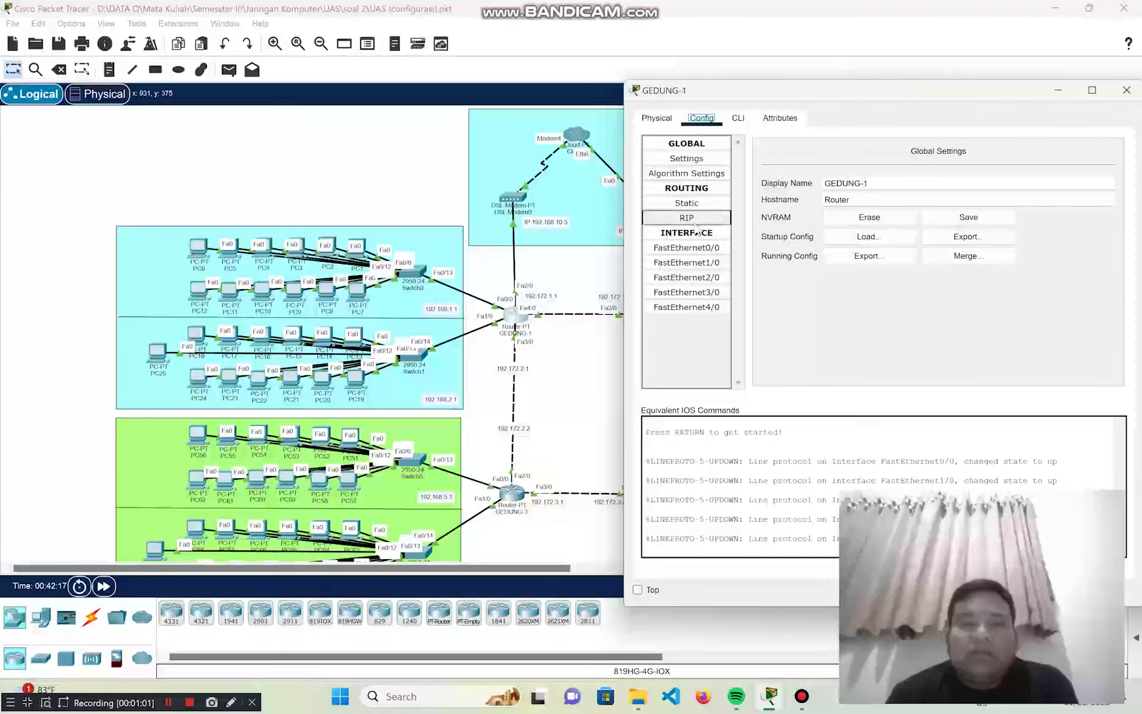
{"action": "left_click", "coordinate": [694, 247]}
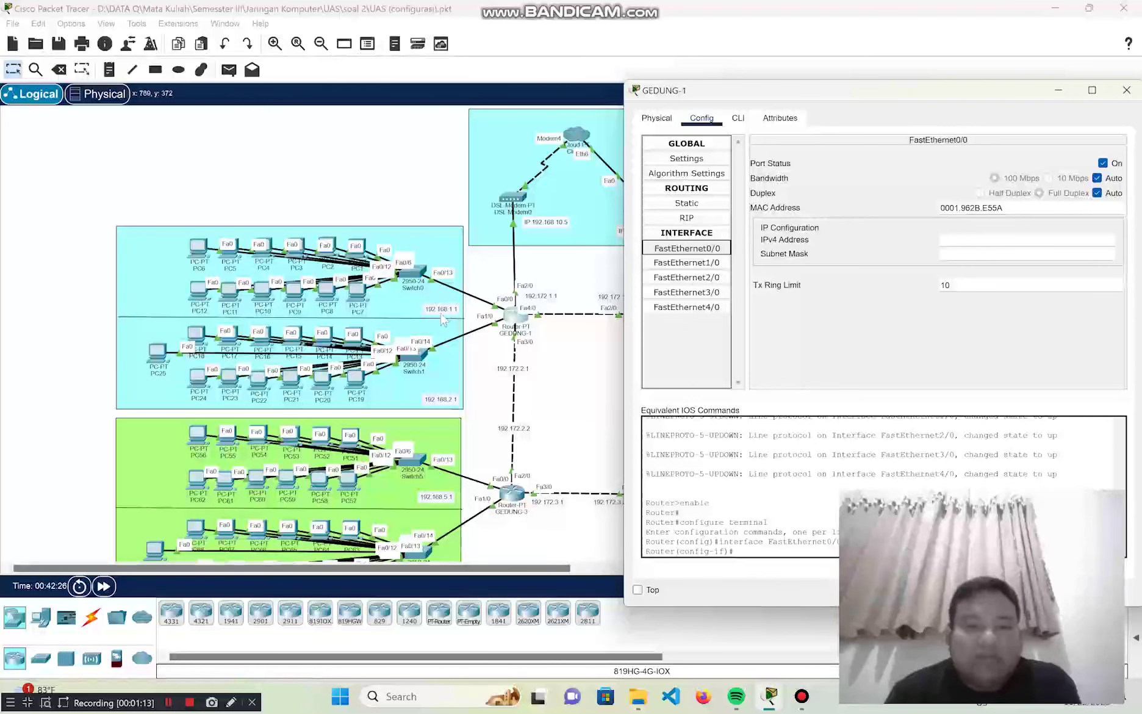
{"action": "left_click", "coordinate": [992, 237]}
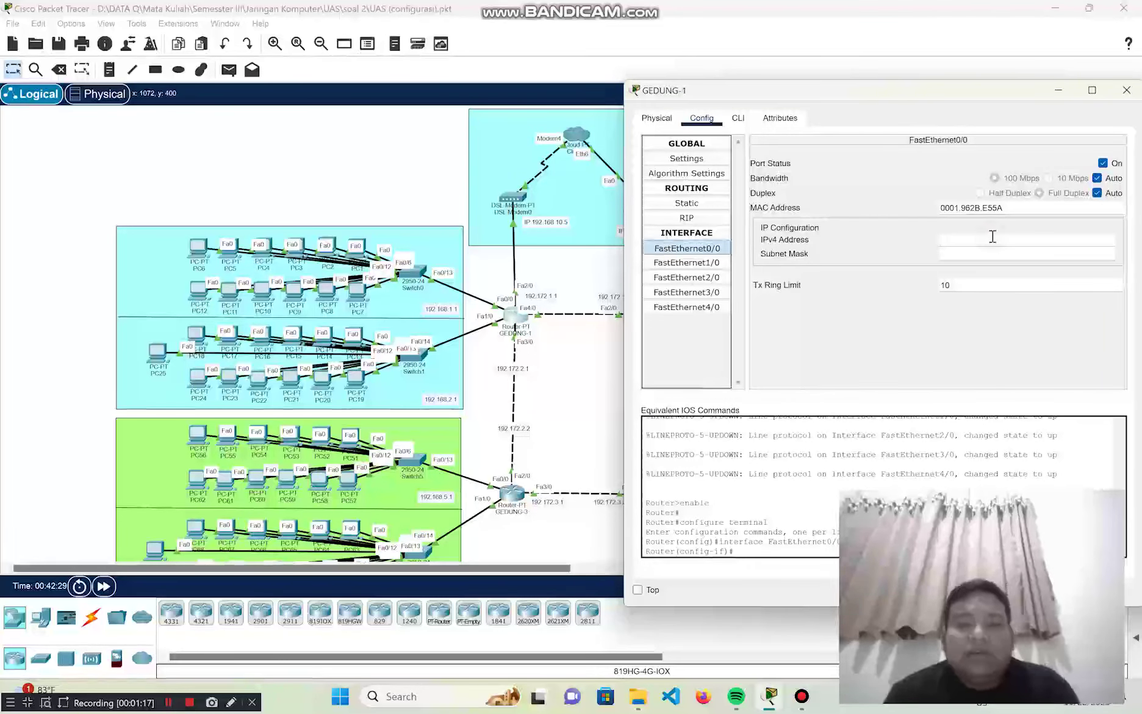
{"action": "type", "text": "192.169"}
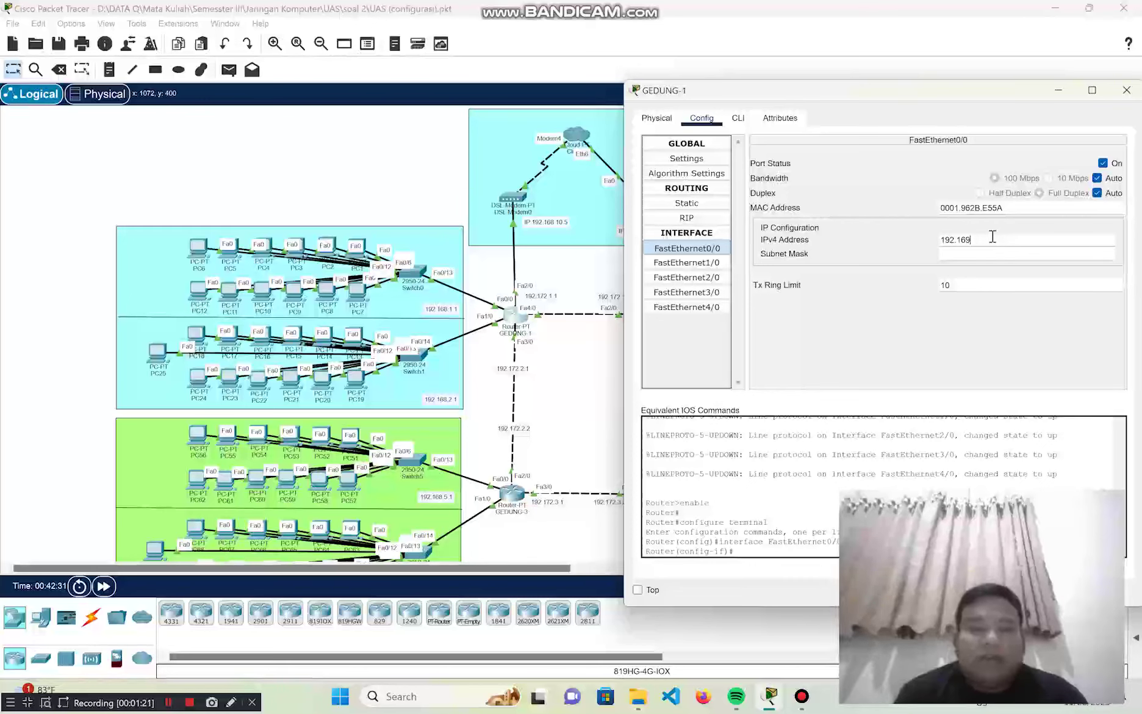
{"action": "type", "text": ".1.1"}
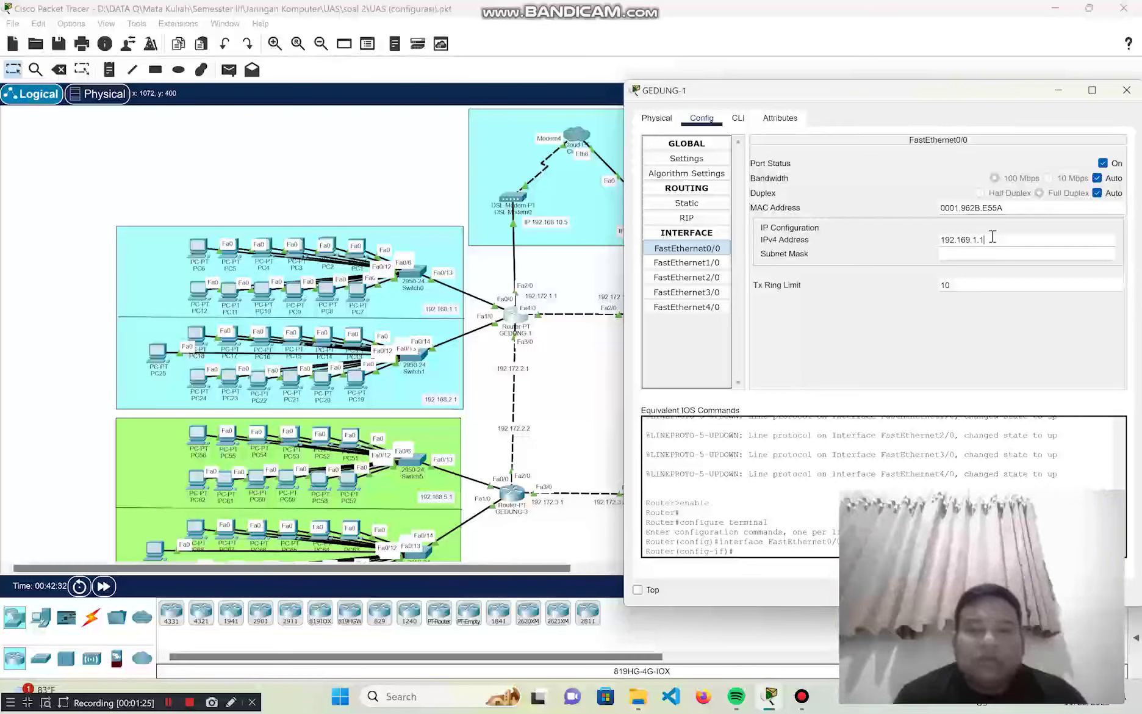
{"action": "key", "text": "Tab"}
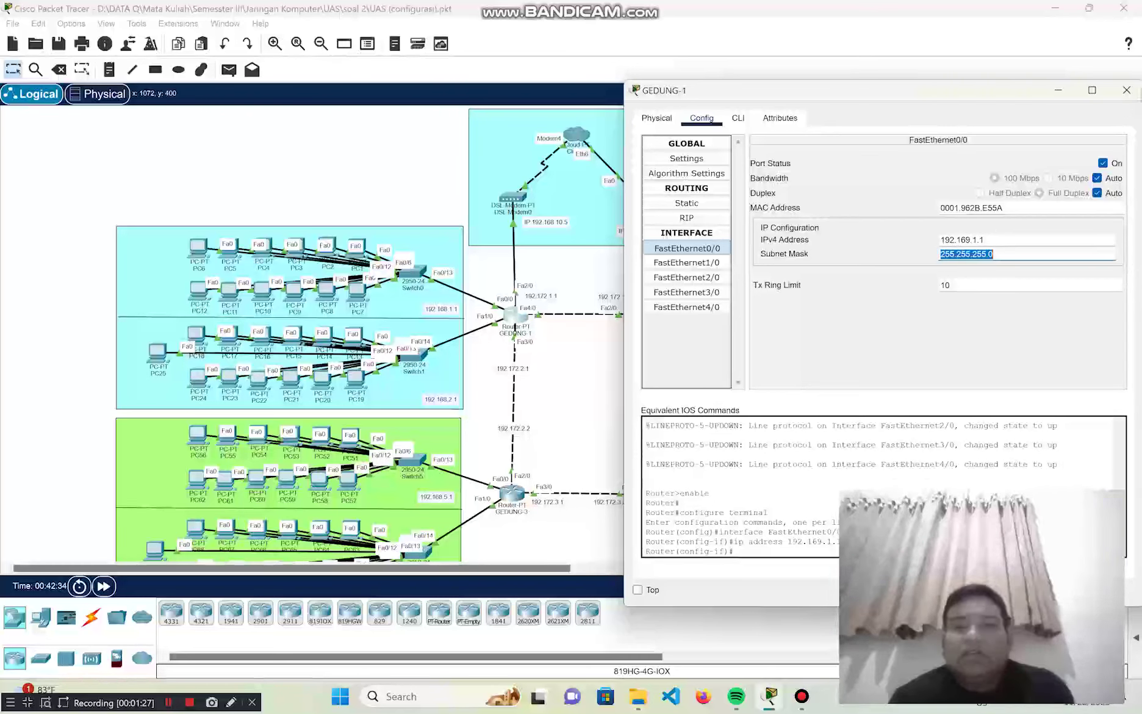
Set GEDUNG-1's FastEthernet1/0 to IPv4 address 192.168.2.1 with subnet mask 255.255.255.0
{"action": "left_click", "coordinate": [690, 264]}
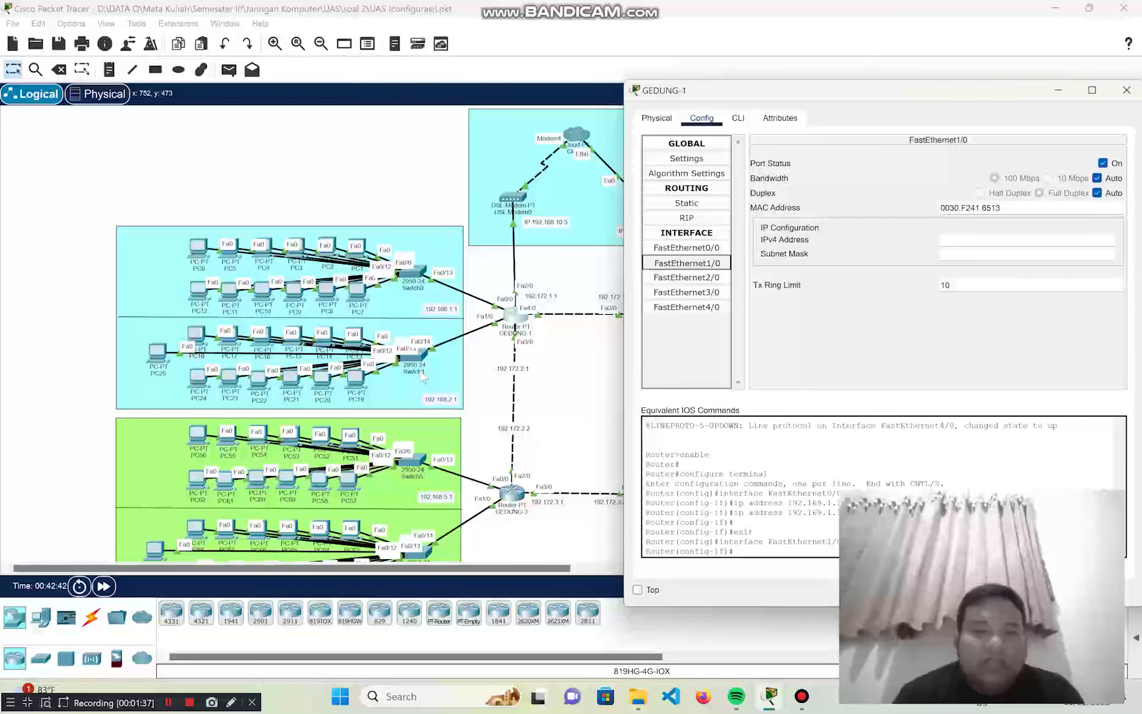
{"action": "left_click", "coordinate": [951, 238]}
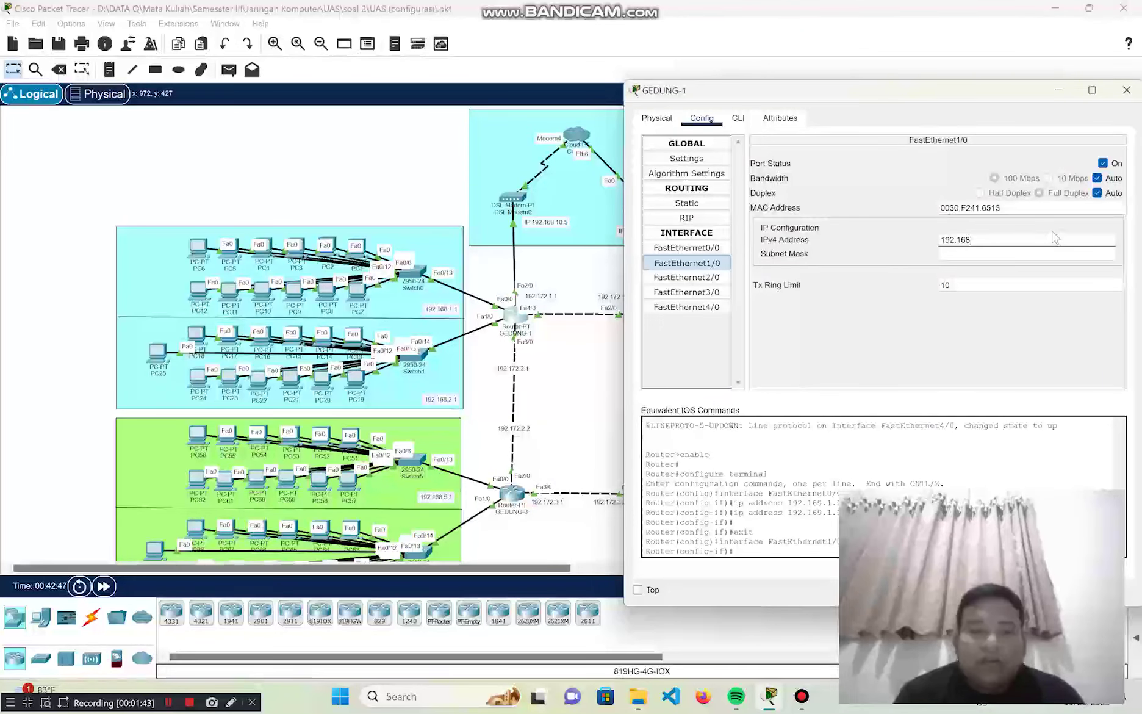
{"action": "type", "text": "192.168.2"}
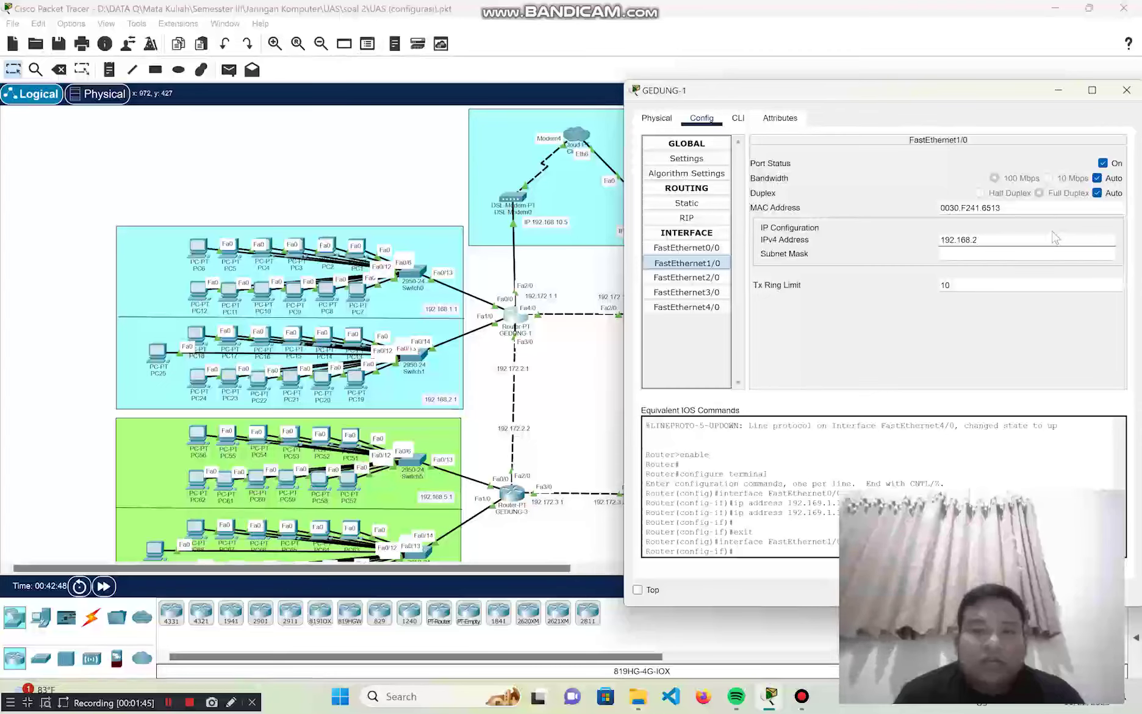
{"action": "type", "text": ".1"}
{"action": "key", "text": "Tab"}
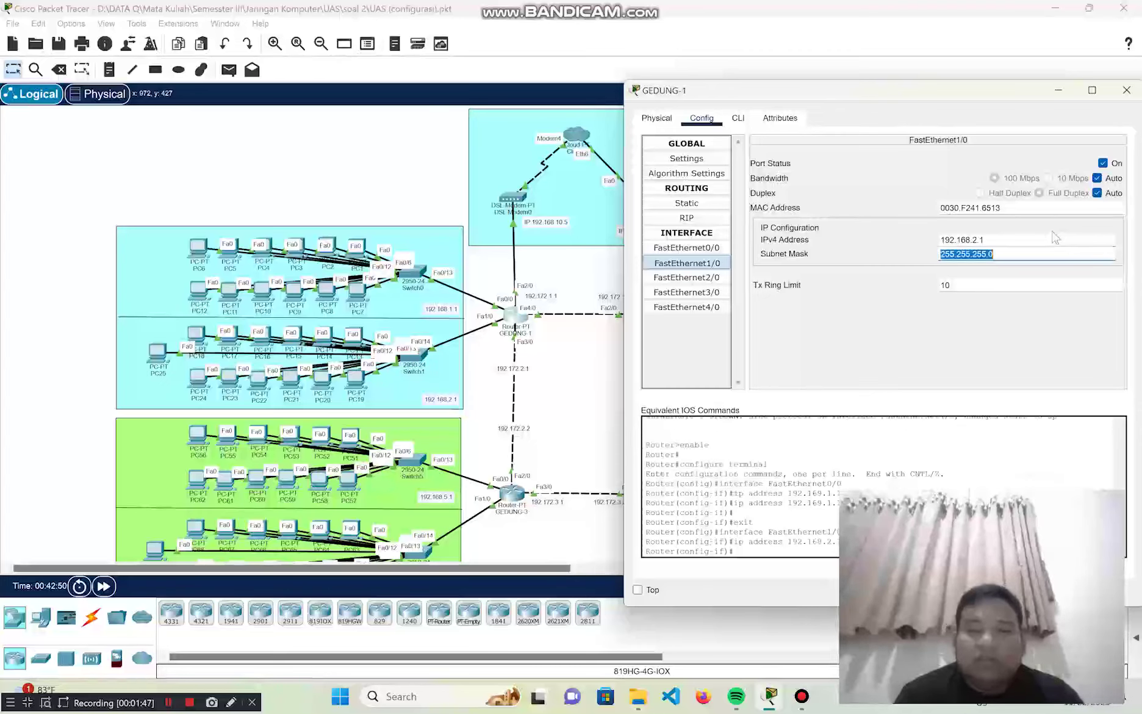
{"action": "key", "text": "Tab"}
Set GEDUNG-1's FastEthernet2/0 to IPv4 address 192.168.10.5 with subnet mask 255.255.255.0
{"action": "key", "text": "Down"}
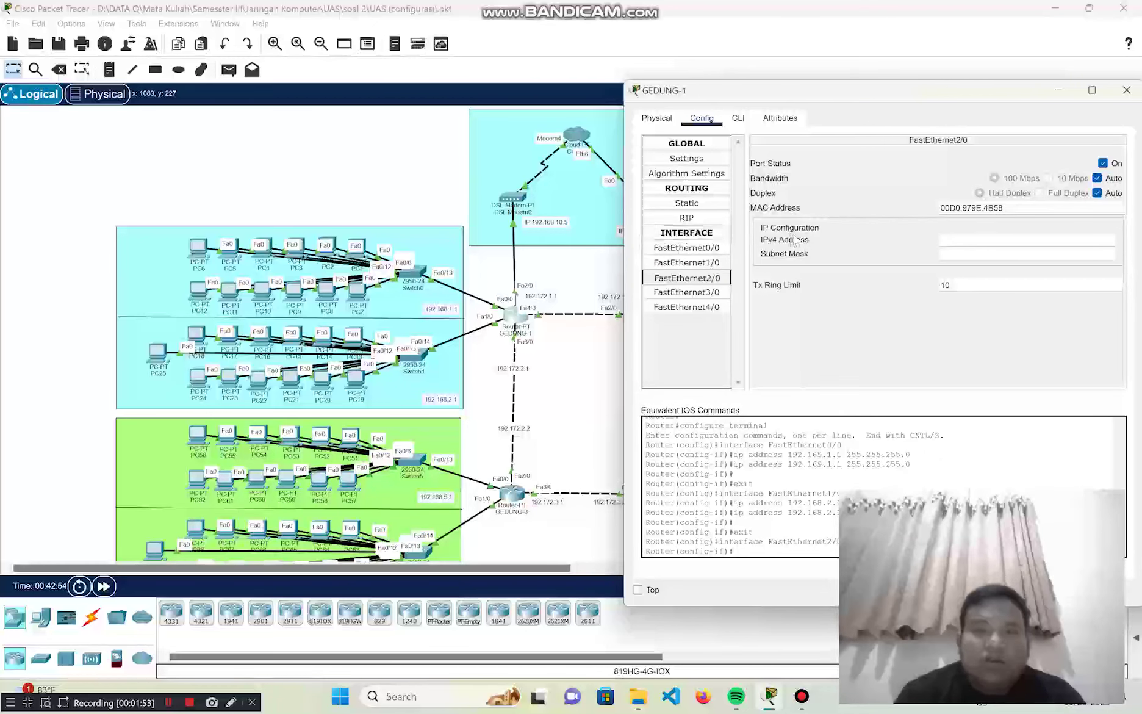
{"action": "left_click", "coordinate": [954, 238]}
{"action": "type", "text": "192.168.10.5"}
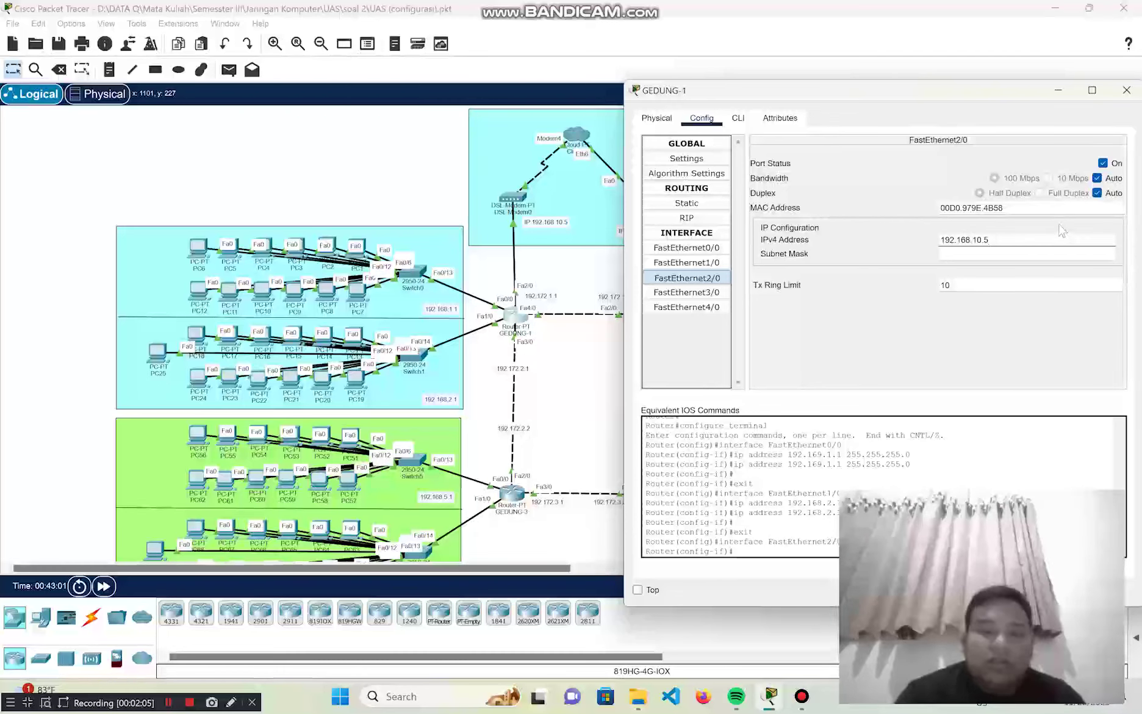
{"action": "key", "text": "Tab"}
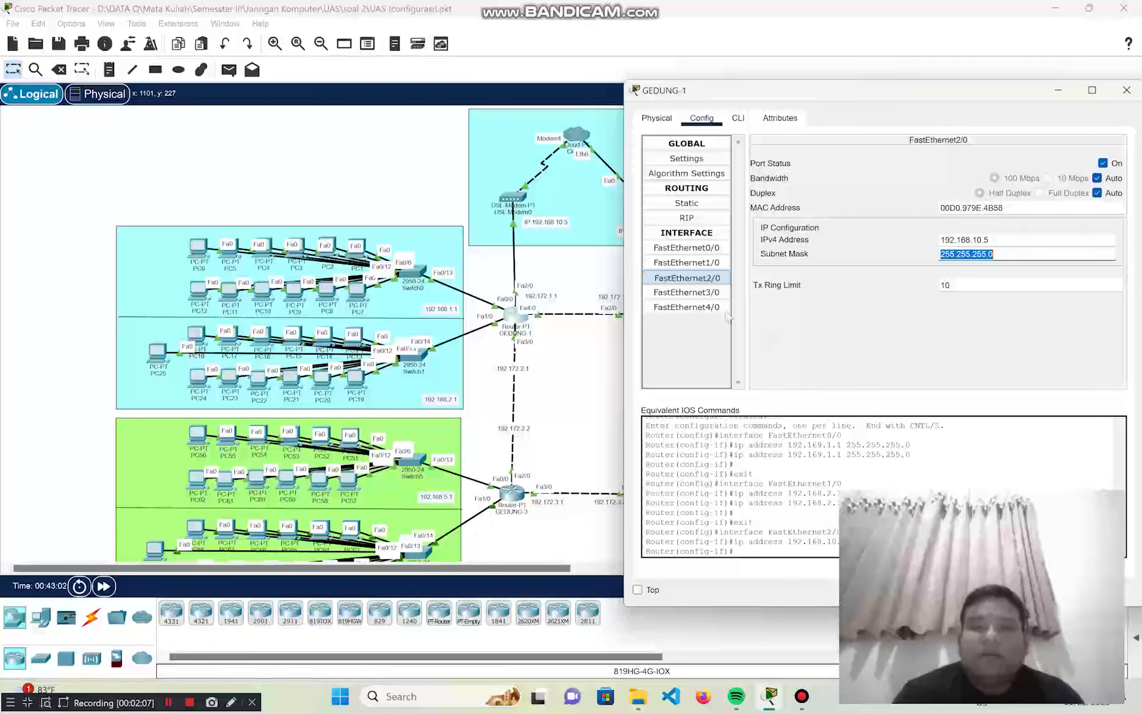
Set GEDUNG-1's FastEthernet3/0 to IPv4 address 192.172.2.1 with subnet mask 255.255.255.0
{"action": "left_click", "coordinate": [713, 295]}
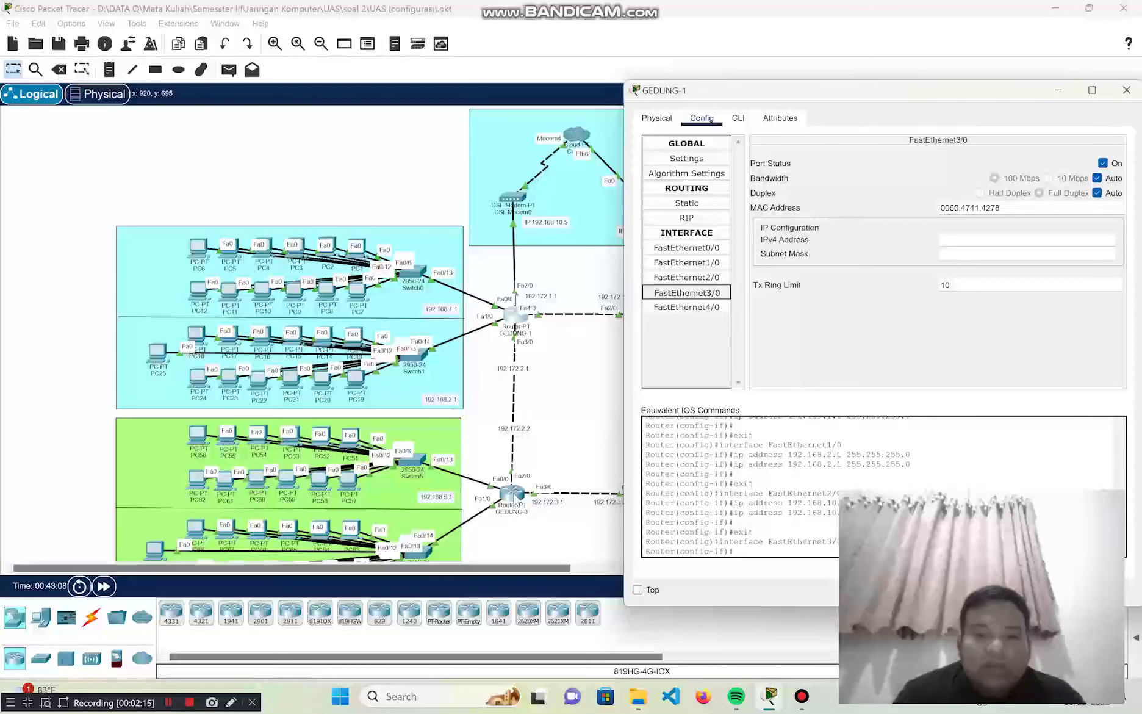
{"action": "left_click", "coordinate": [975, 237]}
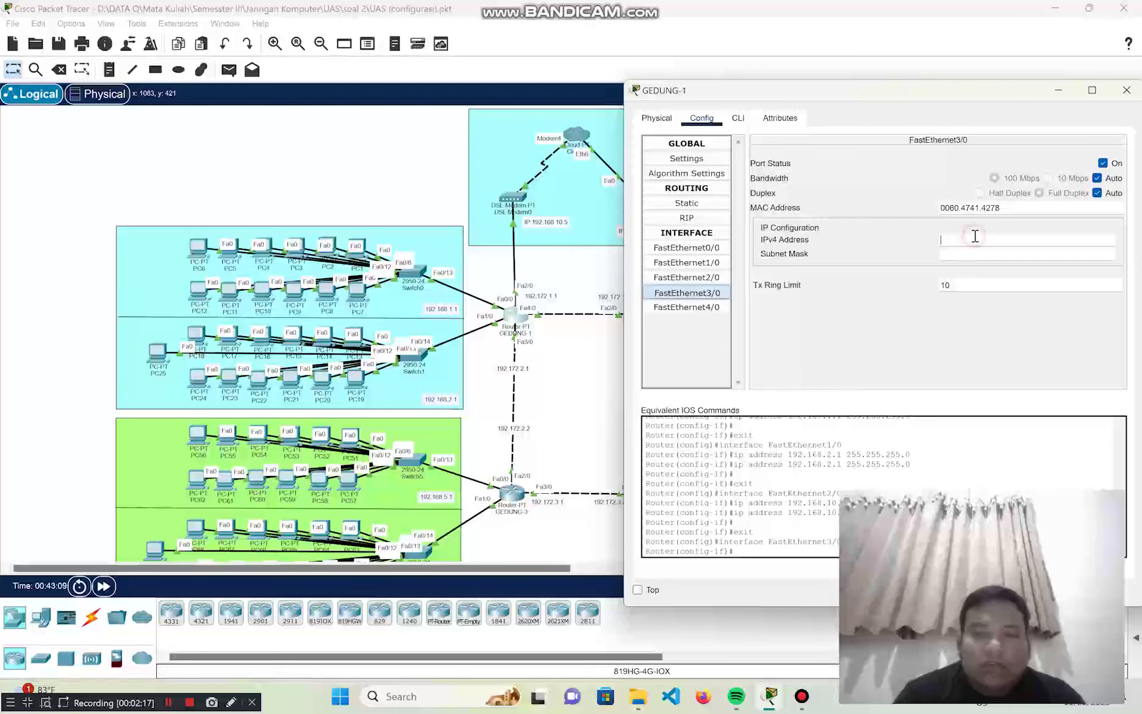
{"action": "type", "text": "192.172.2.1"}
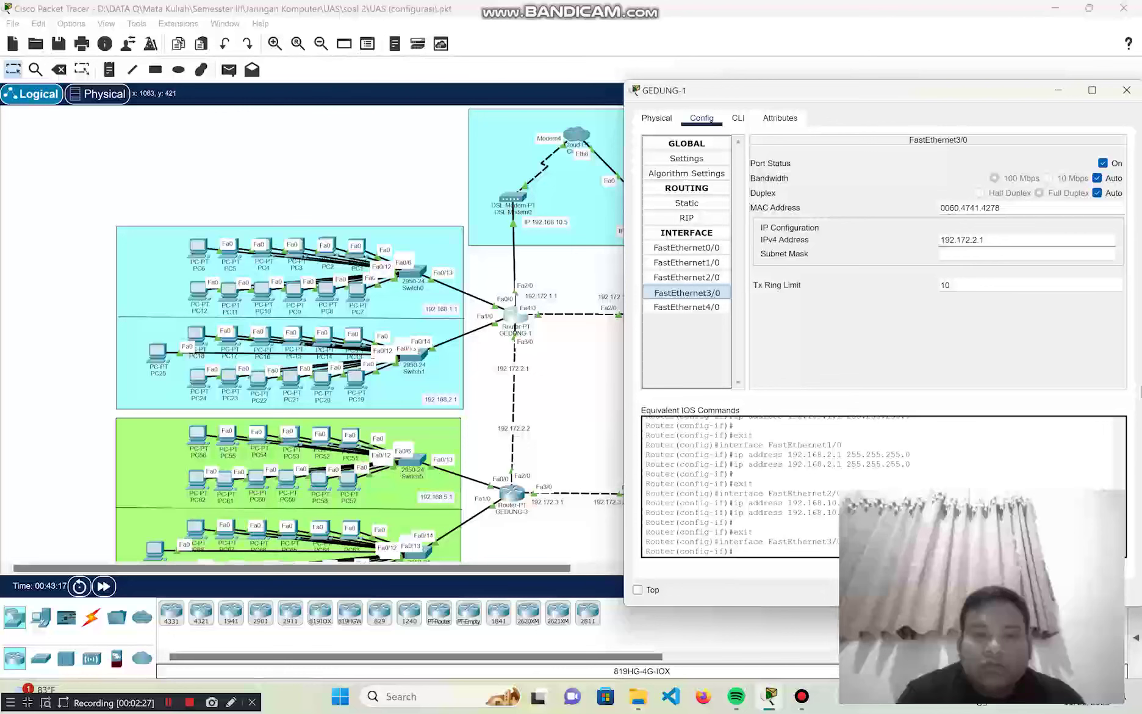
{"action": "key", "text": "Tab"}
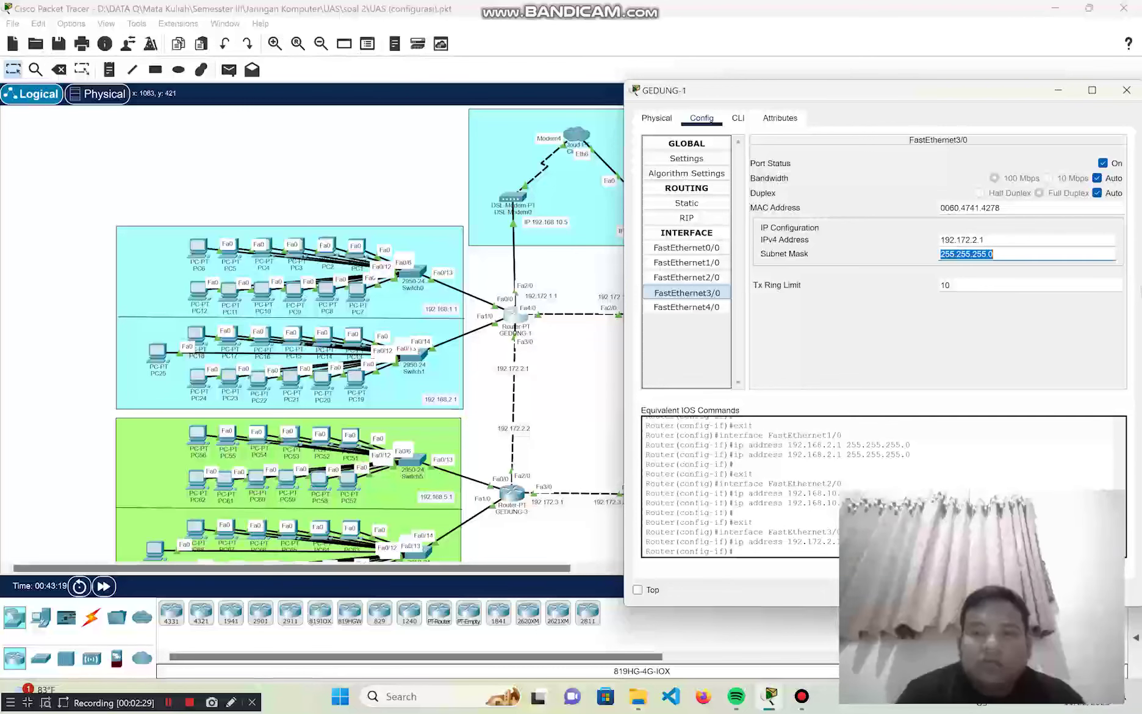
Set GEDUNG-1's FastEthernet4/0 to IPv4 address 192.172.1.2 with subnet mask 255.255.255.0 and close the router's configuration
{"action": "left_click", "coordinate": [701, 308]}
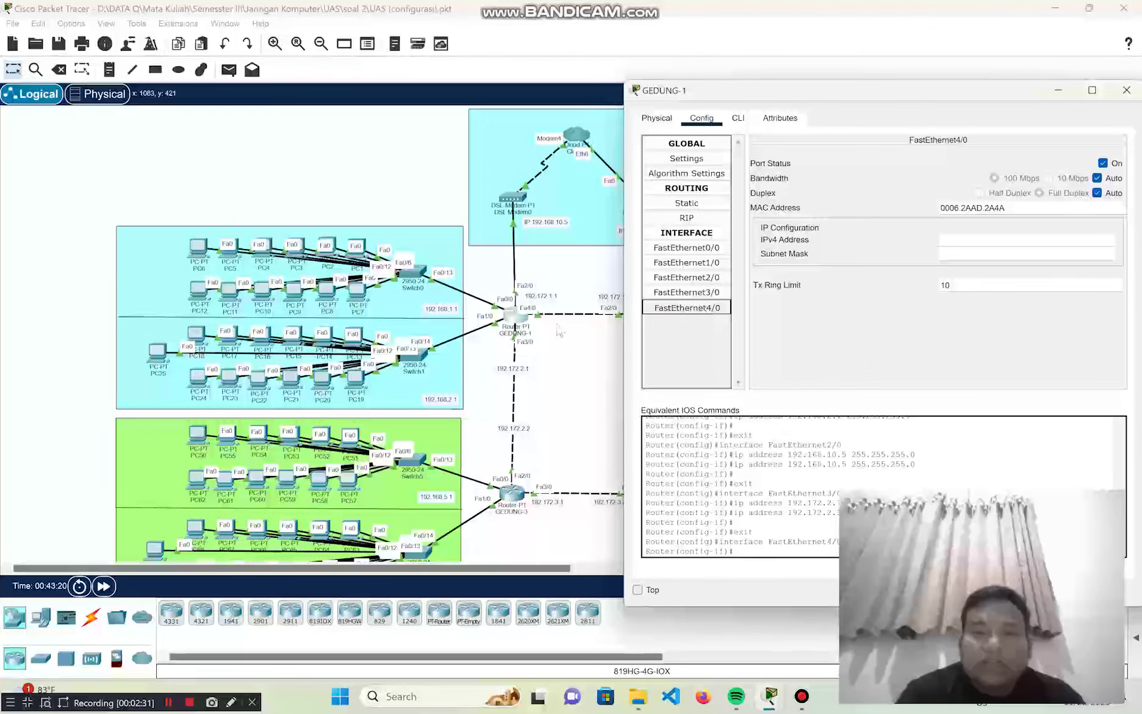
{"action": "left_click_drag", "start_coordinate": [882, 92], "coordinate": [932, 66]}
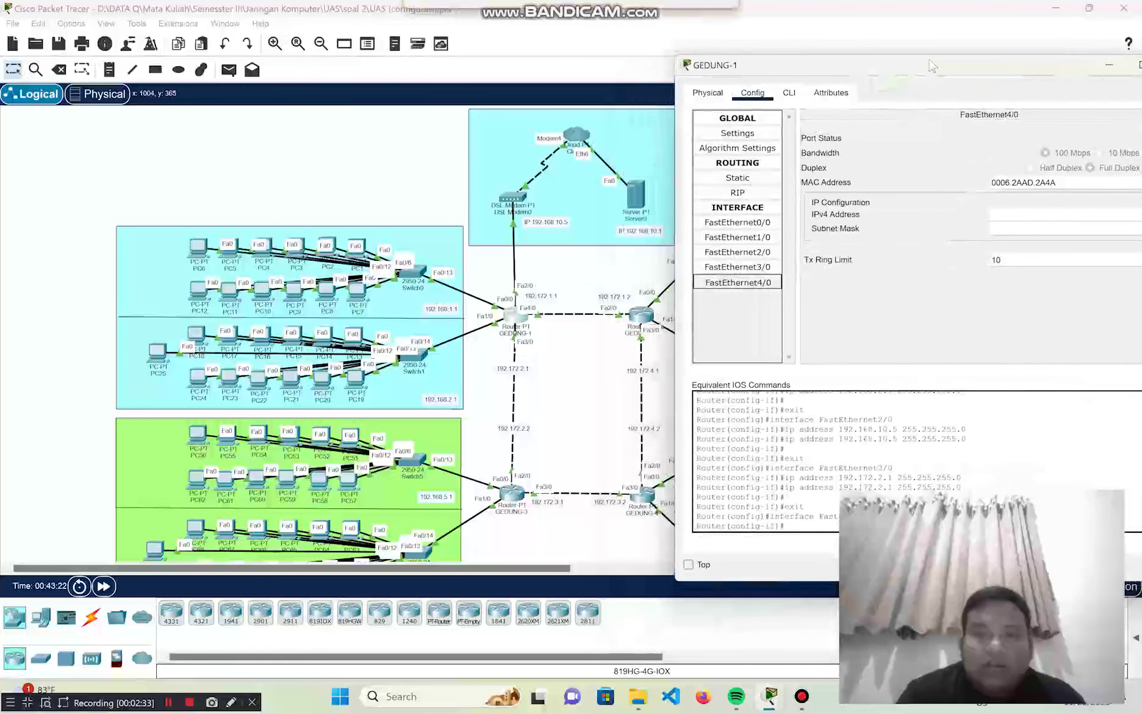
{"action": "left_click", "coordinate": [1015, 212]}
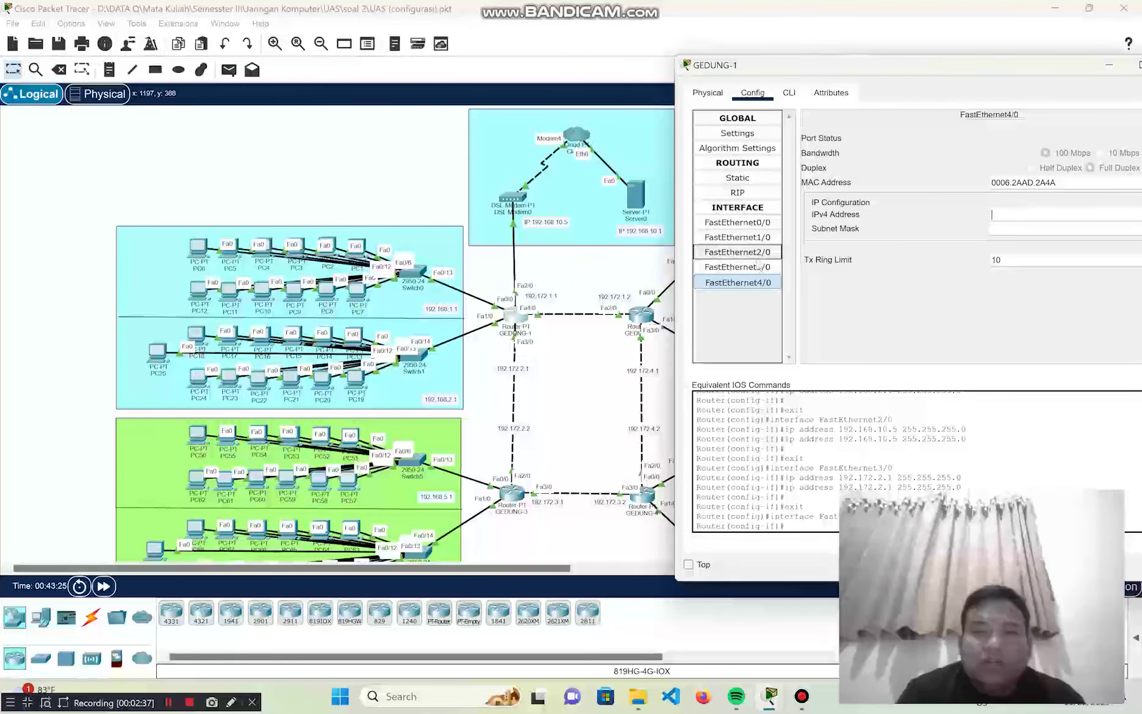
{"action": "type", "text": "192.172"}
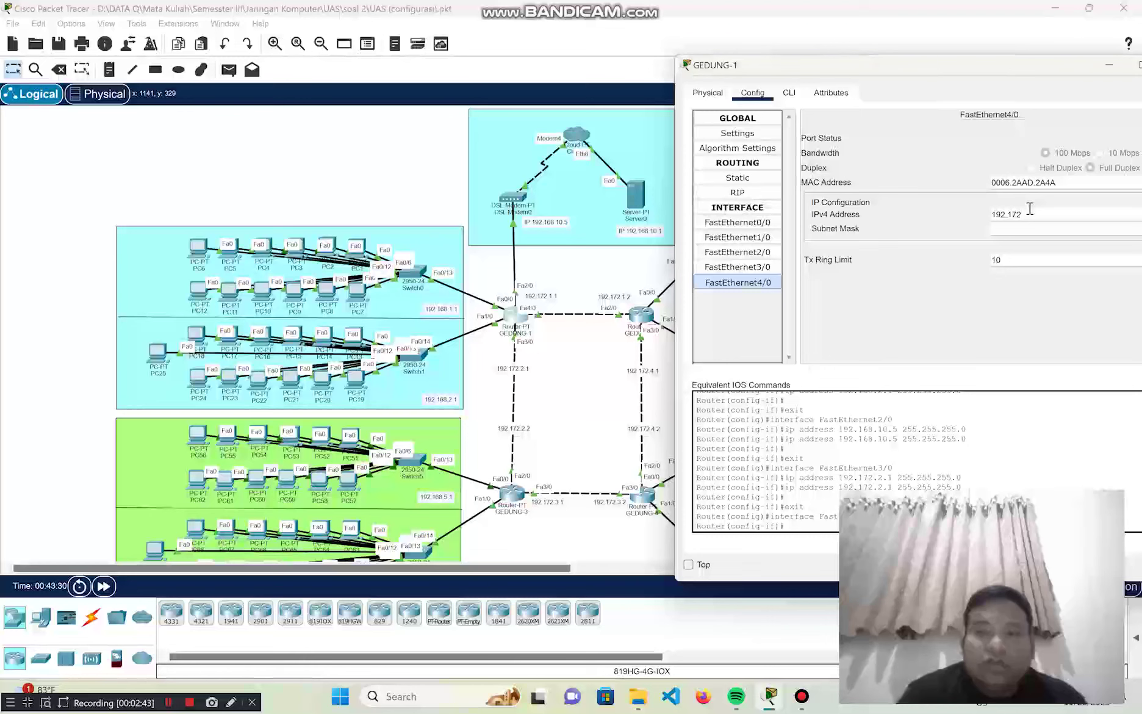
{"action": "type", "text": ".1.2"}
{"action": "key", "text": "Tab"}
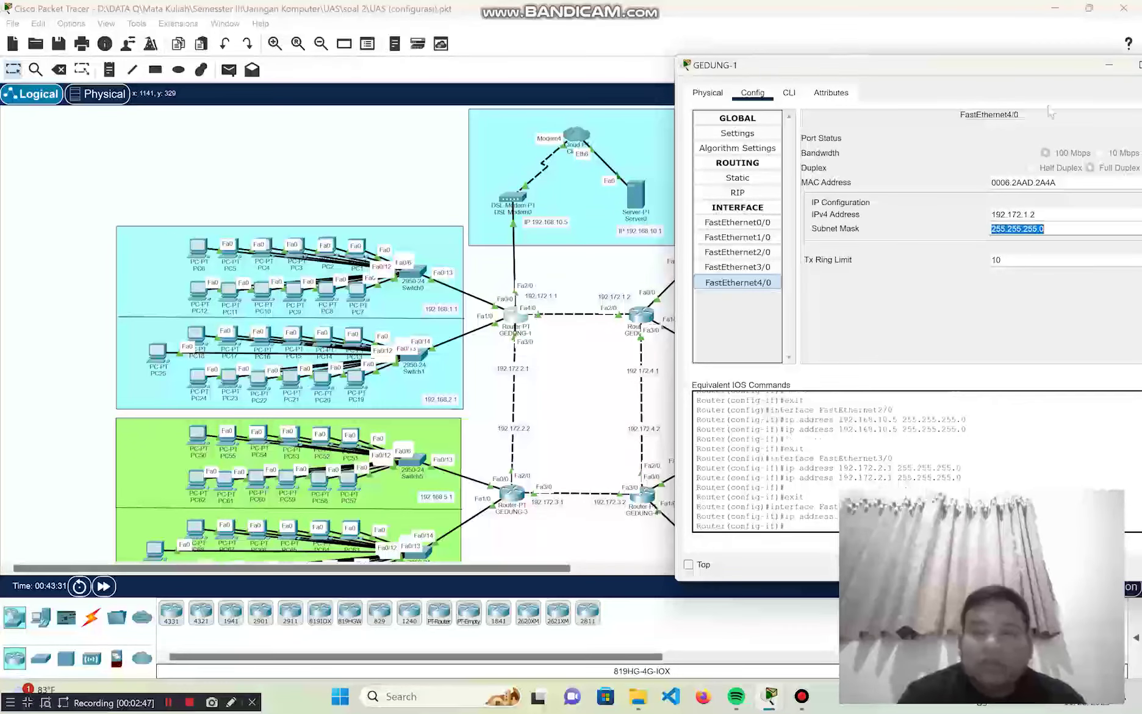
{"action": "left_click_drag", "start_coordinate": [1028, 64], "coordinate": [935, 52]}
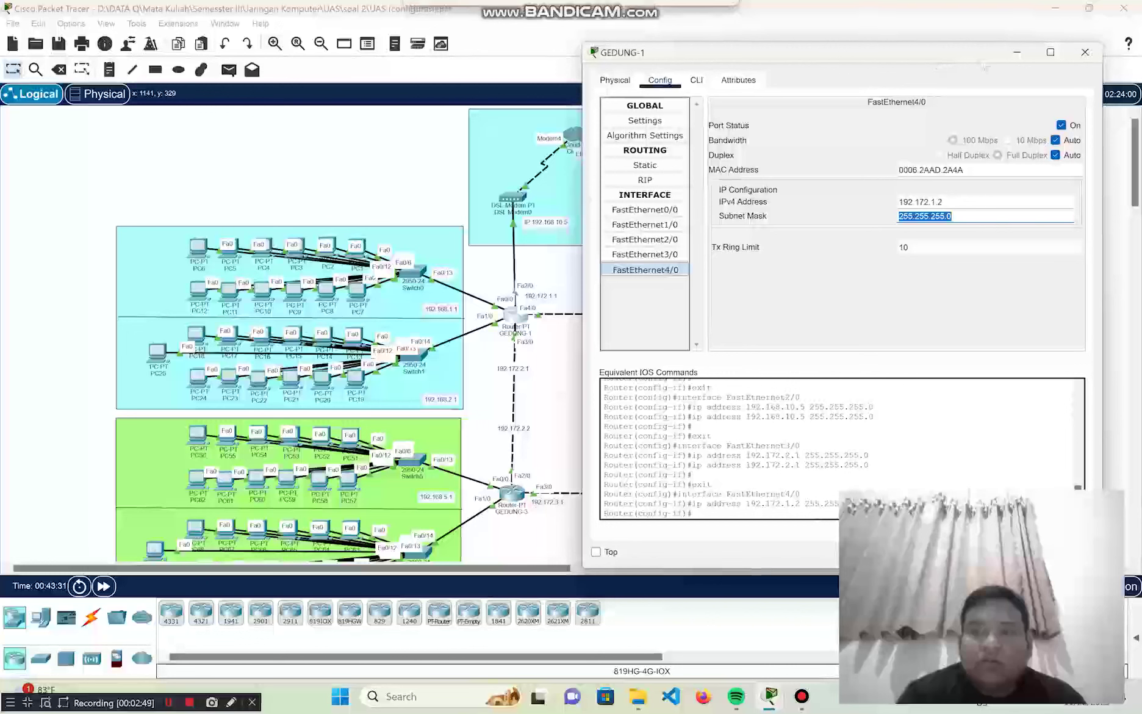
{"action": "left_click", "coordinate": [1087, 53]}
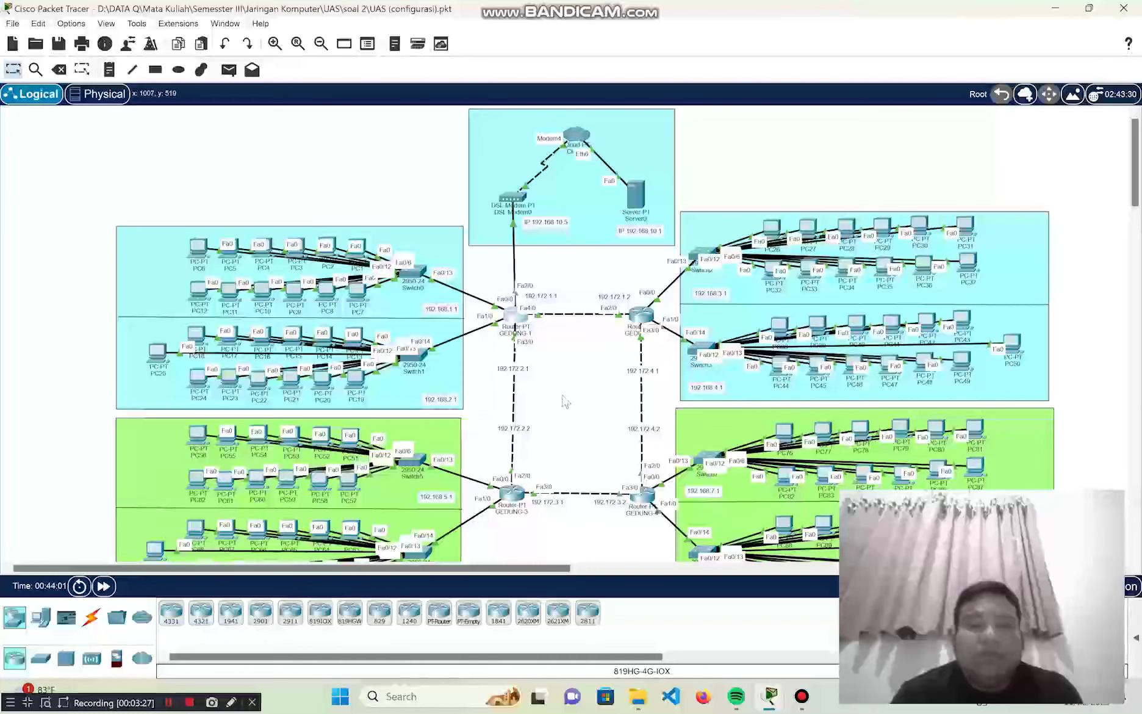
Review the IP configuration of GEDUNG-1's interfaces FastEthernet0/0 through FastEthernet4/0
{"action": "left_click", "coordinate": [169, 703]}
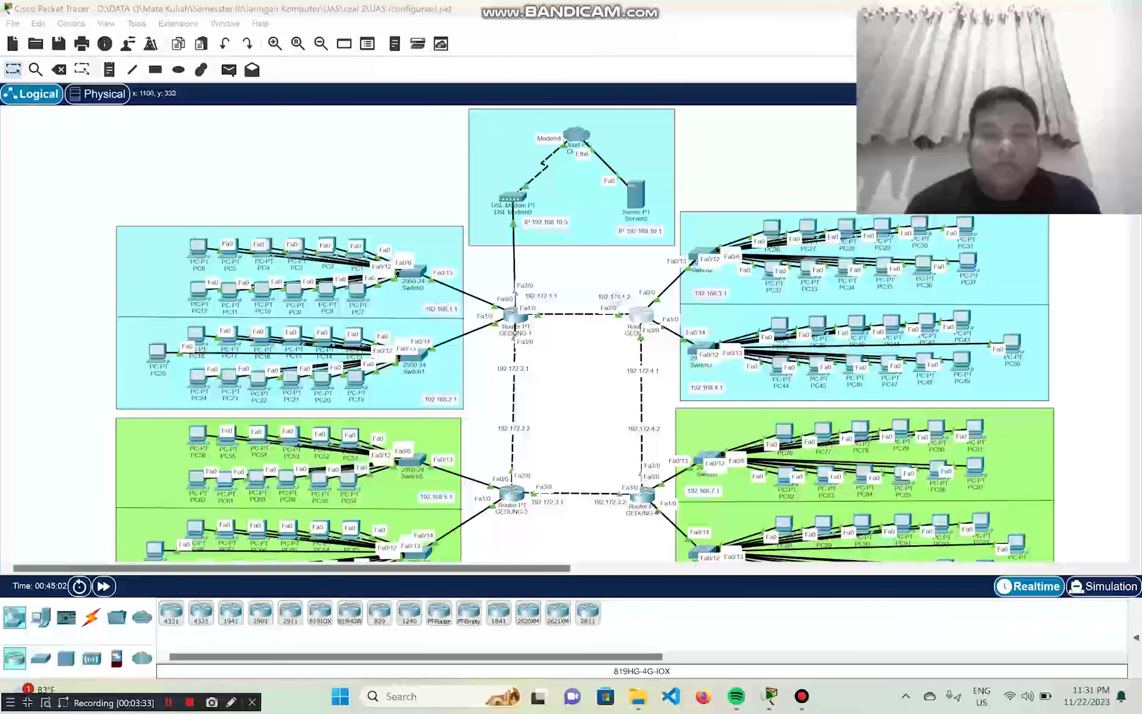
{"action": "left_click", "coordinate": [522, 325]}
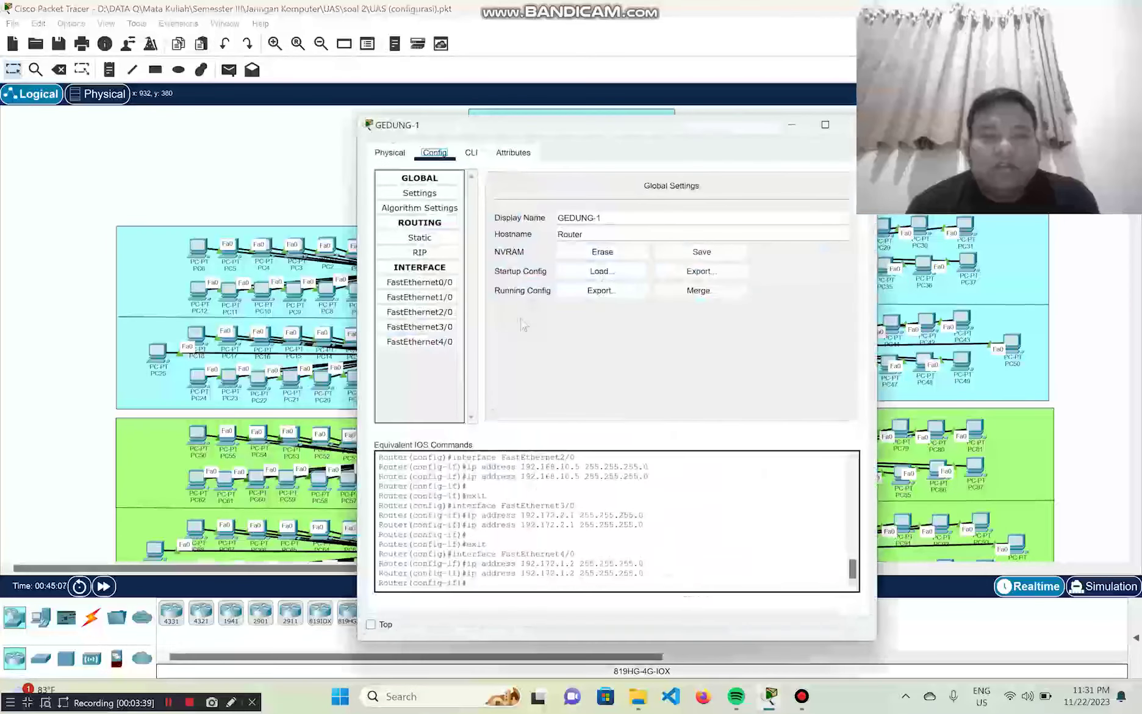
{"action": "left_click", "coordinate": [447, 282]}
{"action": "left_click", "coordinate": [437, 297]}
{"action": "left_click", "coordinate": [437, 312]}
{"action": "left_click", "coordinate": [441, 327]}
{"action": "left_click", "coordinate": [440, 342]}
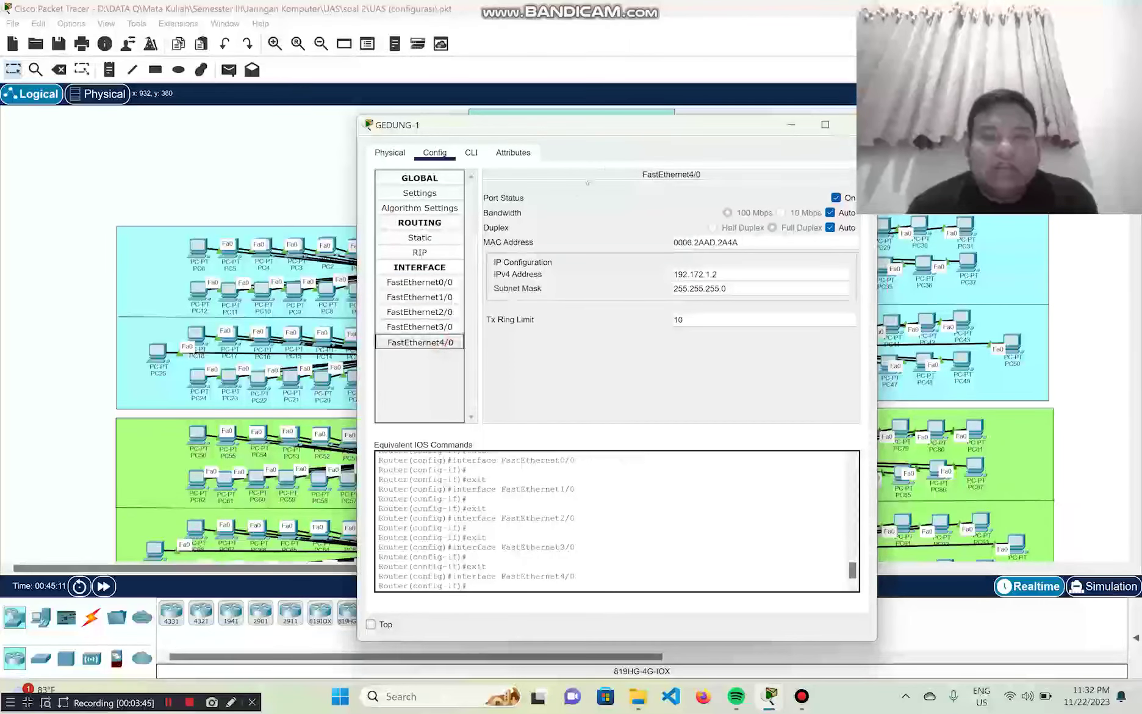
{"action": "left_click_drag", "start_coordinate": [621, 125], "coordinate": [576, 112]}
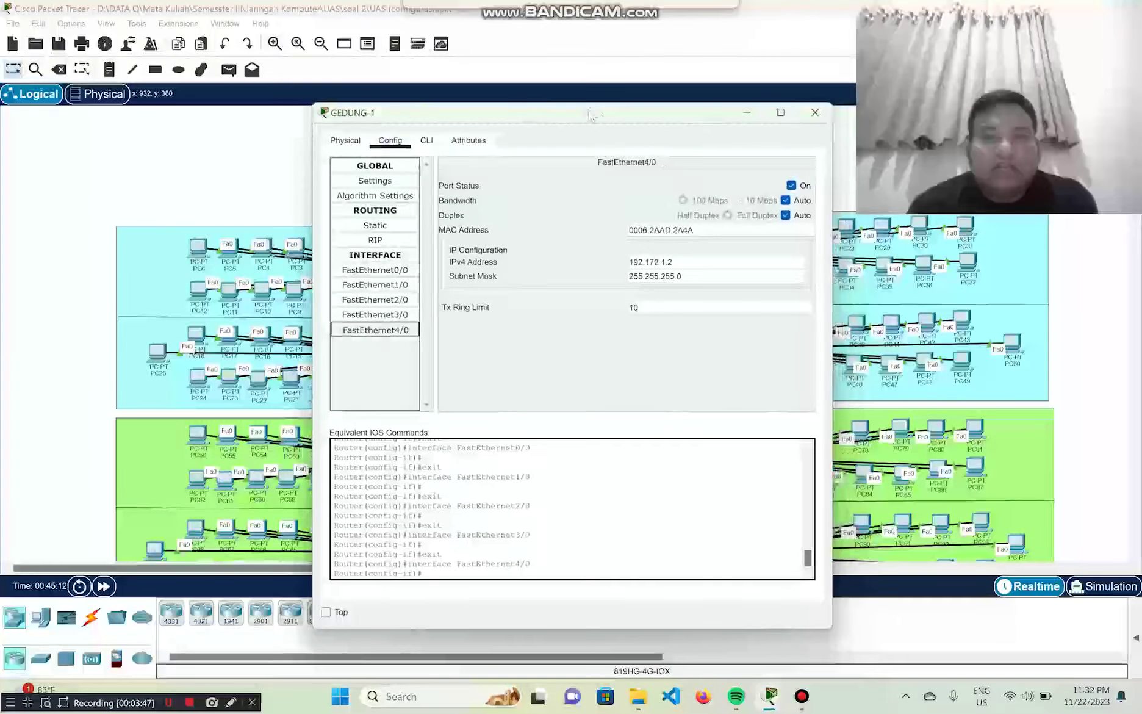
{"action": "left_click", "coordinate": [816, 114]}
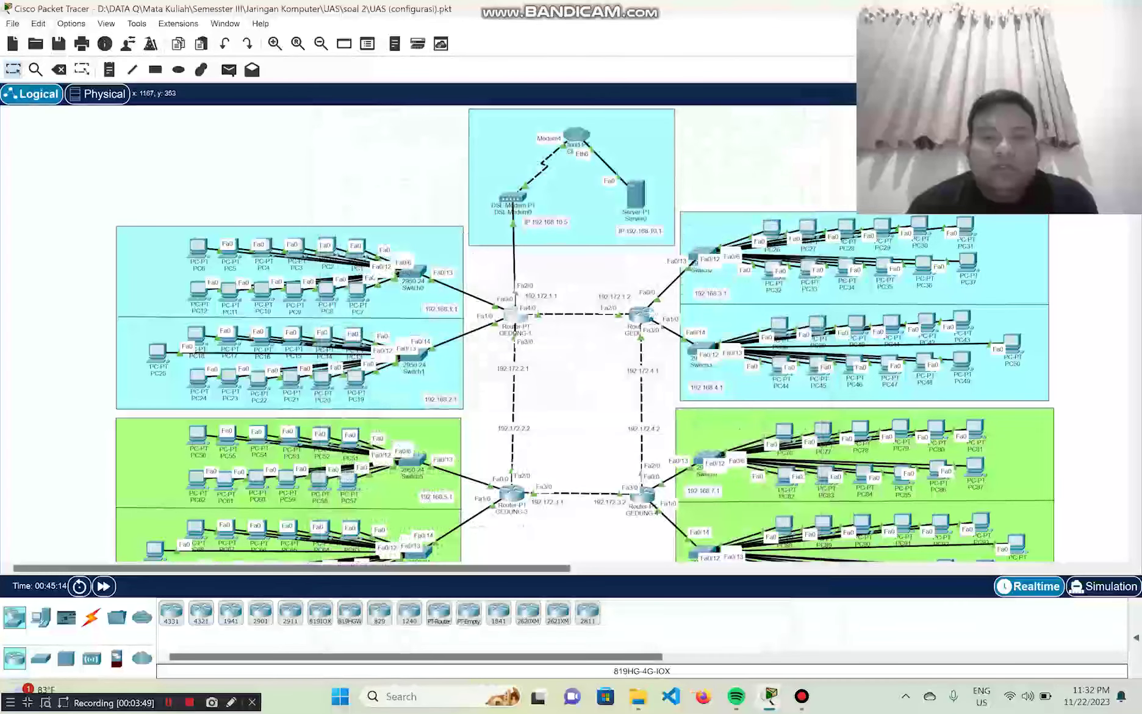
Review the IP configuration of router GEDUNG-2's FastEthernet interfaces, ending with FastEthernet4/0
{"action": "left_click", "coordinate": [646, 305]}
{"action": "left_click", "coordinate": [420, 282]}
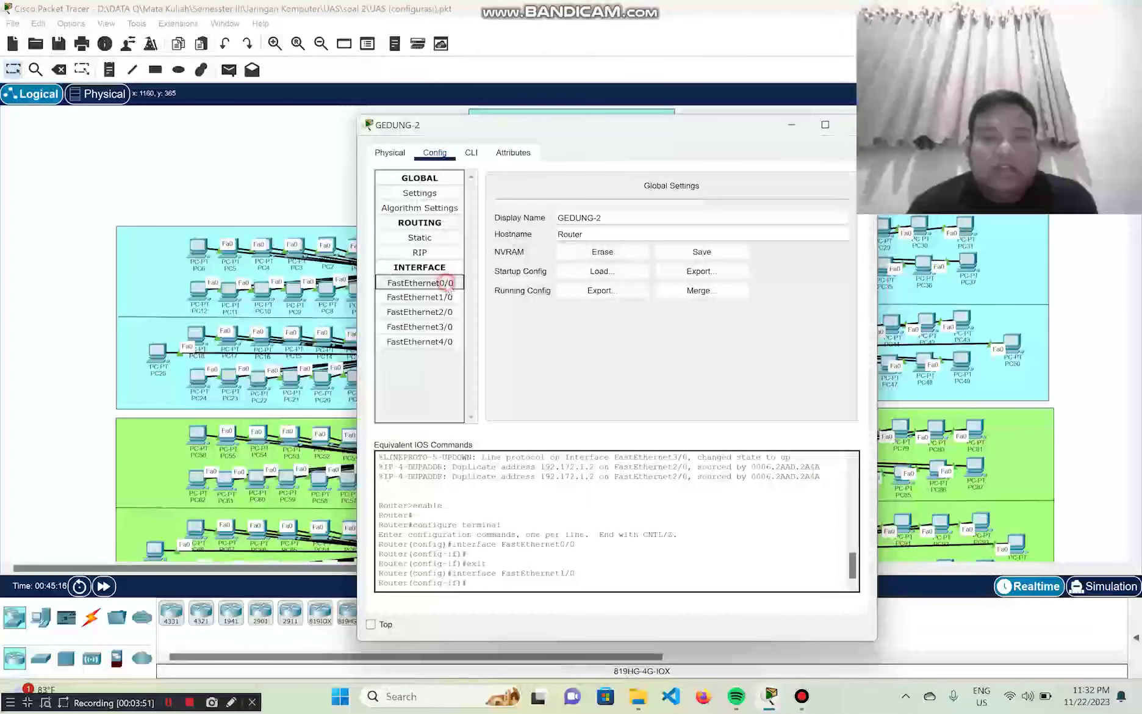
{"action": "left_click", "coordinate": [437, 297]}
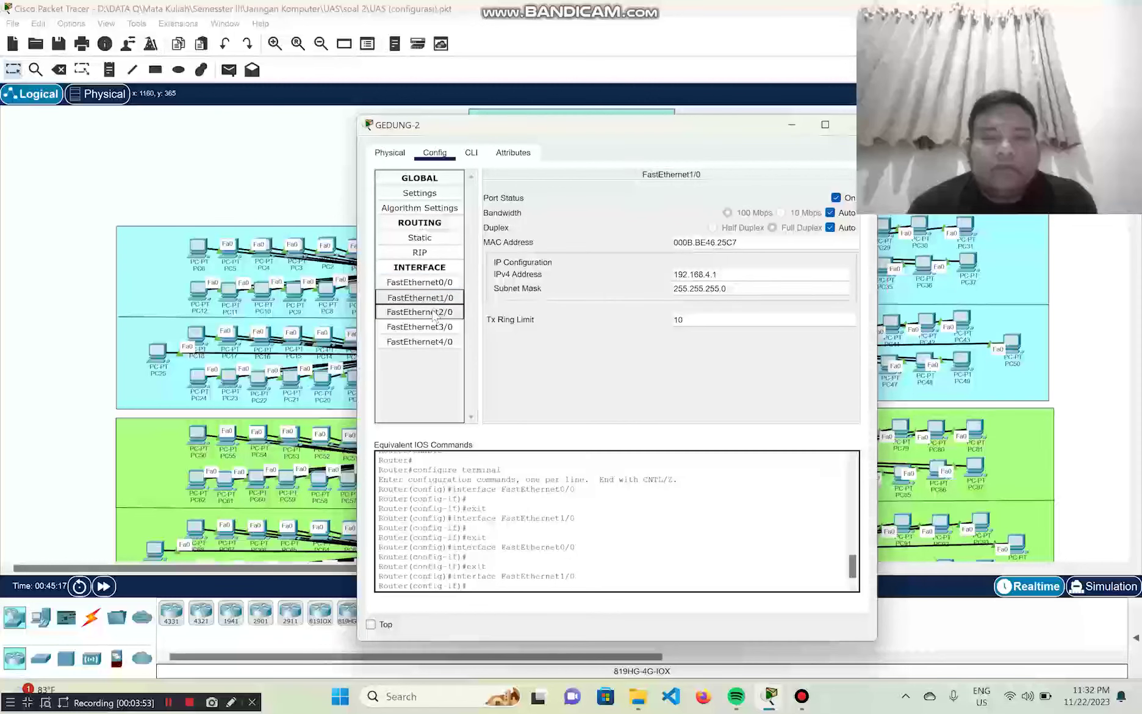
{"action": "left_click", "coordinate": [438, 312]}
{"action": "left_click", "coordinate": [445, 341]}
{"action": "left_click_drag", "start_coordinate": [708, 120], "coordinate": [640, 117]}
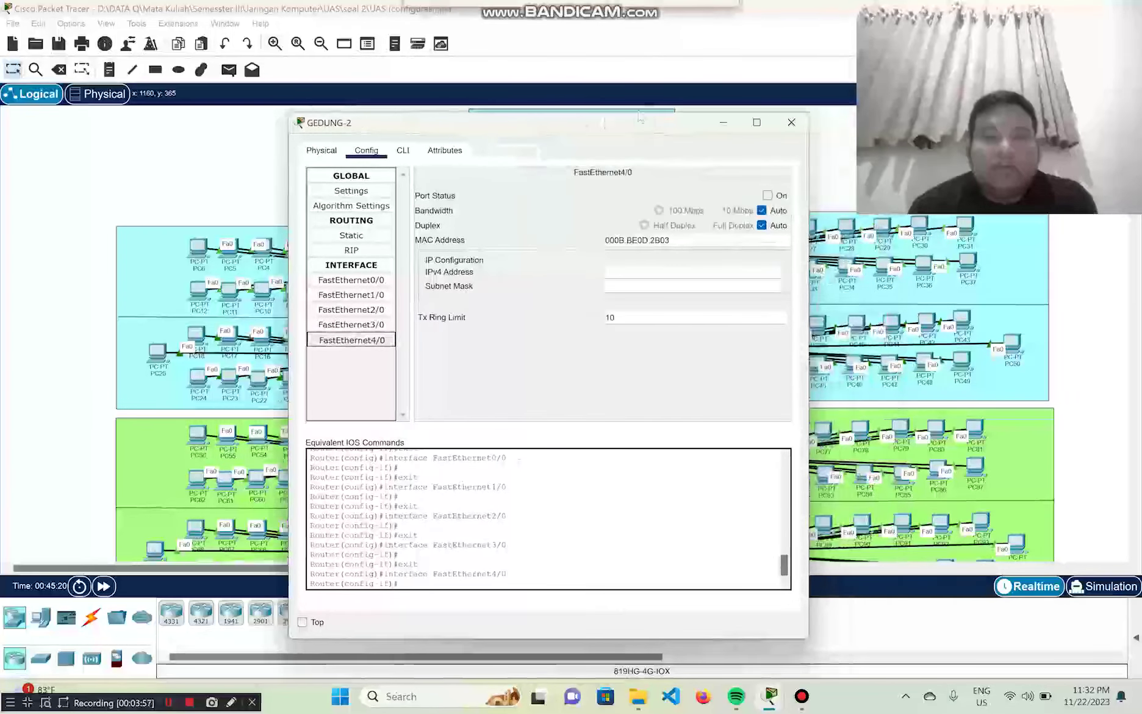
{"action": "left_click", "coordinate": [792, 123]}
Review the IP configuration of router GEDUNG-3's interfaces FastEthernet0/0 through FastEthernet4/0
{"action": "left_click", "coordinate": [514, 487]}
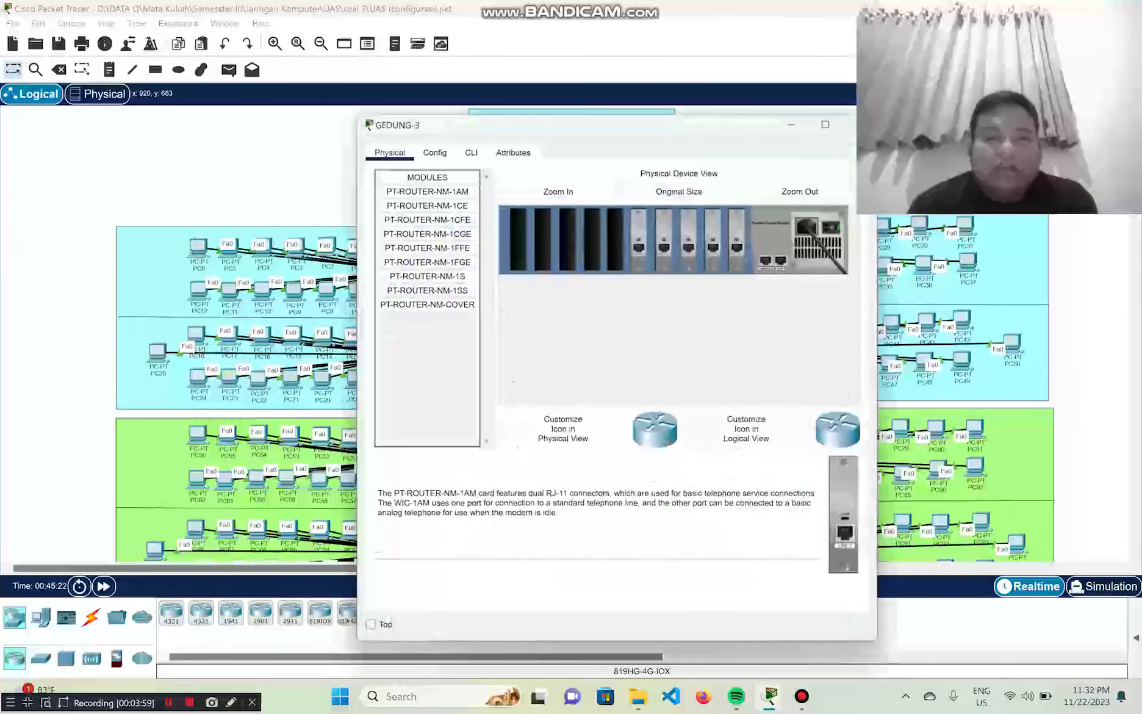
{"action": "left_click", "coordinate": [435, 153]}
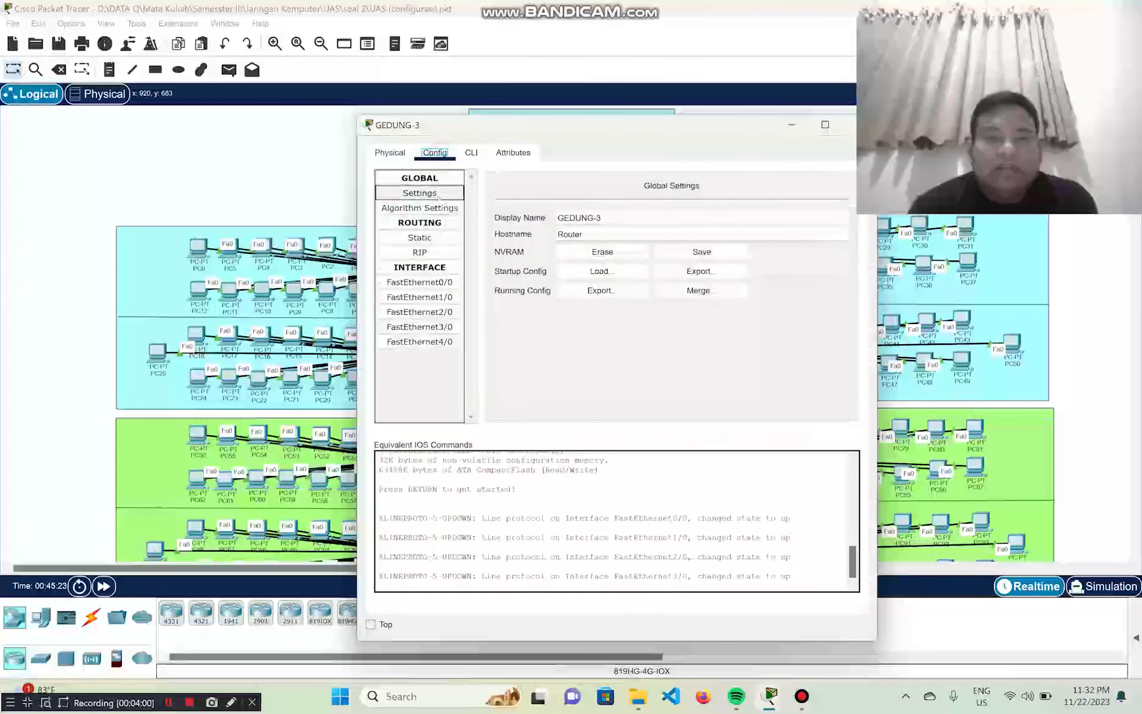
{"action": "left_click", "coordinate": [427, 283]}
{"action": "left_click", "coordinate": [442, 298]}
{"action": "left_click", "coordinate": [442, 312]}
{"action": "left_click", "coordinate": [444, 327]}
{"action": "left_click", "coordinate": [445, 343]}
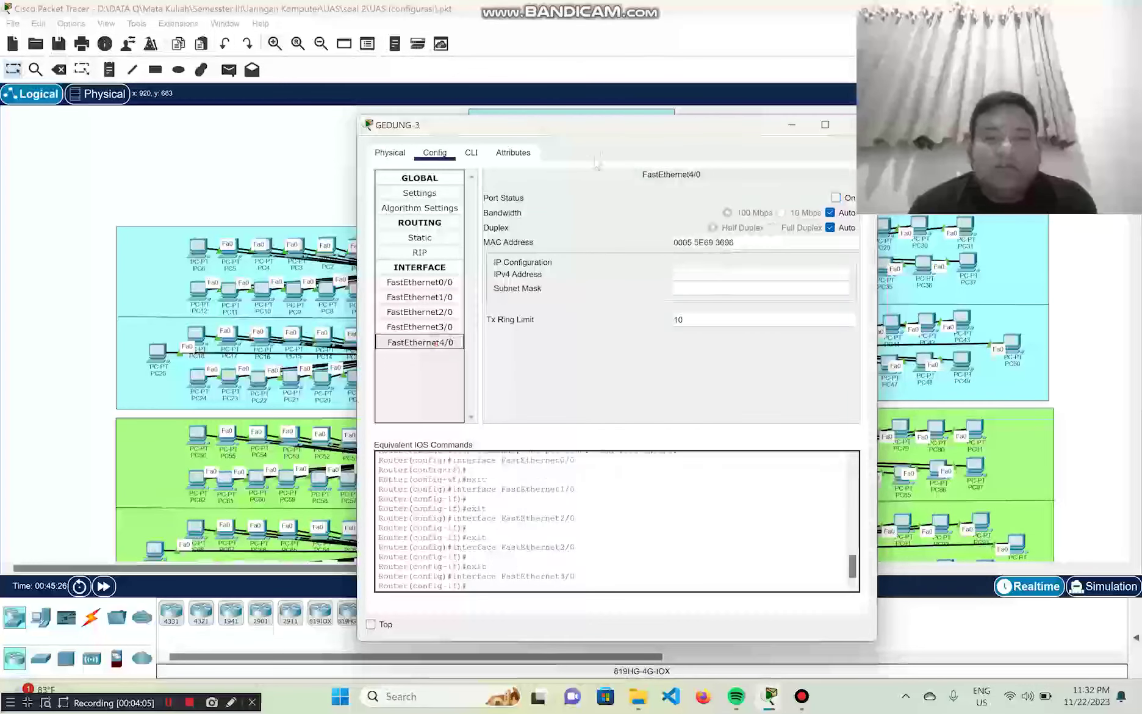
{"action": "left_click_drag", "start_coordinate": [814, 130], "coordinate": [740, 118]}
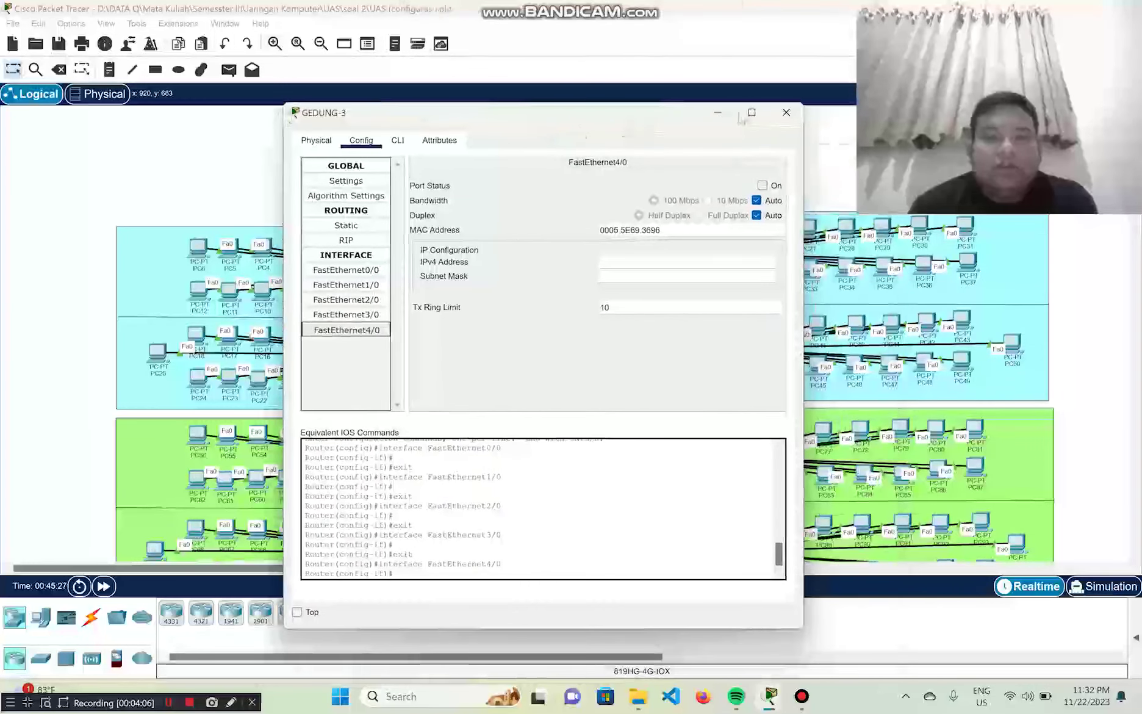
{"action": "left_click", "coordinate": [787, 112]}
Reopen router GEDUNG-3's configuration and check each FastEthernet interface's address settings again
{"action": "left_click", "coordinate": [520, 489]}
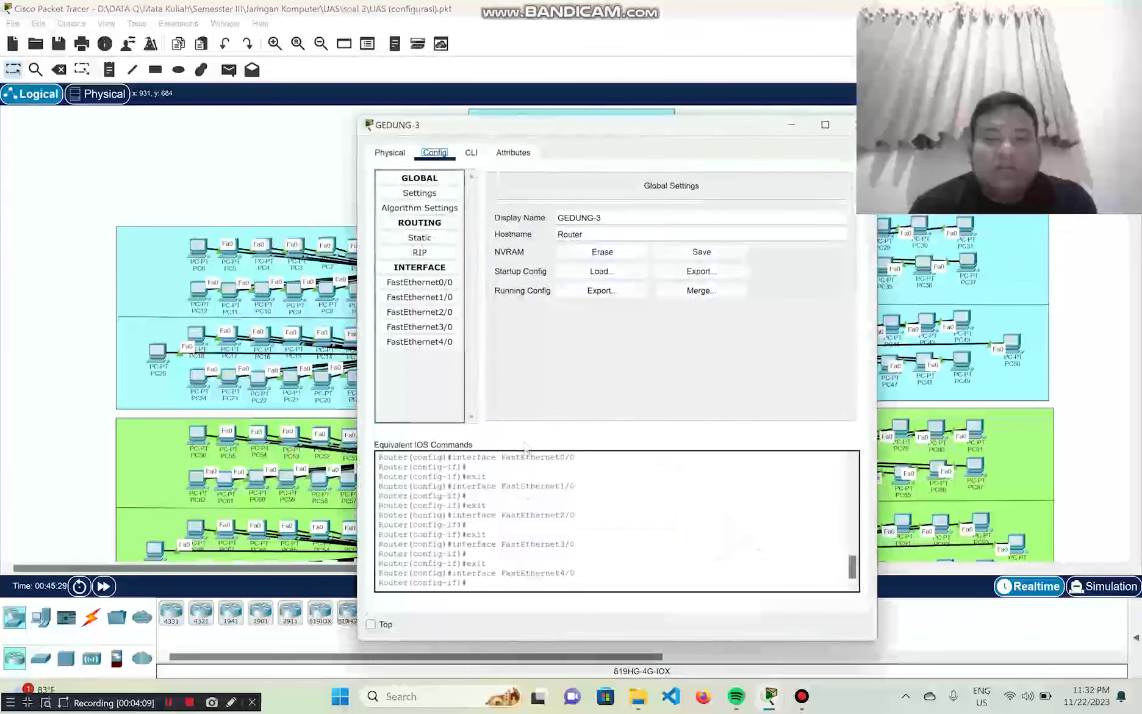
{"action": "left_click", "coordinate": [440, 284]}
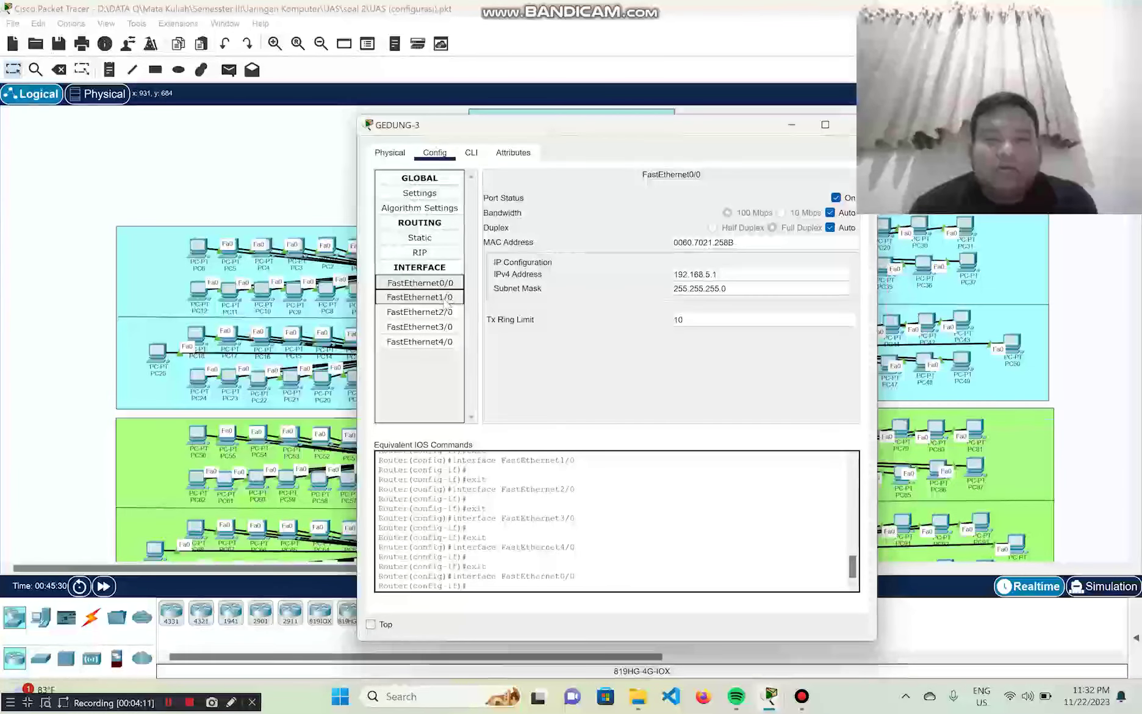
{"action": "left_click", "coordinate": [449, 297]}
{"action": "left_click", "coordinate": [441, 311]}
{"action": "left_click", "coordinate": [442, 327]}
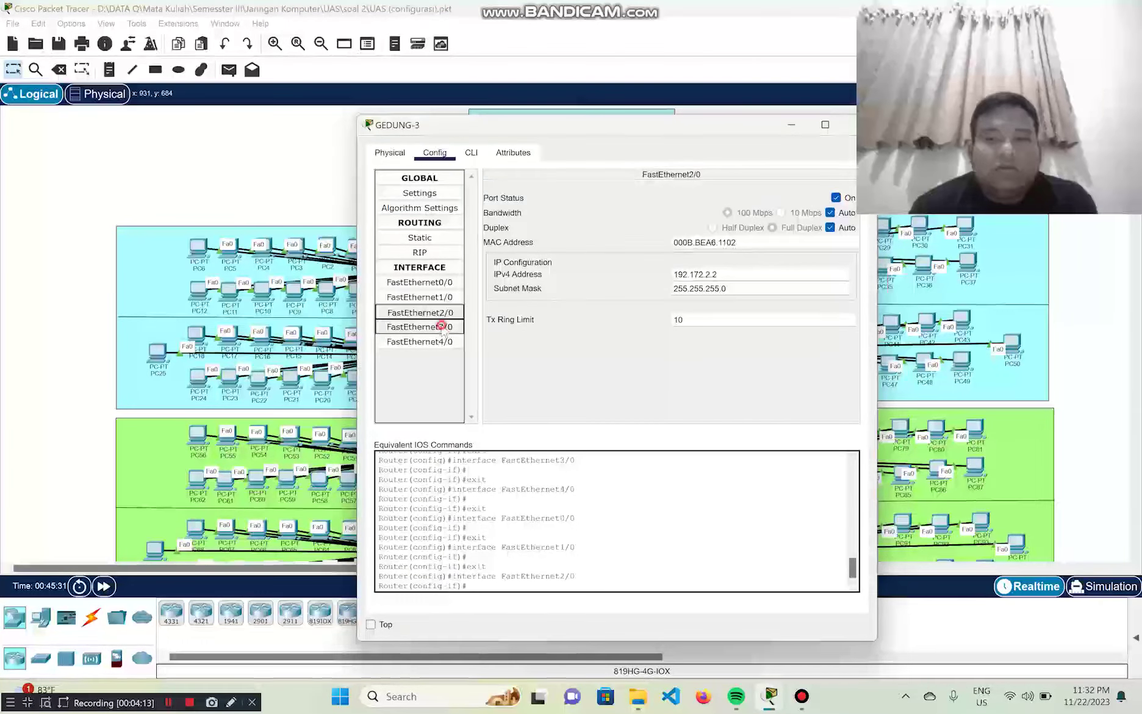
{"action": "left_click", "coordinate": [440, 341]}
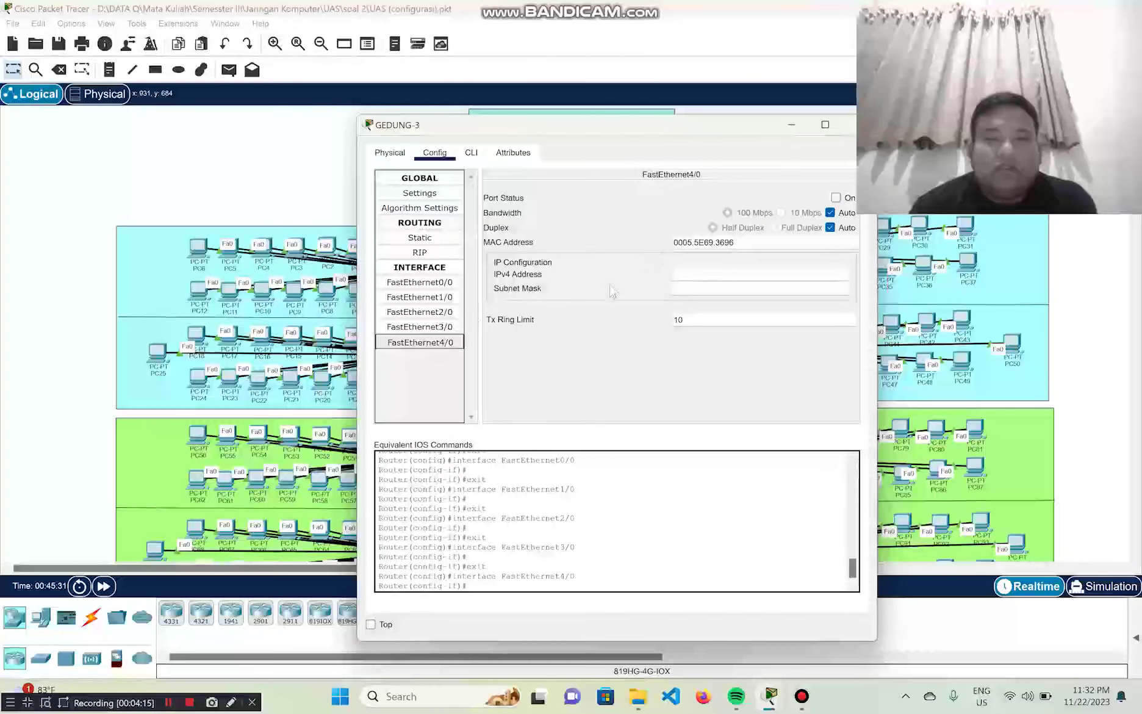
Turn on the port status of GEDUNG-3's FastEthernet4/0 and close the router's configuration
{"action": "left_click", "coordinate": [620, 131]}
{"action": "left_click_drag", "start_coordinate": [620, 132], "coordinate": [606, 125]}
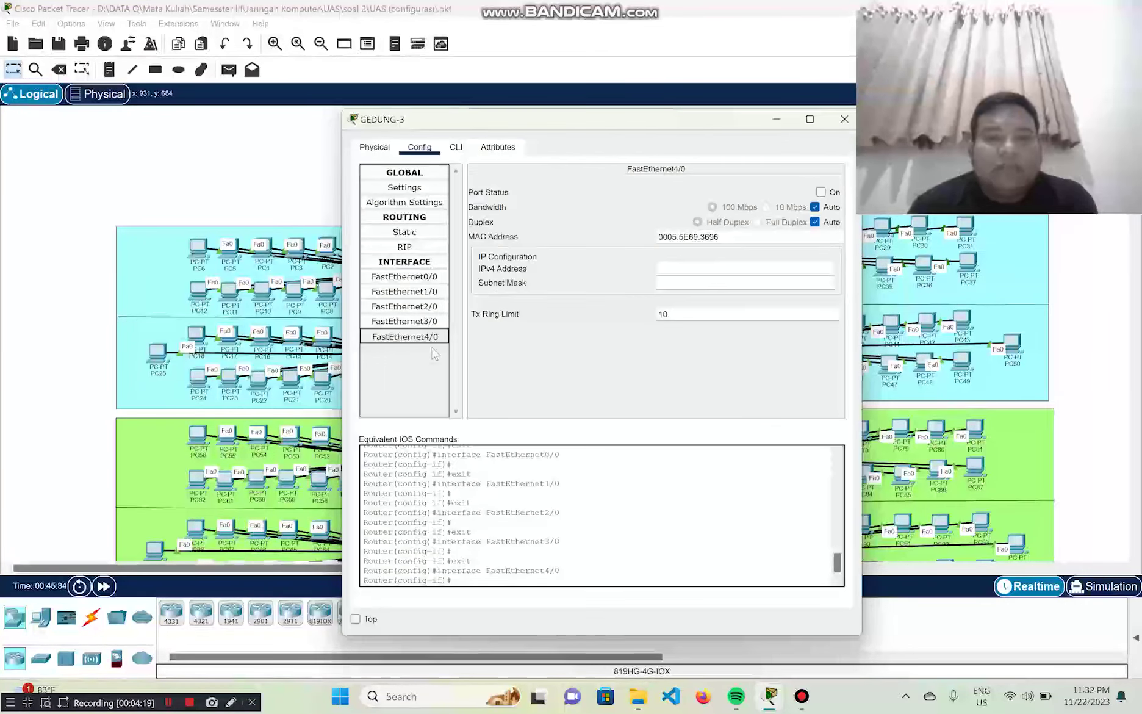
{"action": "left_click", "coordinate": [822, 193]}
{"action": "left_click_drag", "start_coordinate": [708, 126], "coordinate": [966, 112]}
{"action": "left_click_drag", "start_coordinate": [791, 116], "coordinate": [464, 632]}
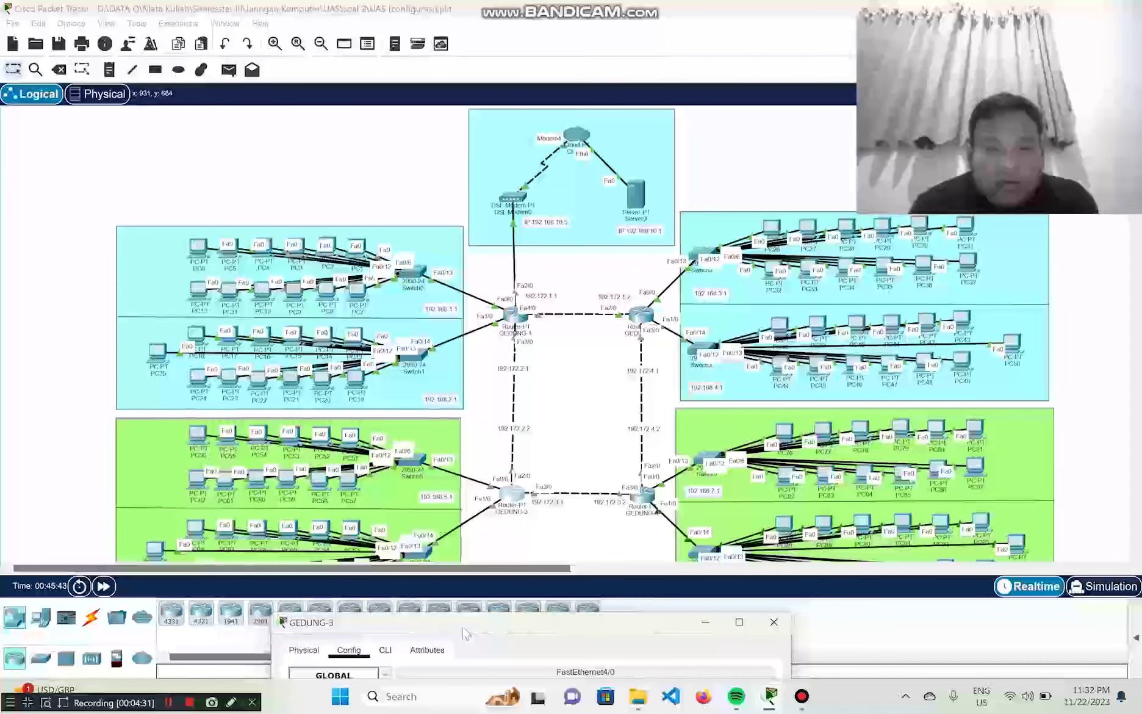
{"action": "left_click_drag", "start_coordinate": [464, 632], "coordinate": [516, 549]}
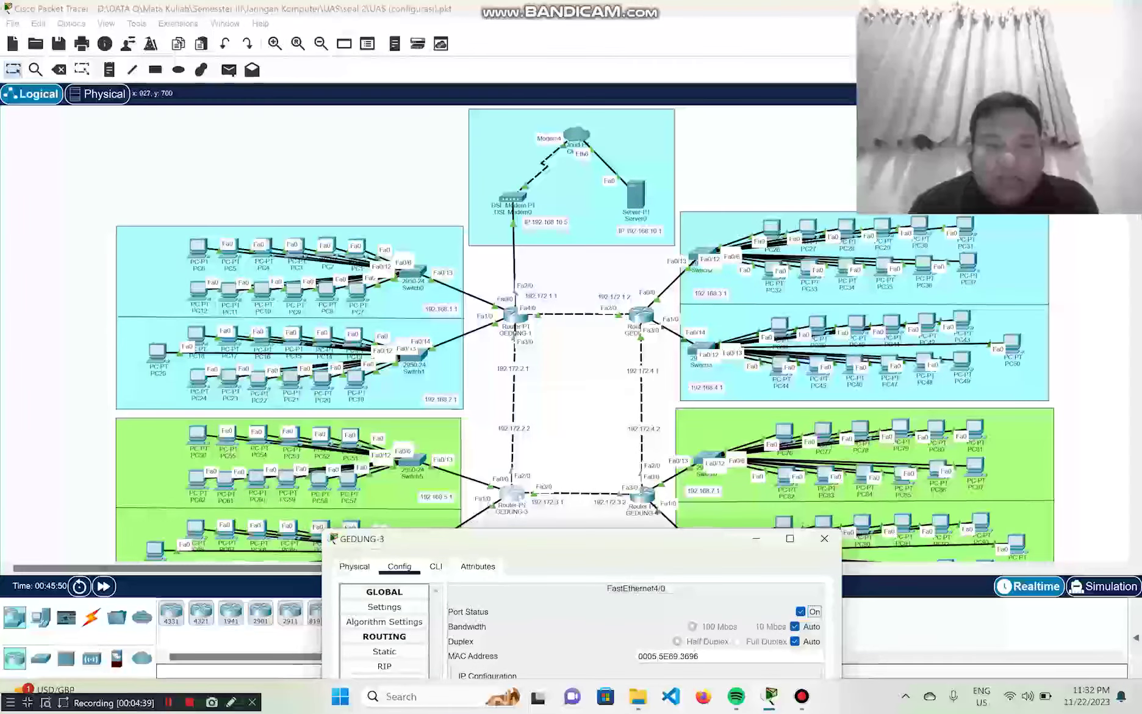
{"action": "left_click_drag", "start_coordinate": [488, 538], "coordinate": [474, 280]}
{"action": "left_click", "coordinate": [811, 281]}
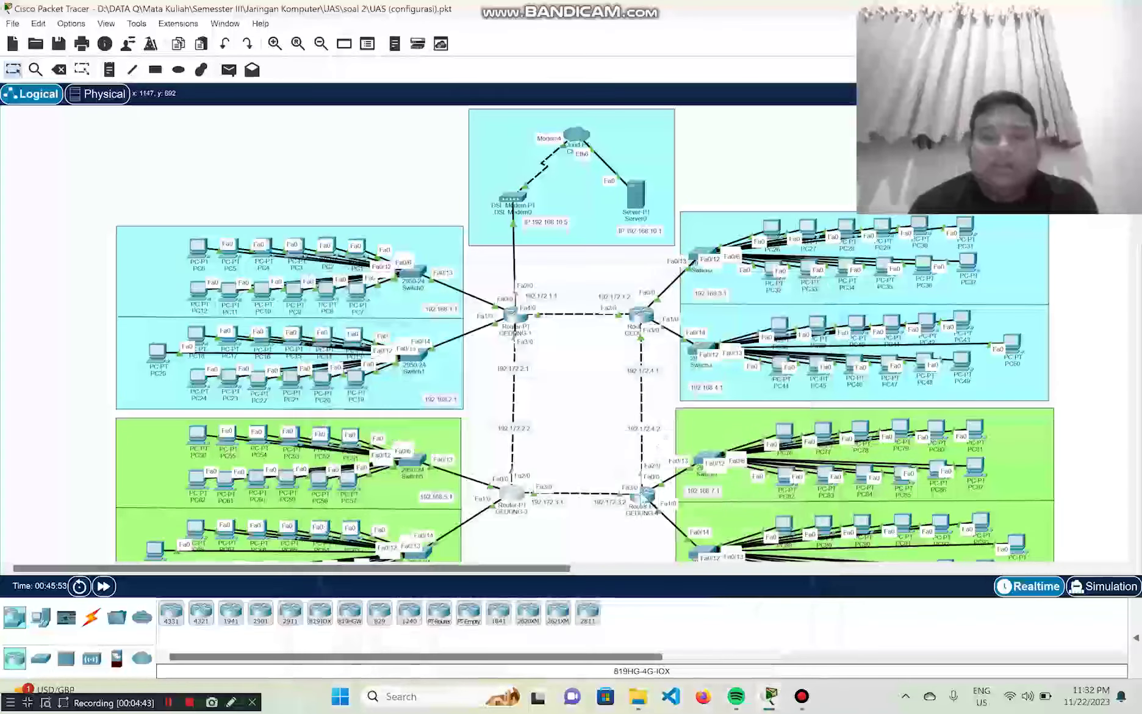
Review the IP configuration of router GEDUNG-4's interfaces FastEthernet0/0 through FastEthernet4/0
{"action": "left_click", "coordinate": [640, 495]}
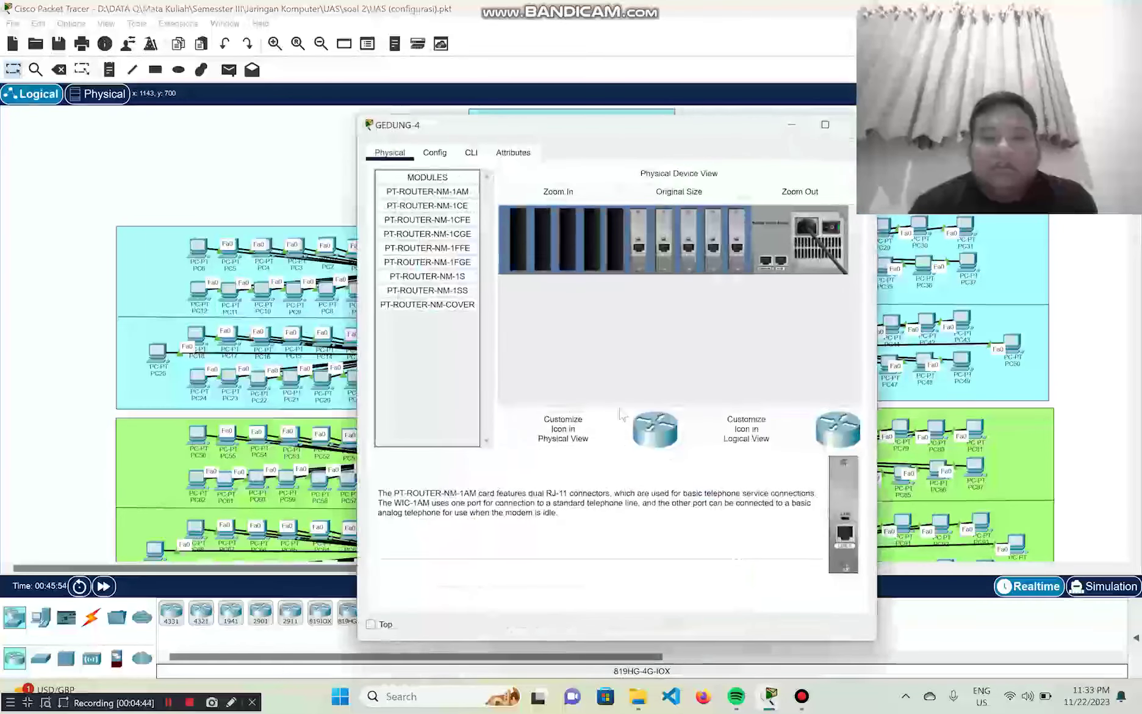
{"action": "left_click", "coordinate": [435, 153]}
{"action": "left_click", "coordinate": [421, 282]}
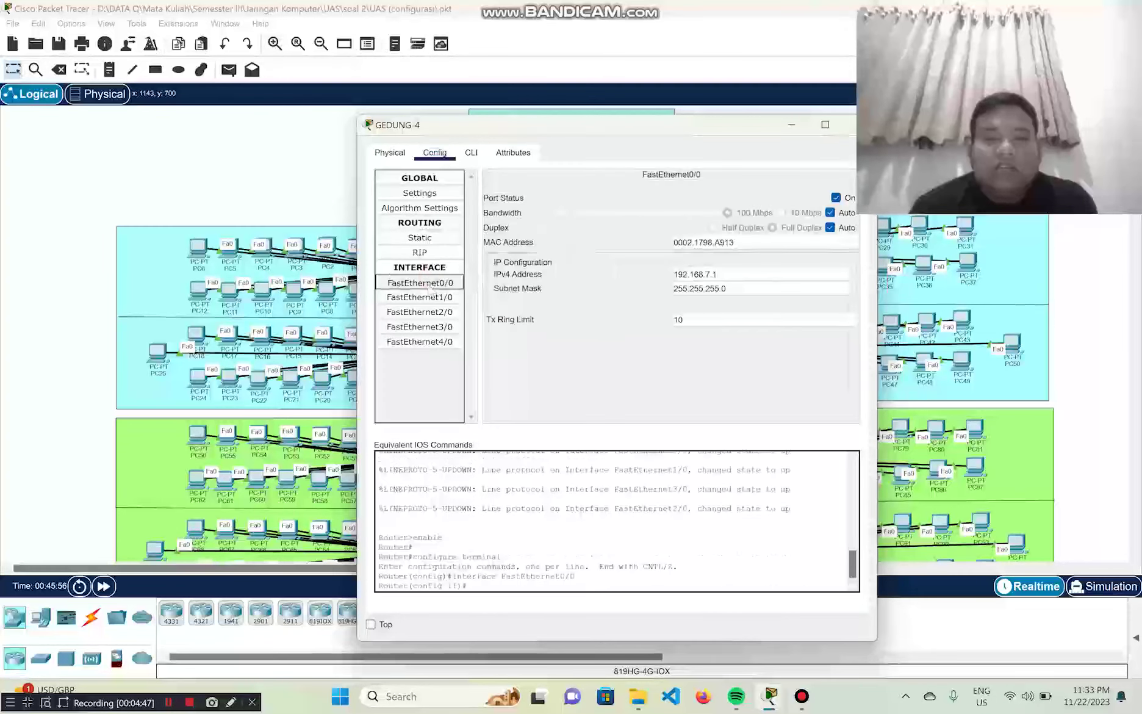
{"action": "left_click", "coordinate": [433, 297]}
{"action": "left_click", "coordinate": [436, 312]}
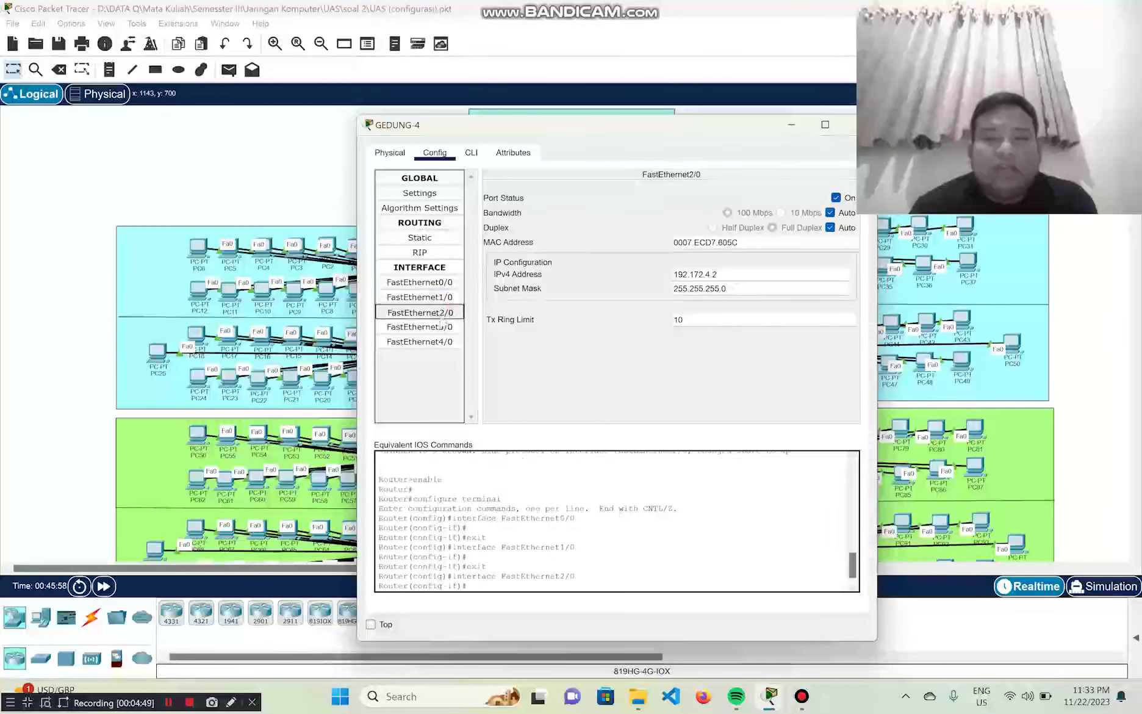
{"action": "left_click", "coordinate": [439, 327]}
{"action": "left_click", "coordinate": [438, 342]}
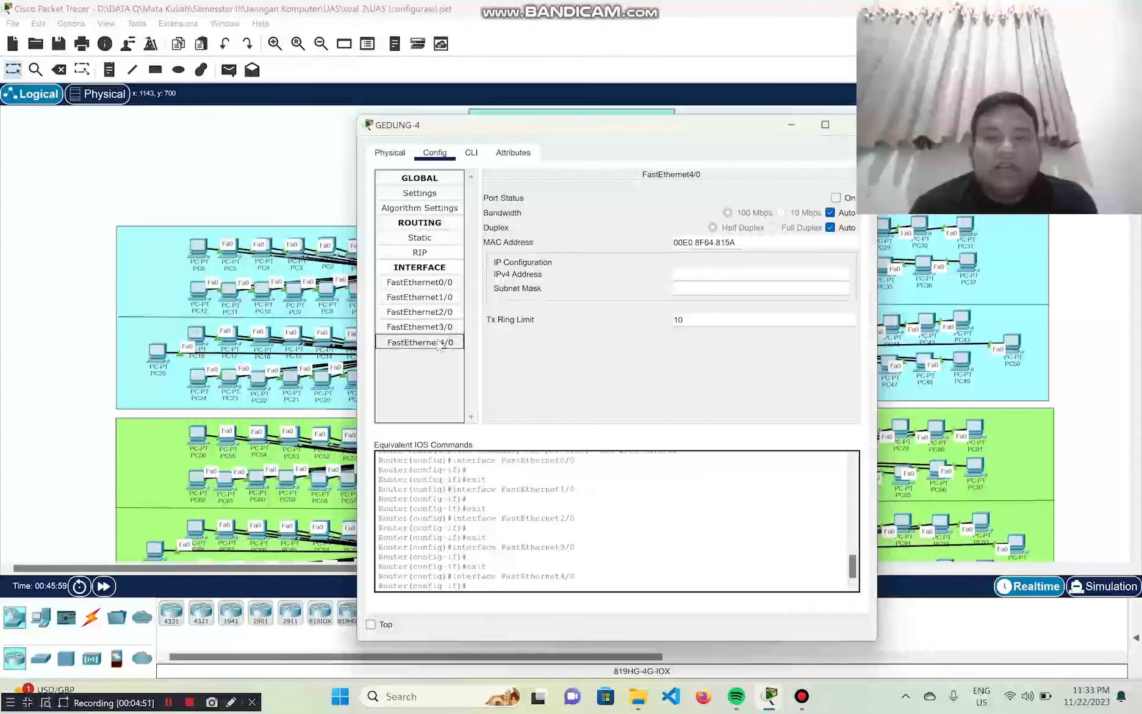
{"action": "left_click_drag", "start_coordinate": [720, 125], "coordinate": [651, 128]}
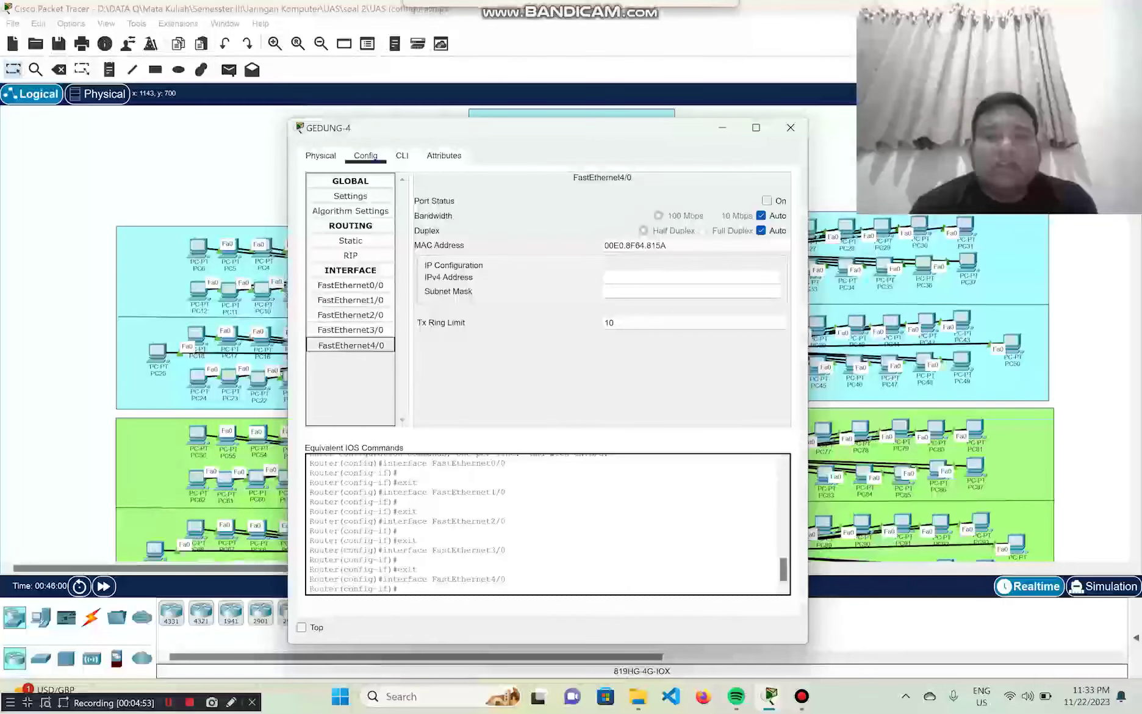
{"action": "left_click", "coordinate": [791, 129]}
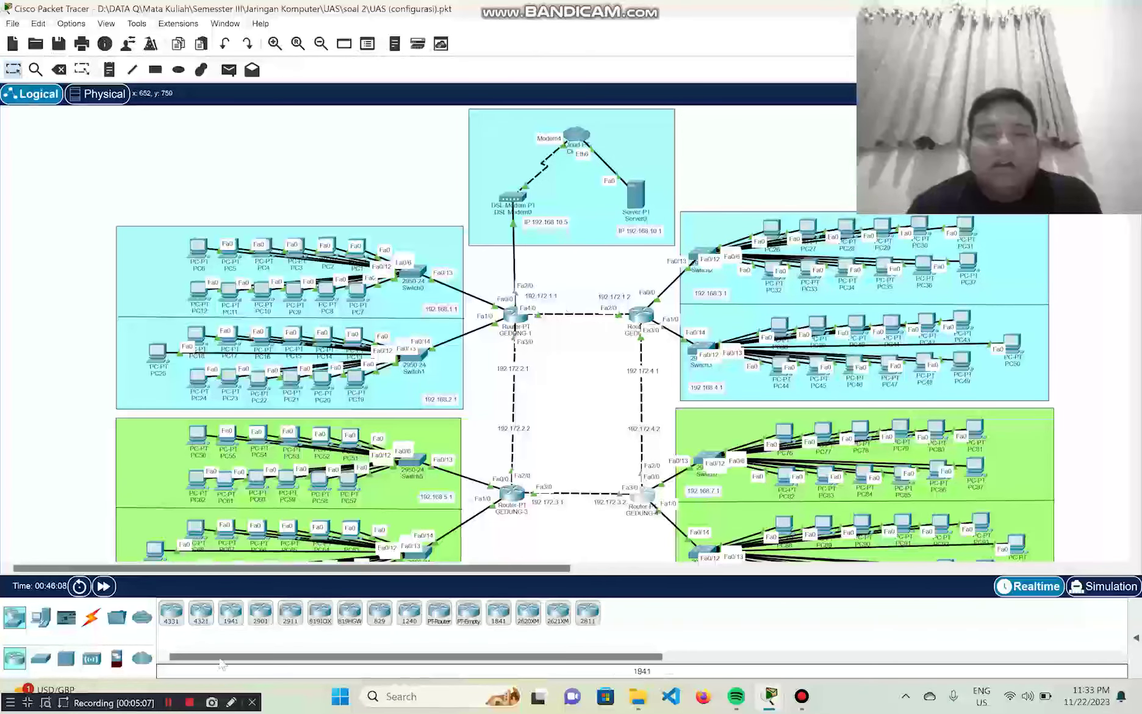
{"action": "left_click", "coordinate": [172, 703]}
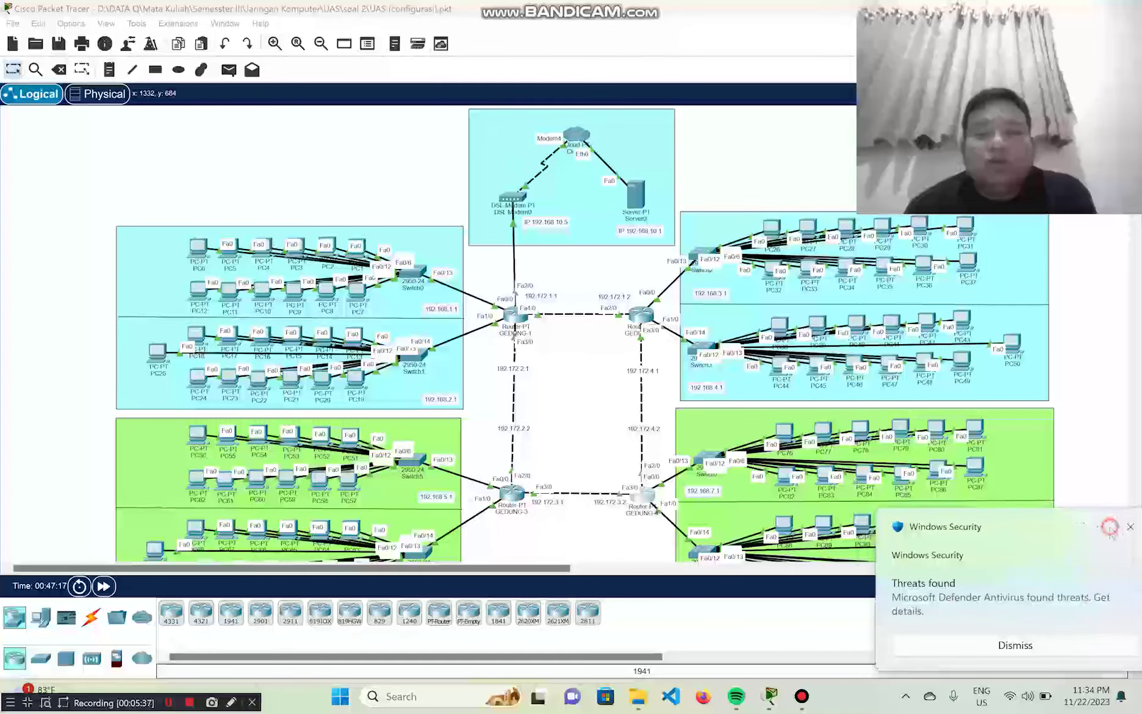
{"action": "left_click", "coordinate": [1108, 529]}
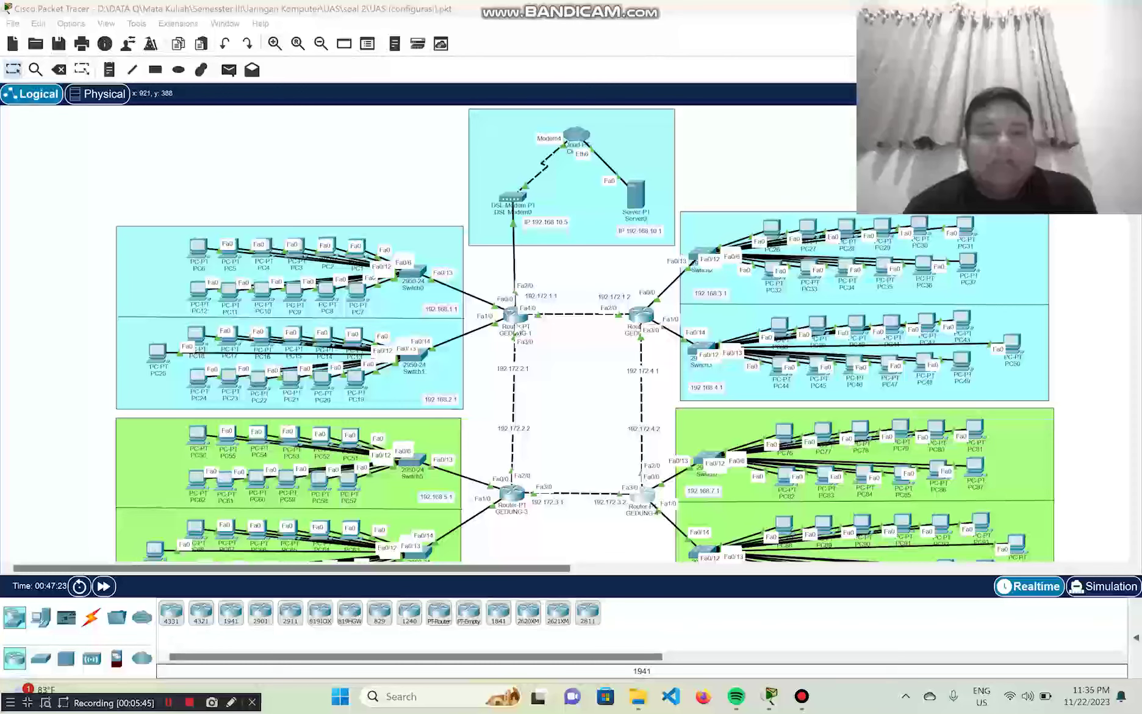
Open router GEDUNG-1's command line, exit interface and global configuration modes to the privileged prompt, and shift the window to uncover the topology
{"action": "left_click", "coordinate": [514, 316]}
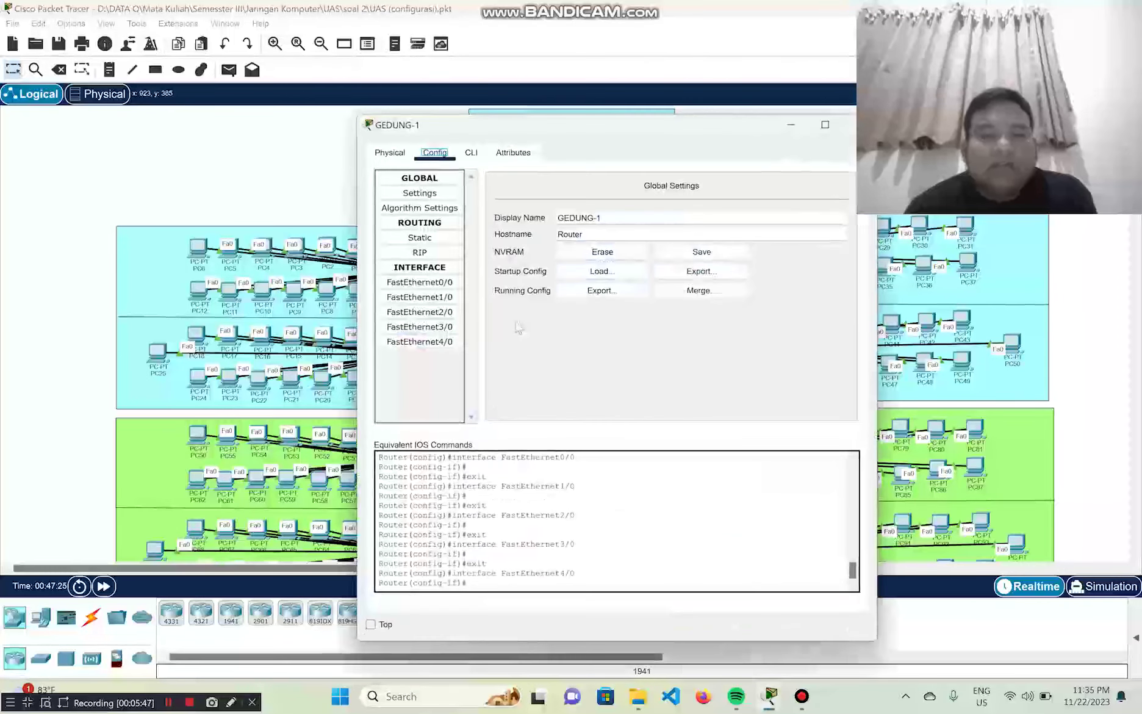
{"action": "left_click", "coordinate": [472, 153]}
{"action": "type", "text": "exit"}
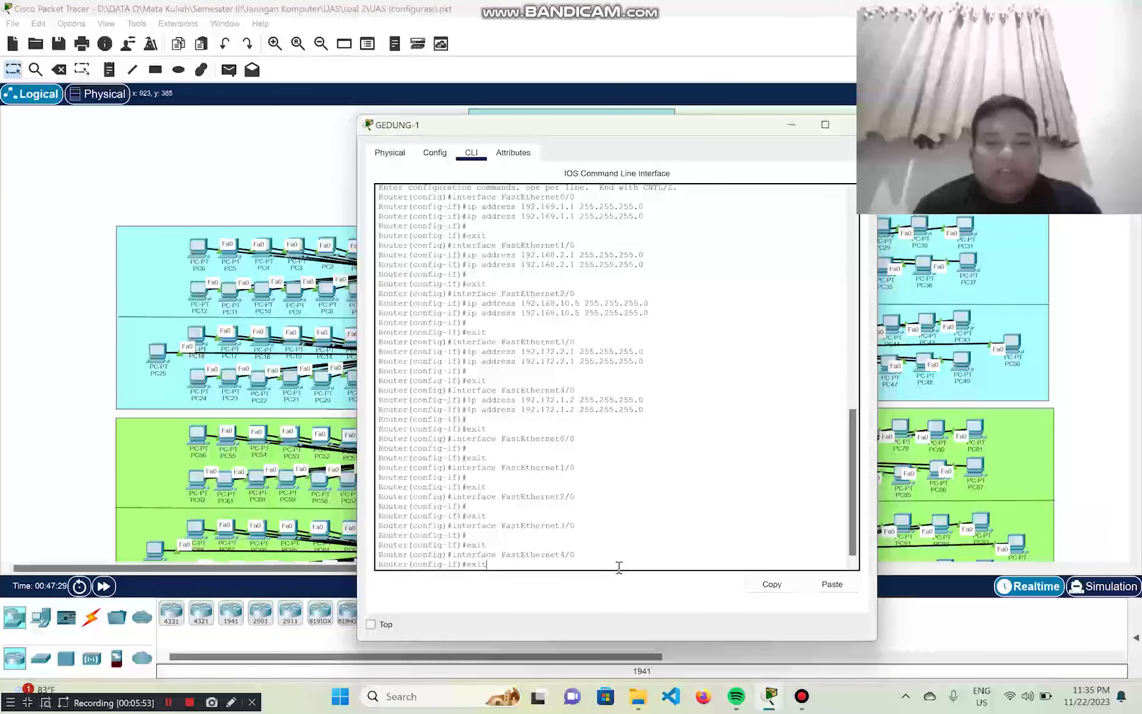
{"action": "key", "text": "Return"}
{"action": "type", "text": "exit"}
{"action": "key", "text": "Return"}
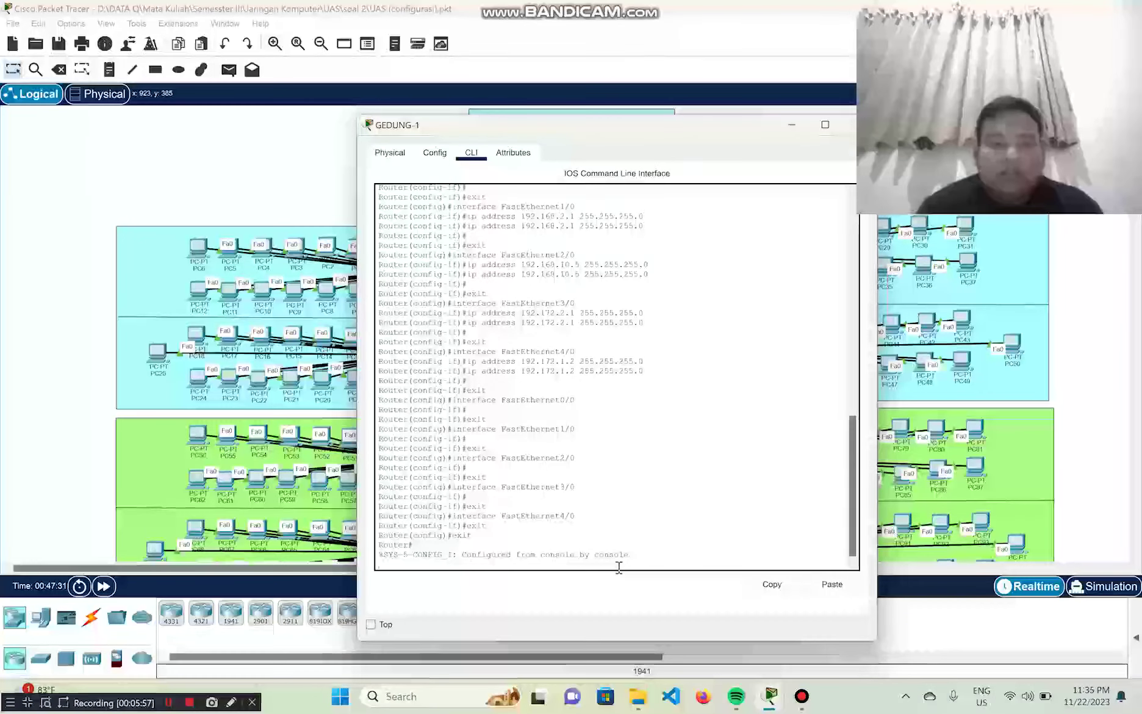
{"action": "key", "text": "Return"}
{"action": "left_click_drag", "start_coordinate": [743, 118], "coordinate": [883, 101]}
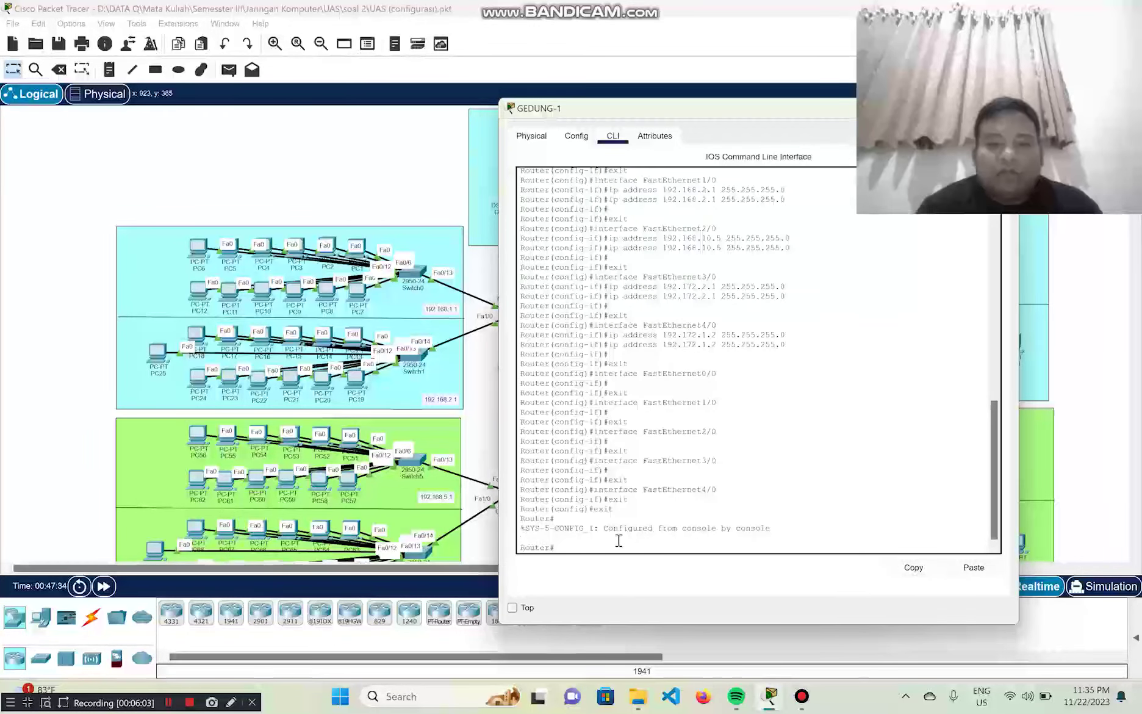
Enter global configuration with configure terminal on GEDUNG-1 and select interface fa0/0
{"action": "type", "text": "c"}
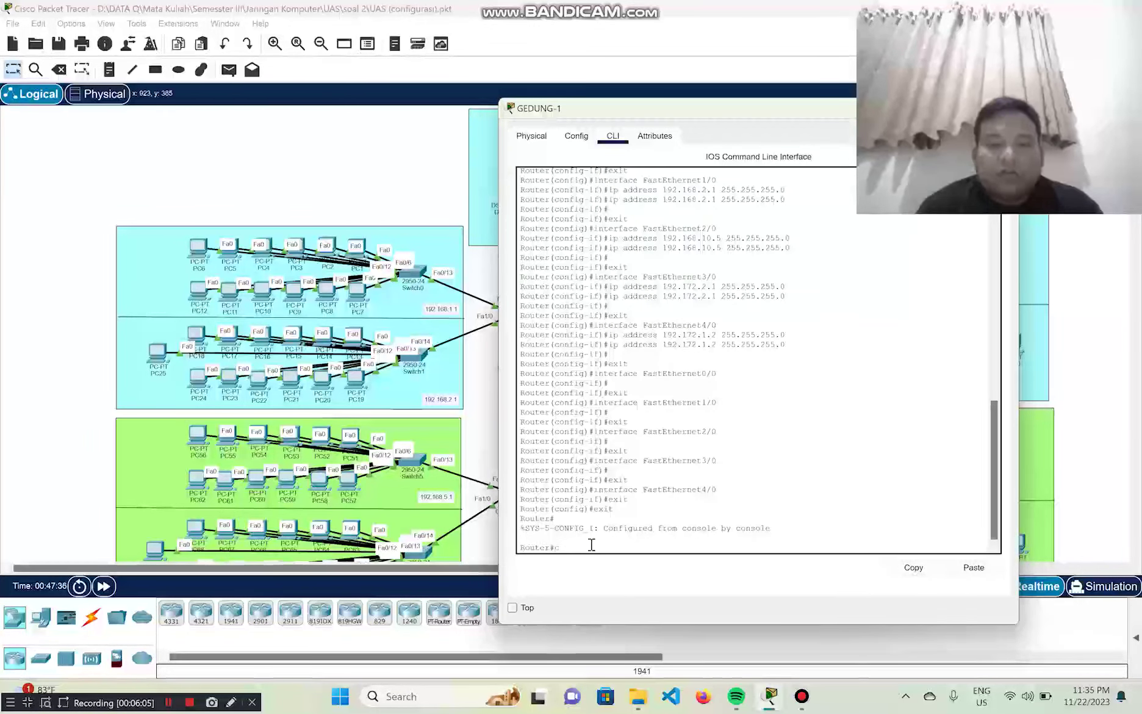
{"action": "type", "text": "onfi"}
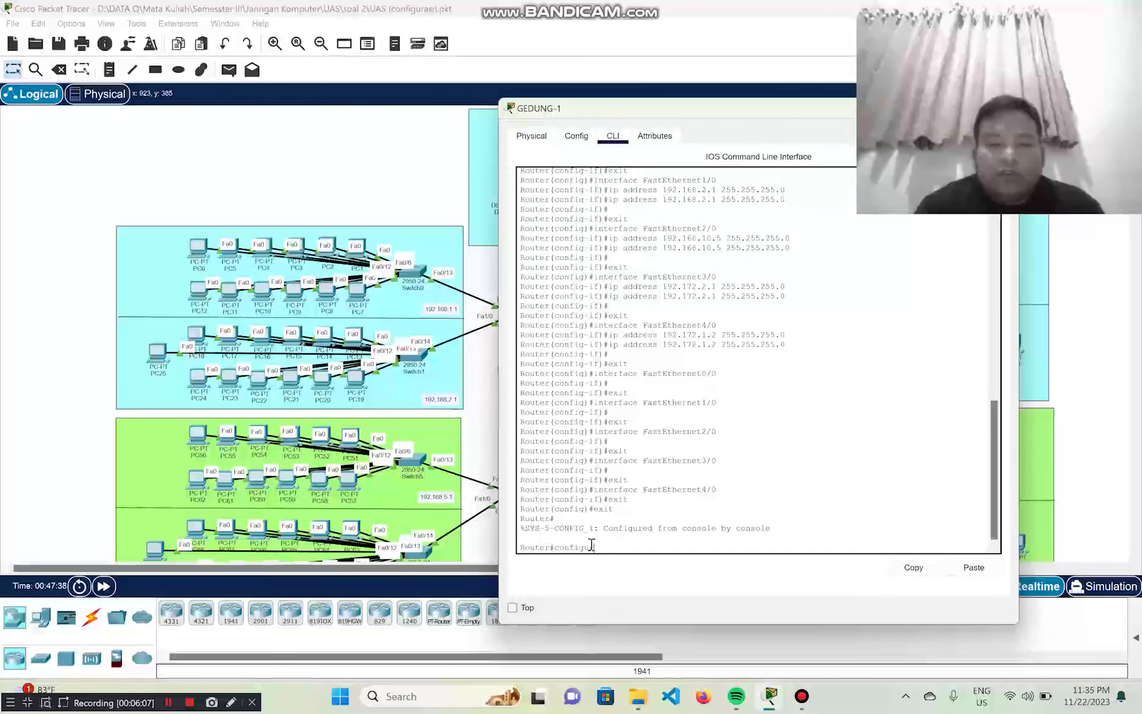
{"action": "type", "text": "gure terminal"}
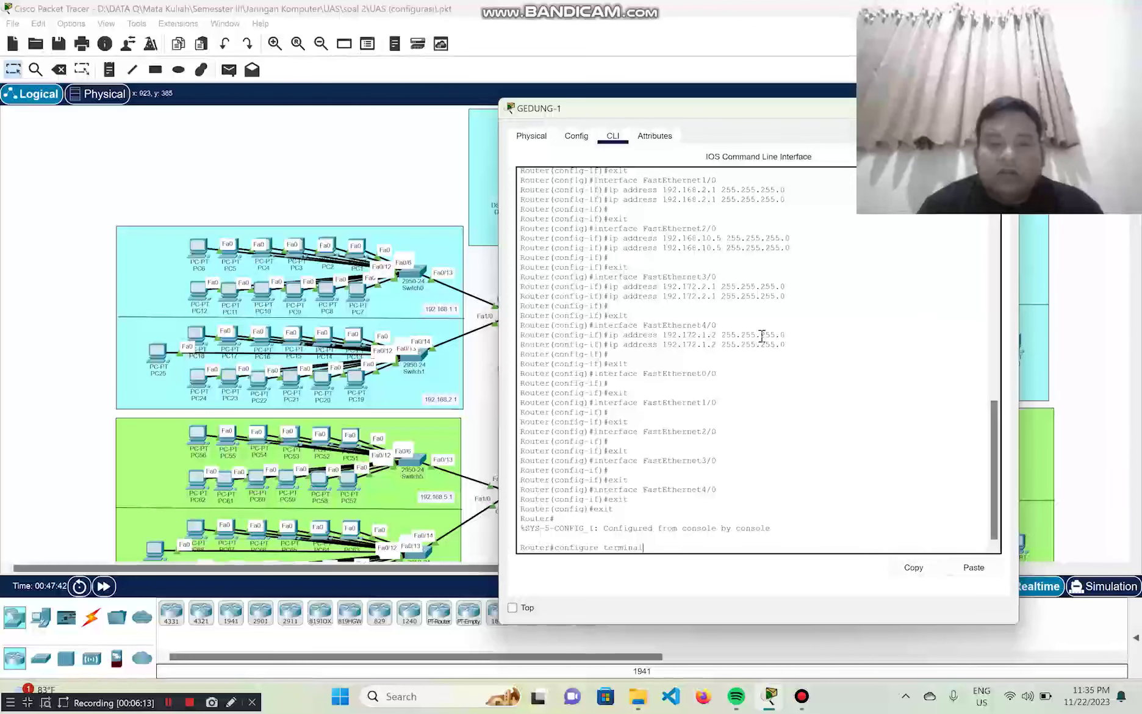
{"action": "key", "text": "Return"}
{"action": "type", "text": "interface"}
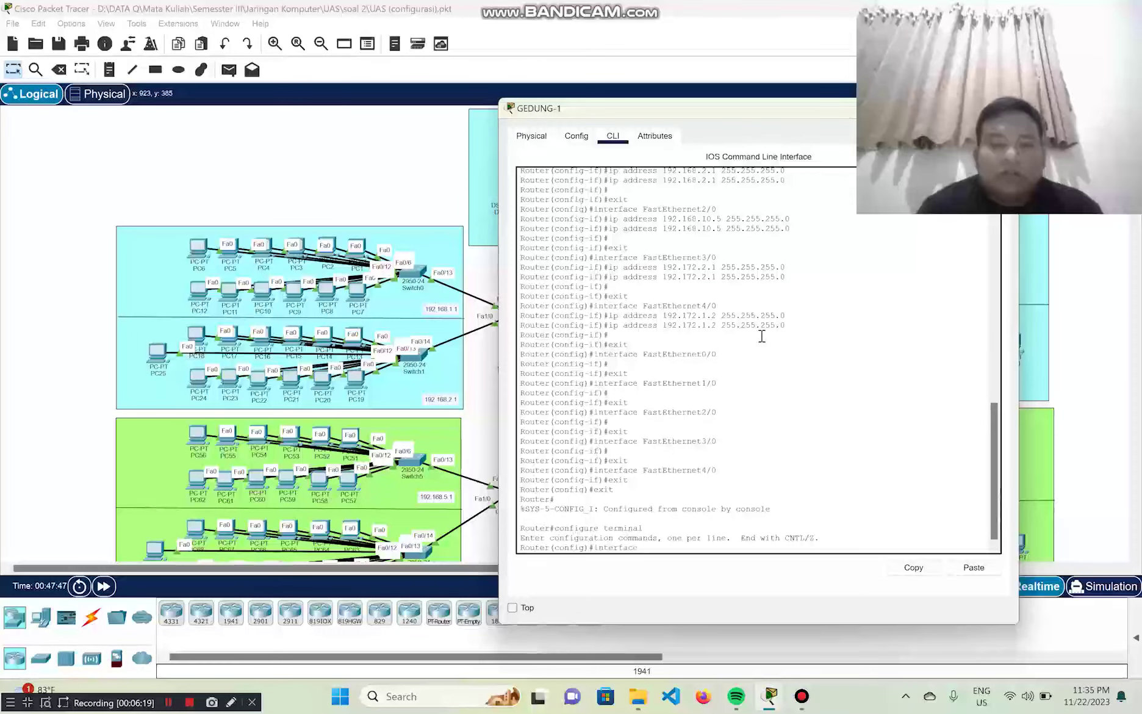
{"action": "type", "text": " fa"}
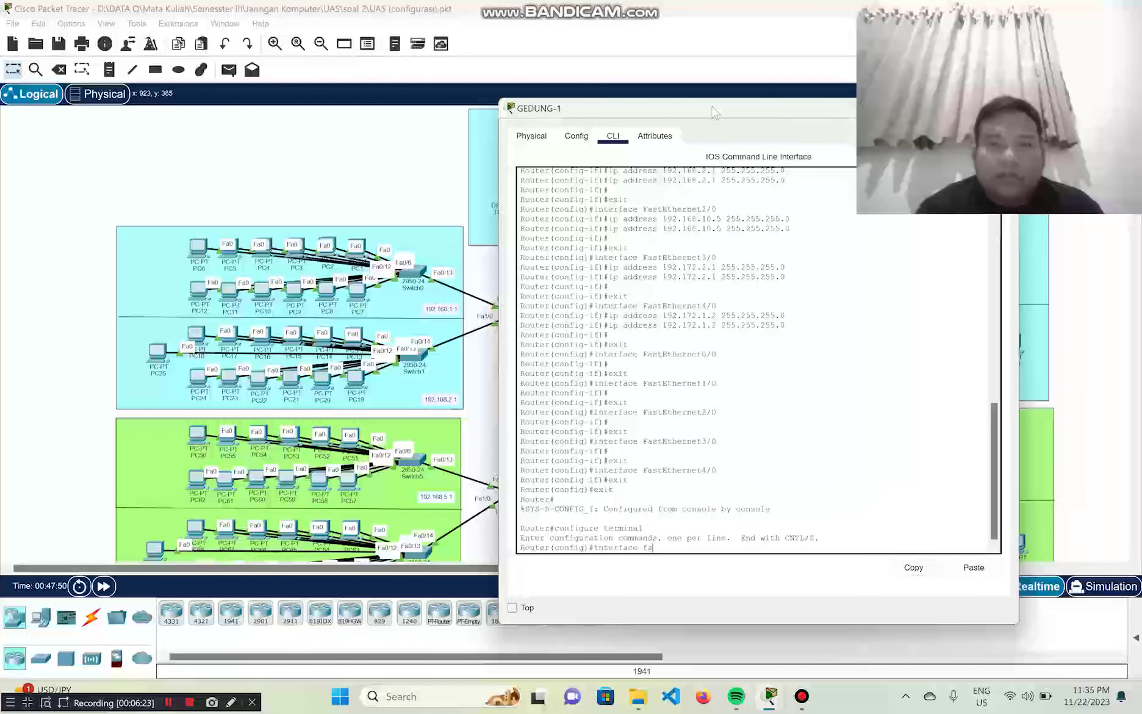
{"action": "left_click_drag", "start_coordinate": [711, 108], "coordinate": [743, 104]}
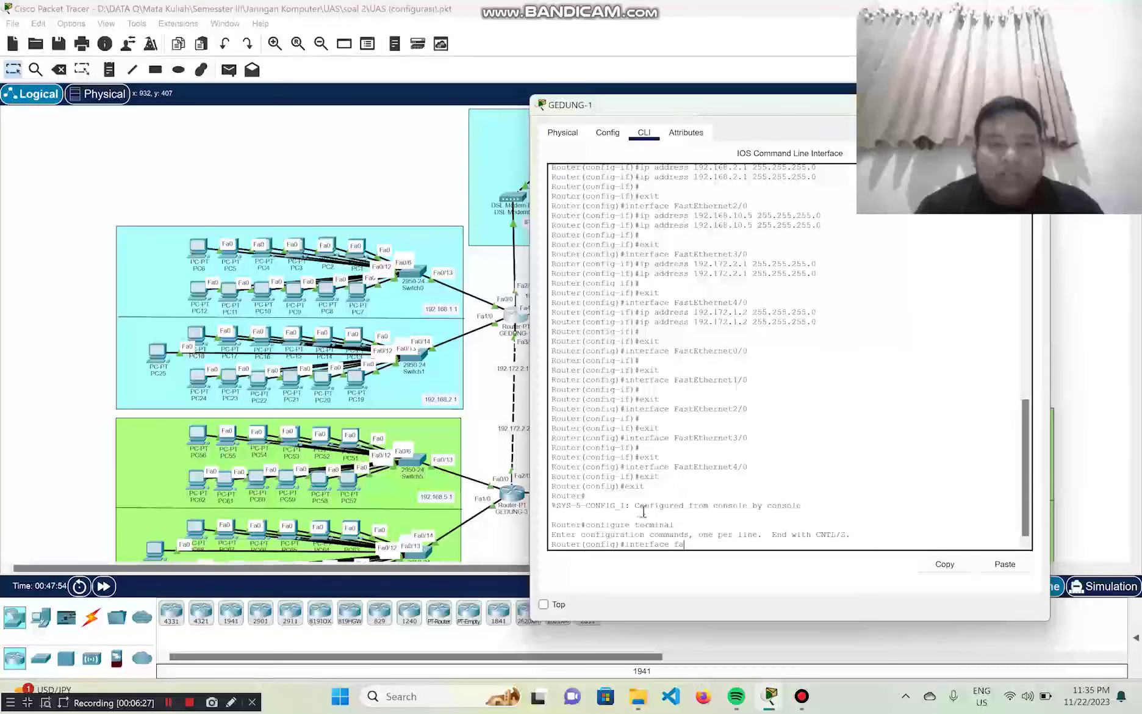
{"action": "type", "text": "/0"}
{"action": "key", "text": "Return"}
Create a DHCP pool named gedung1a on router GEDUNG-1
{"action": "type", "text": "ip dhc"}
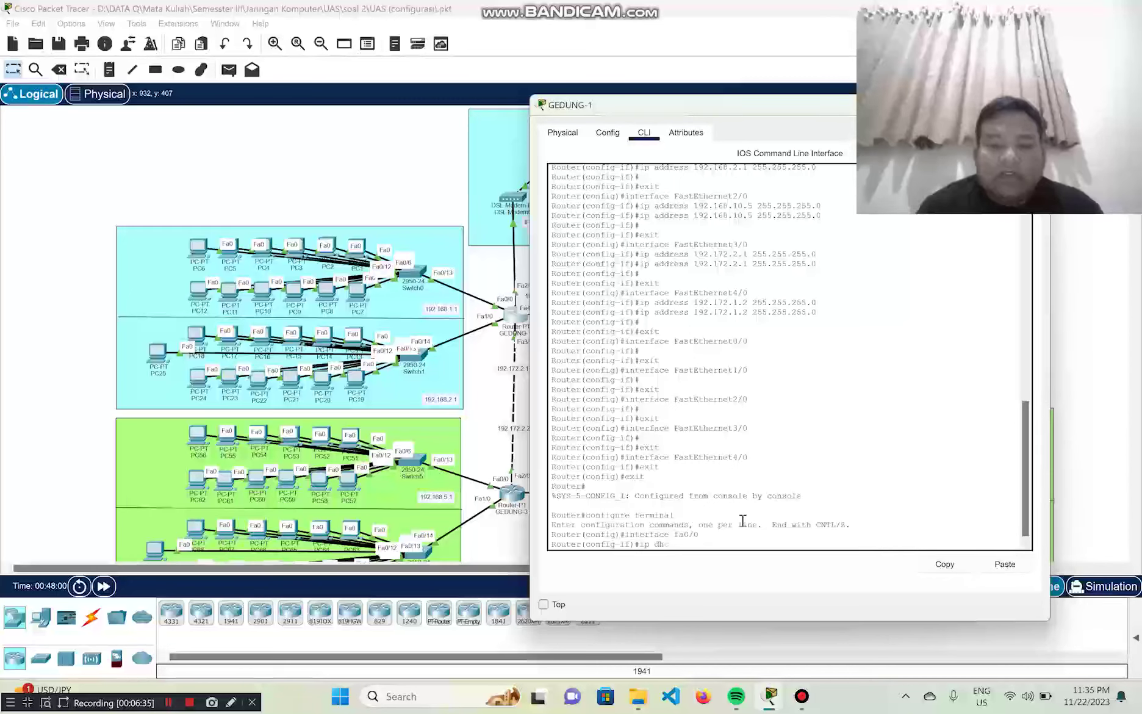
{"action": "type", "text": "p poo"}
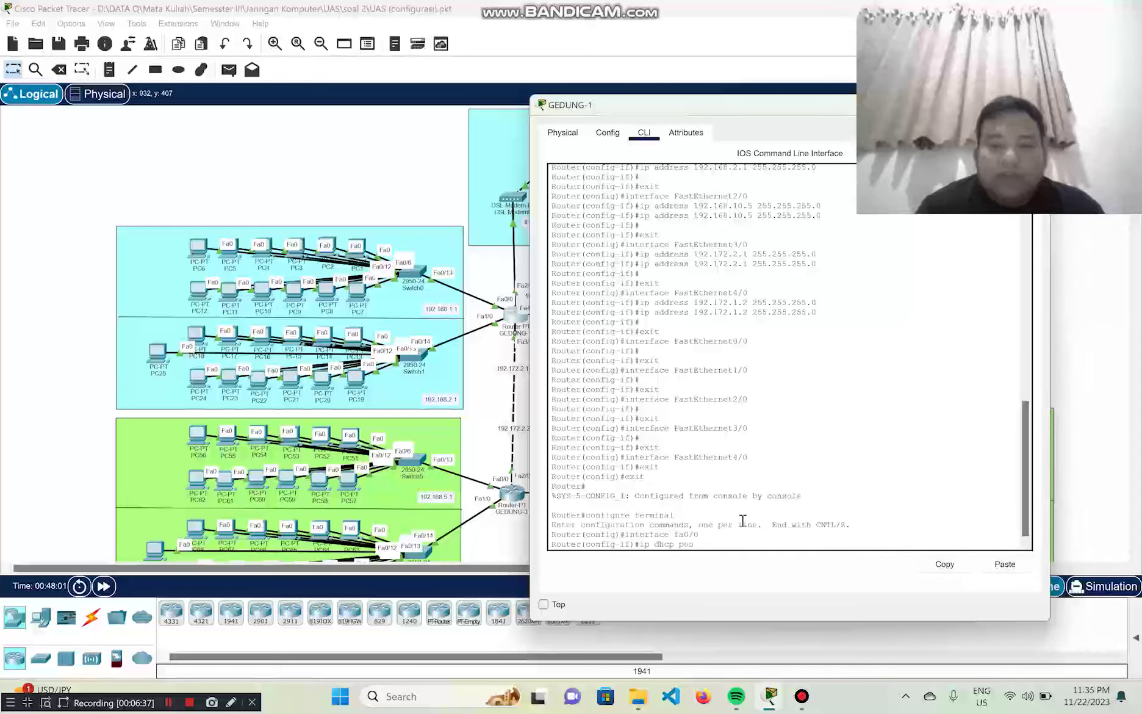
{"action": "type", "text": "l gedung"}
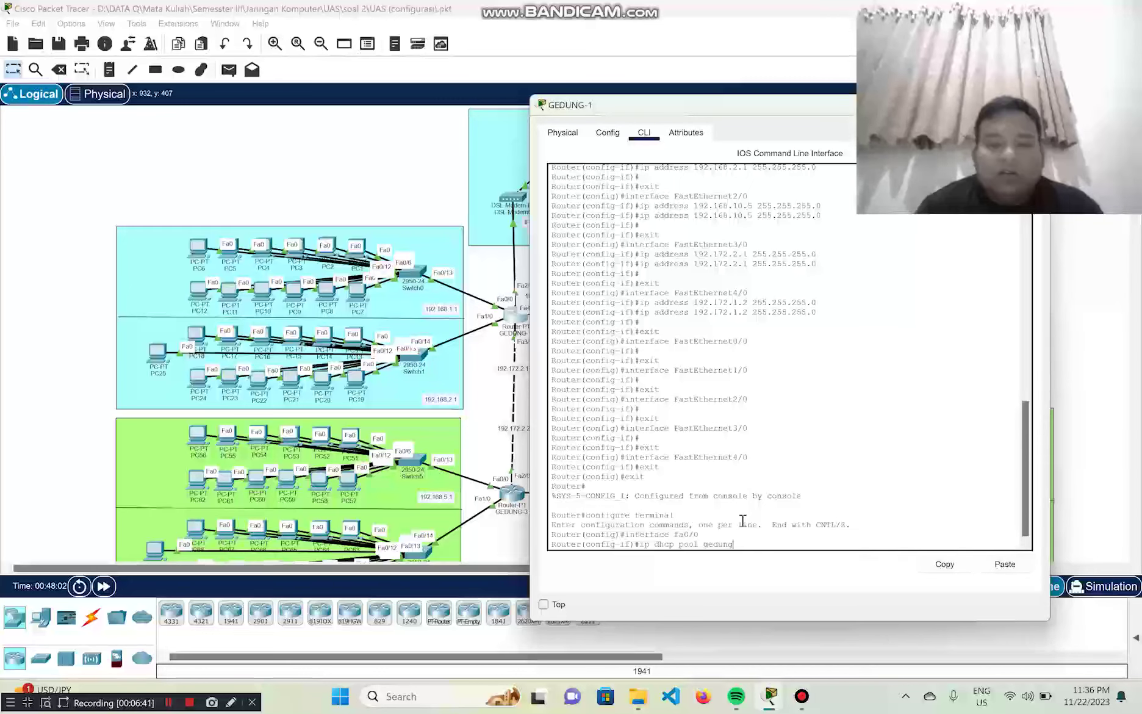
{"action": "type", "text": "1"}
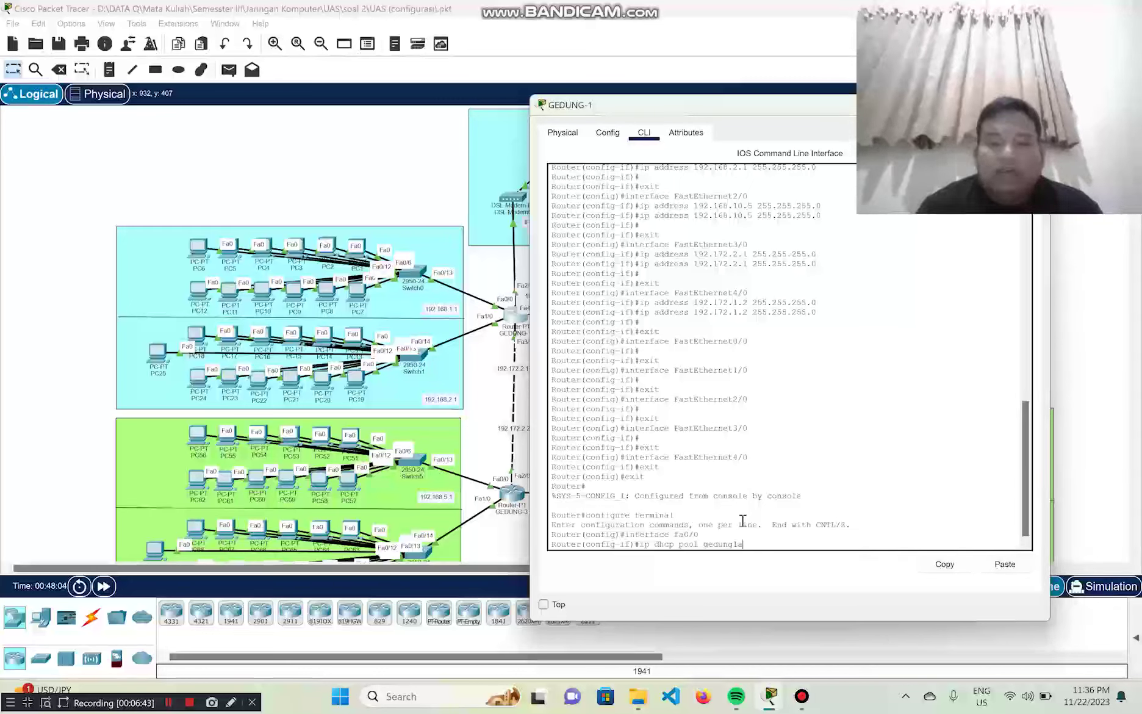
{"action": "type", "text": "a"}
{"action": "key", "text": "Return"}
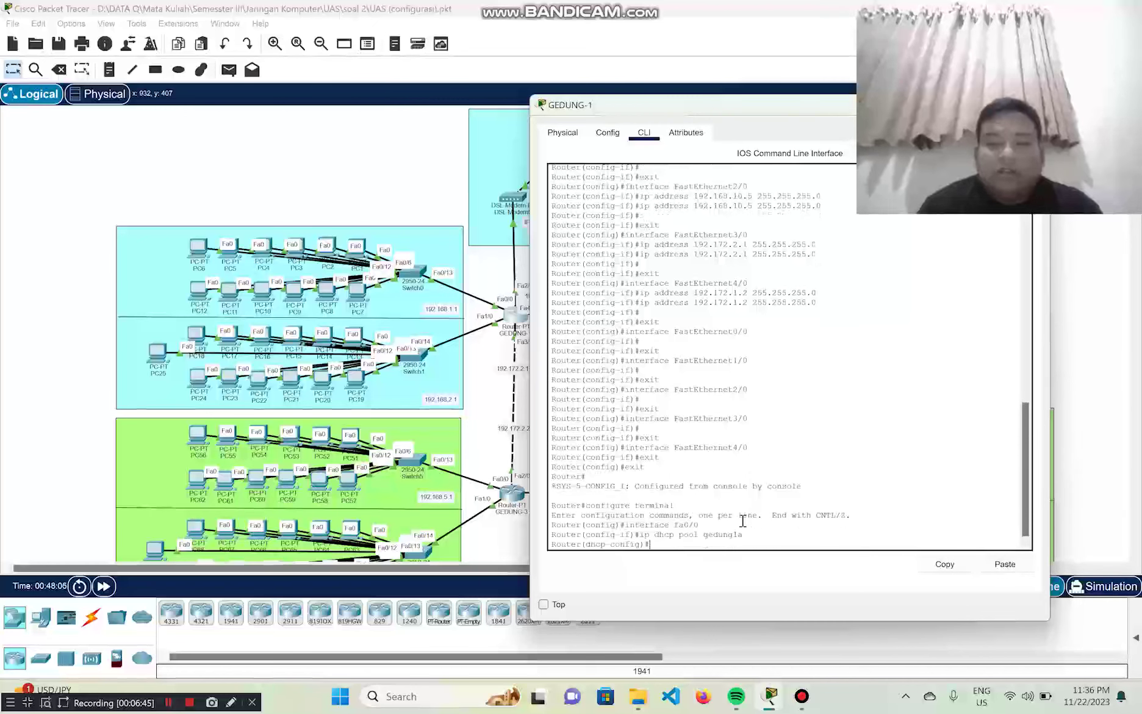
Set the network of DHCP pool gedung1a to 192.168.1.0 with mask 255.255.255.0
{"action": "type", "text": "network"}
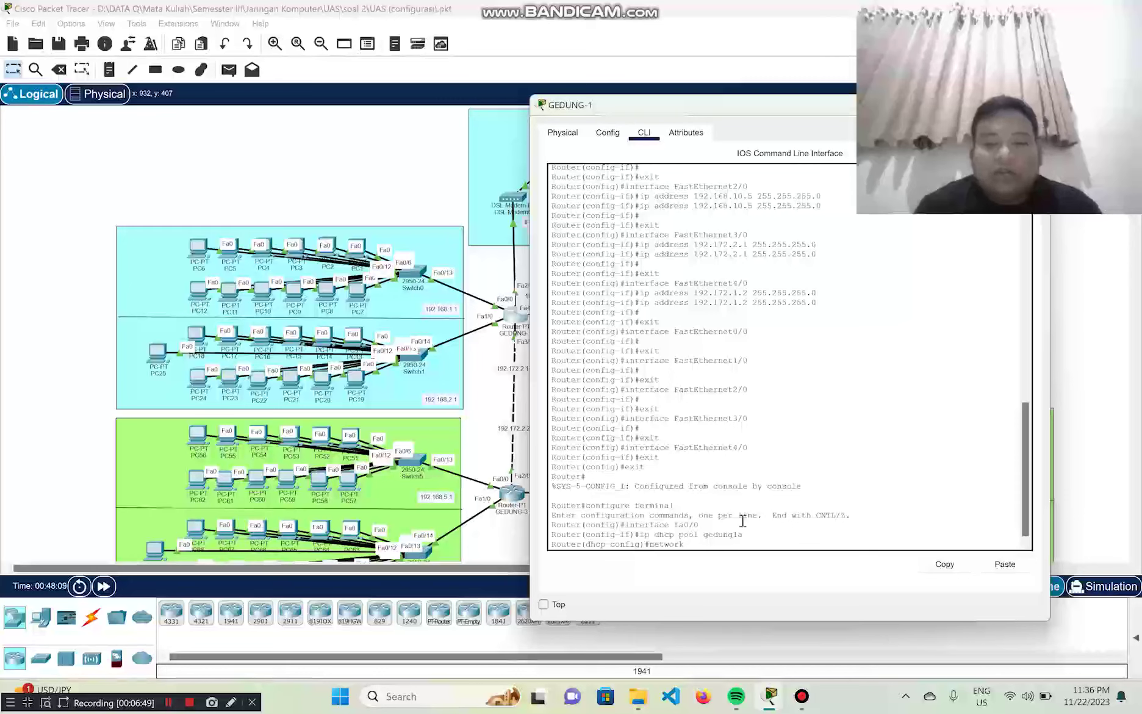
{"action": "type", "text": " 19"}
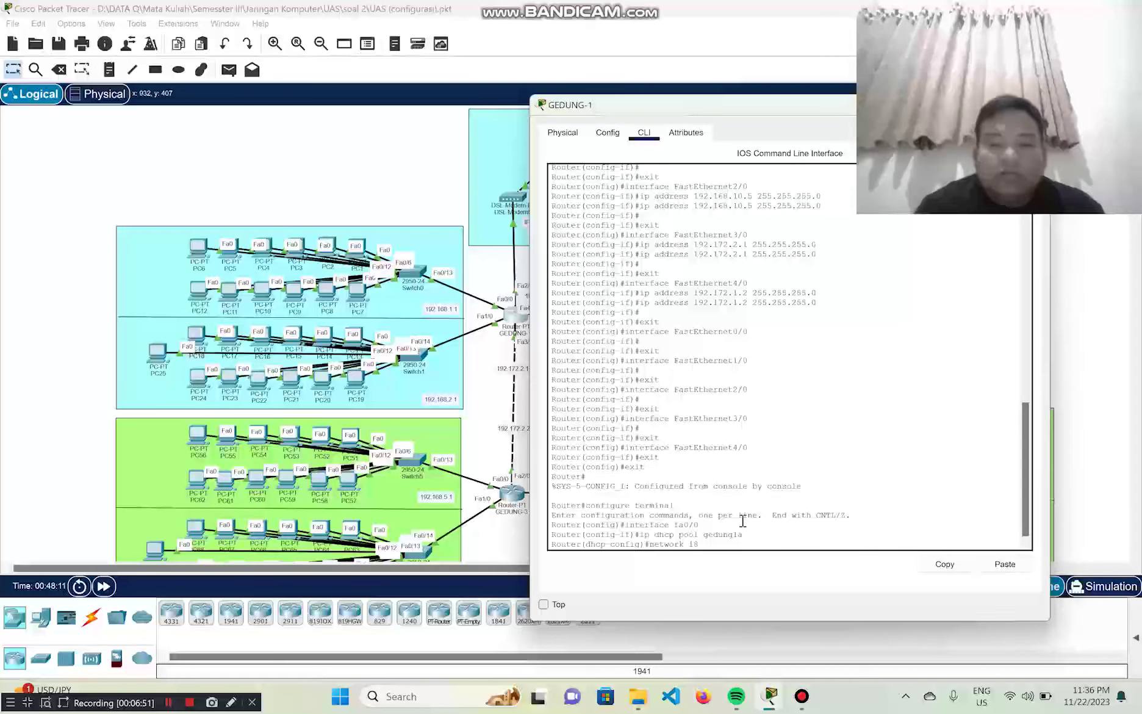
{"action": "type", "text": "2"}
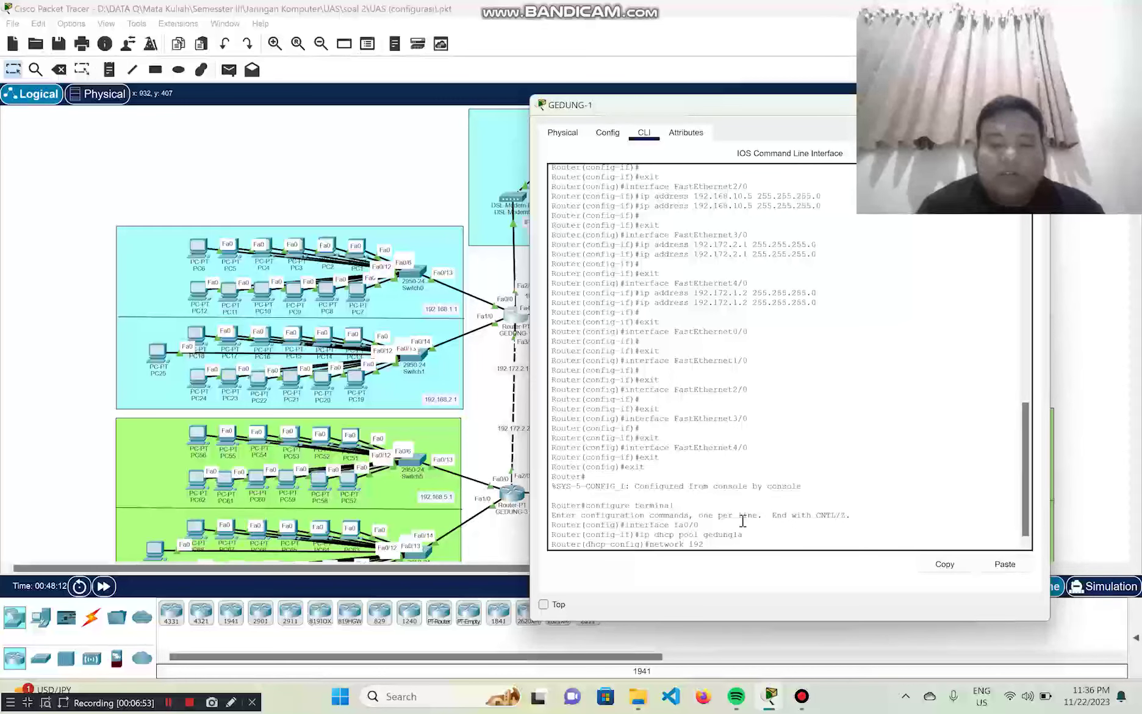
{"action": "type", "text": ".168"}
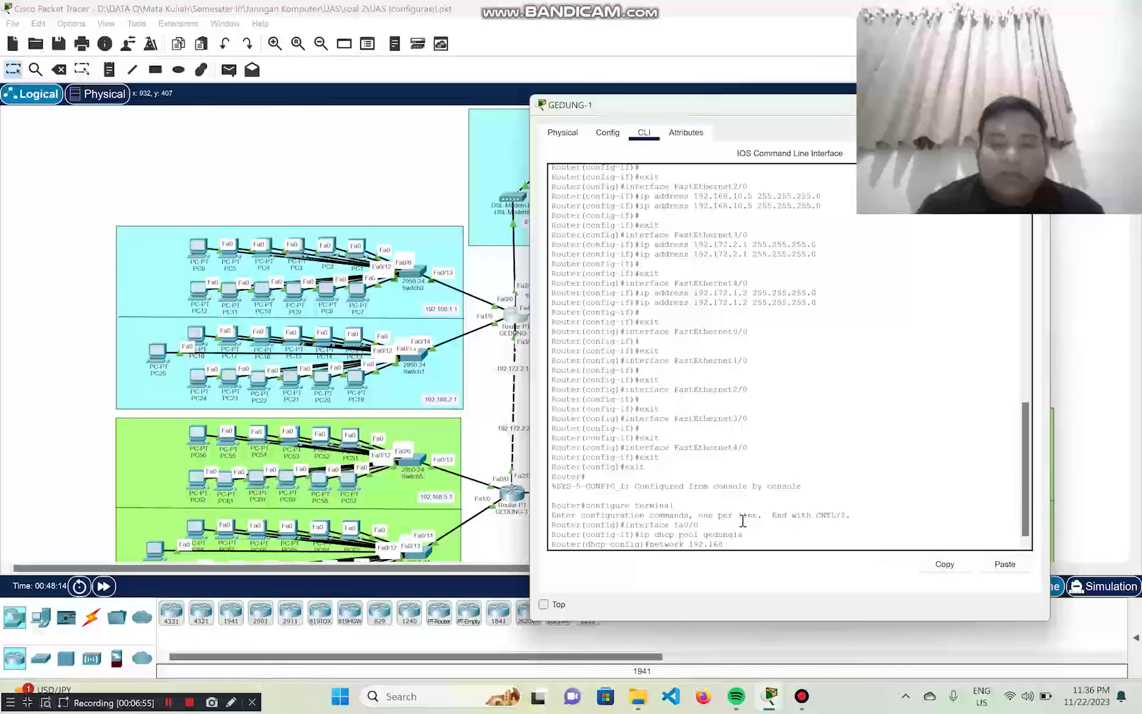
{"action": "type", "text": ".1."}
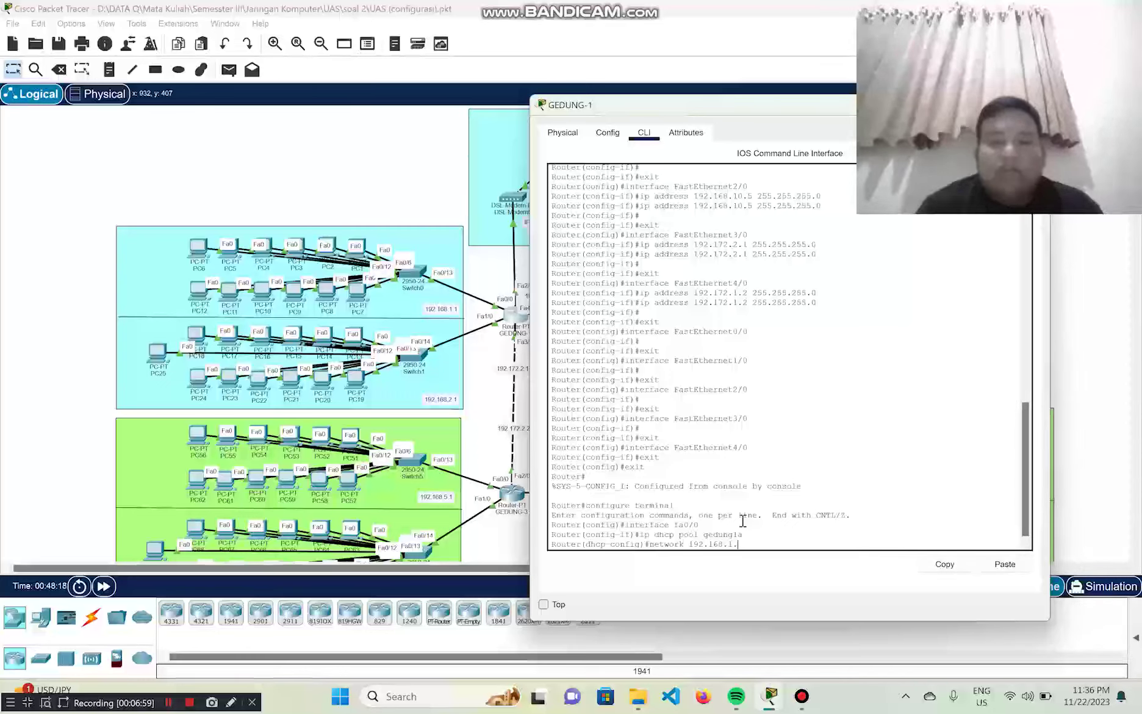
{"action": "type", "text": "0 255."}
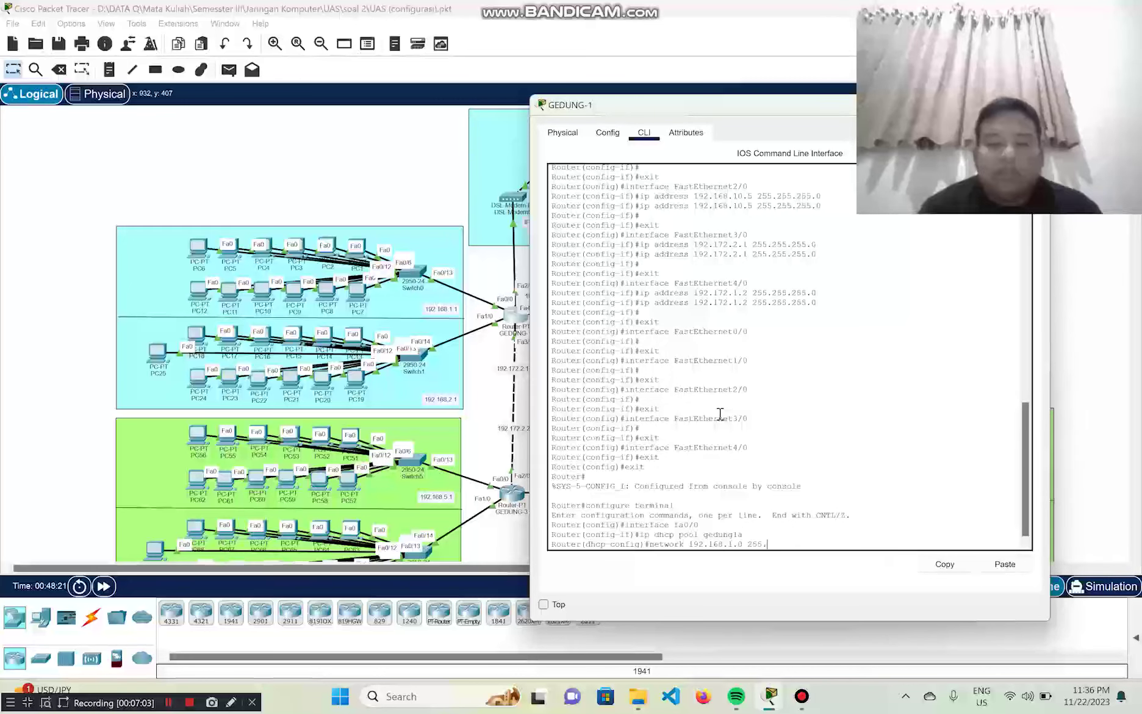
{"action": "type", "text": "255.255.0"}
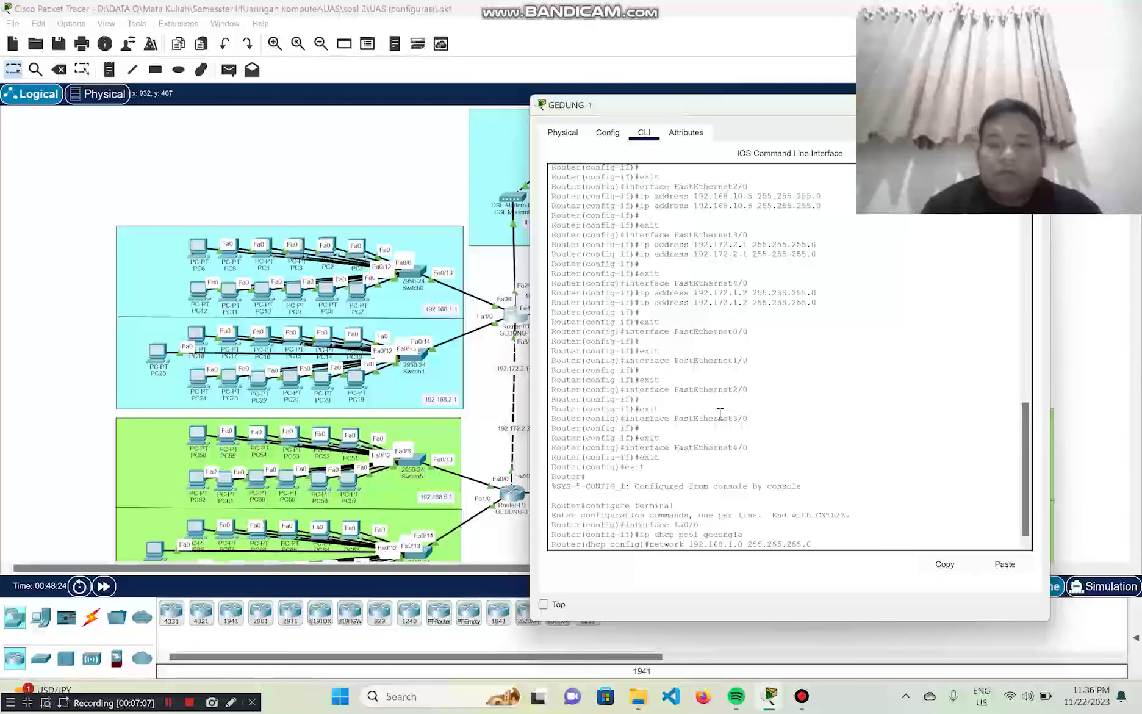
{"action": "key", "text": "Return"}
Set the default router of pool gedung1a to 192.168.1.1 and exit the DHCP pool configuration
{"action": "type", "text": "default-router"}
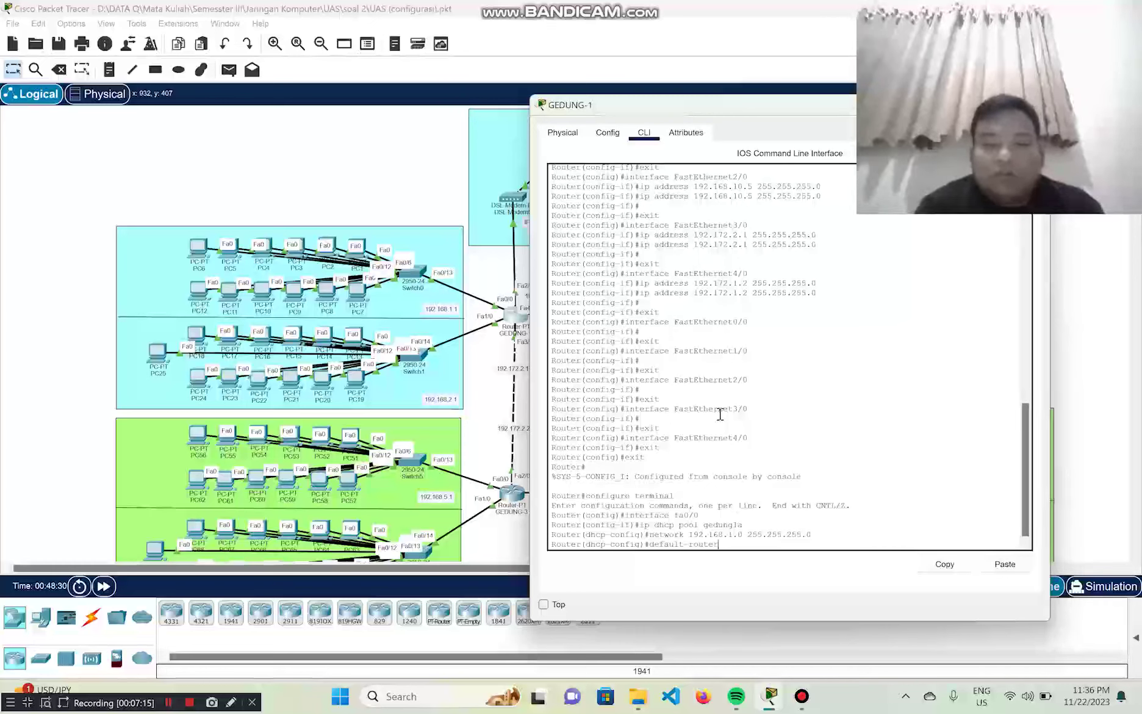
{"action": "type", "text": "192.168"}
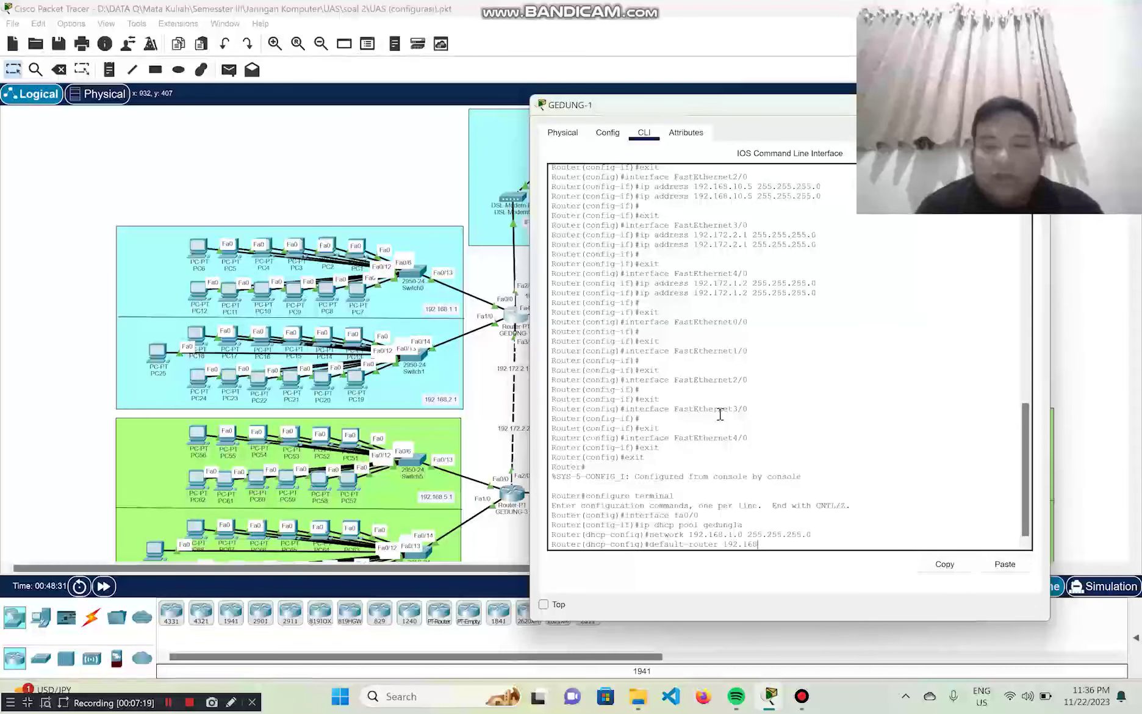
{"action": "type", "text": ".1.1"}
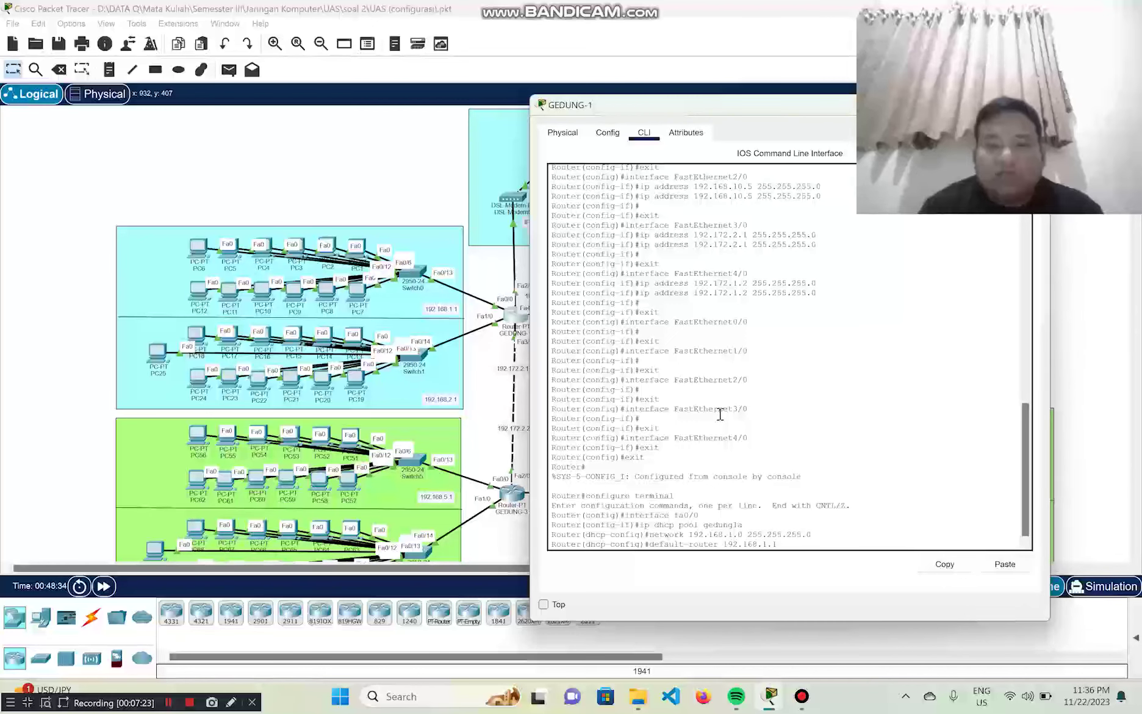
{"action": "key", "text": "Return"}
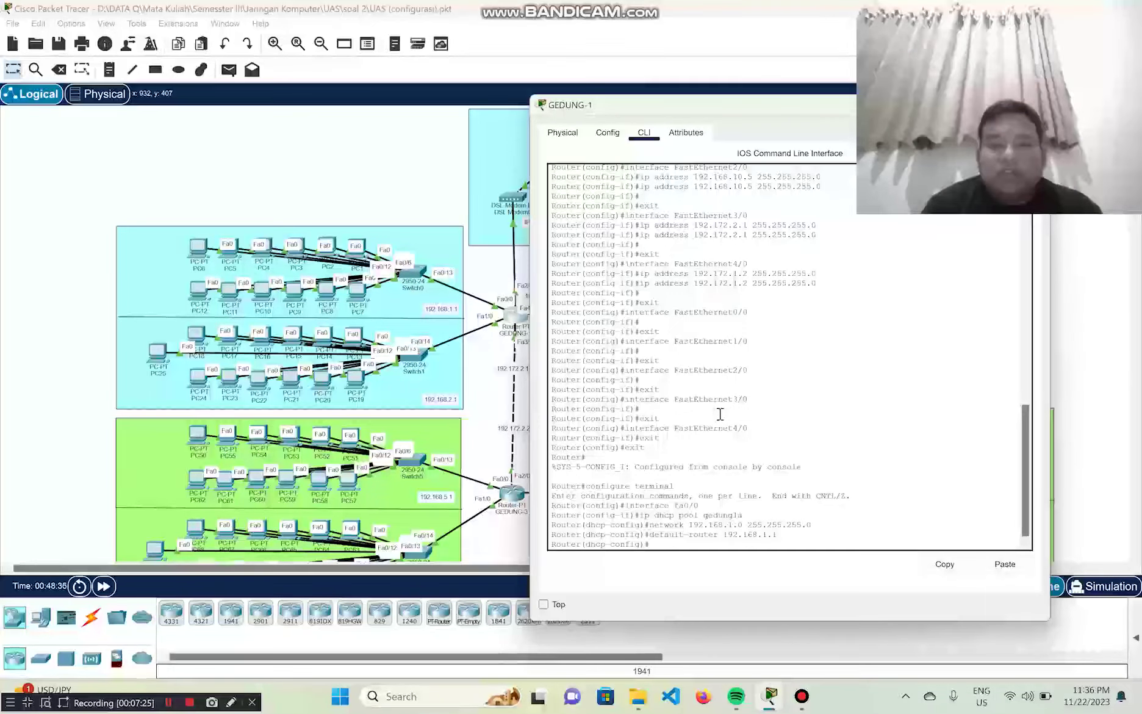
{"action": "type", "text": "exit"}
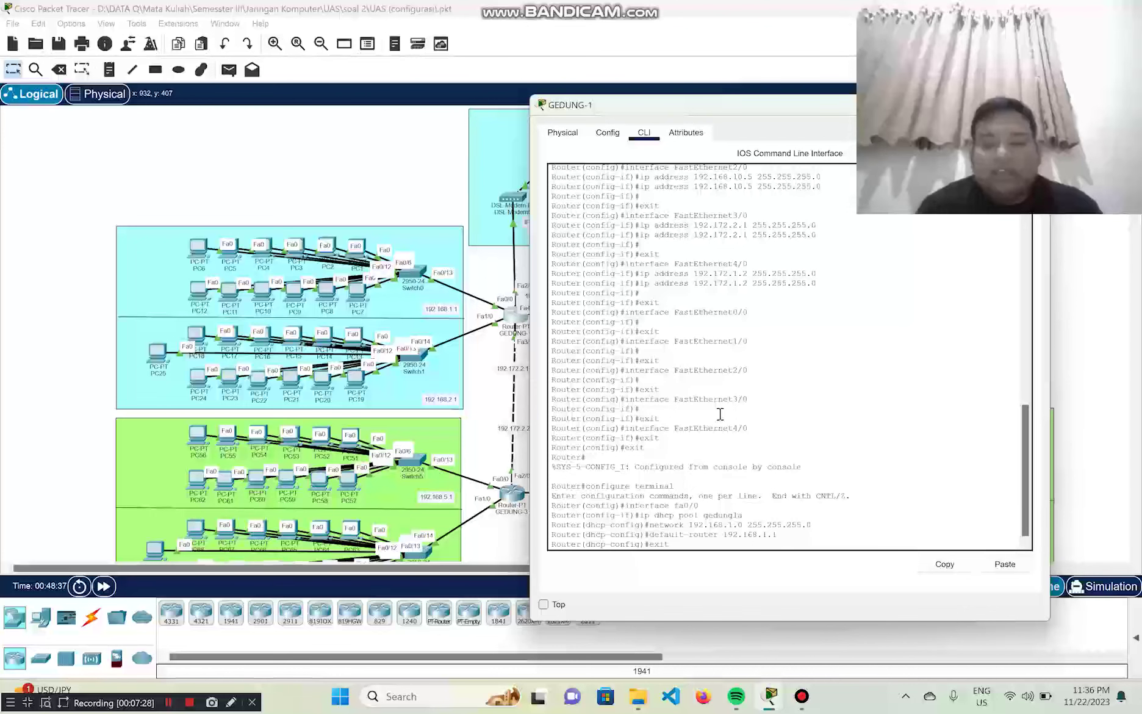
{"action": "key", "text": "Return"}
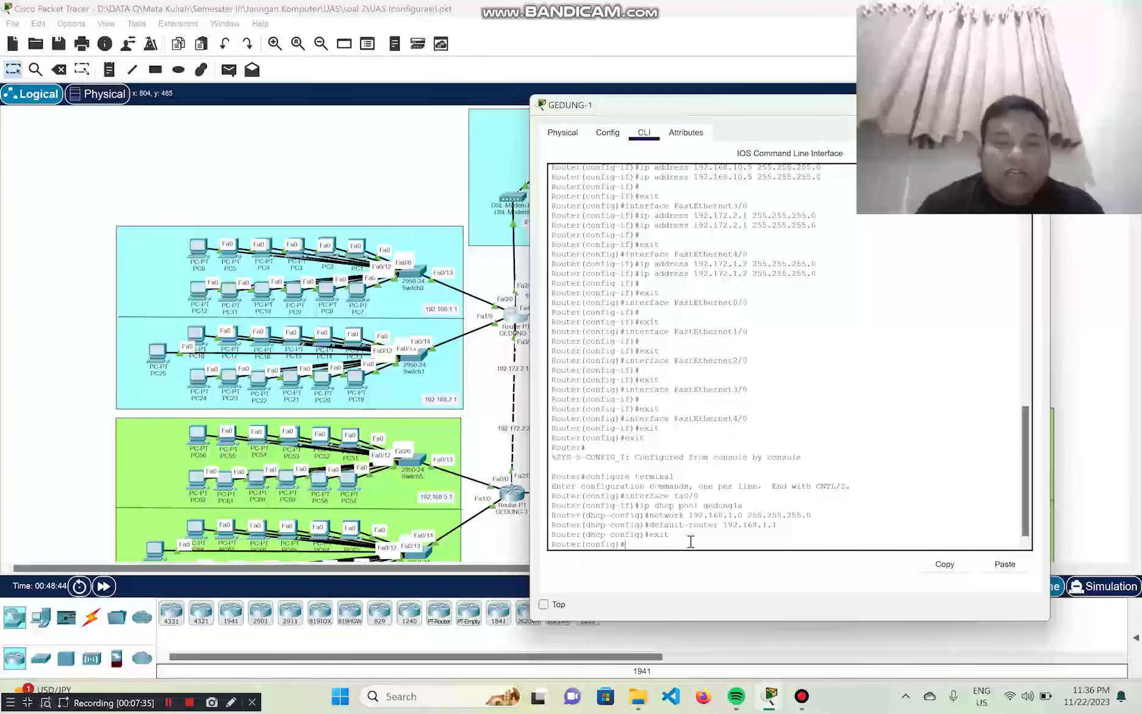
Select interface fa1/0 on GEDUNG-1 by reusing and editing the earlier interface command
{"action": "type", "text": "exit"}
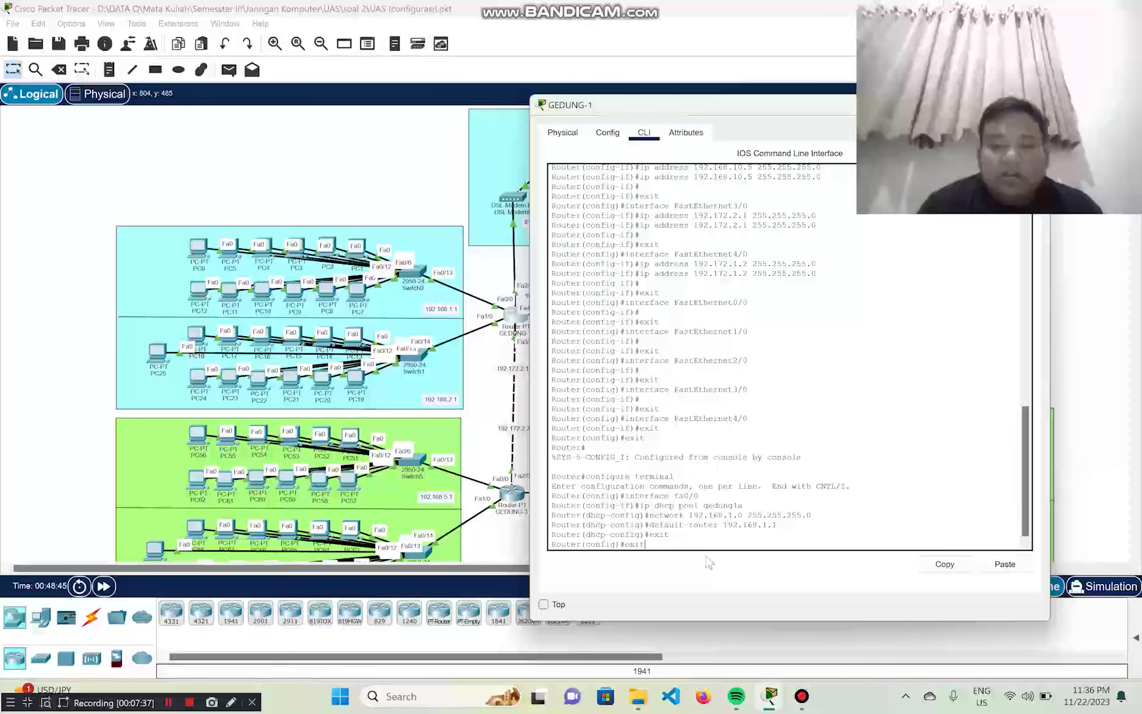
{"action": "key", "text": "Up"}
{"action": "key", "text": "Up"}
{"action": "key", "text": "Up"}
{"action": "key", "text": "Up"}
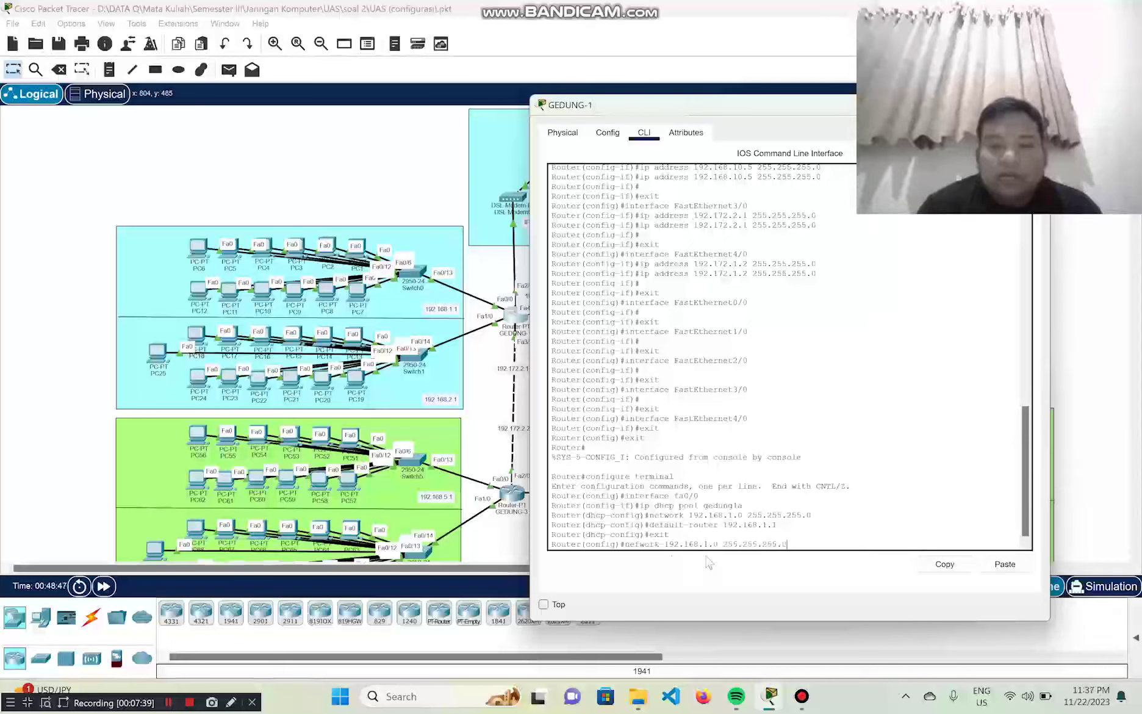
{"action": "key", "text": "Up"}
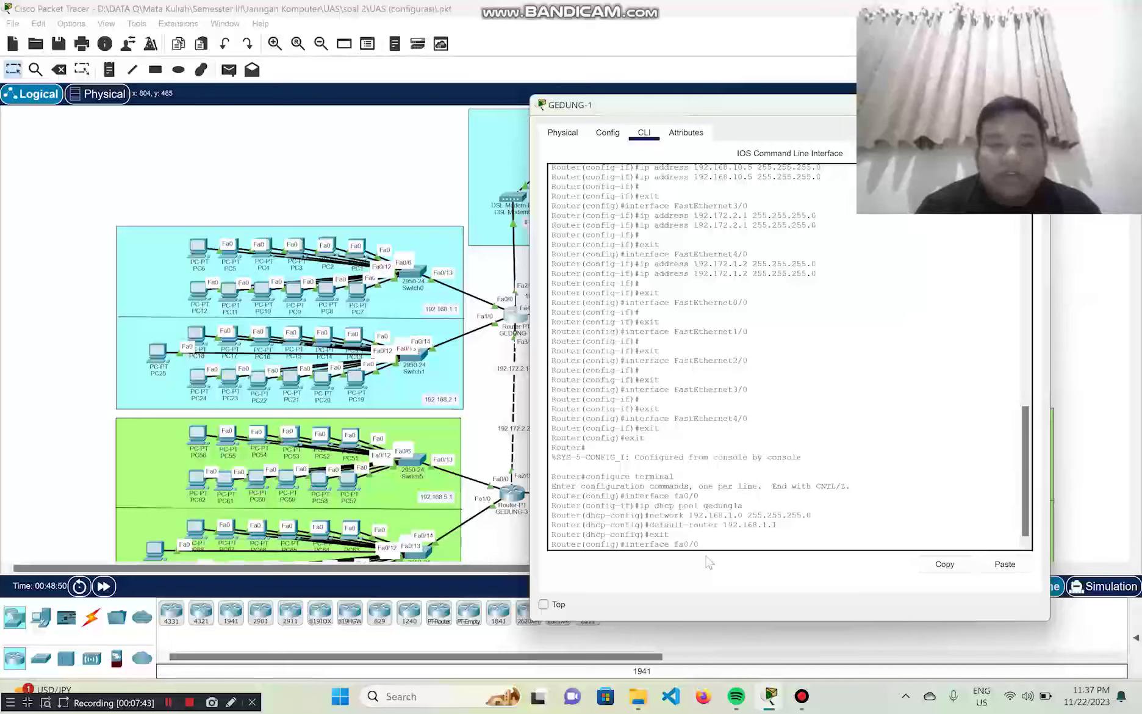
{"action": "key", "text": "BackSpace"}
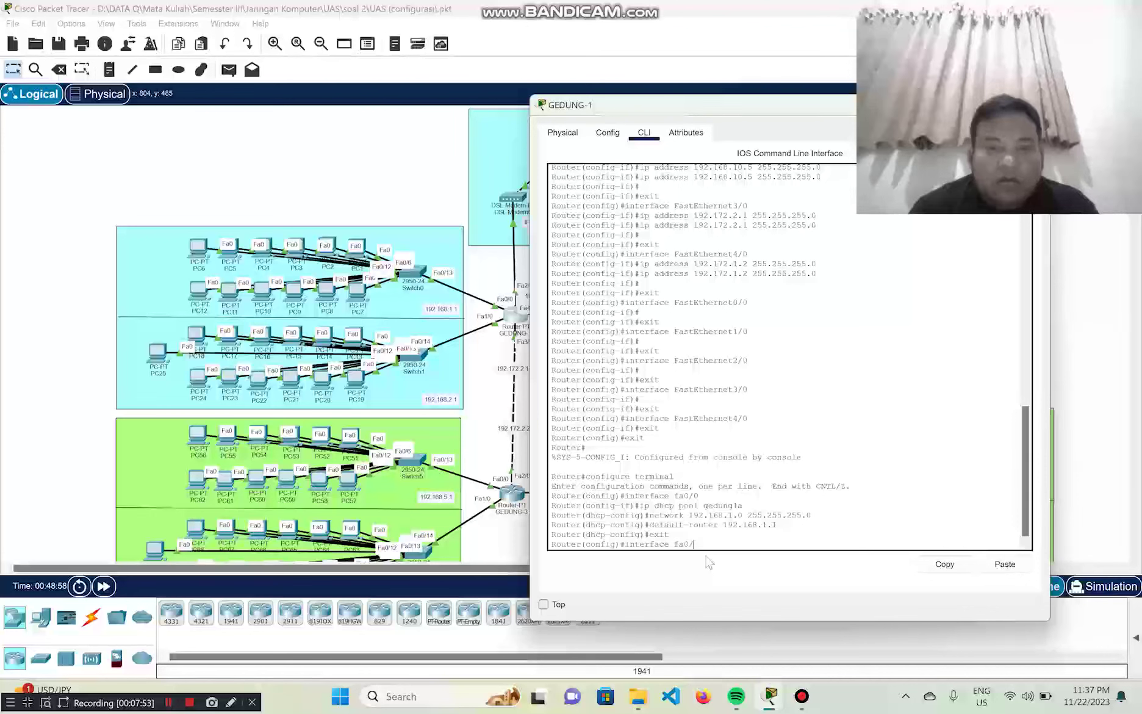
{"action": "key", "text": "BackSpace"}
{"action": "key", "text": "BackSpace"}
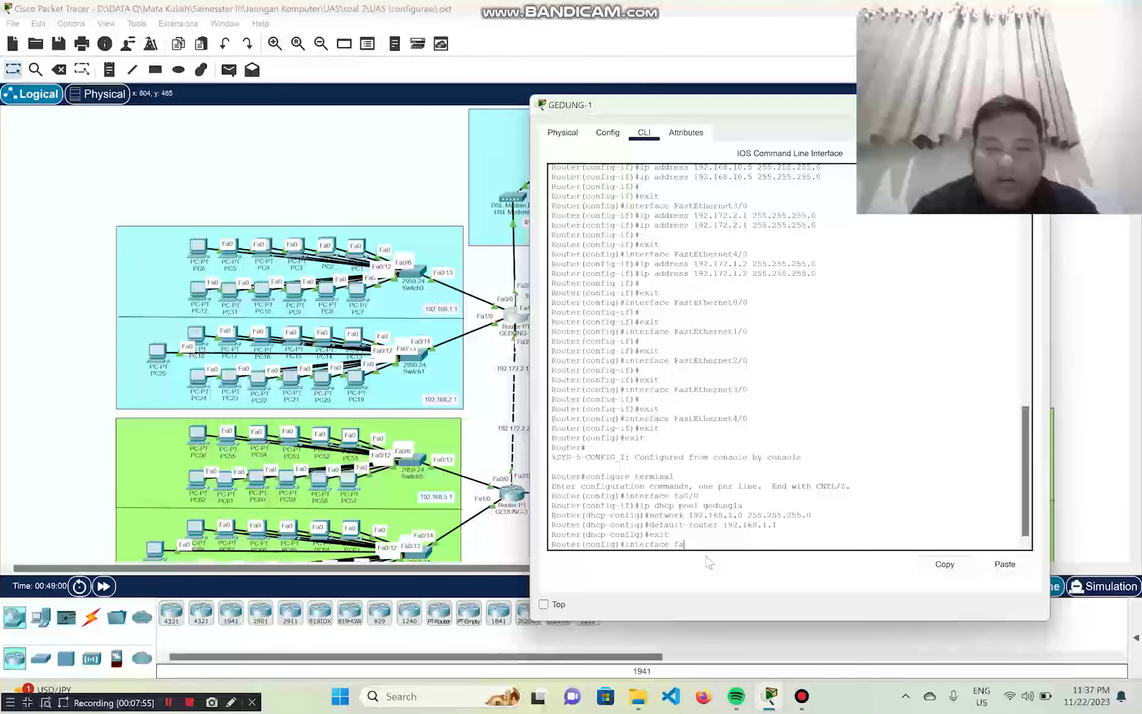
{"action": "type", "text": "0"}
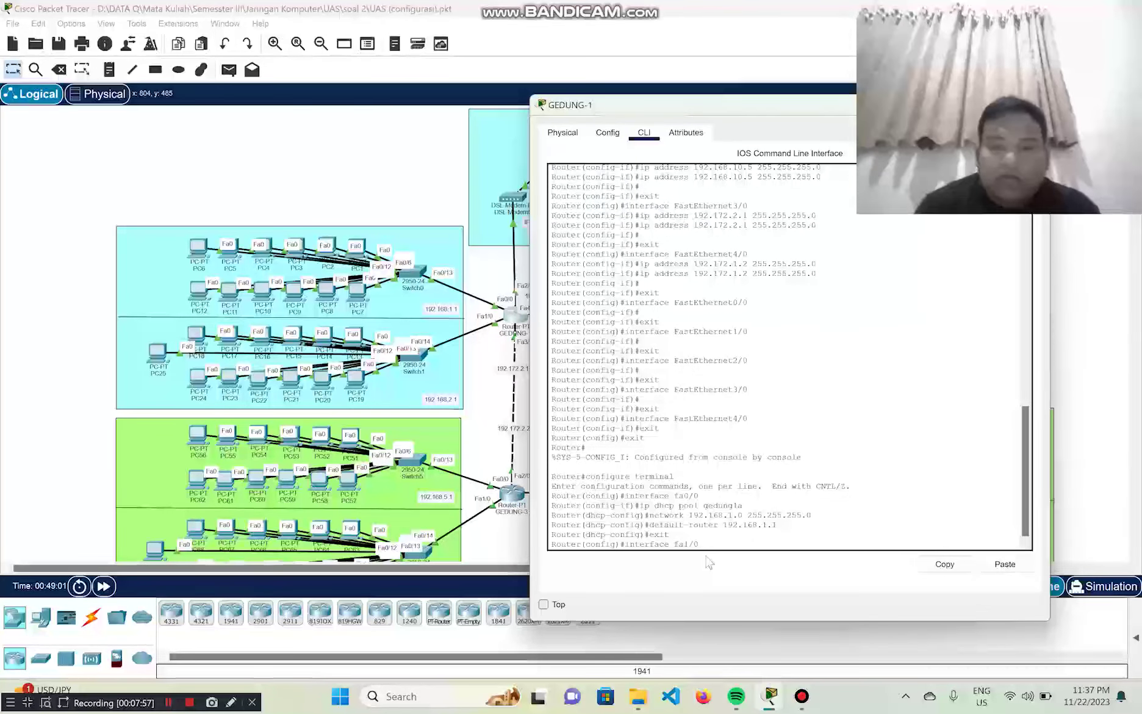
{"action": "key", "text": "Return"}
Create a DHCP pool named gedung1b on router GEDUNG-1
{"action": "key", "text": "Up"}
{"action": "key", "text": "Up"}
{"action": "key", "text": "Up"}
{"action": "key", "text": "Up"}
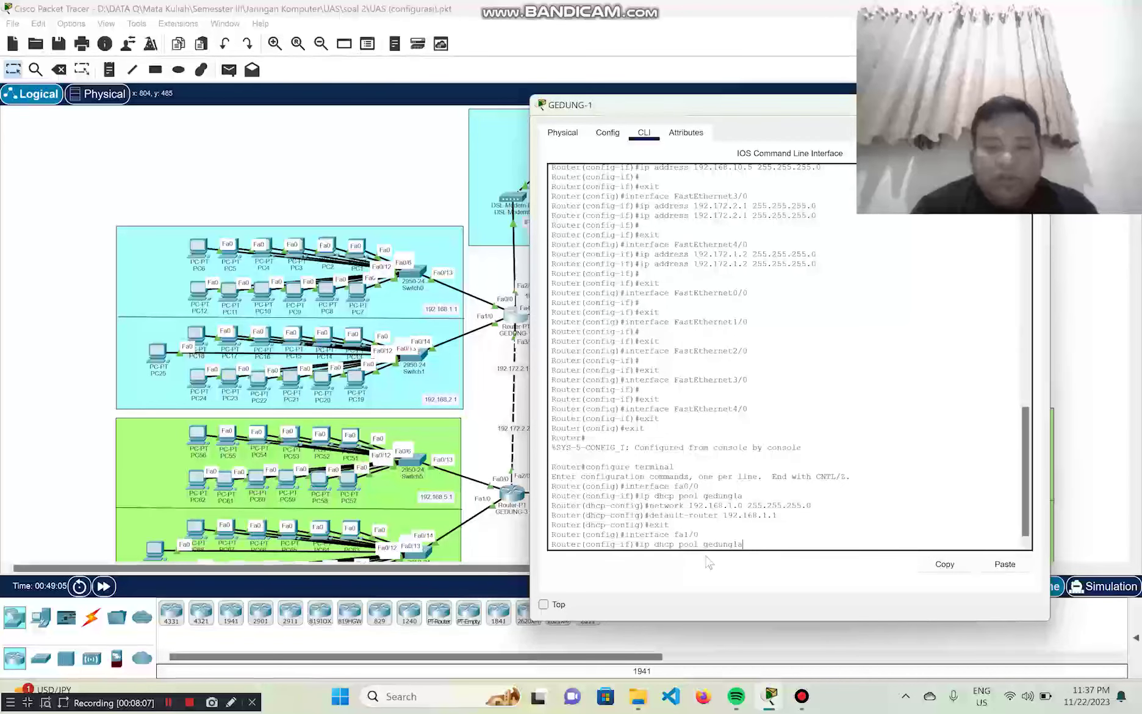
{"action": "key", "text": "Return"}
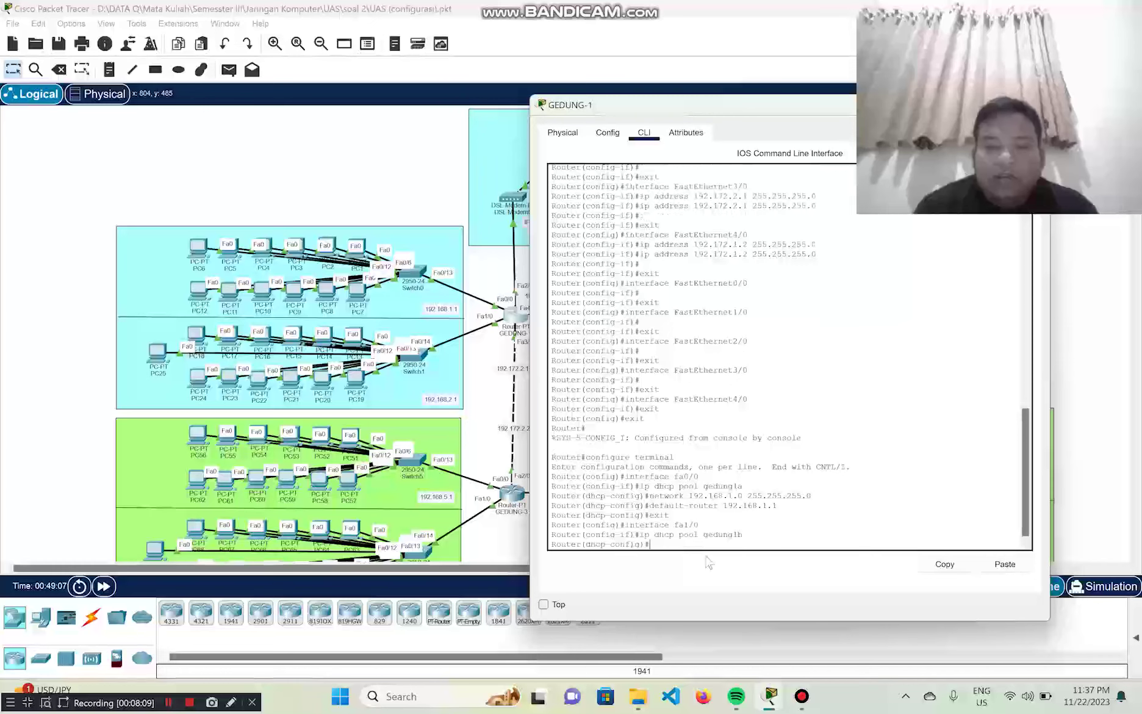
Set the network of DHCP pool gedung1b to 192.168.2.0 with mask 255.255.255.0
{"action": "key", "text": "Up"}
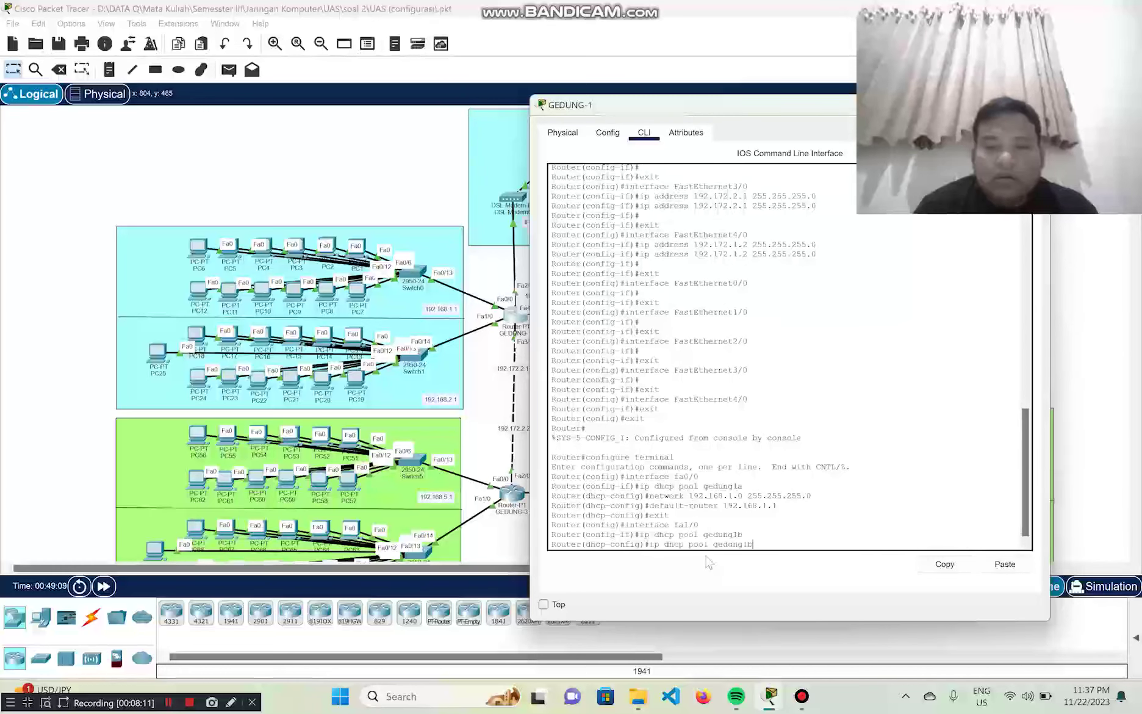
{"action": "key", "text": "Up"}
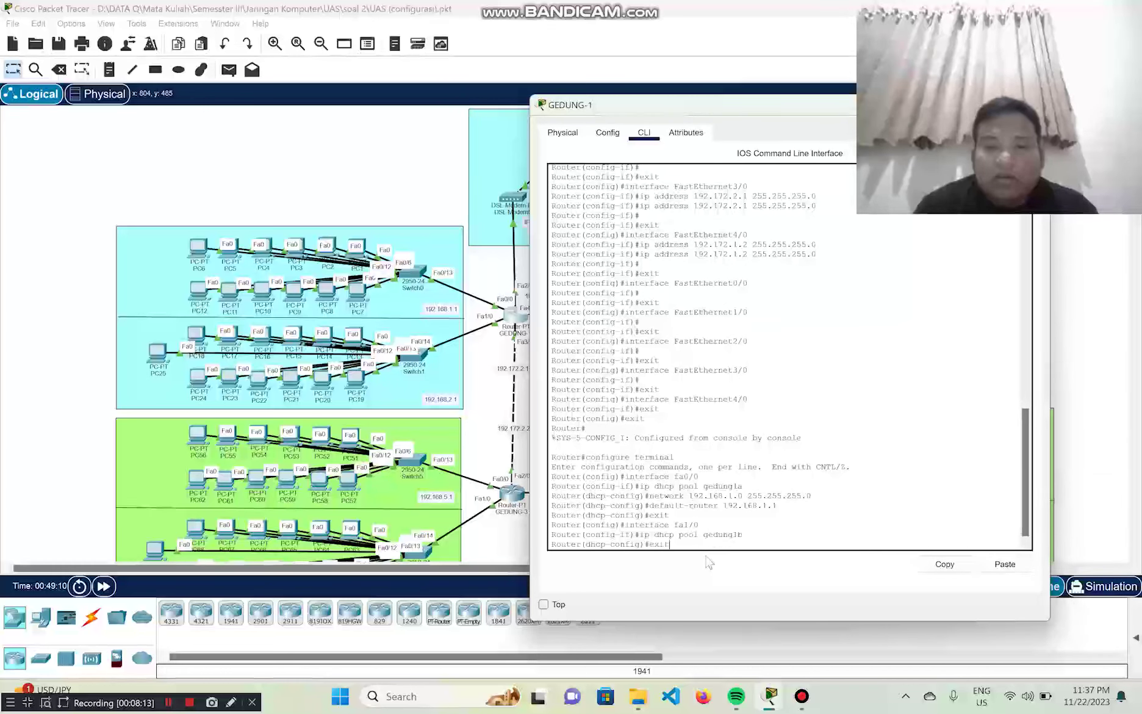
{"action": "key", "text": "Up"}
{"action": "key", "text": "Up"}
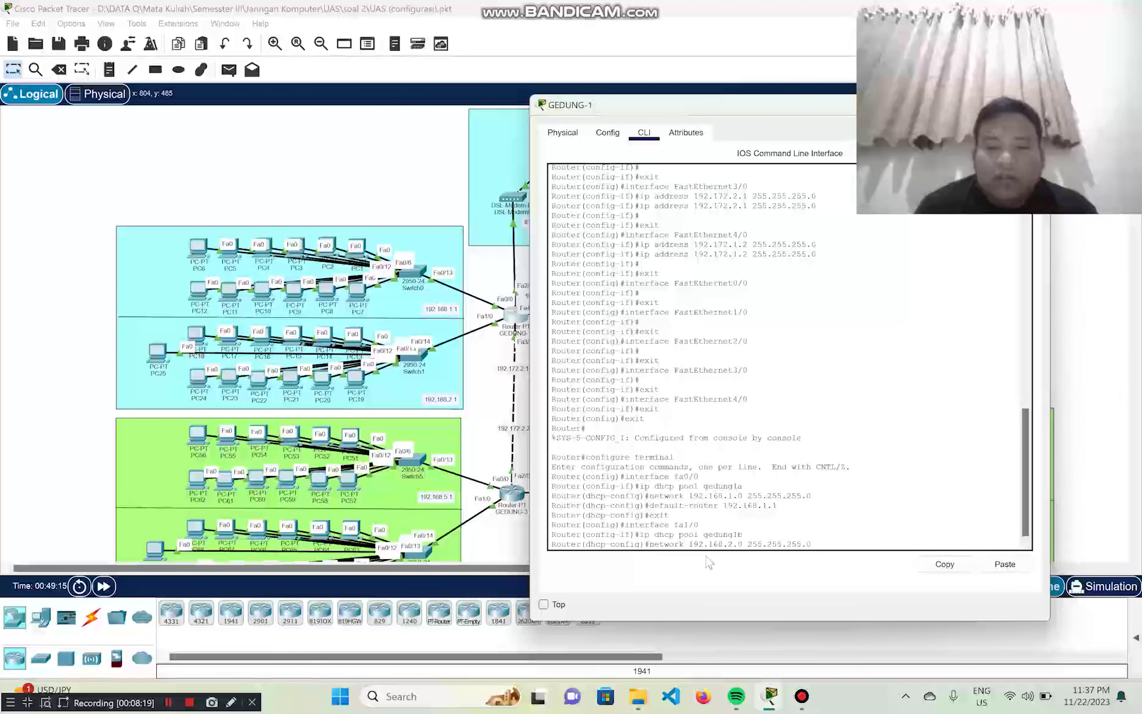
{"action": "key", "text": "Return"}
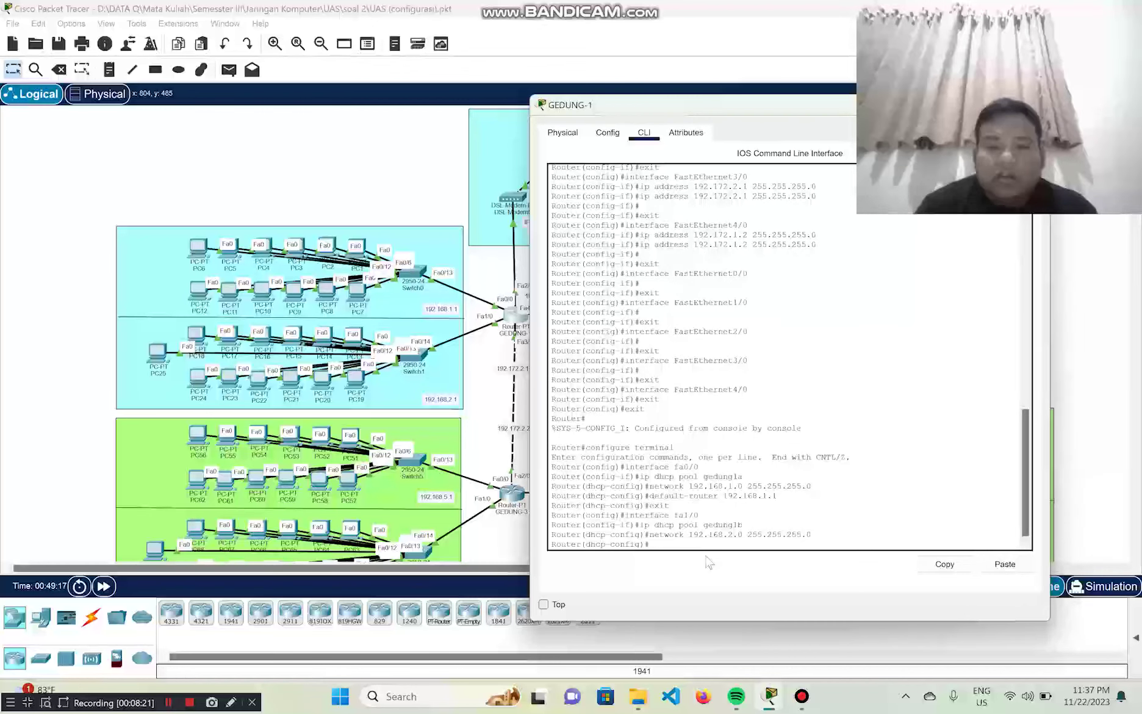
Set the default router of pool gedung1b to 192.168.2.1 and exit the DHCP pool configuration
{"action": "type", "text": "ip dhcp pool gedung1b"}
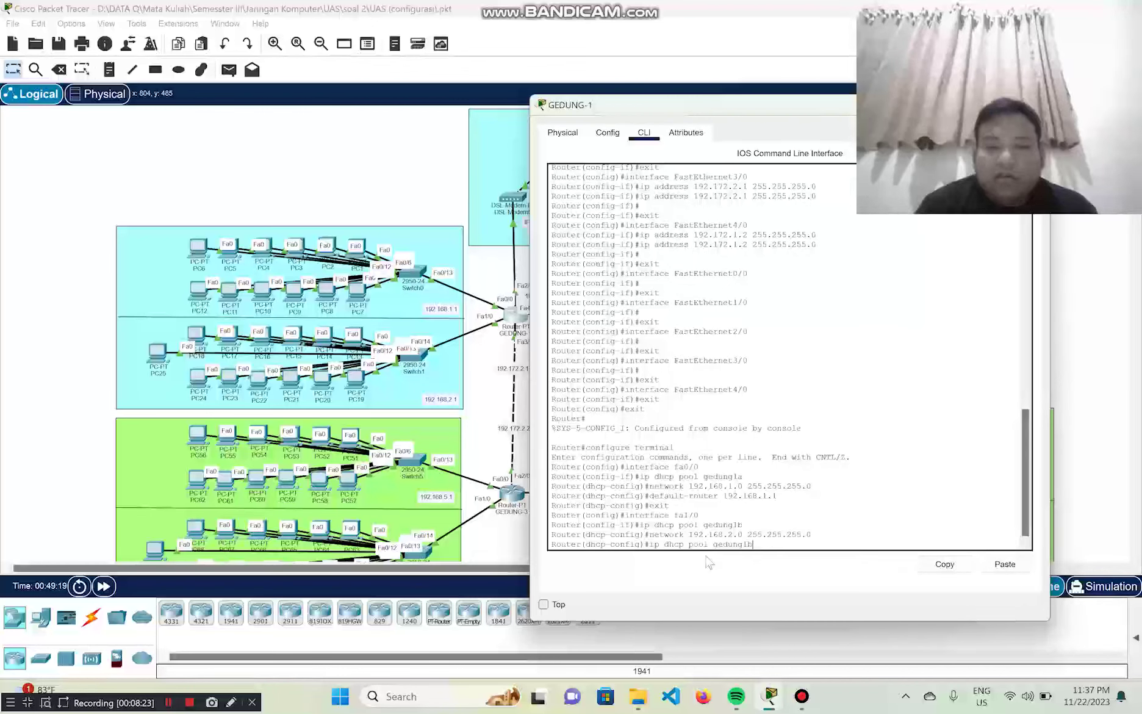
{"action": "key", "text": "Up"}
{"action": "key", "text": "Up"}
{"action": "key", "text": "Up"}
{"action": "key", "text": "Down"}
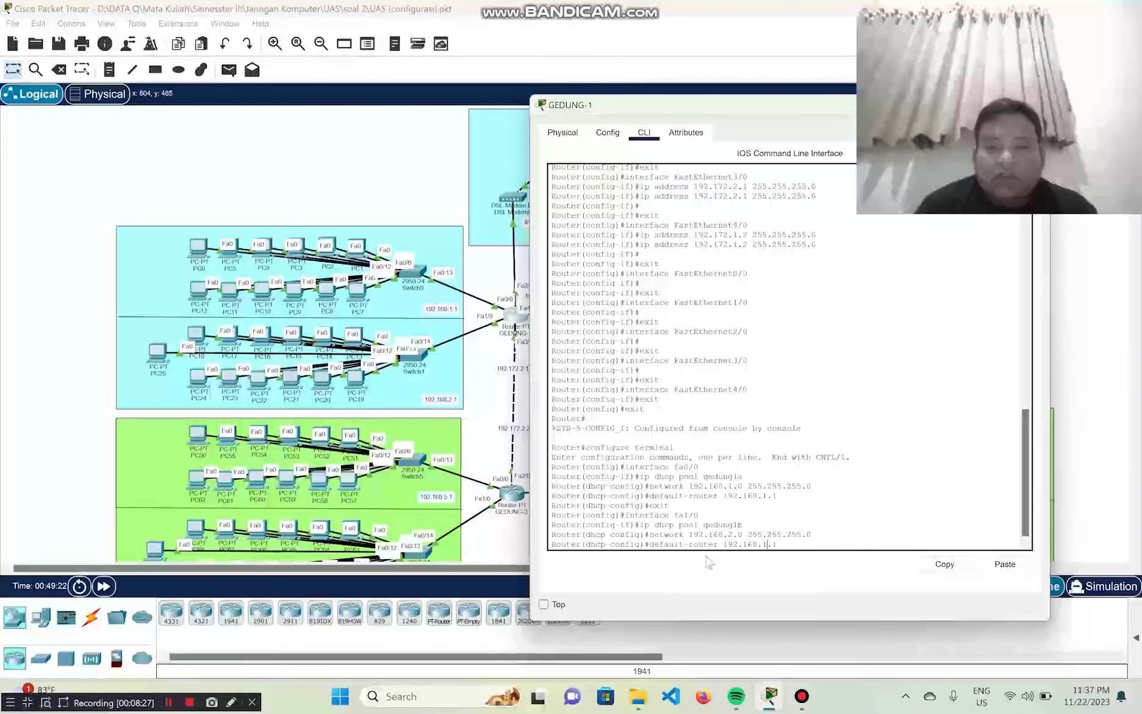
{"action": "key", "text": "BackSpace"}
{"action": "type", "text": "2"}
{"action": "key", "text": "Return"}
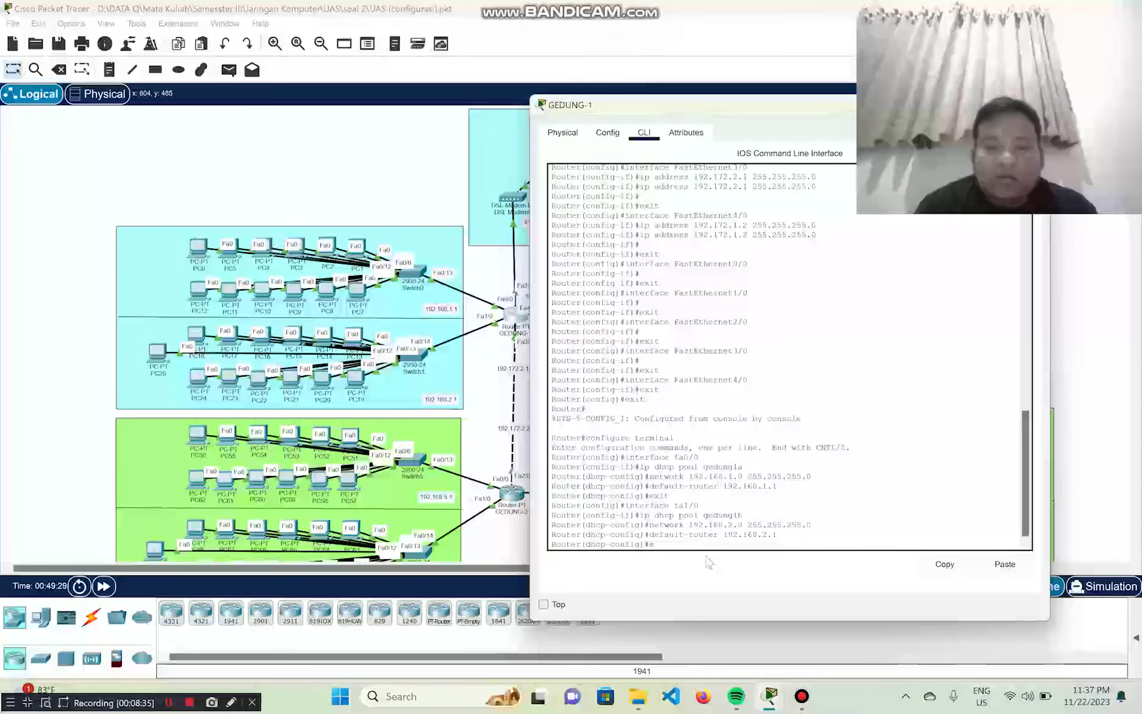
{"action": "type", "text": "exit"}
{"action": "key", "text": "Return"}
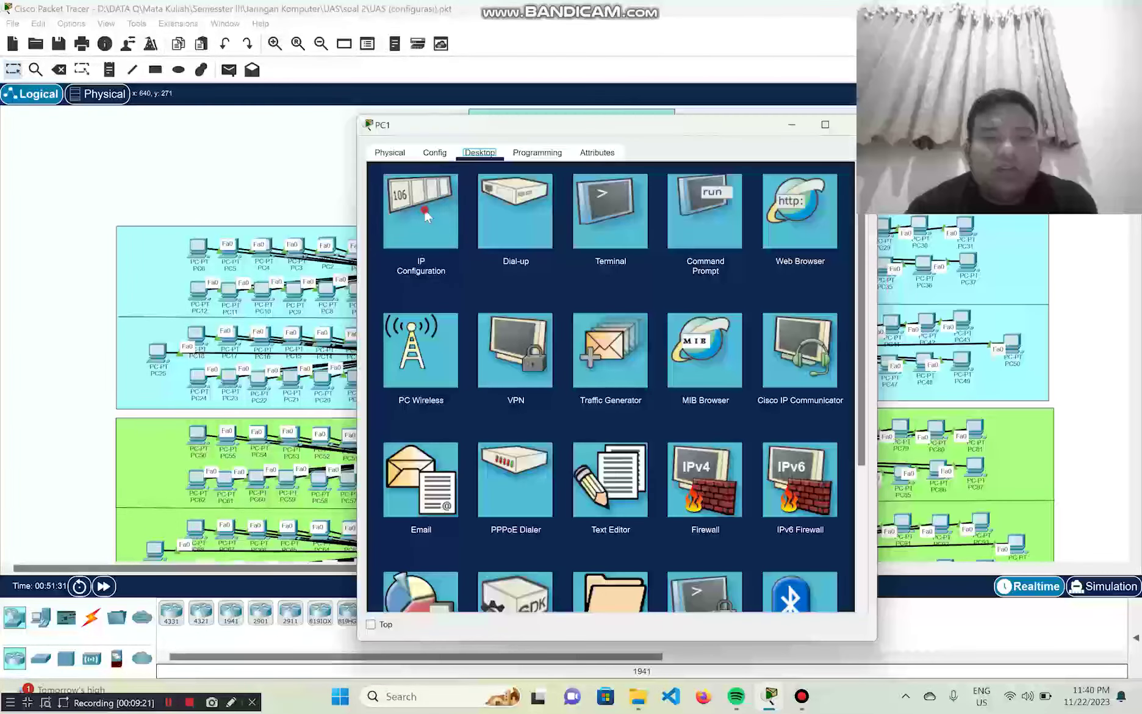
Request an IP address for PC1 through DHCP in its IP configuration and close the PC1 window
{"action": "left_click", "coordinate": [426, 215]}
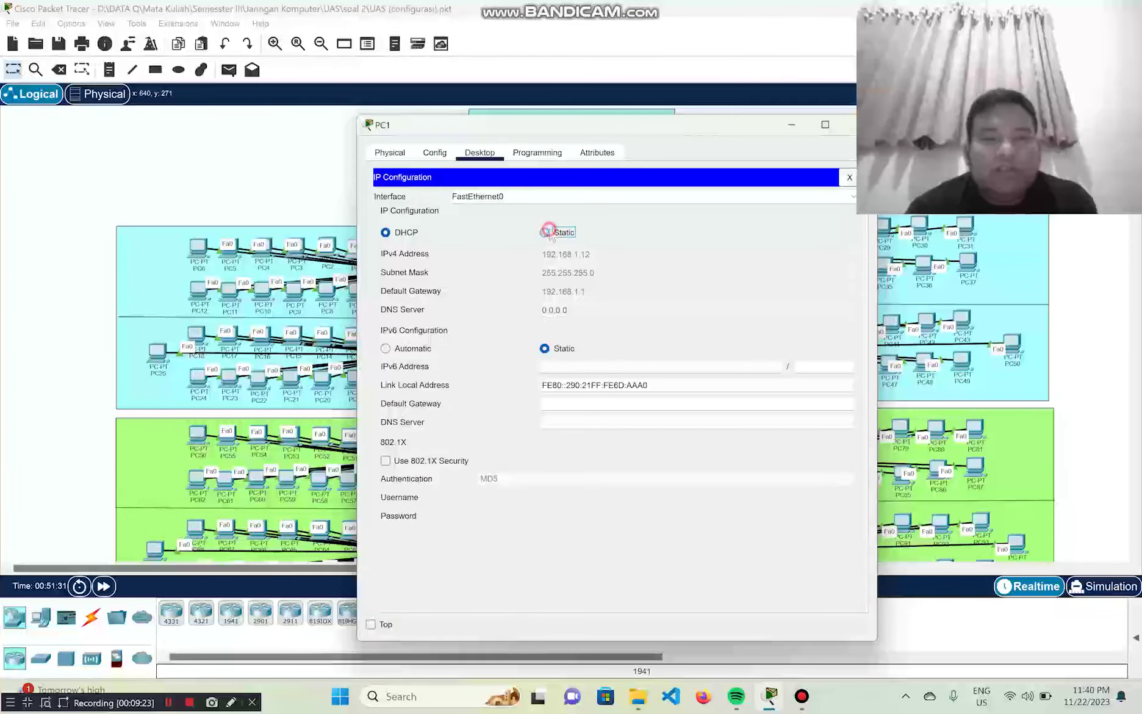
{"action": "left_click", "coordinate": [391, 233]}
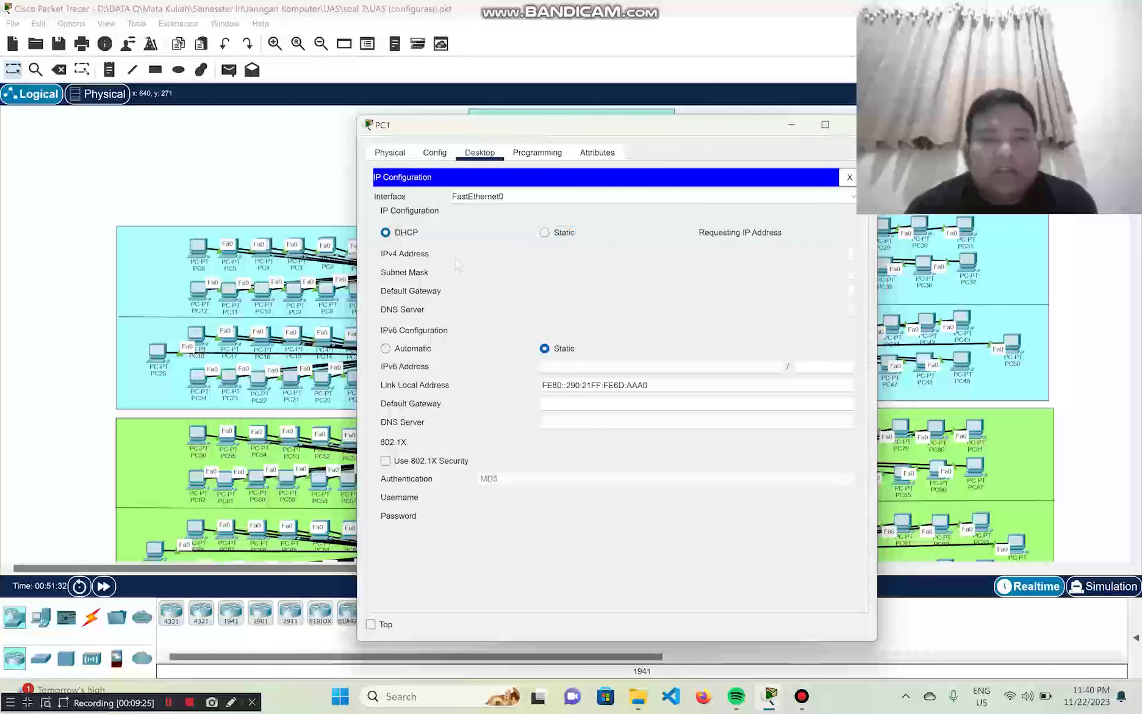
{"action": "left_click_drag", "start_coordinate": [601, 134], "coordinate": [740, 133]}
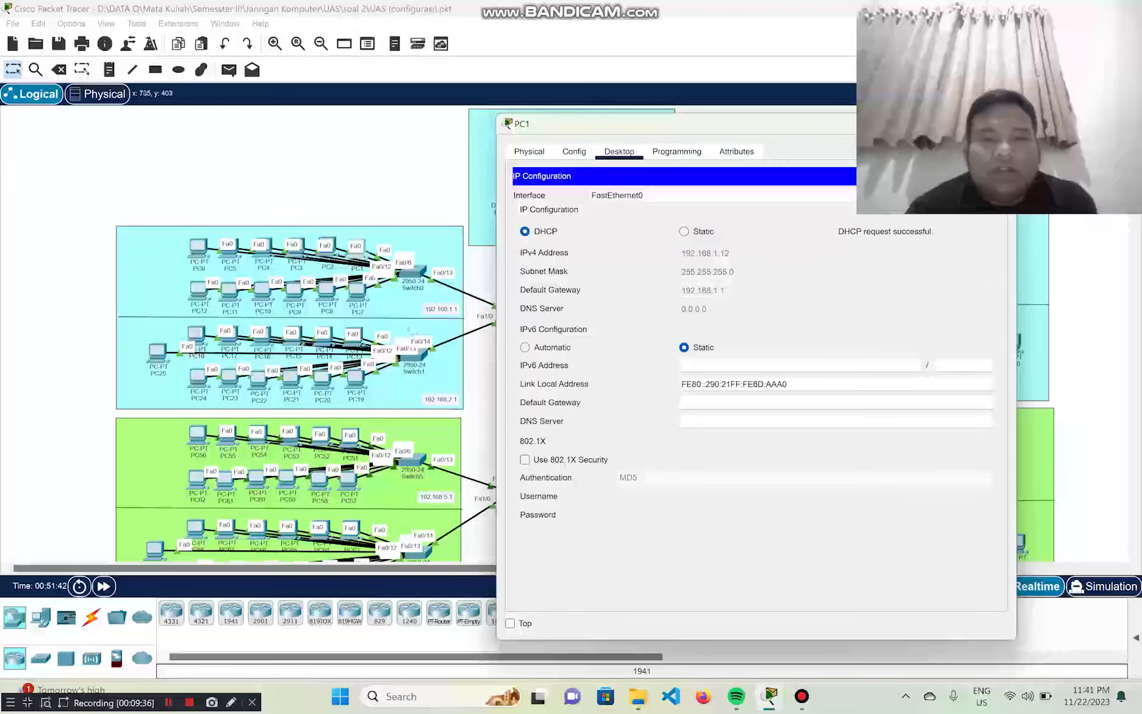
{"action": "left_click_drag", "start_coordinate": [619, 125], "coordinate": [439, 136]}
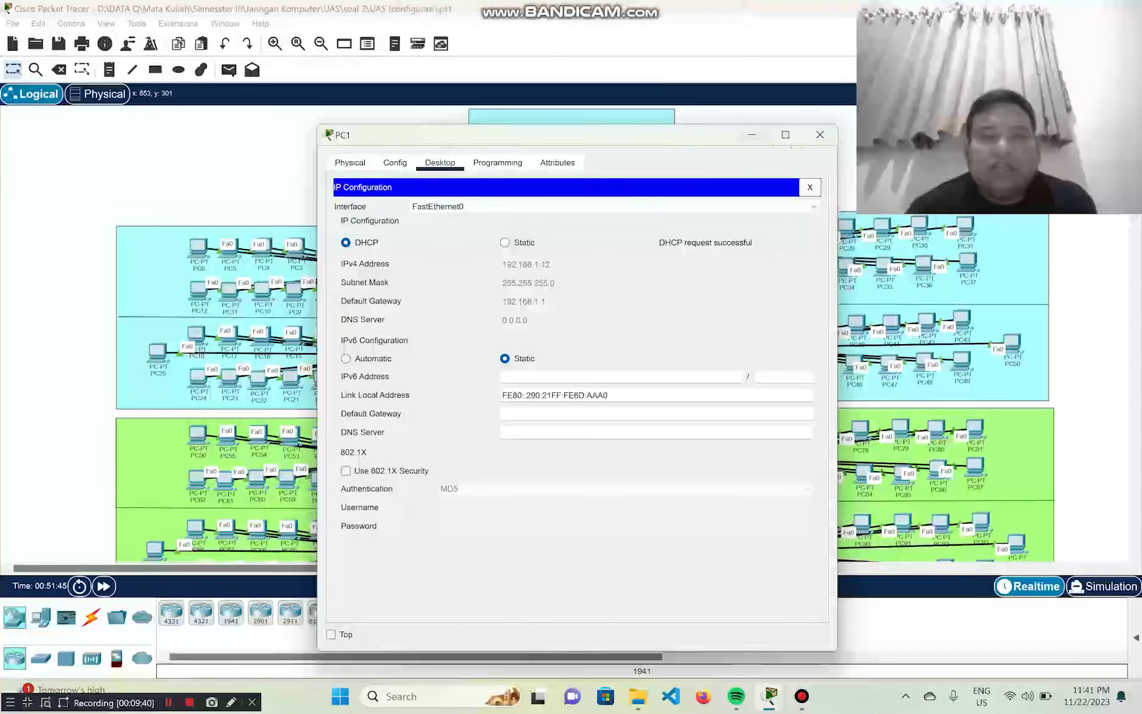
{"action": "left_click", "coordinate": [819, 136]}
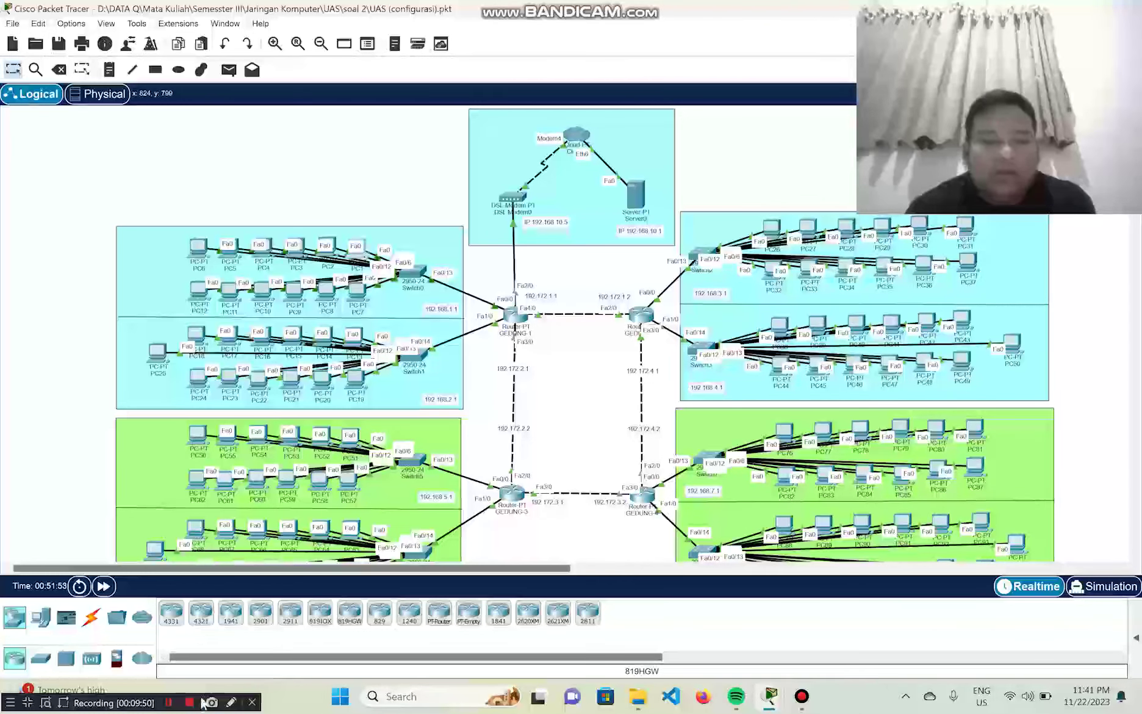
{"action": "left_click", "coordinate": [169, 703]}
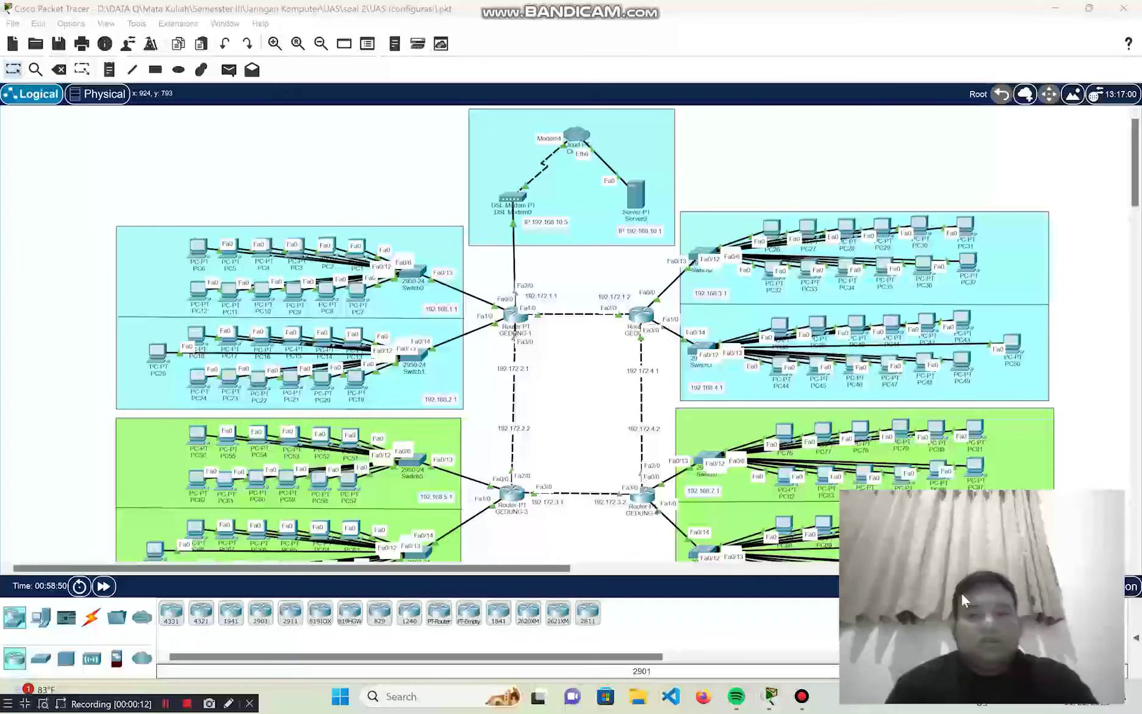
{"action": "left_click_drag", "start_coordinate": [1091, 500], "coordinate": [1123, 15]}
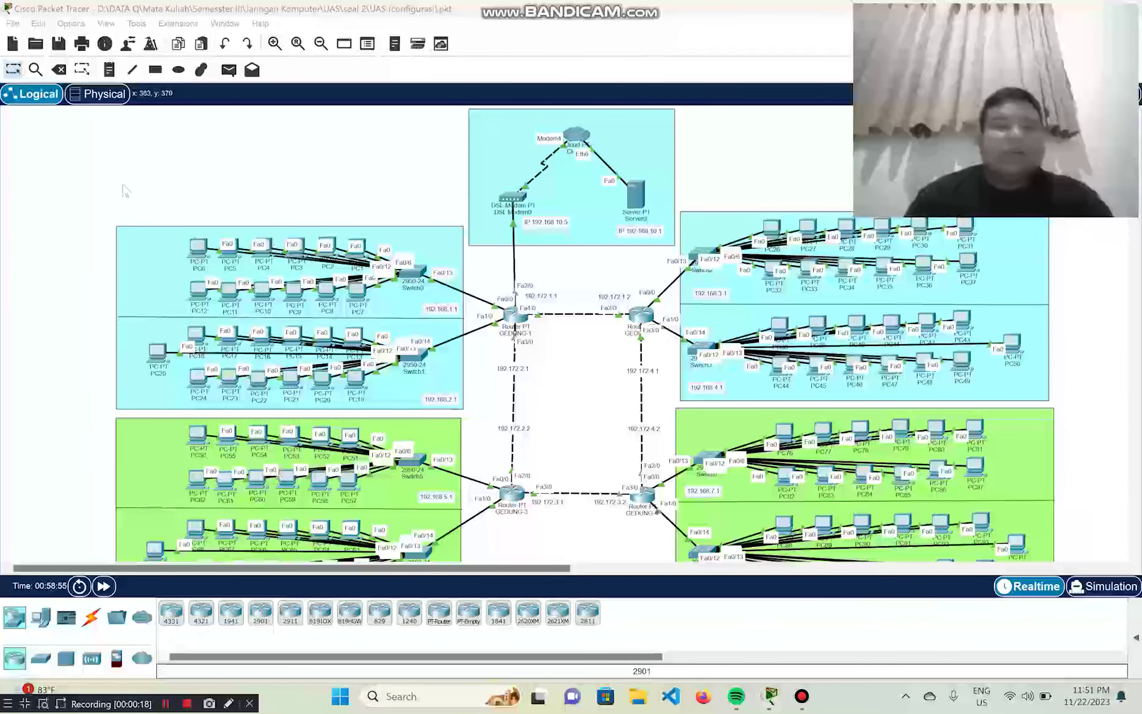
Send a simple PDU from PC6 to PC37 and show the PDU list to check its status
{"action": "left_click", "coordinate": [228, 69]}
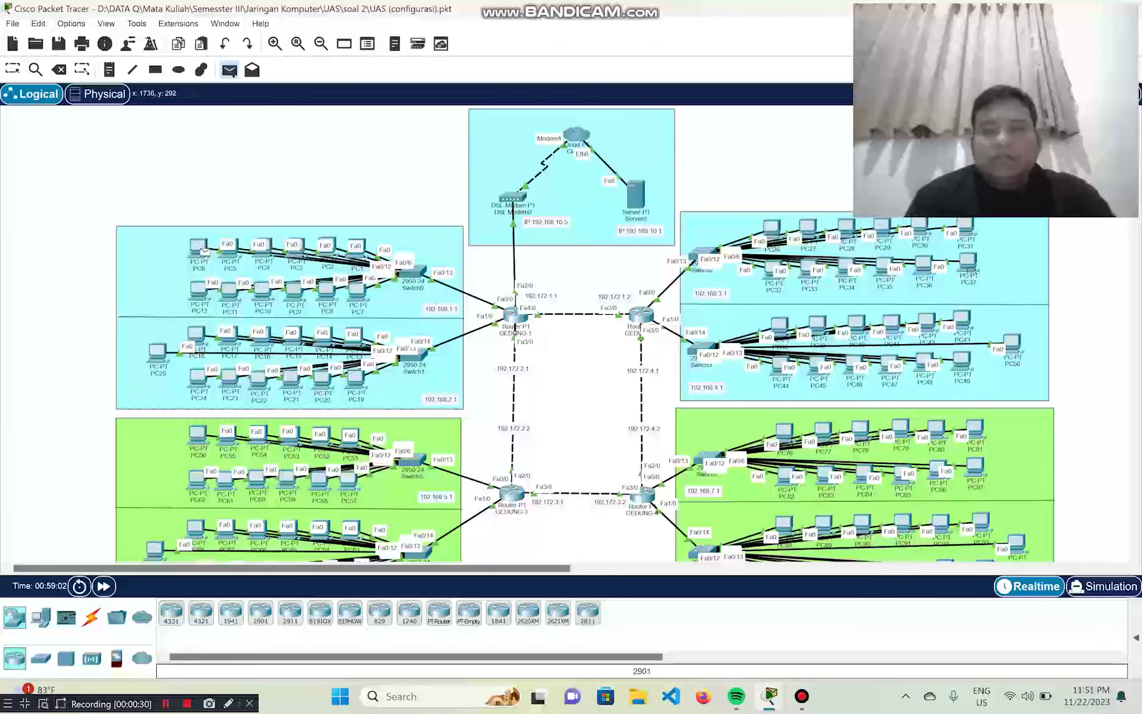
{"action": "mouse_move", "coordinate": [969, 264]}
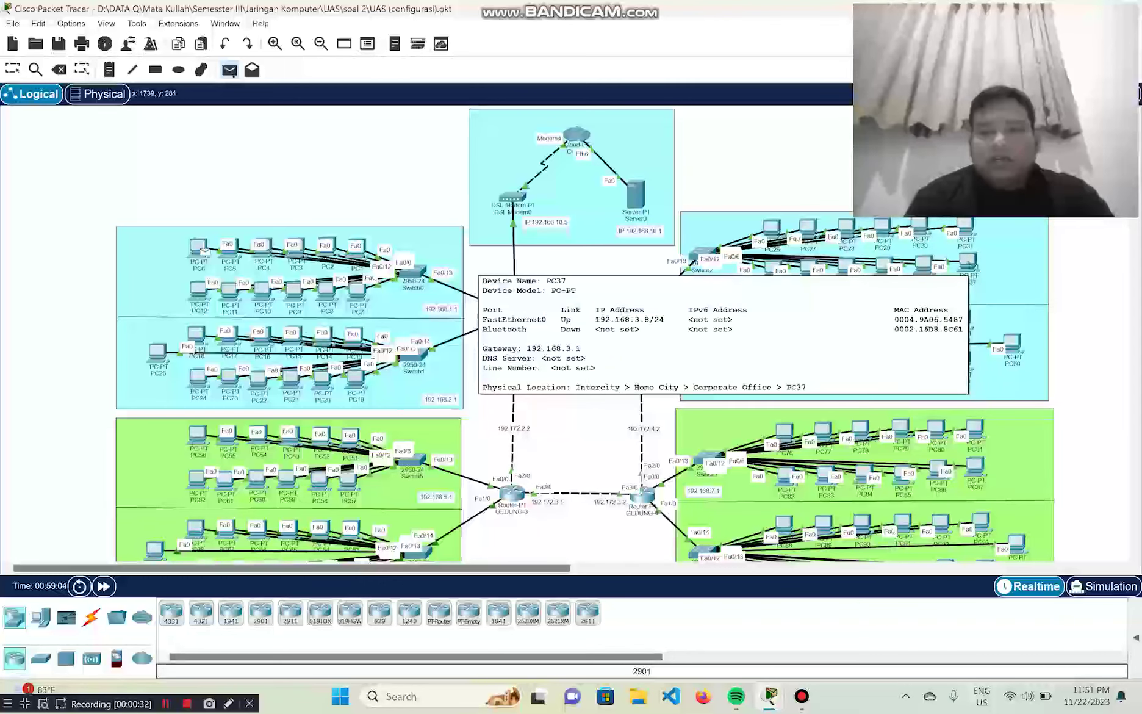
{"action": "key", "text": "Escape"}
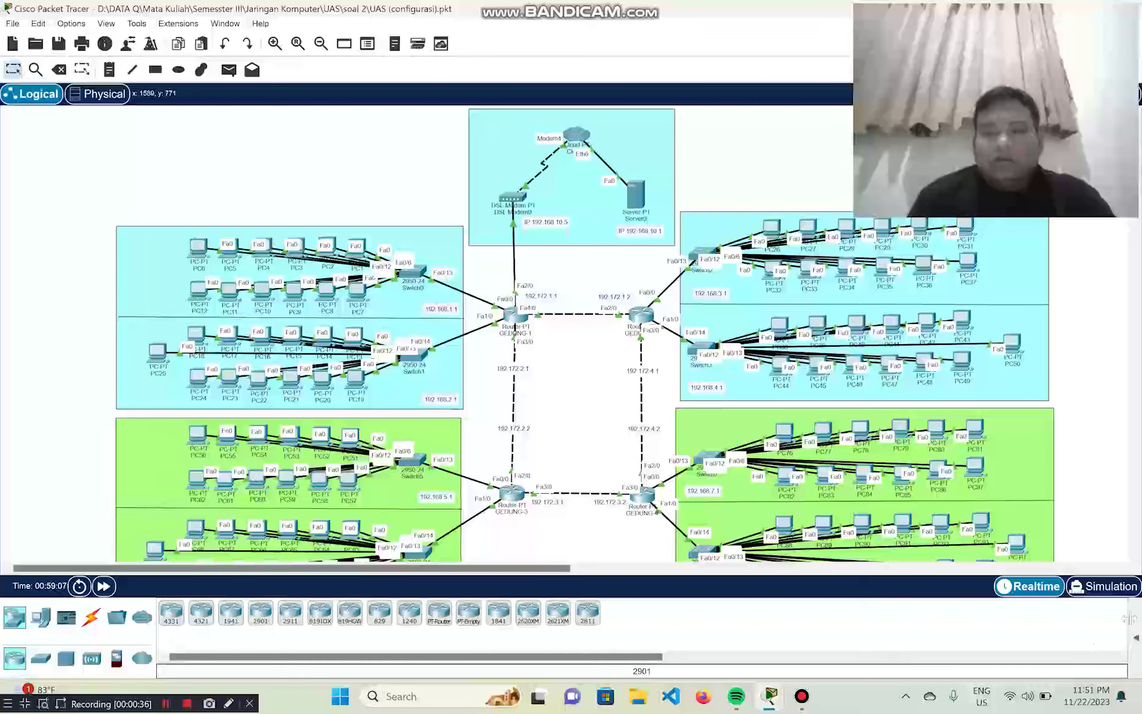
{"action": "left_click", "coordinate": [1136, 637]}
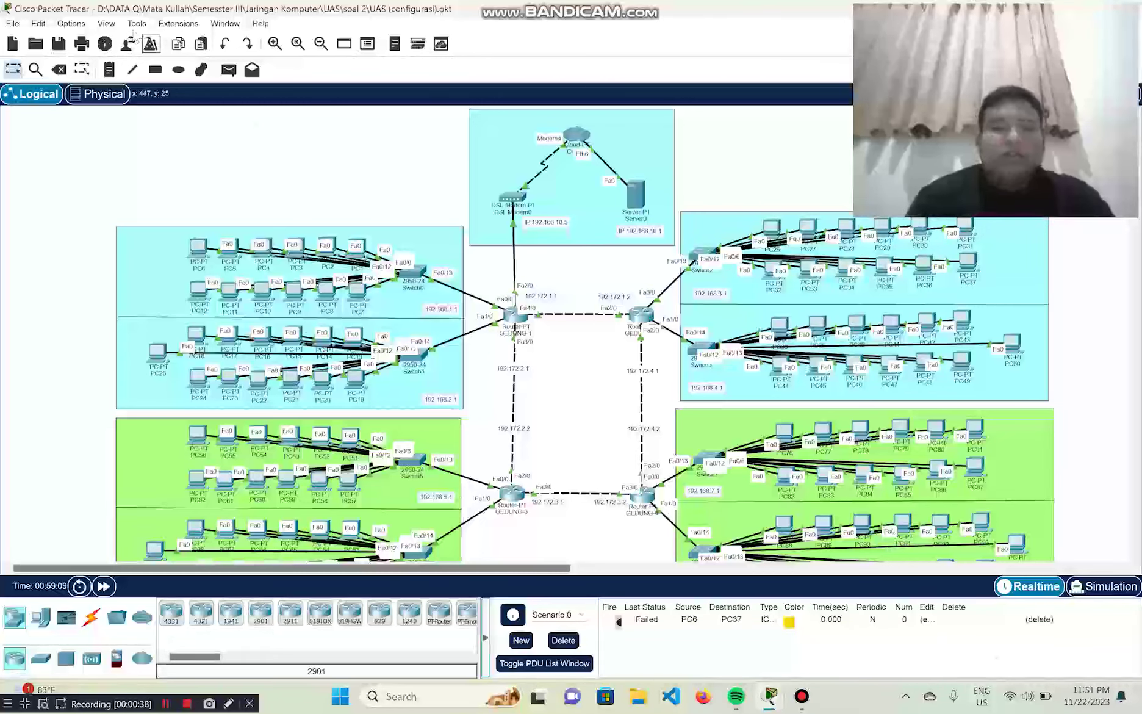
Repeat the connectivity test with another simple PDU from PC6 to PC37
{"action": "left_click", "coordinate": [229, 70]}
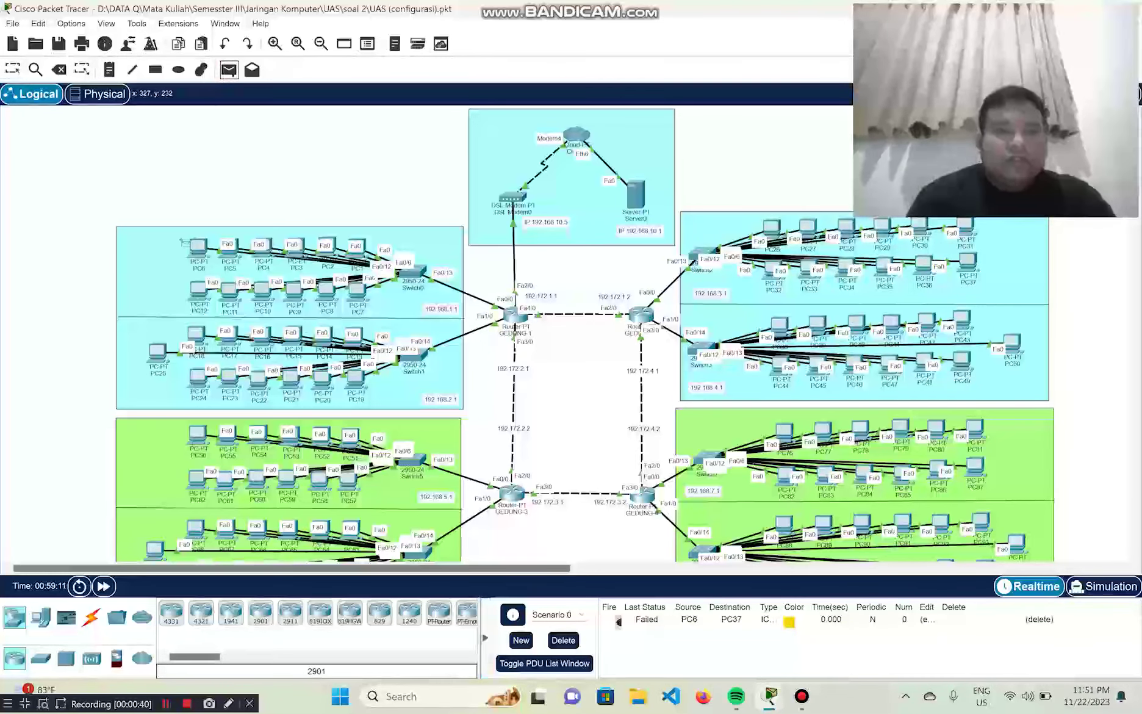
{"action": "left_click", "coordinate": [194, 245]}
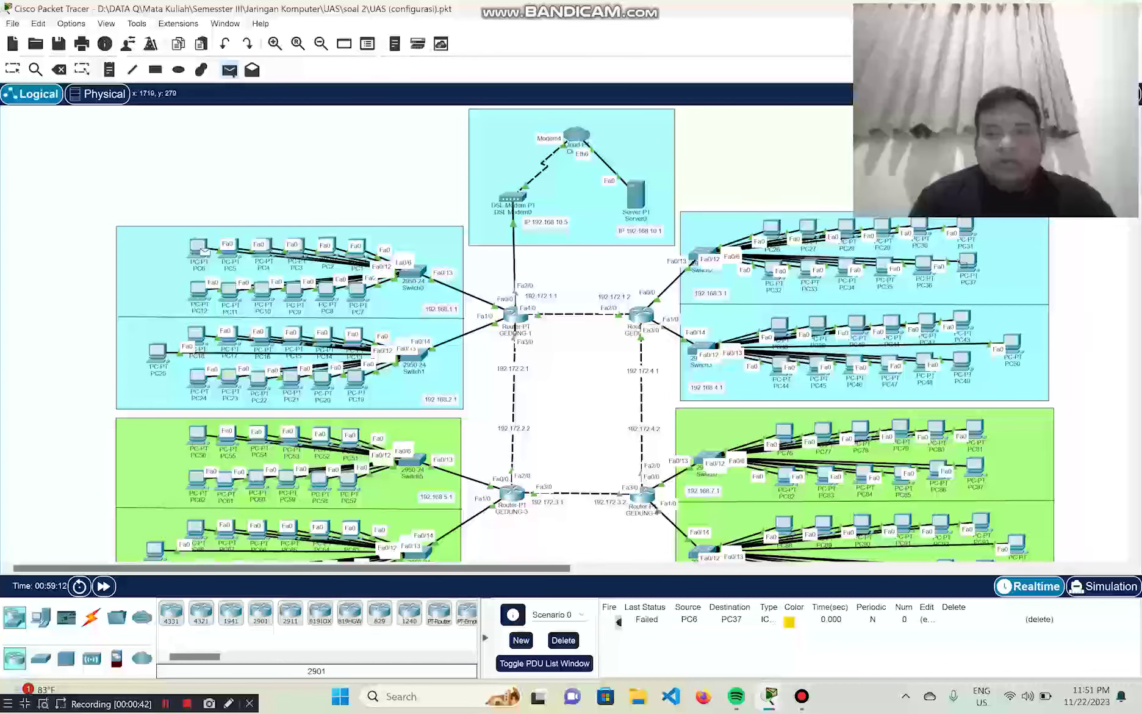
{"action": "left_click", "coordinate": [968, 265]}
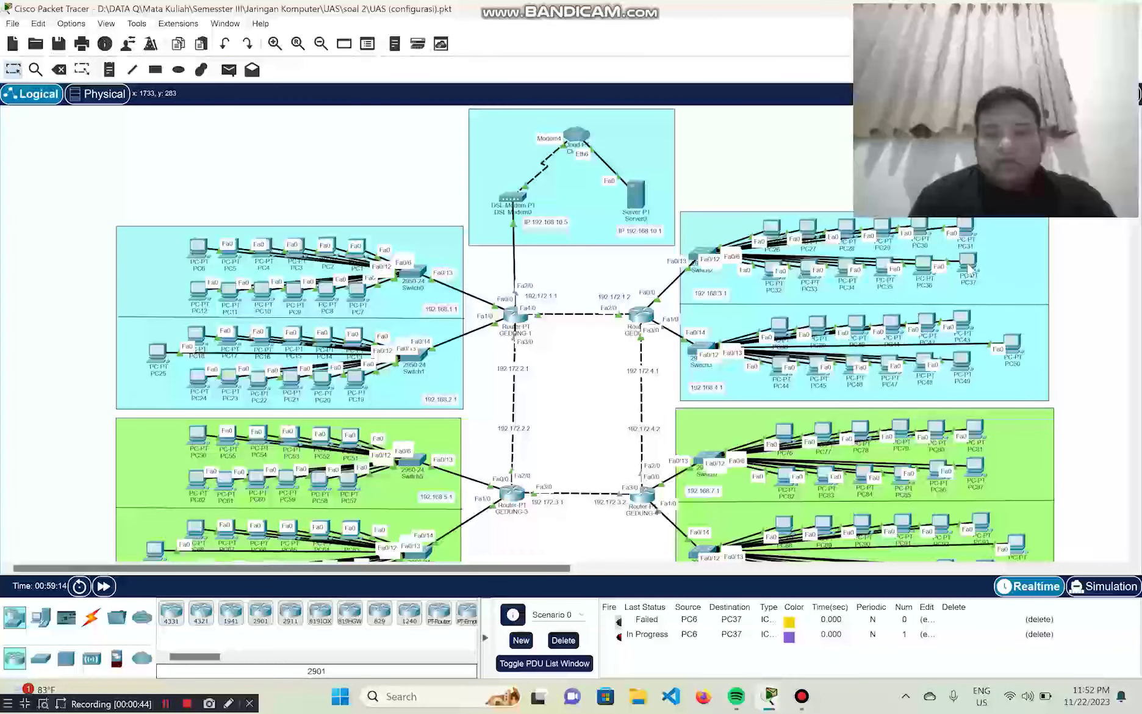
Test connectivity from PC6 to Server0 with a simple PDU
{"action": "left_click", "coordinate": [227, 72]}
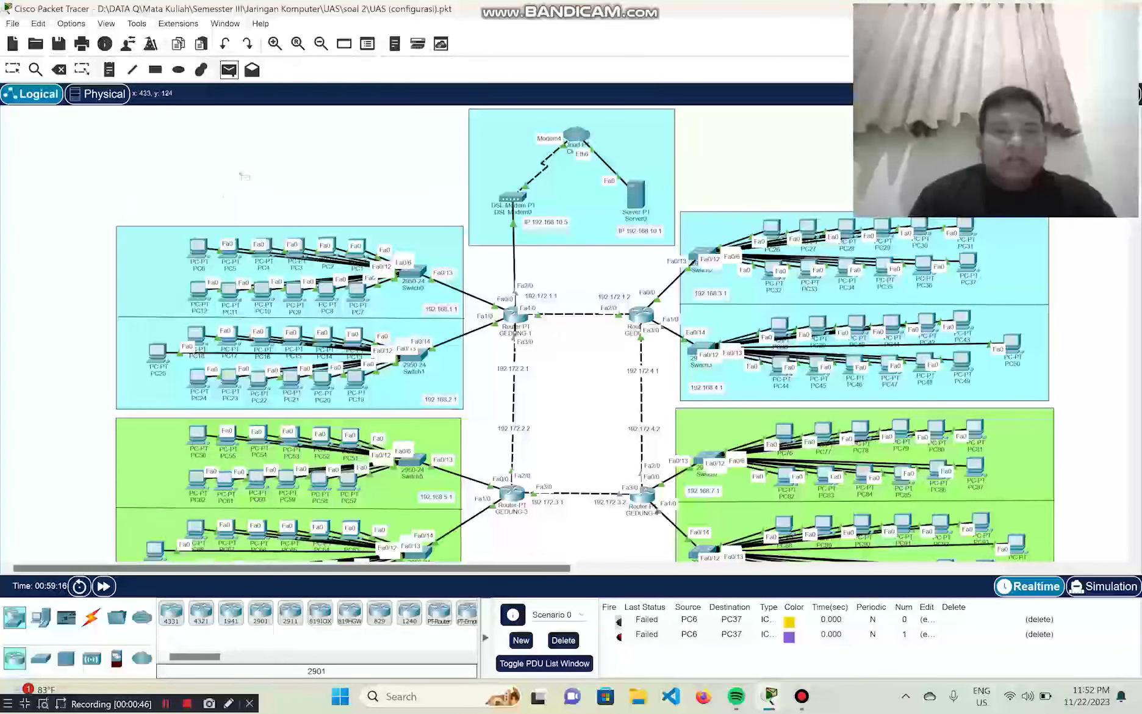
{"action": "left_click", "coordinate": [201, 244]}
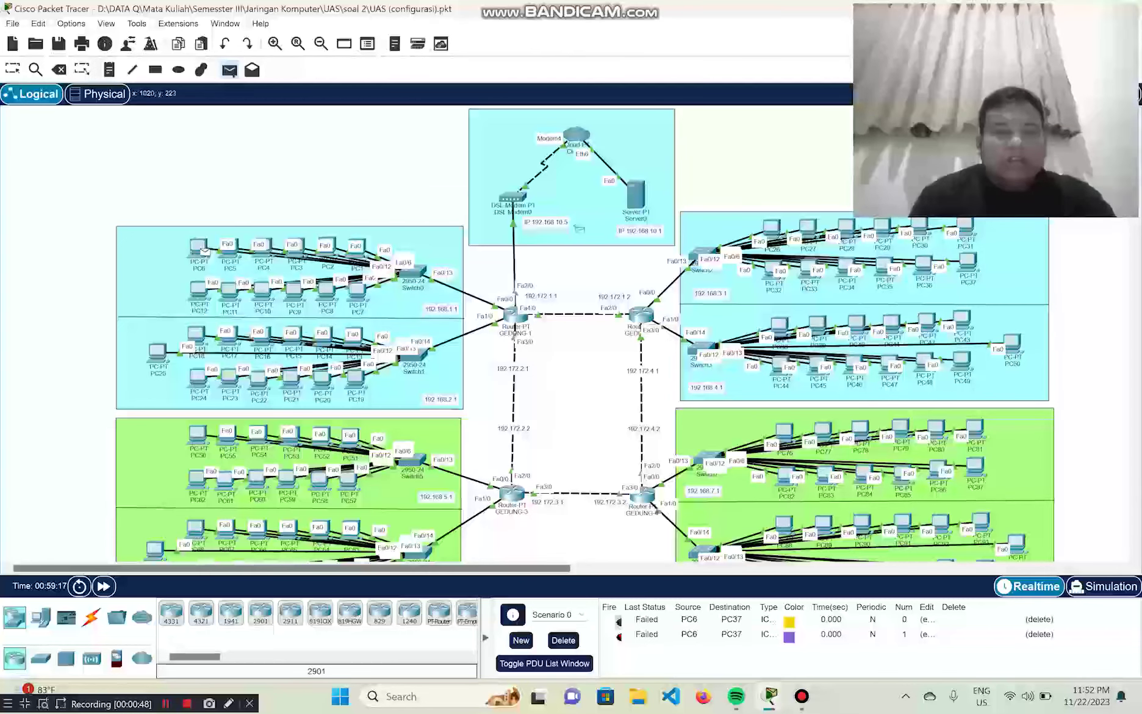
{"action": "left_click", "coordinate": [634, 201]}
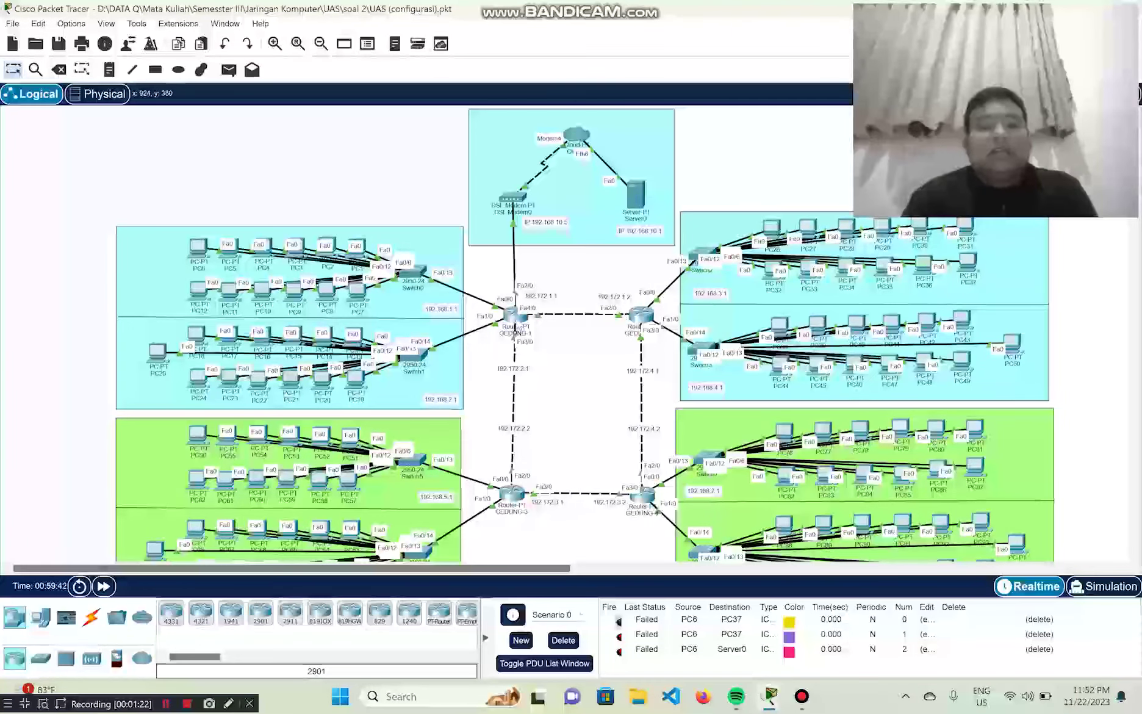
Open the RIP routing settings of router GEDUNG-1 and add the network 192.168.10.0
{"action": "left_click", "coordinate": [516, 319]}
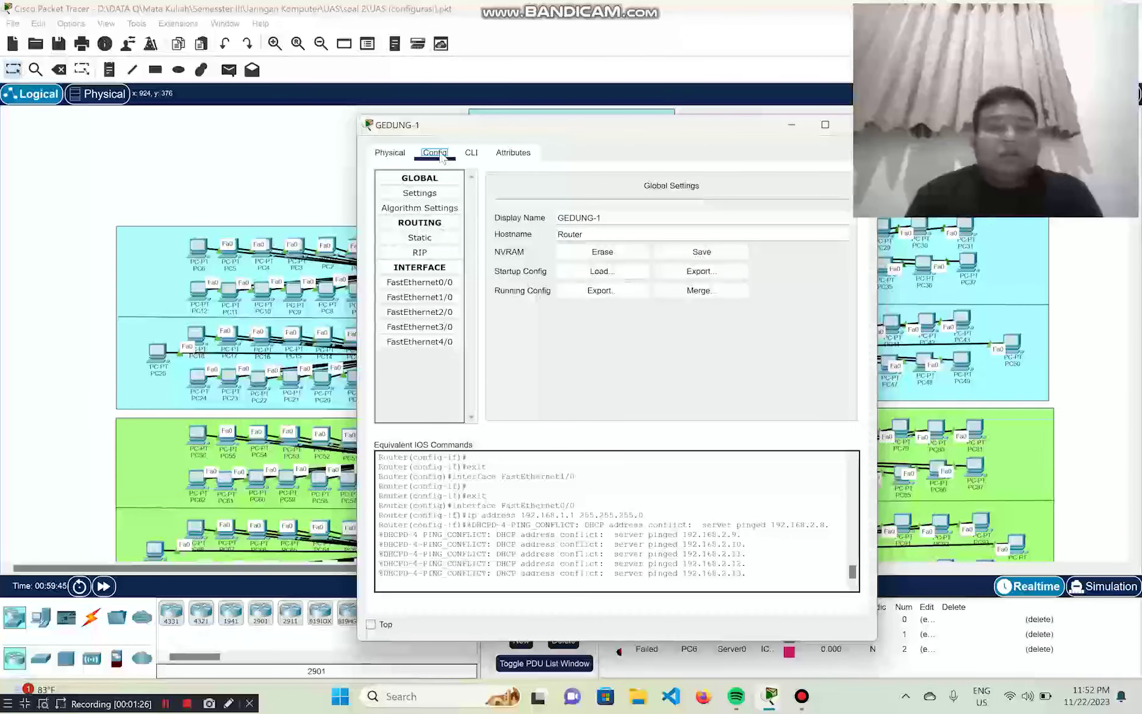
{"action": "left_click", "coordinate": [430, 254]}
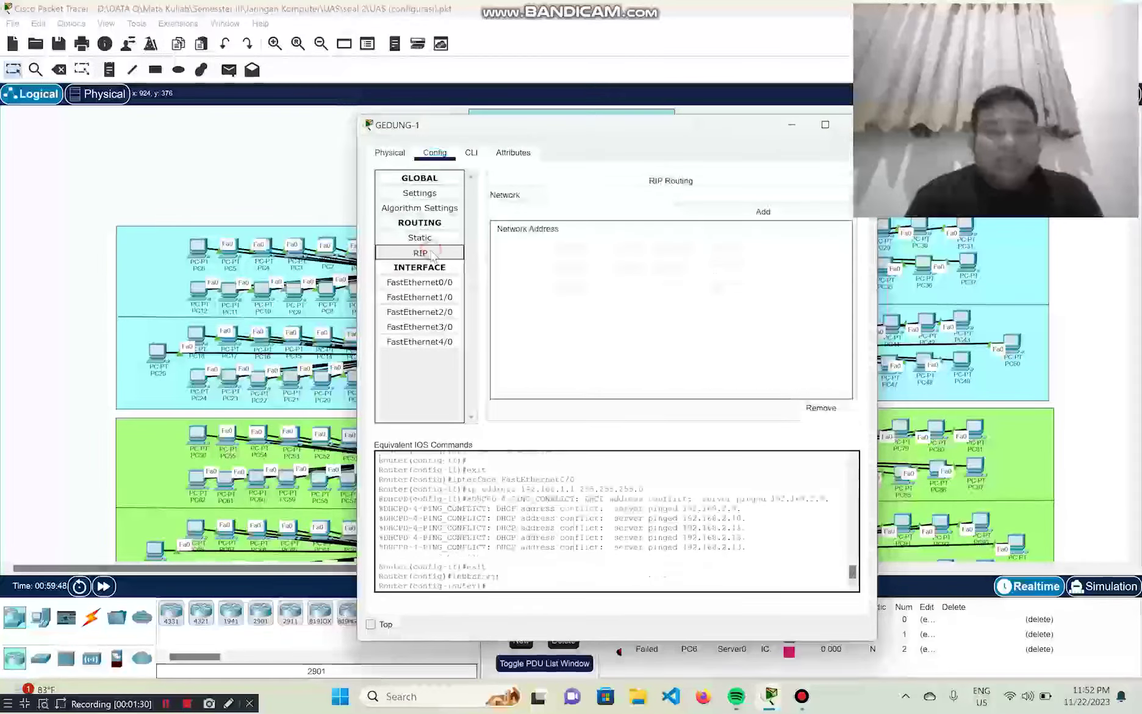
{"action": "left_click_drag", "start_coordinate": [610, 128], "coordinate": [859, 202]}
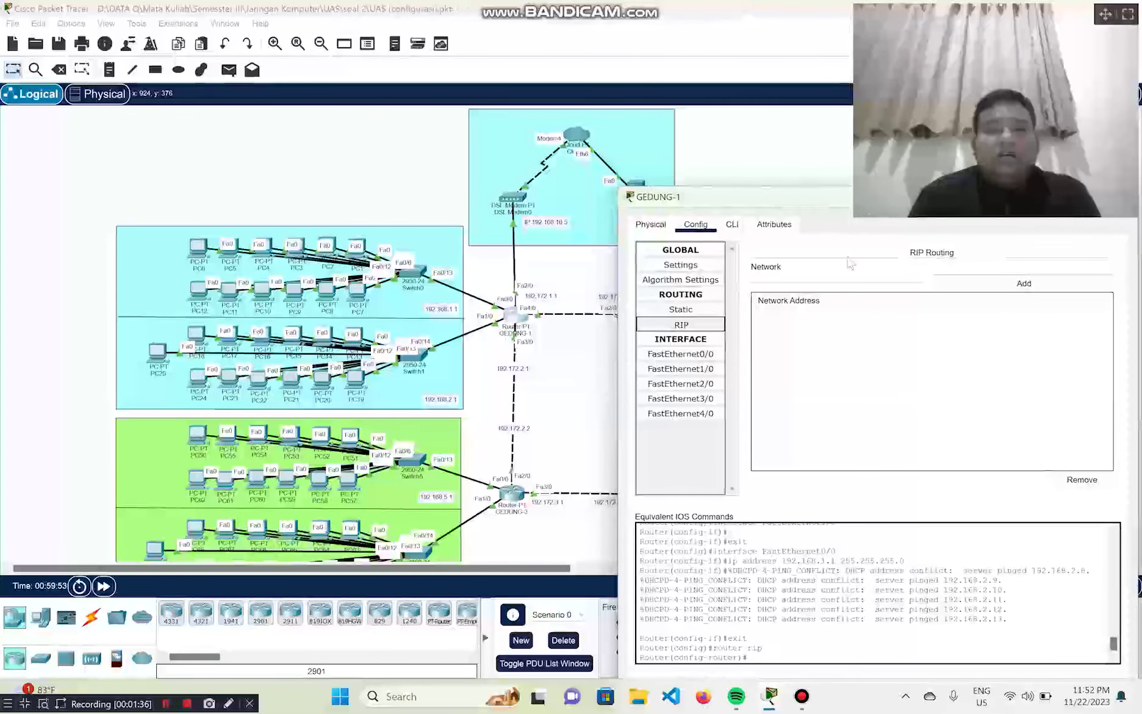
{"action": "left_click", "coordinate": [973, 267]}
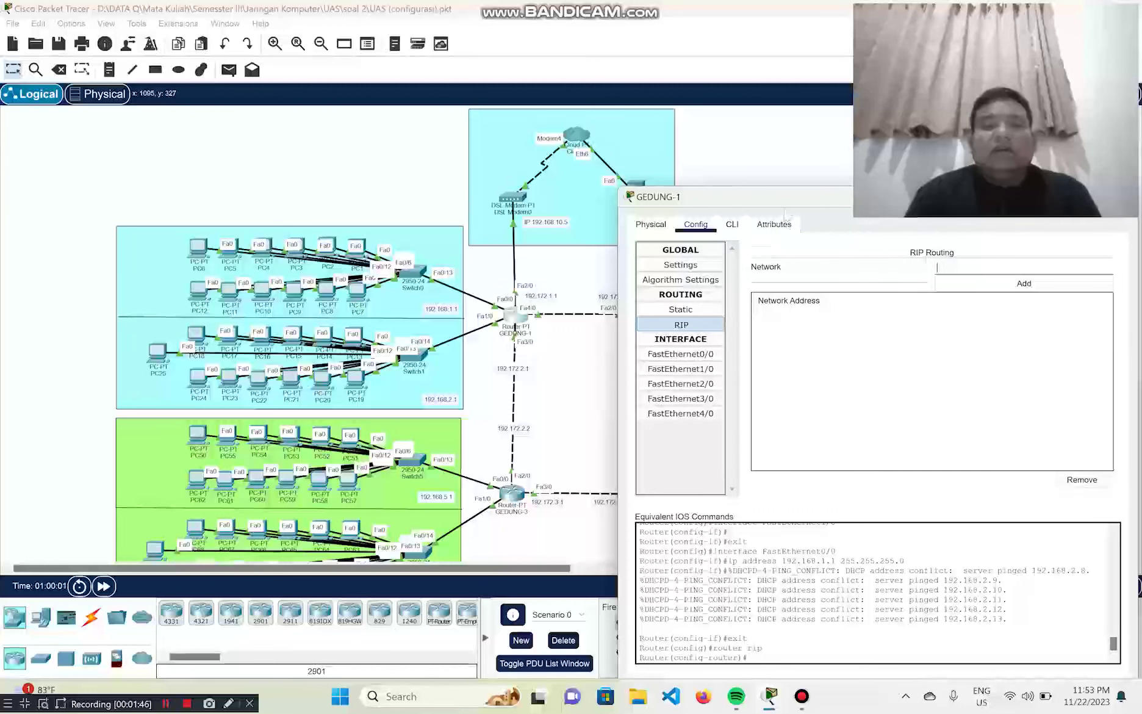
{"action": "left_click_drag", "start_coordinate": [784, 205], "coordinate": [787, 226]}
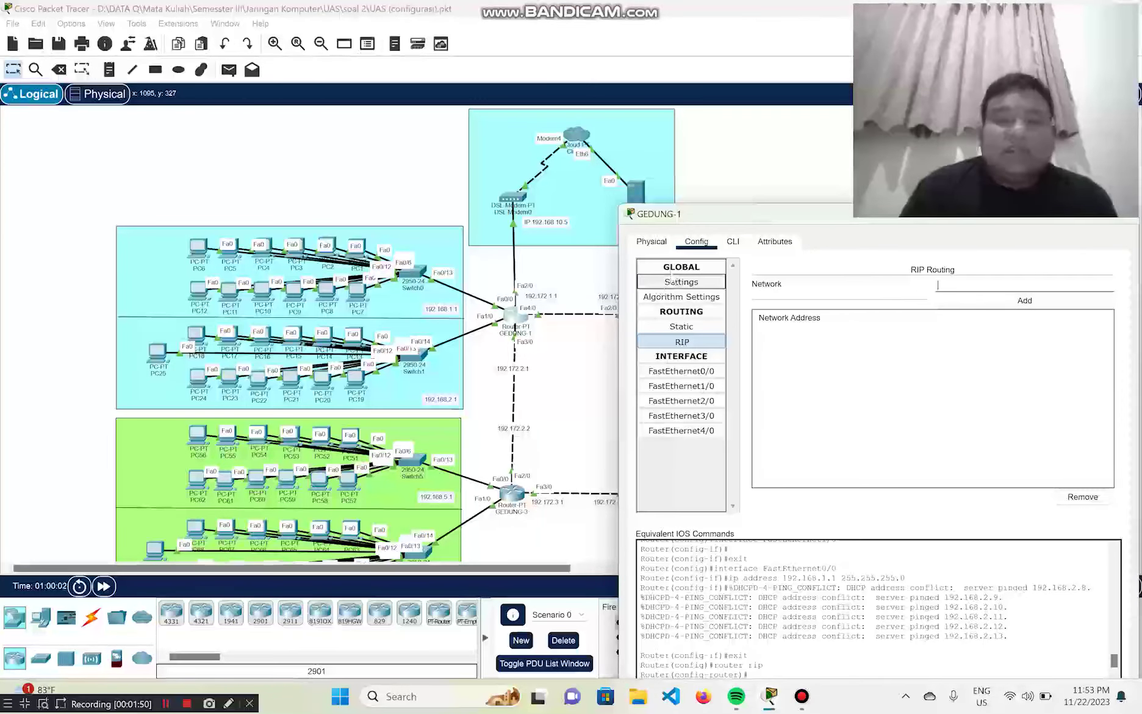
{"action": "left_click_drag", "start_coordinate": [781, 213], "coordinate": [785, 218]}
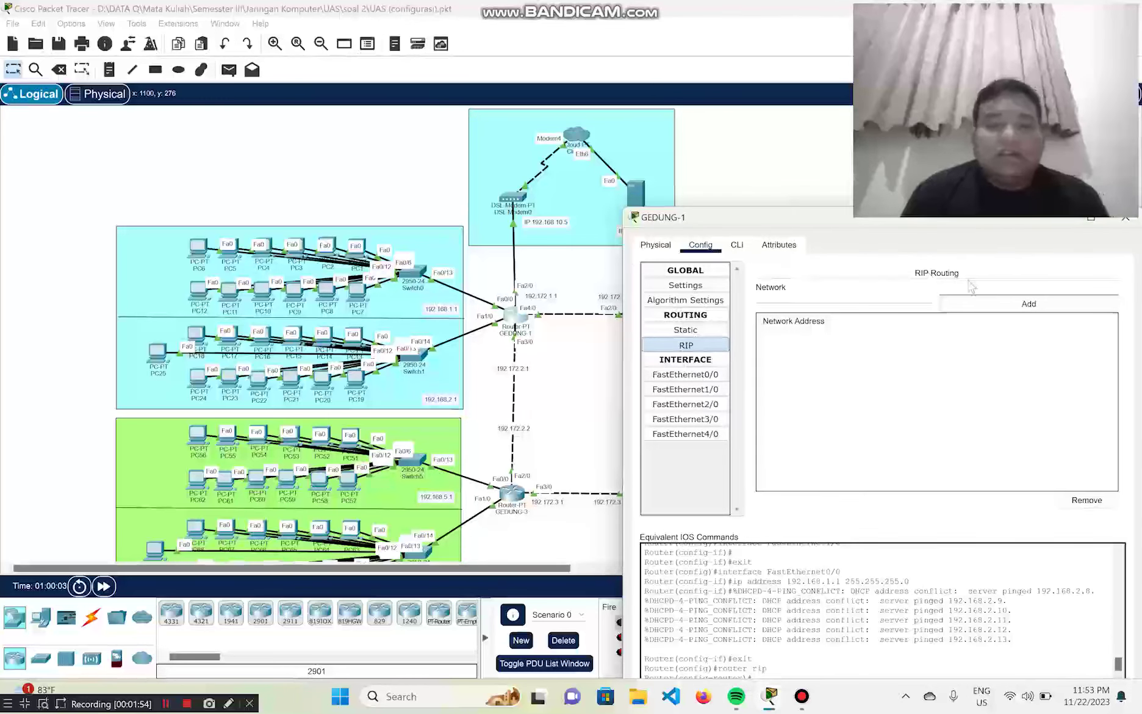
{"action": "type", "text": "192"}
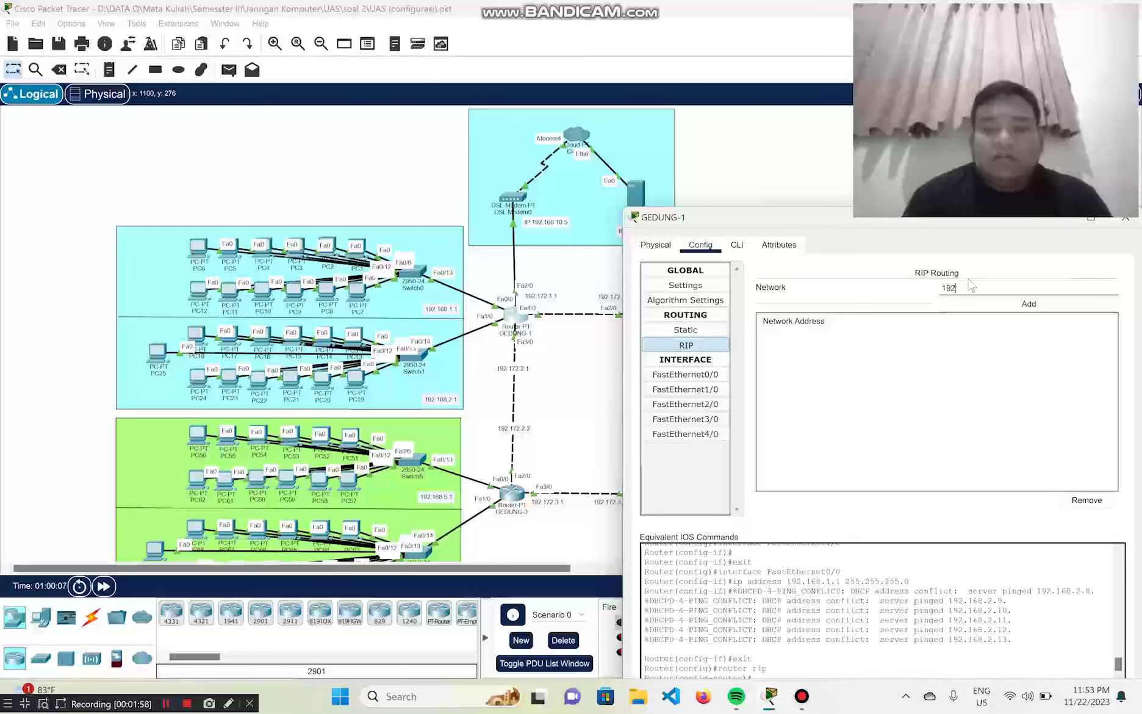
{"action": "type", "text": ".168.1"}
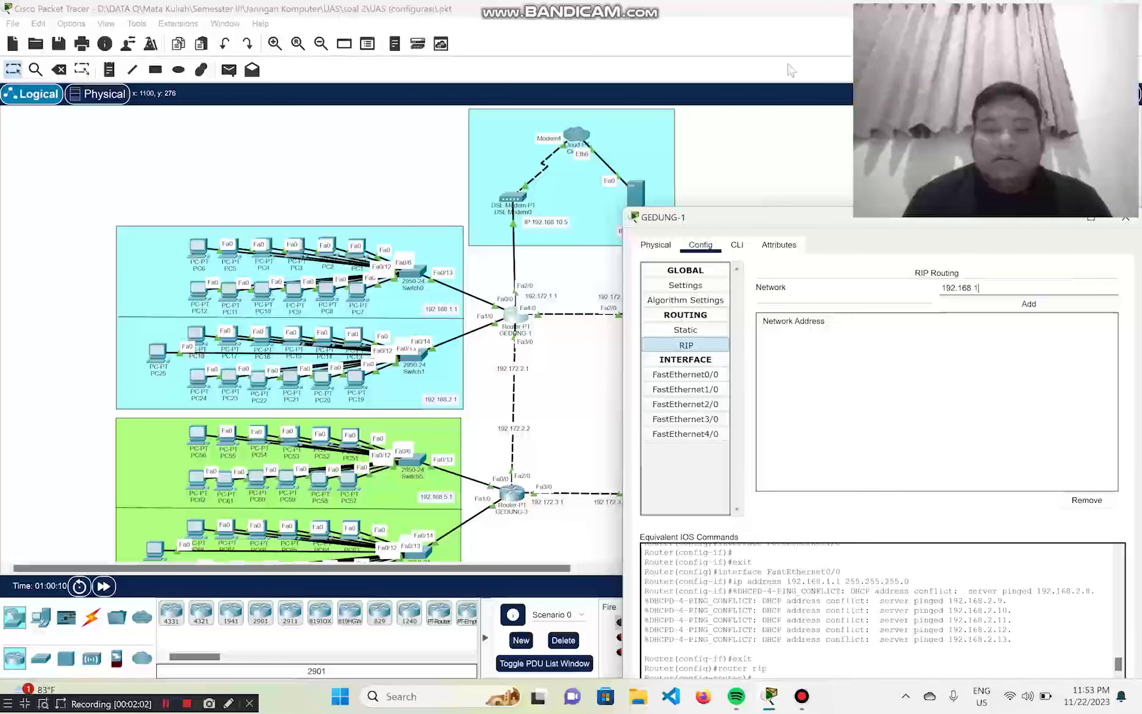
{"action": "type", "text": "0.0"}
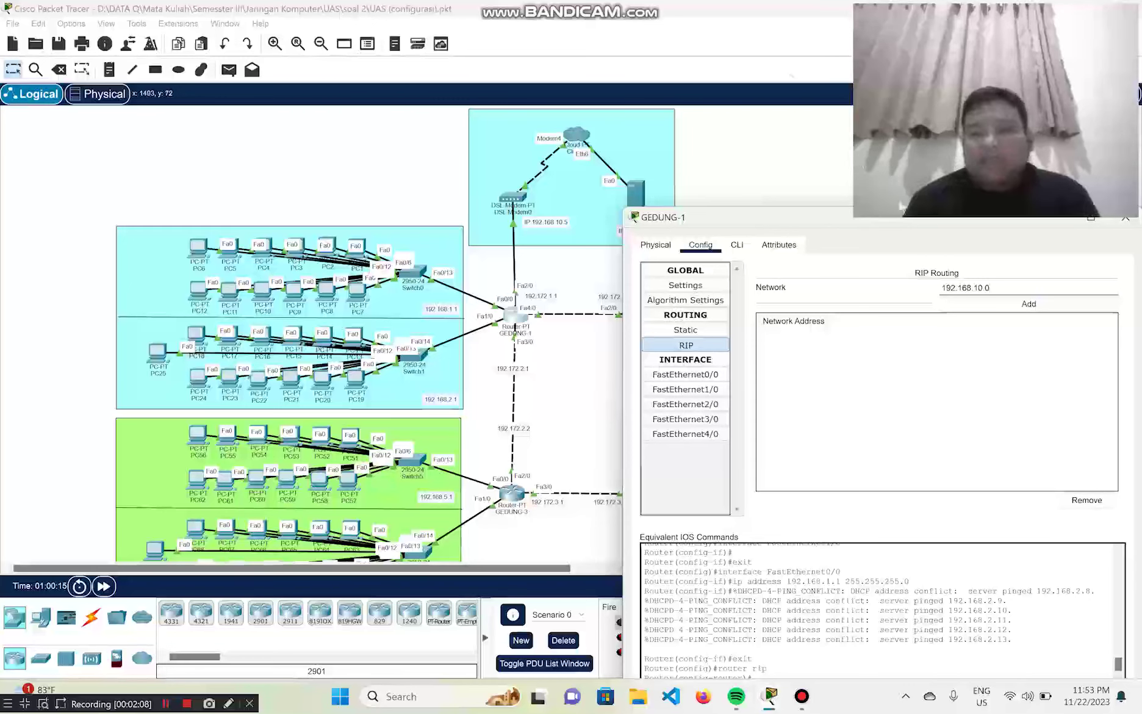
{"action": "left_click", "coordinate": [999, 310]}
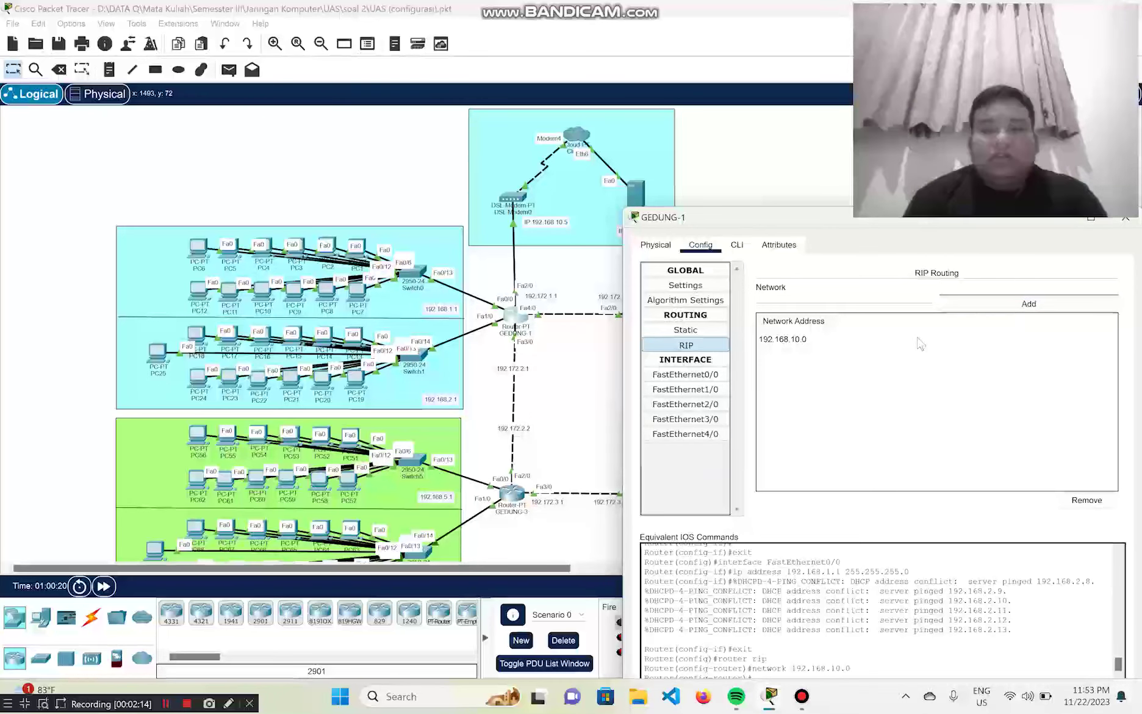
Enter the network 192.168.1.0 for GEDUNG-1's RIP routing, copy the address for reuse, and add it
{"action": "type", "text": "192"}
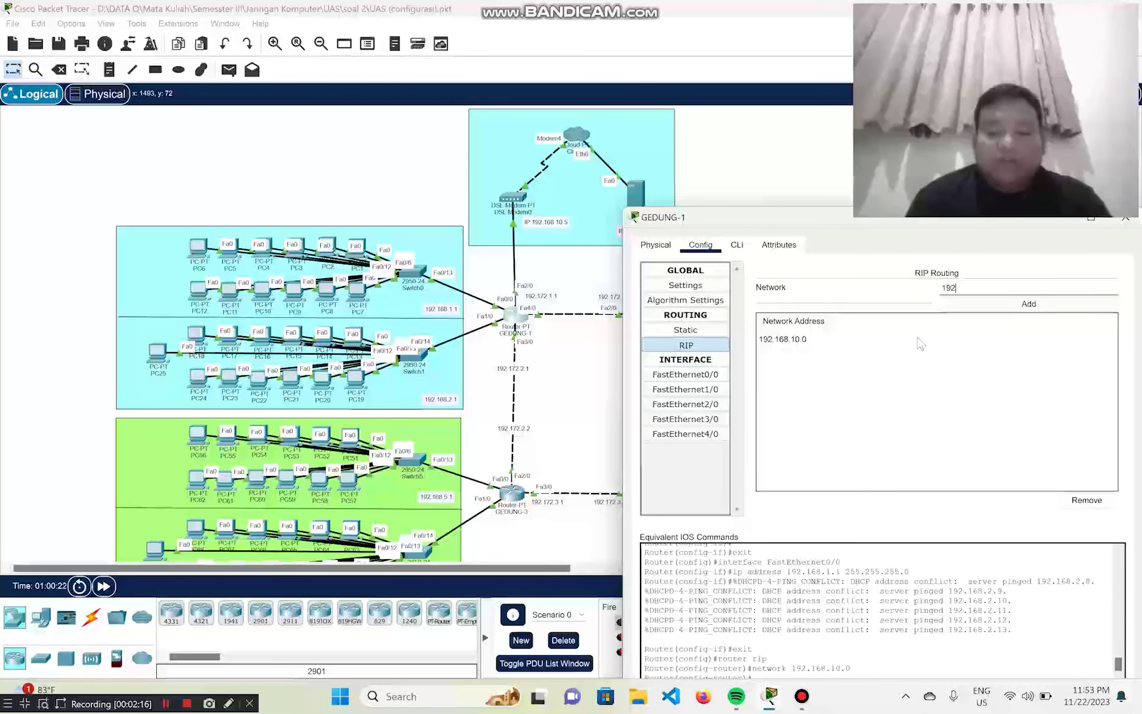
{"action": "type", "text": ".168."}
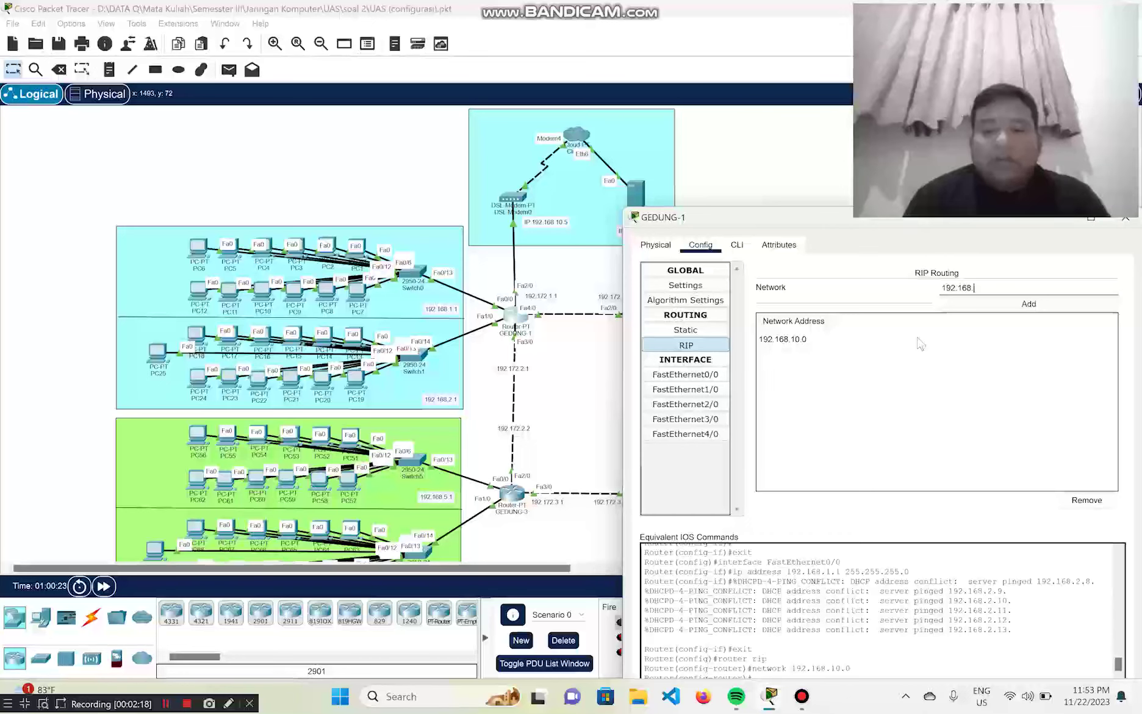
{"action": "type", "text": "1.0"}
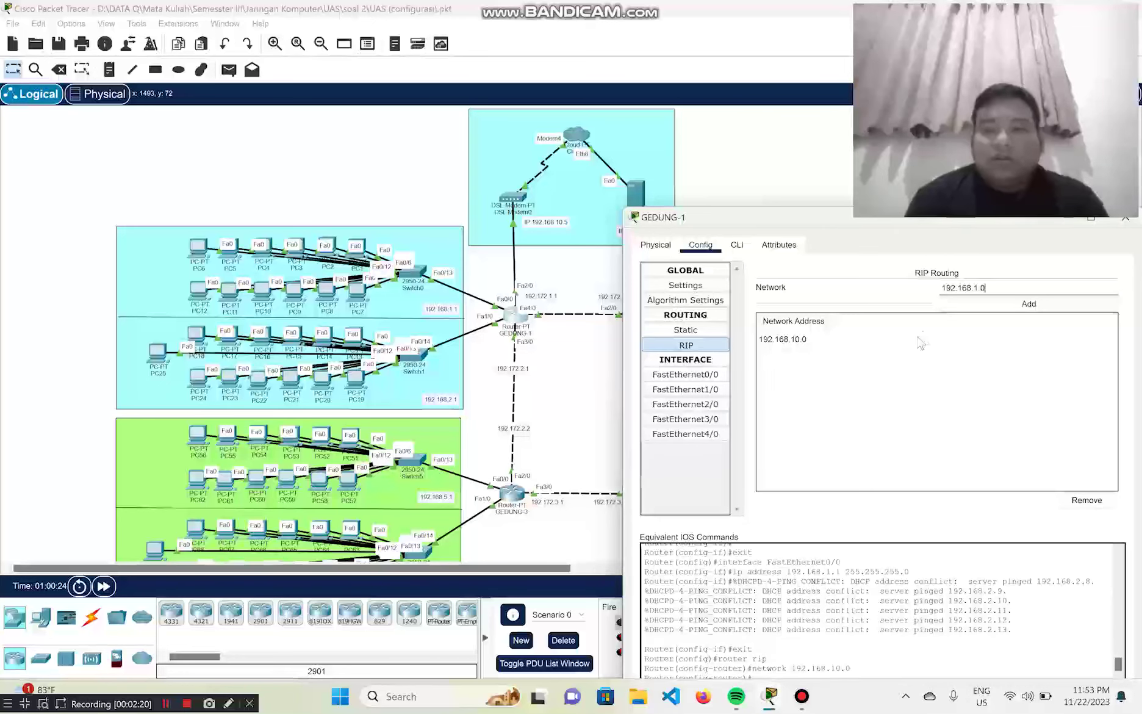
{"action": "key", "text": "ctrl+a"}
{"action": "key", "text": "ctrl+c"}
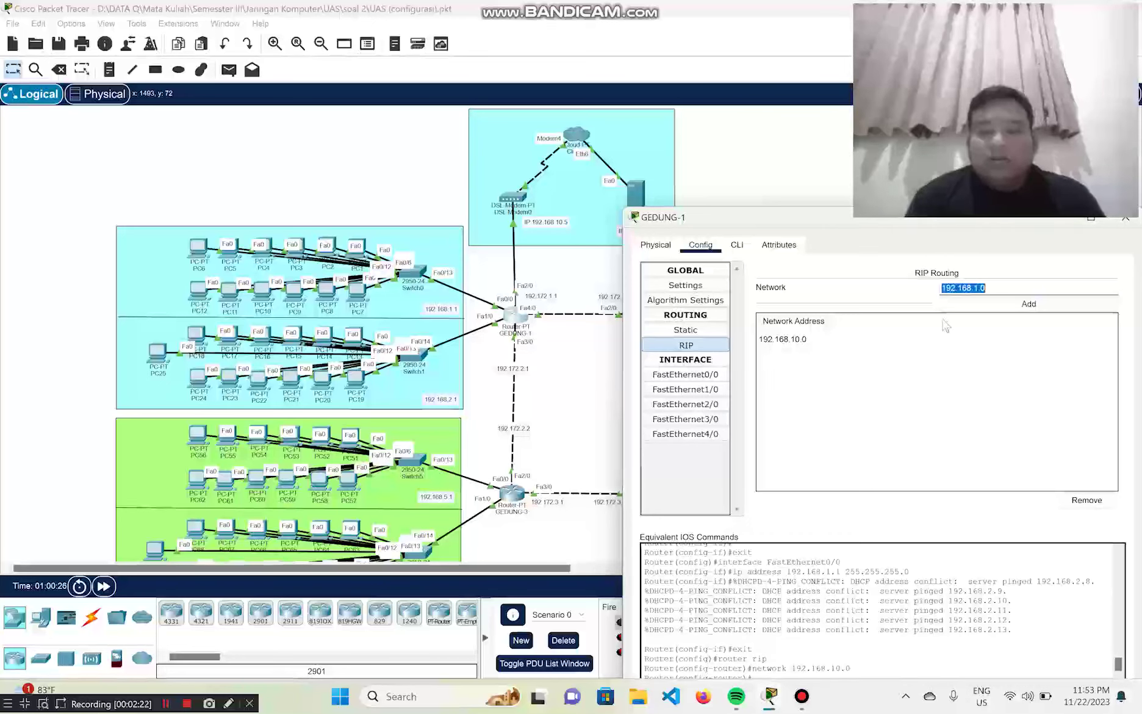
{"action": "left_click", "coordinate": [1008, 305]}
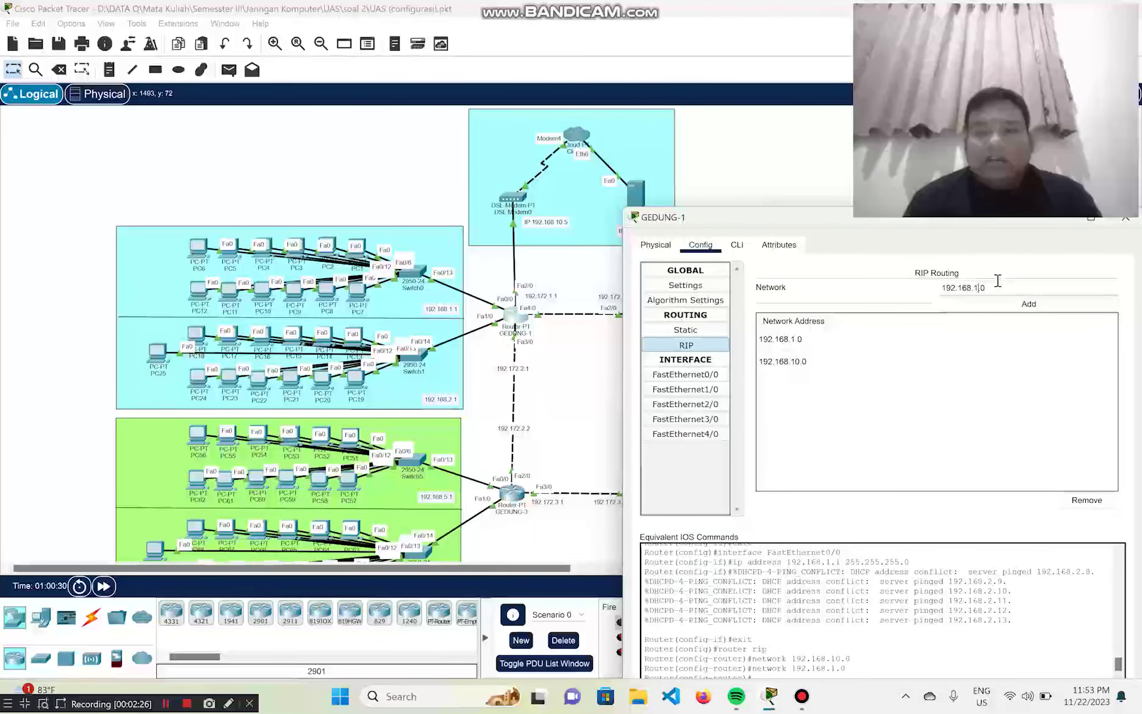
Add the networks 192.168.2.0 and 192.168.3.0 to GEDUNG-1's RIP routing, based on the copied address
{"action": "key", "text": "BackSpace"}
{"action": "type", "text": "2"}
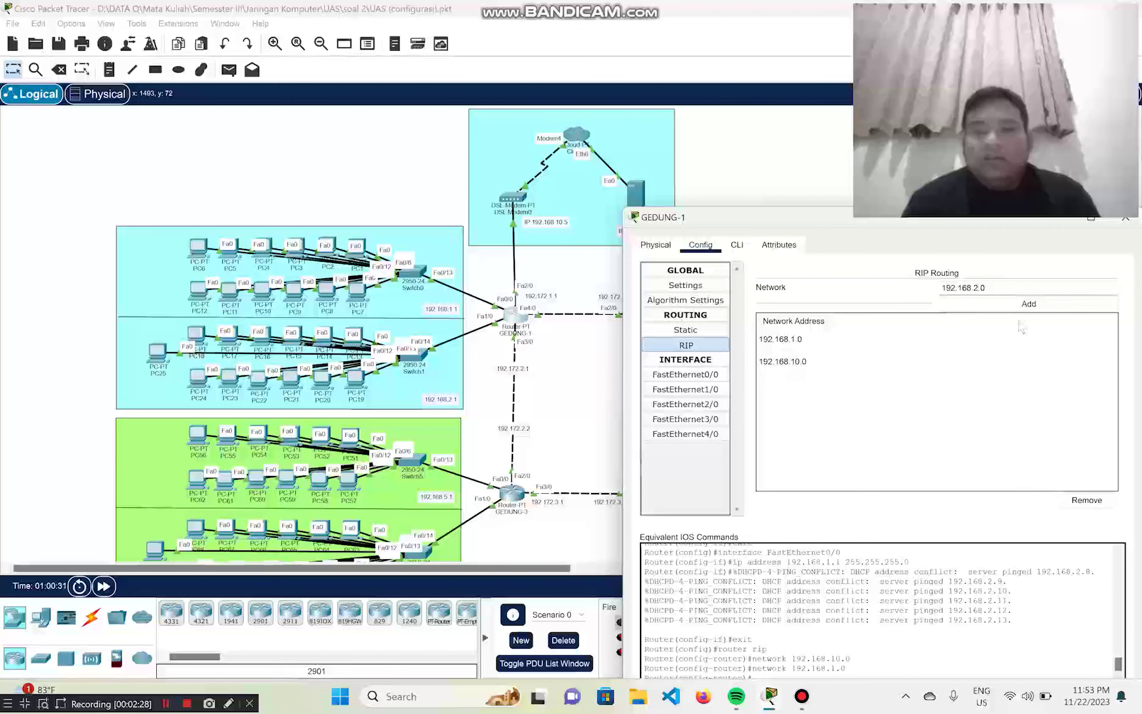
{"action": "left_click", "coordinate": [1017, 304]}
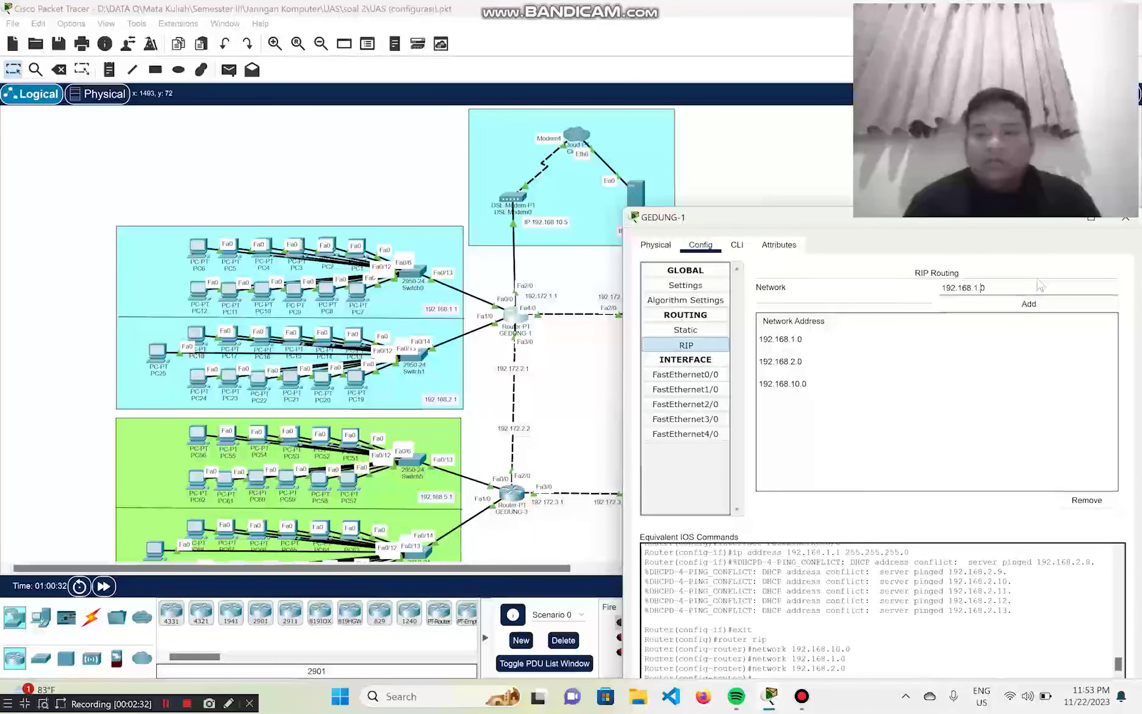
{"action": "key", "text": "BackSpace"}
{"action": "key", "text": "BackSpace"}
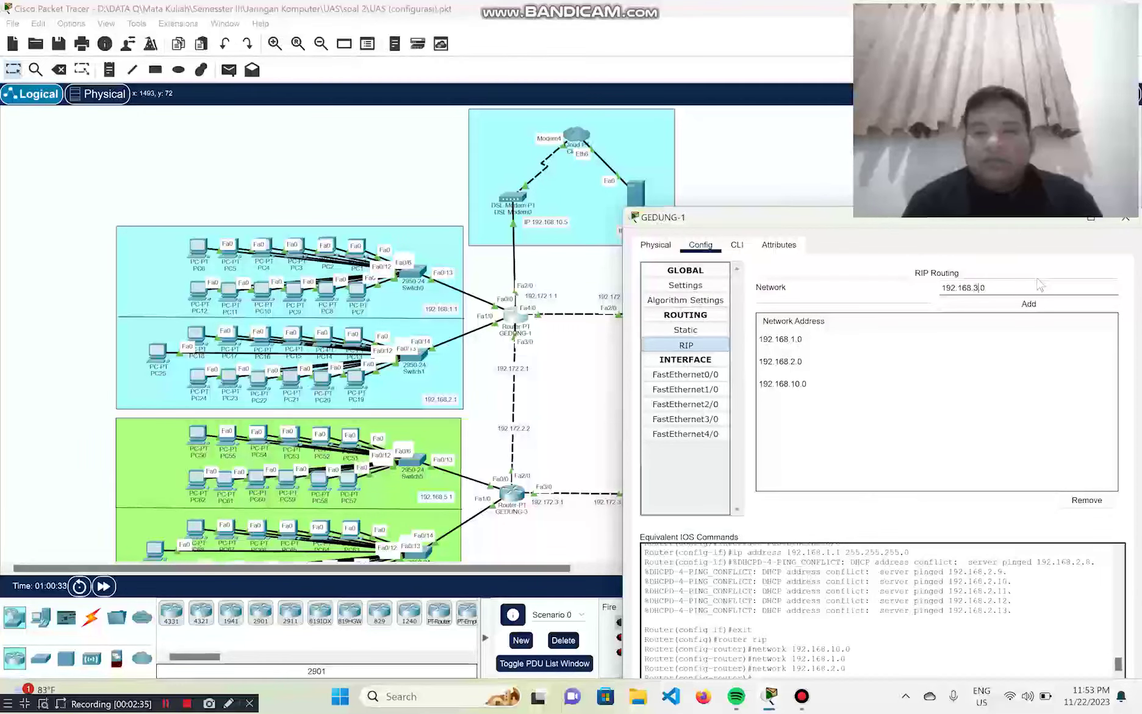
{"action": "left_click", "coordinate": [1013, 303]}
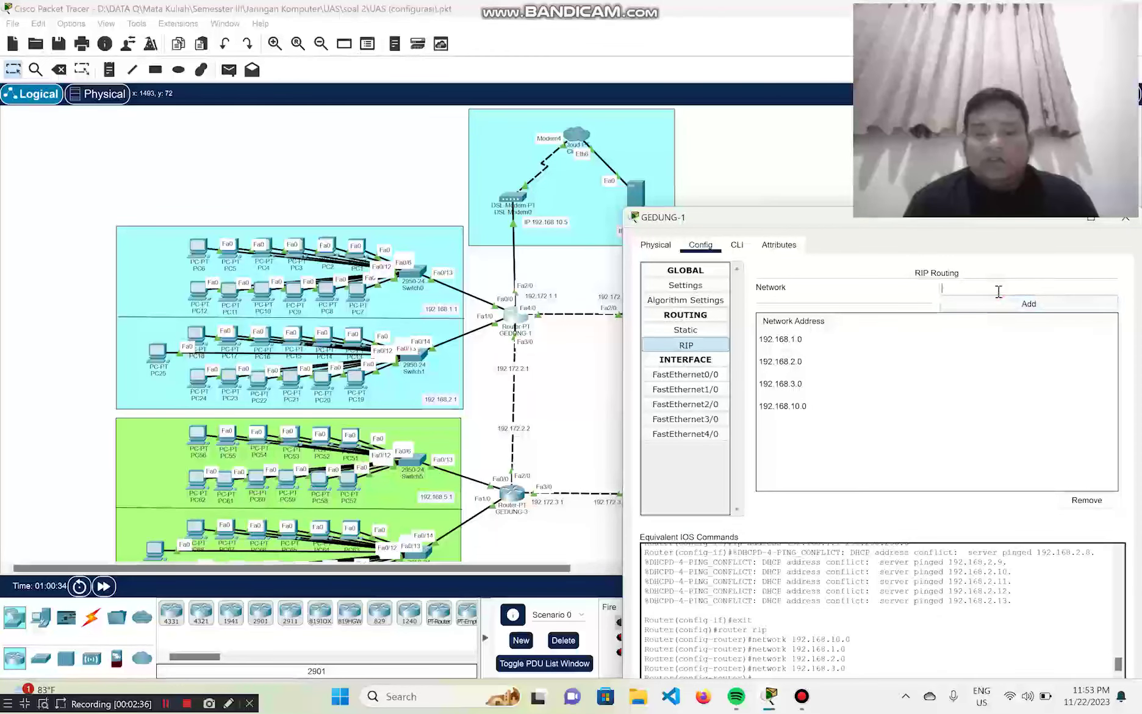
Add the networks 192.168.4.0 and 192.168.5.0 to GEDUNG-1's RIP routing, based on the copied address
{"action": "key", "text": "ctrl+v"}
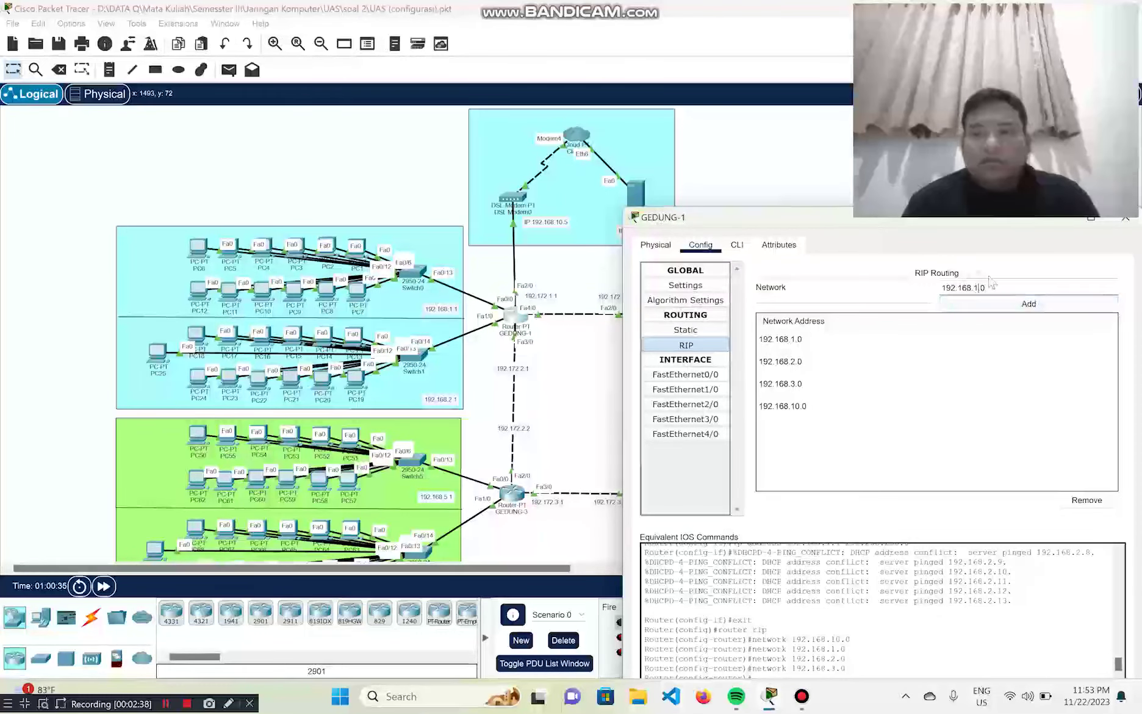
{"action": "left_click", "coordinate": [1010, 304]}
{"action": "key", "text": "ctrl+v"}
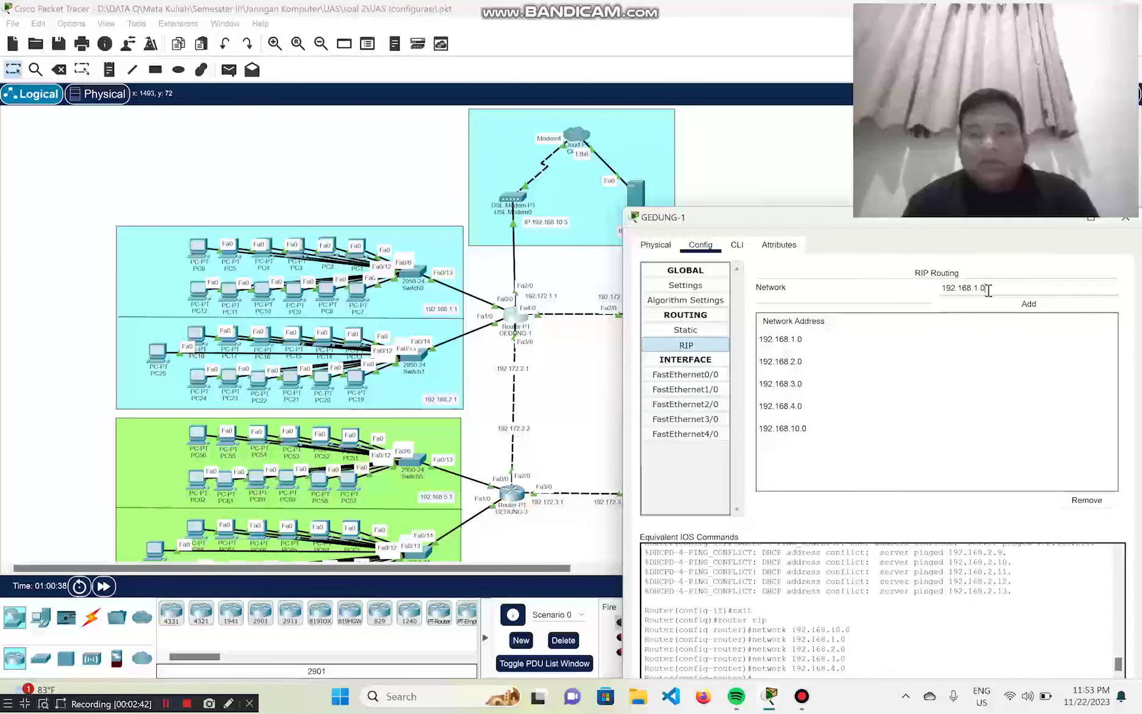
{"action": "key", "text": "Left"}
{"action": "key", "text": "Left"}
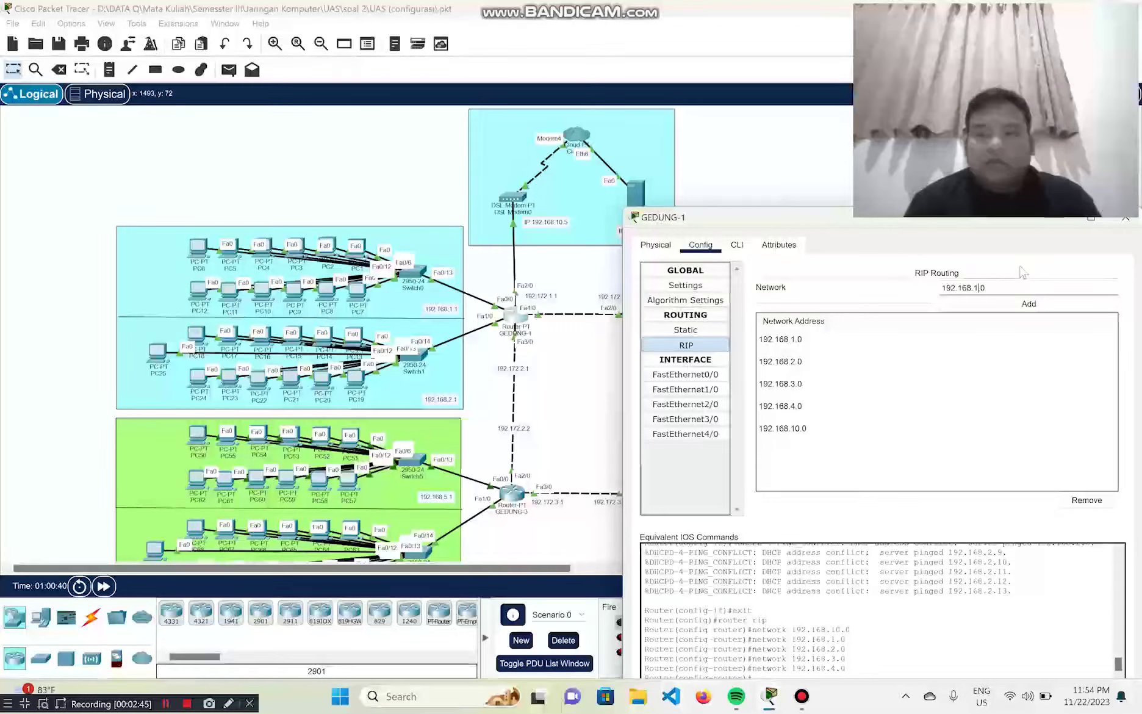
{"action": "key", "text": "BackSpace"}
{"action": "left_click", "coordinate": [1005, 305]}
Add the networks 192.168.6.0 and 192.168.7.0 to the RIP network list of GEDUNG-1
{"action": "left_click", "coordinate": [988, 286]}
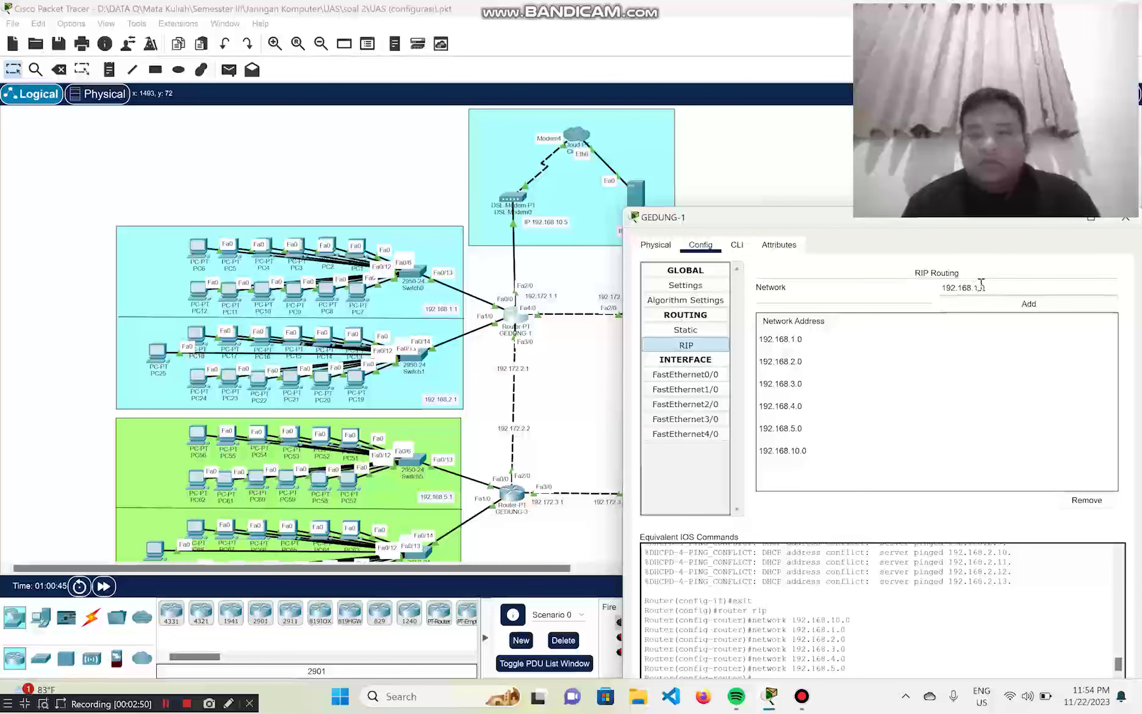
{"action": "type", "text": "6"}
{"action": "left_click", "coordinate": [1001, 305]}
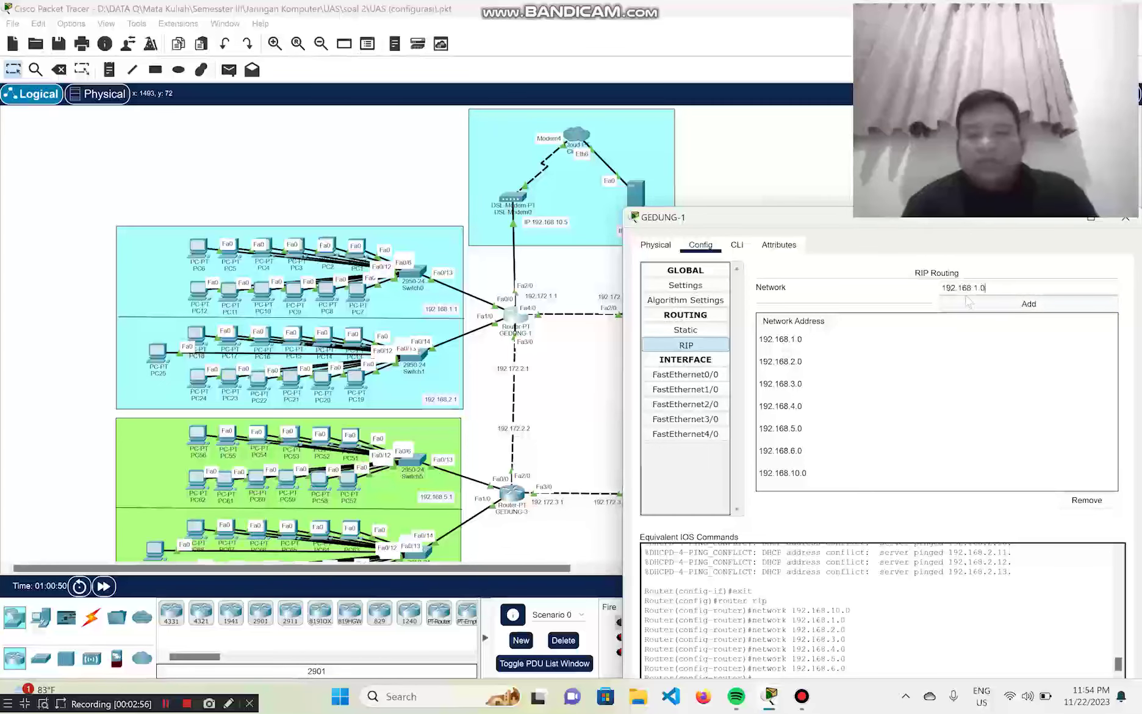
{"action": "type", "text": "7"}
{"action": "left_click", "coordinate": [1013, 303]}
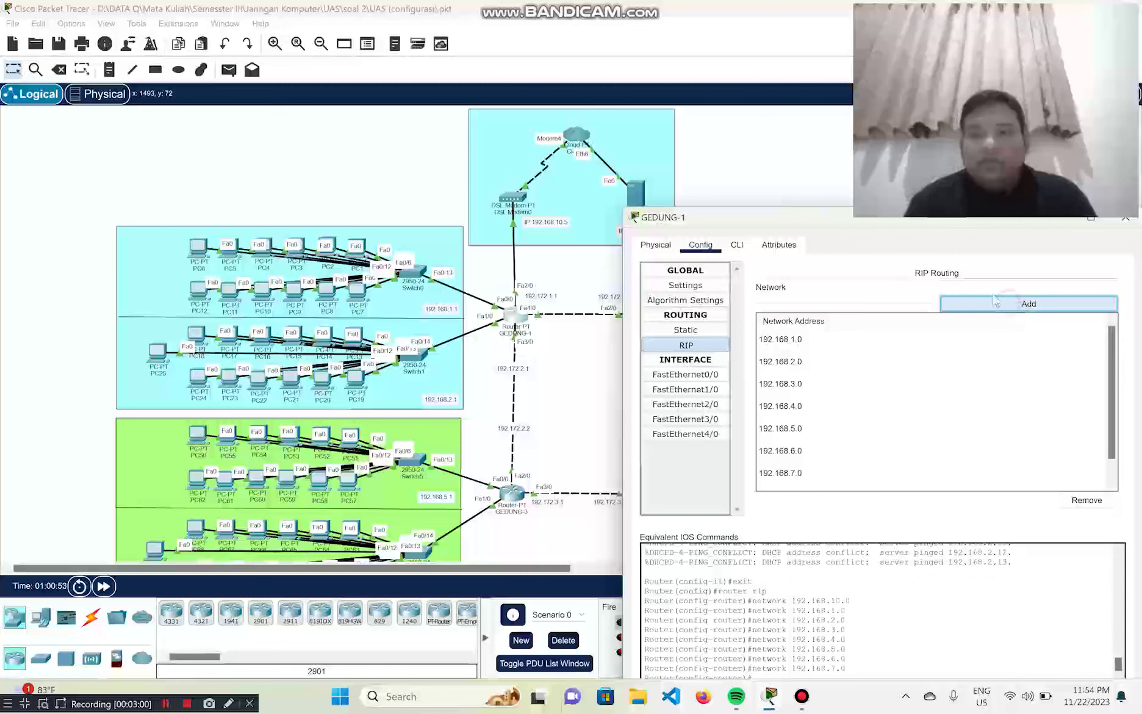
Add the network 192.168.8.0 to GEDUNG-1's RIP routing and close the router's window
{"action": "key", "text": "ctrl+v"}
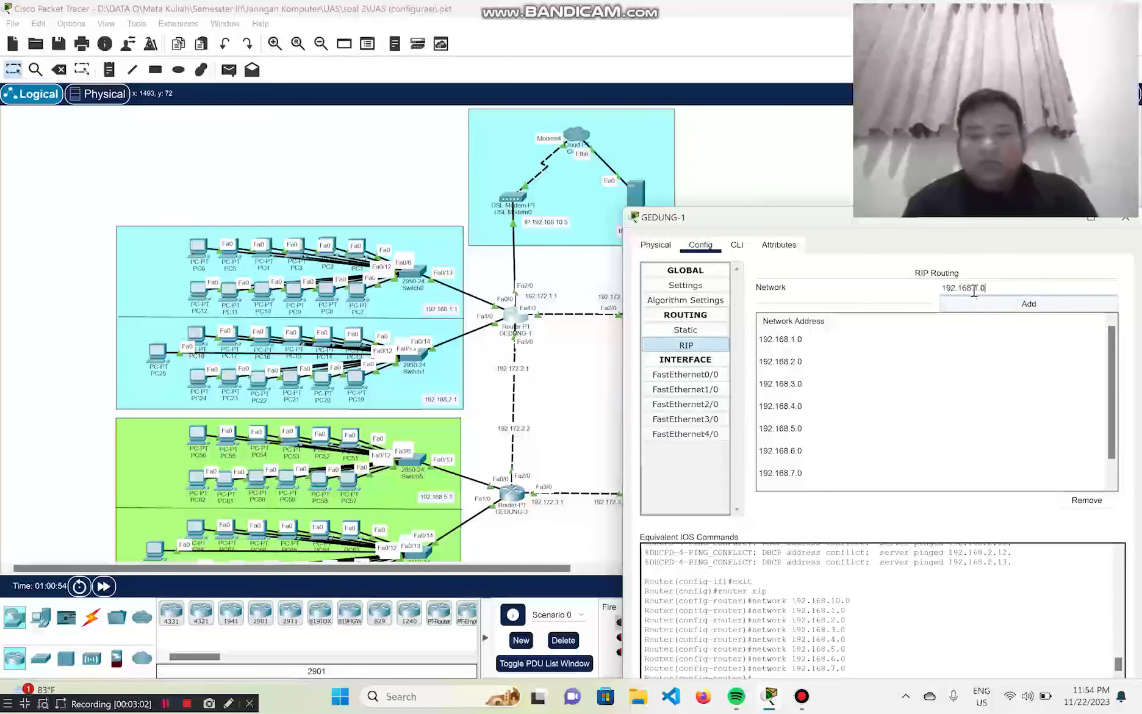
{"action": "left_click", "coordinate": [977, 287]}
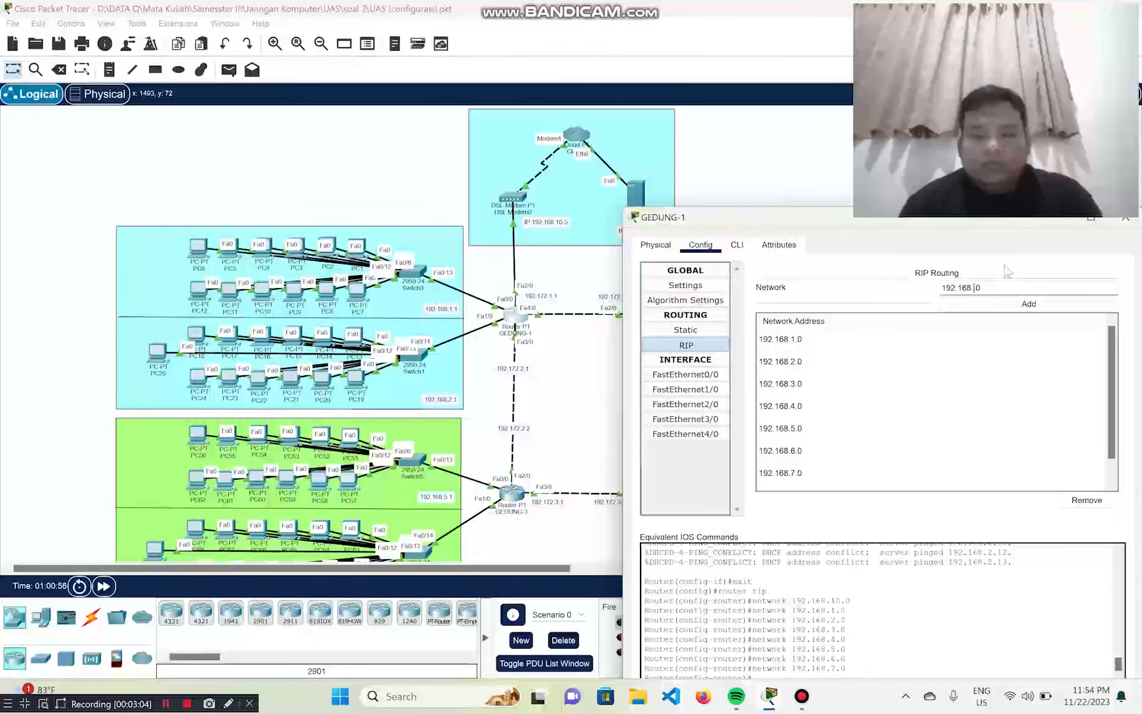
{"action": "type", "text": "8"}
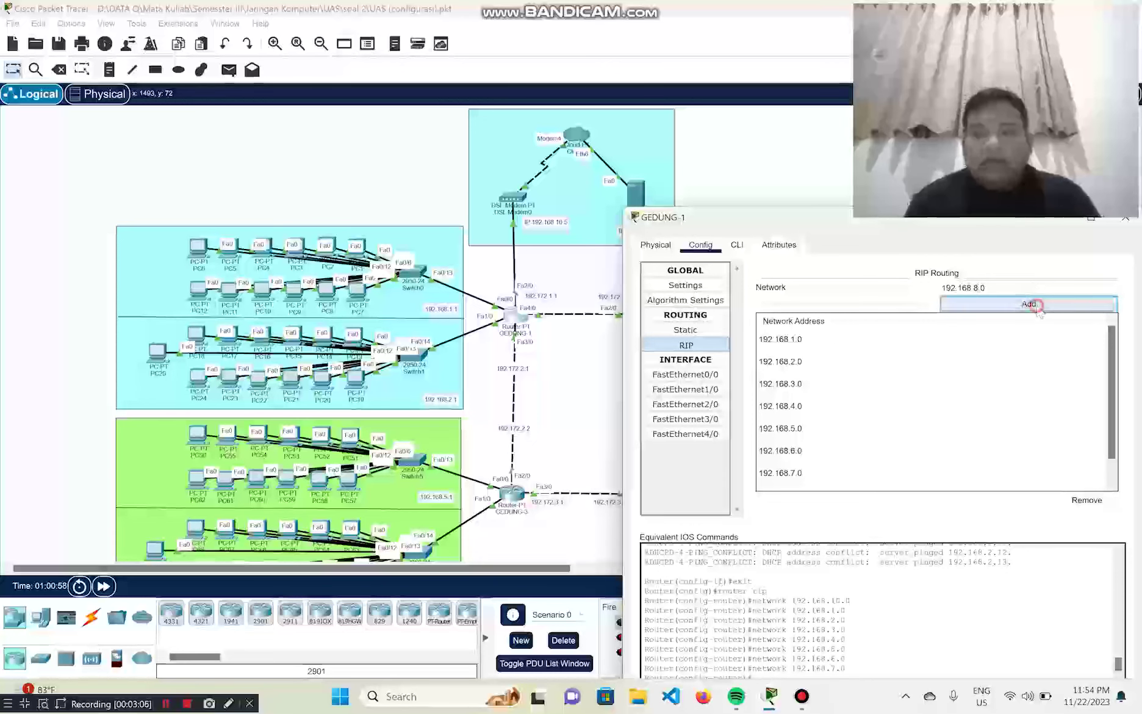
{"action": "left_click", "coordinate": [1029, 303]}
{"action": "left_click_drag", "start_coordinate": [802, 223], "coordinate": [443, 180]}
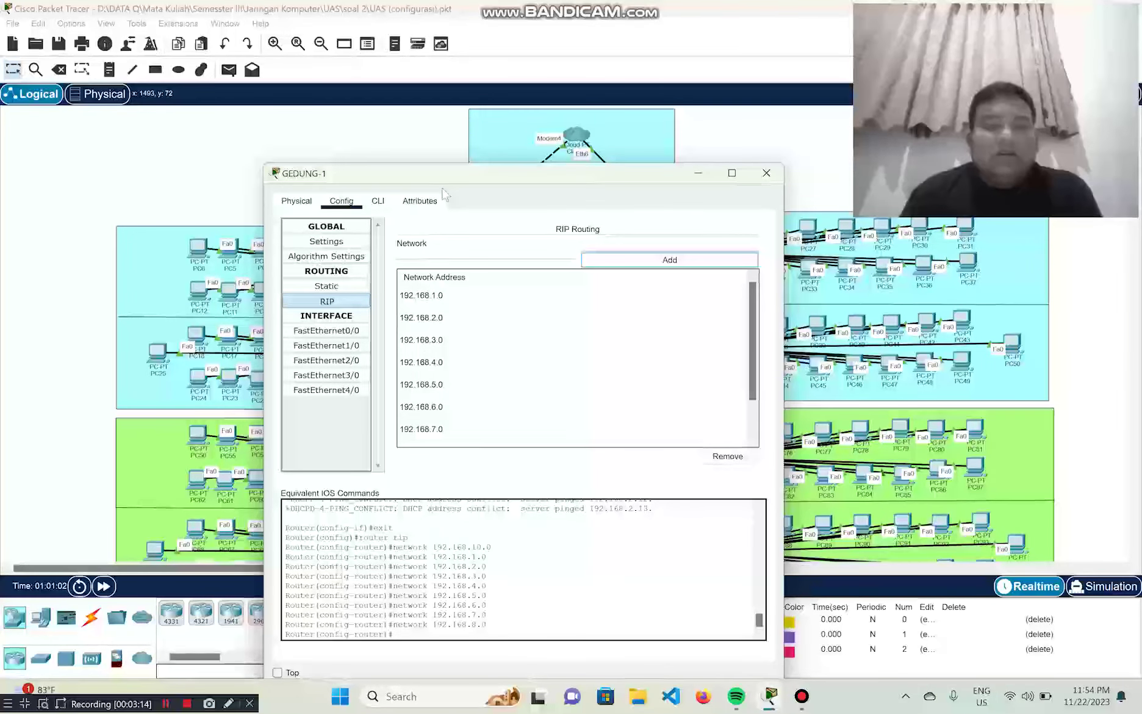
{"action": "left_click_drag", "start_coordinate": [498, 177], "coordinate": [487, 155]}
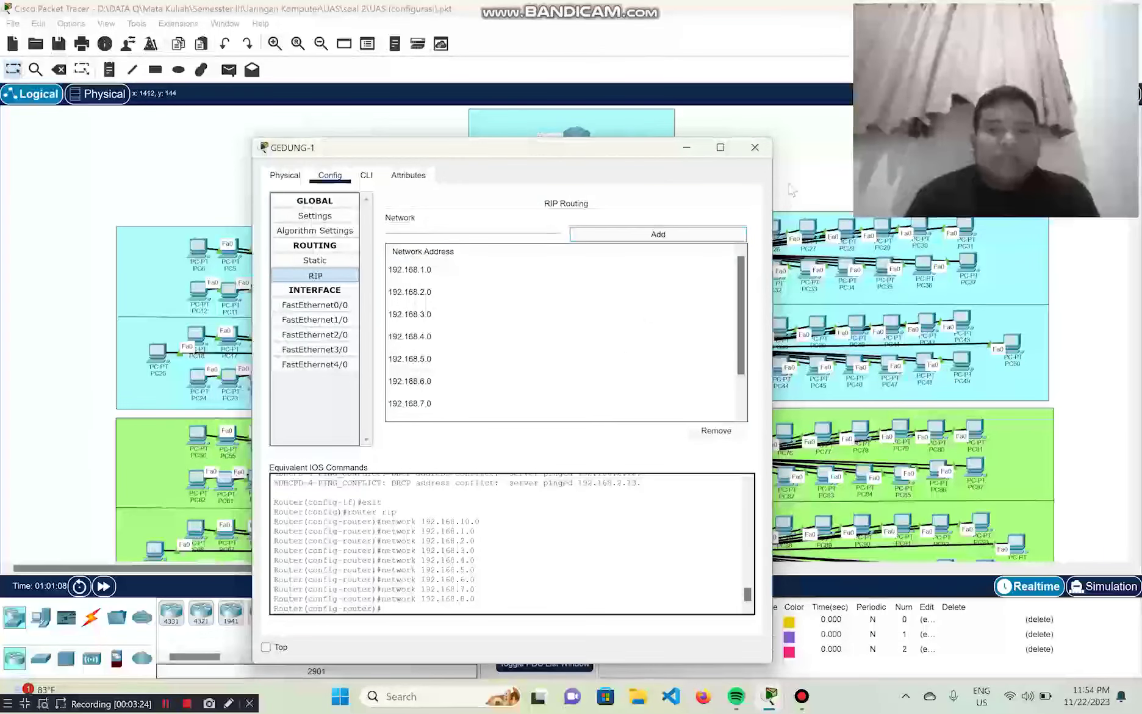
{"action": "left_click", "coordinate": [755, 148]}
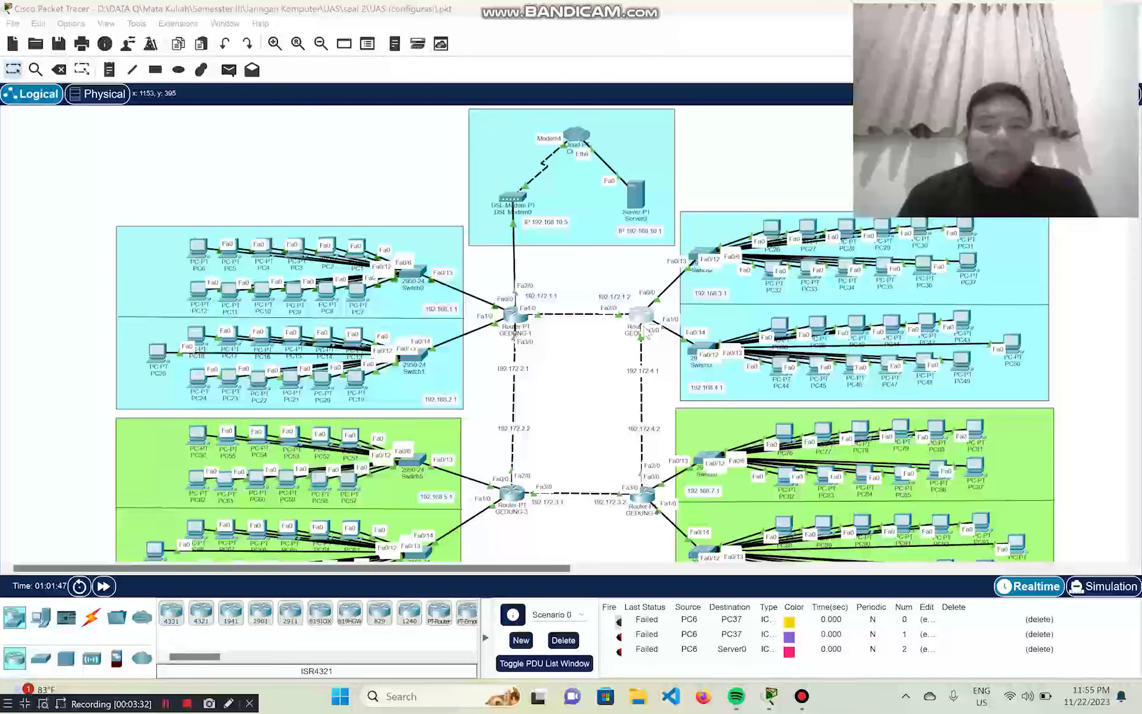
Open the RIP routing configuration of GEDUNG-2 and add the network 192.168.10.0
{"action": "left_click", "coordinate": [640, 315]}
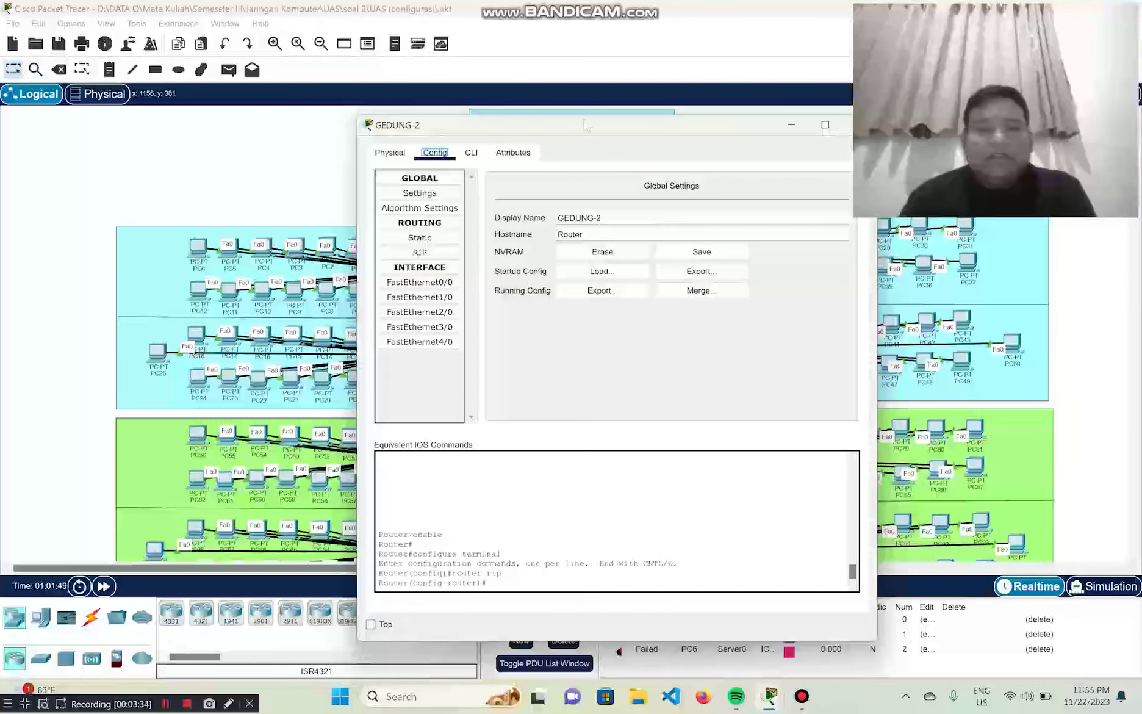
{"action": "left_click_drag", "start_coordinate": [450, 129], "coordinate": [703, 202]}
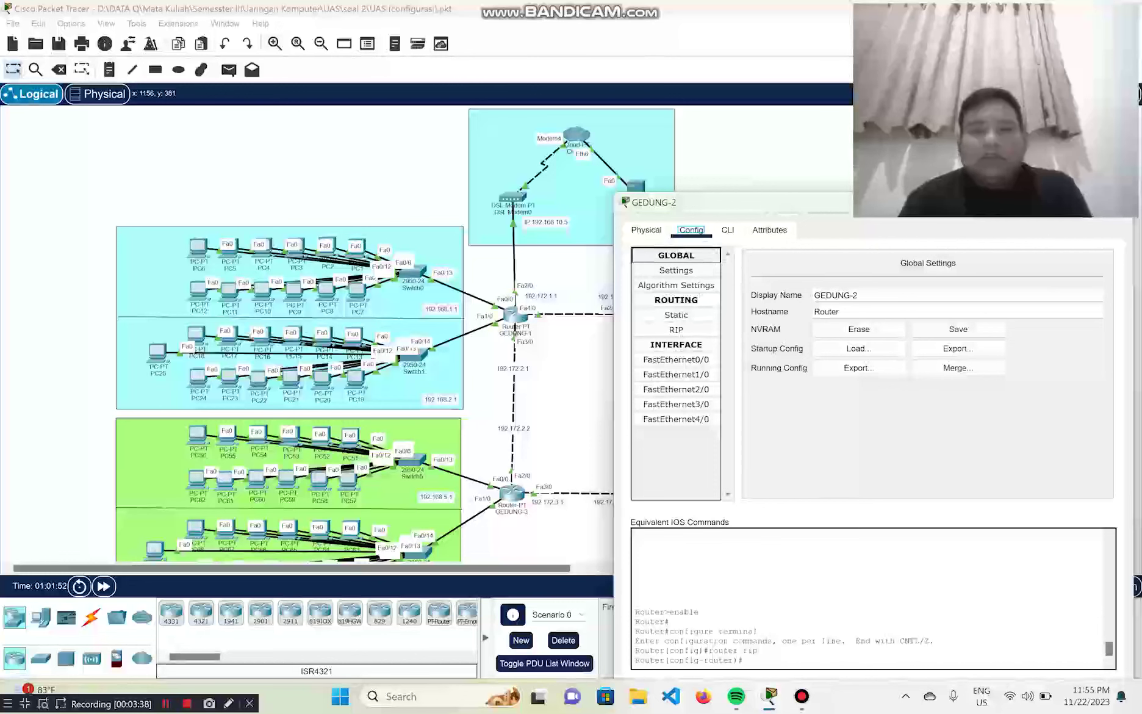
{"action": "left_click", "coordinate": [678, 329]}
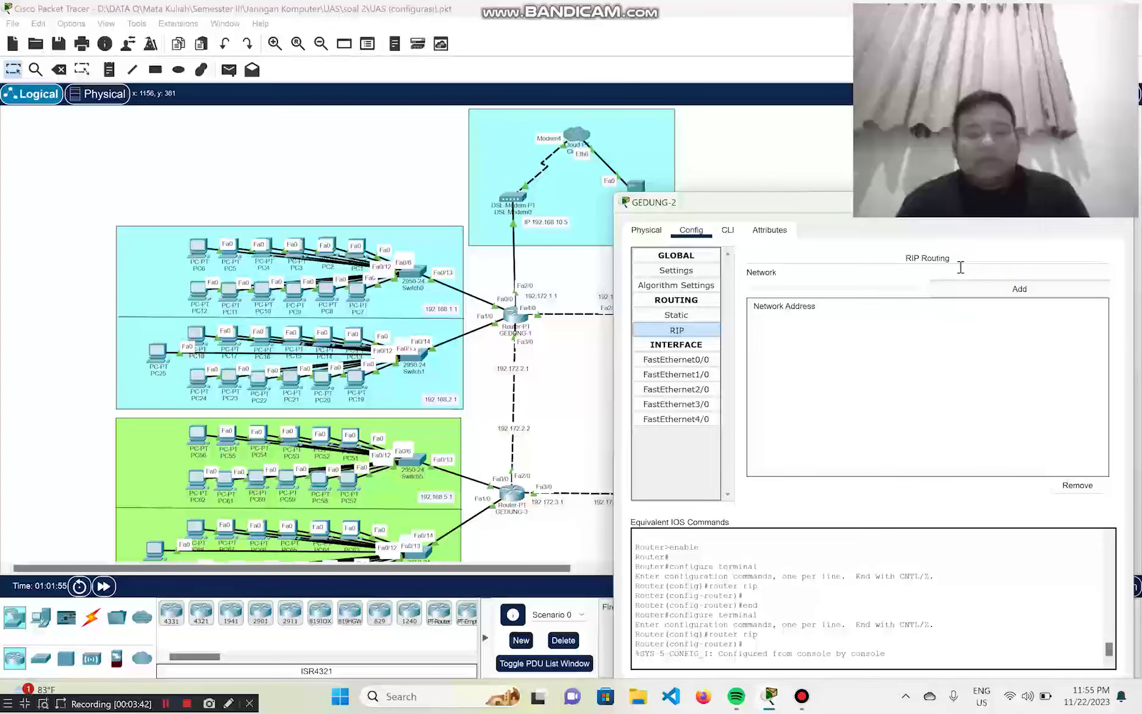
{"action": "type", "text": "192.168.1.0"}
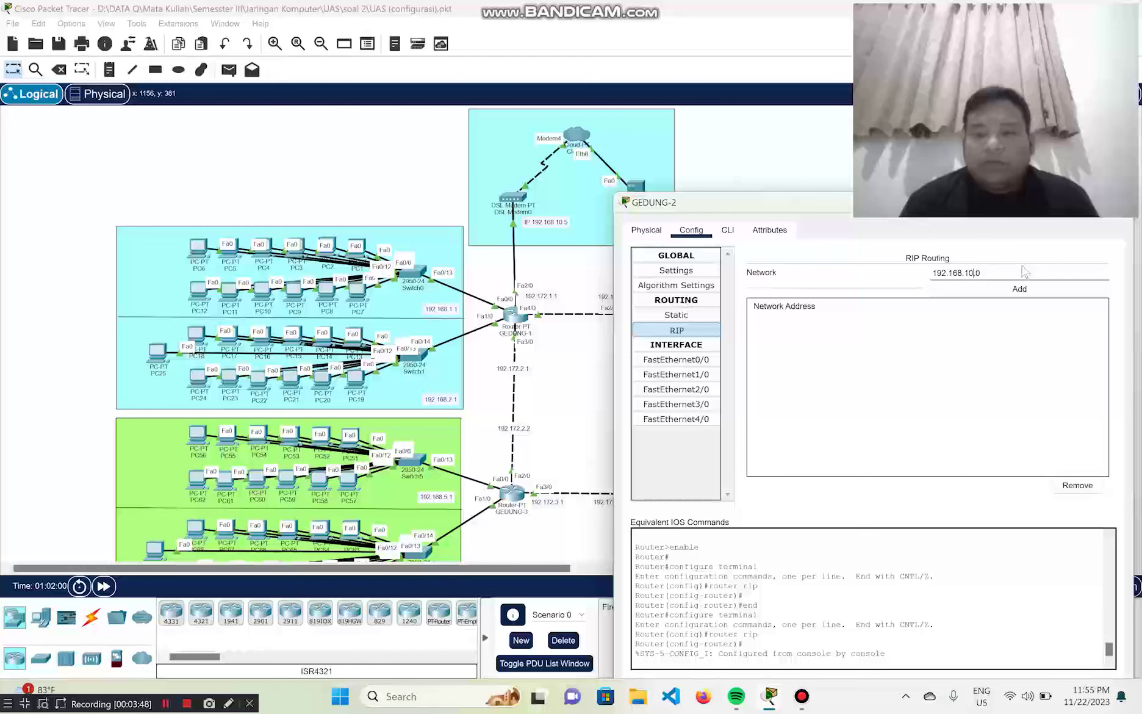
{"action": "left_click", "coordinate": [1017, 292]}
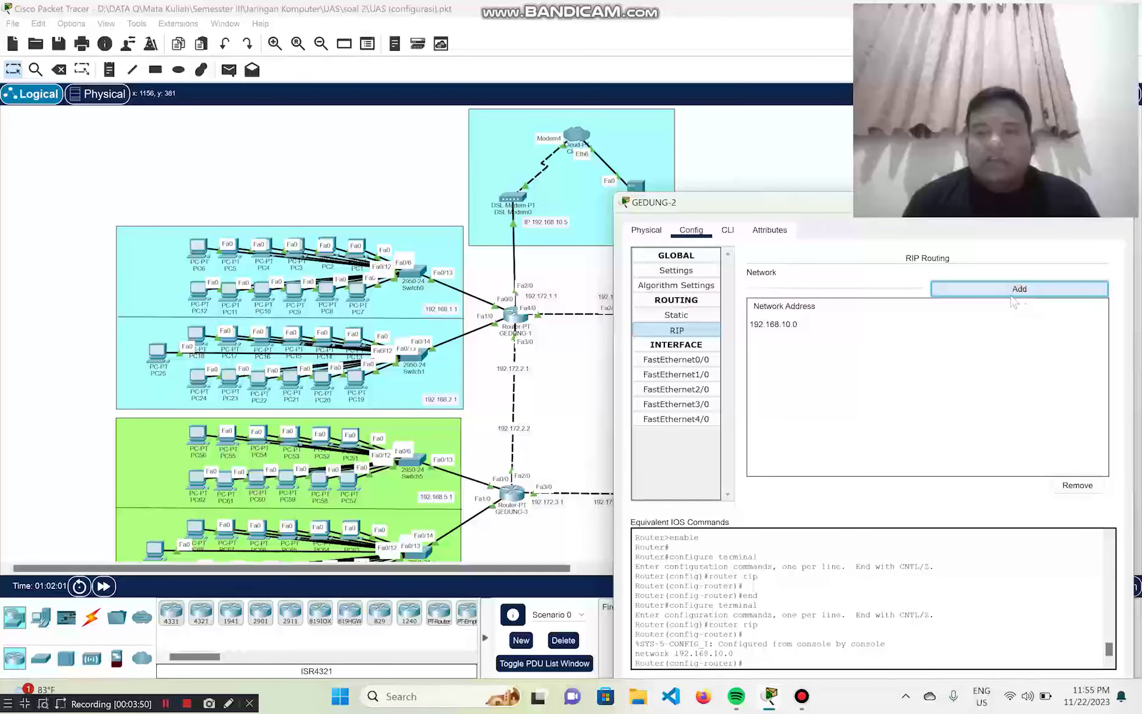
Add the networks 192.168.1.0 and 192.168.2.0 to GEDUNG-2's RIP routing
{"action": "left_click", "coordinate": [984, 271]}
{"action": "type", "text": "192.168.1.0"}
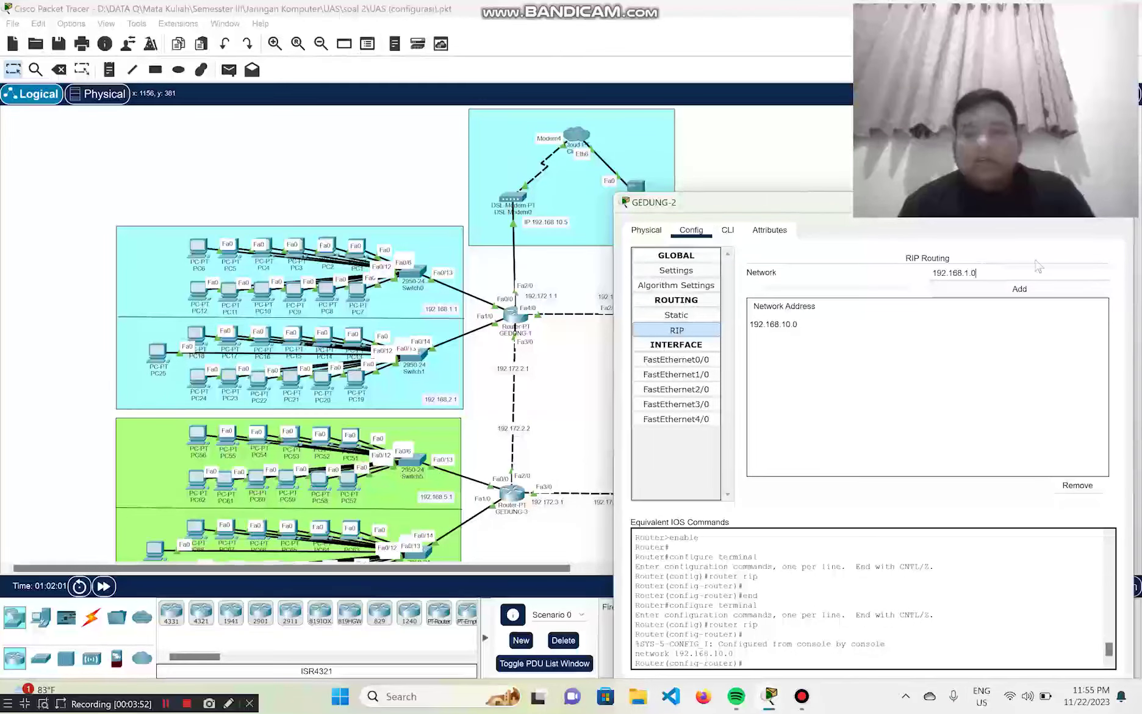
{"action": "left_click", "coordinate": [970, 274]}
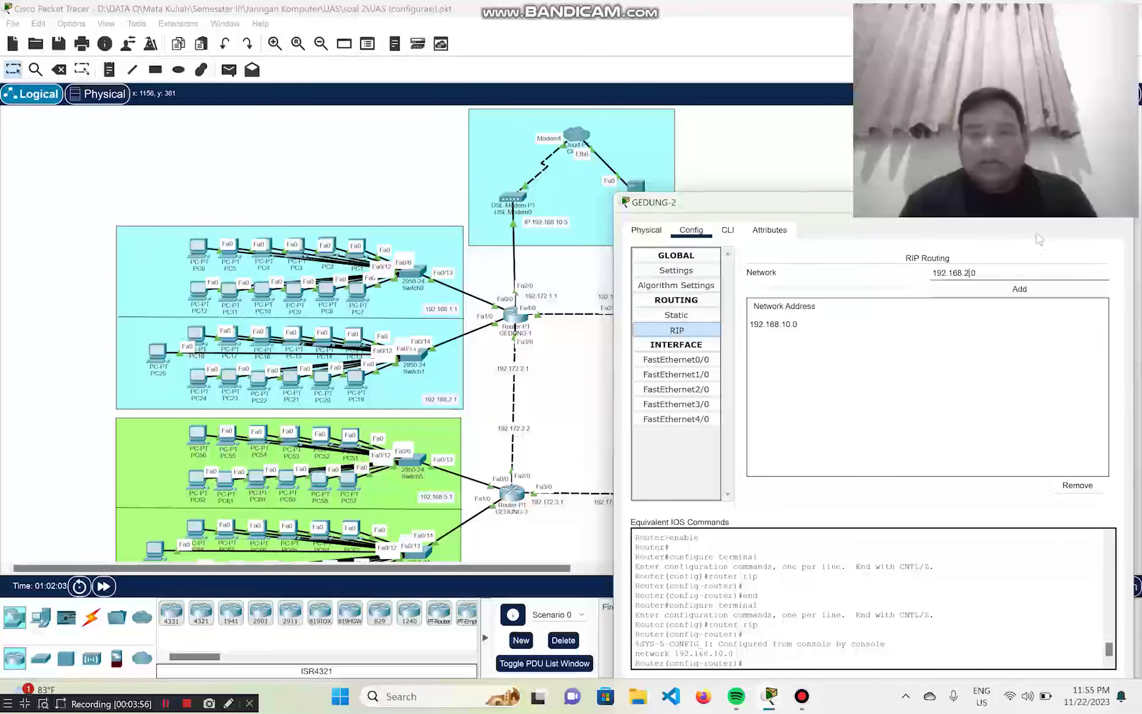
{"action": "left_click", "coordinate": [1019, 290]}
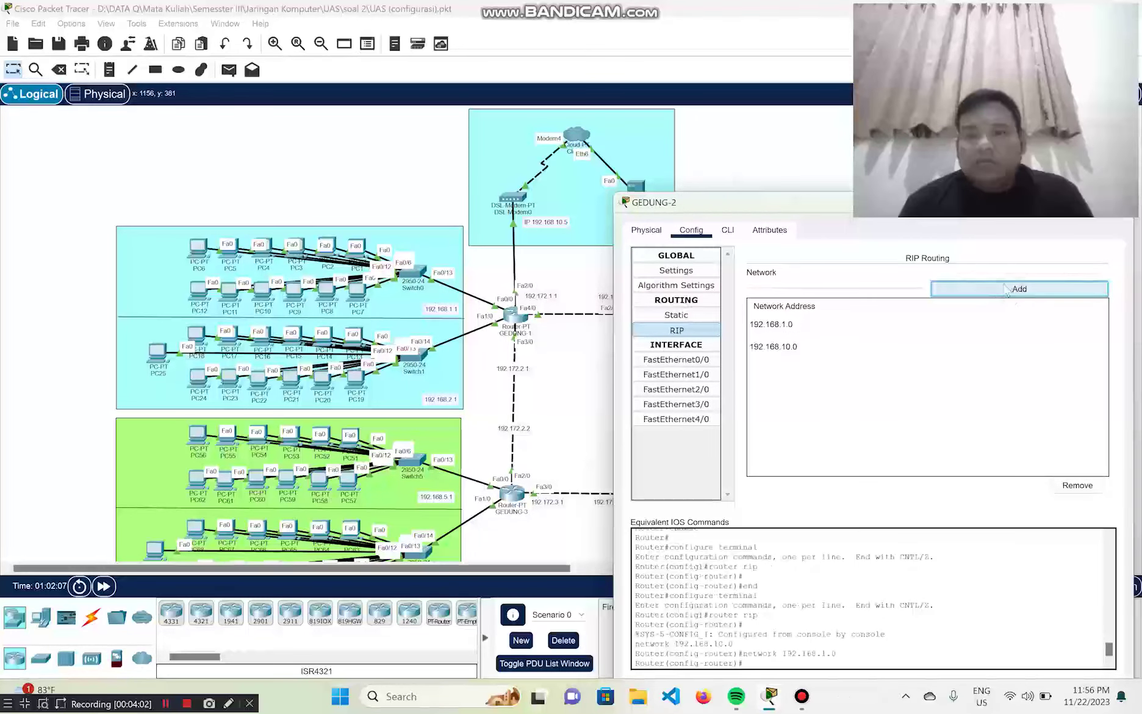
{"action": "left_click", "coordinate": [998, 270]}
{"action": "type", "text": "192.168.1.0"}
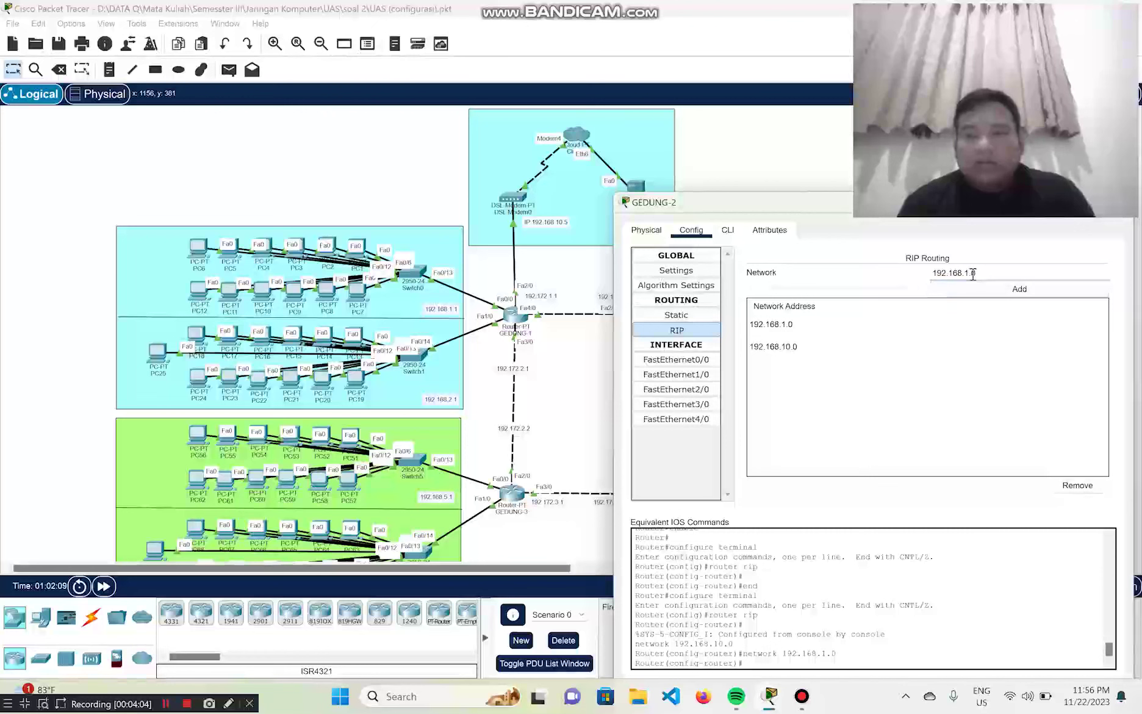
{"action": "key", "text": "Left"}
{"action": "key", "text": "Left"}
{"action": "type", "text": "2"}
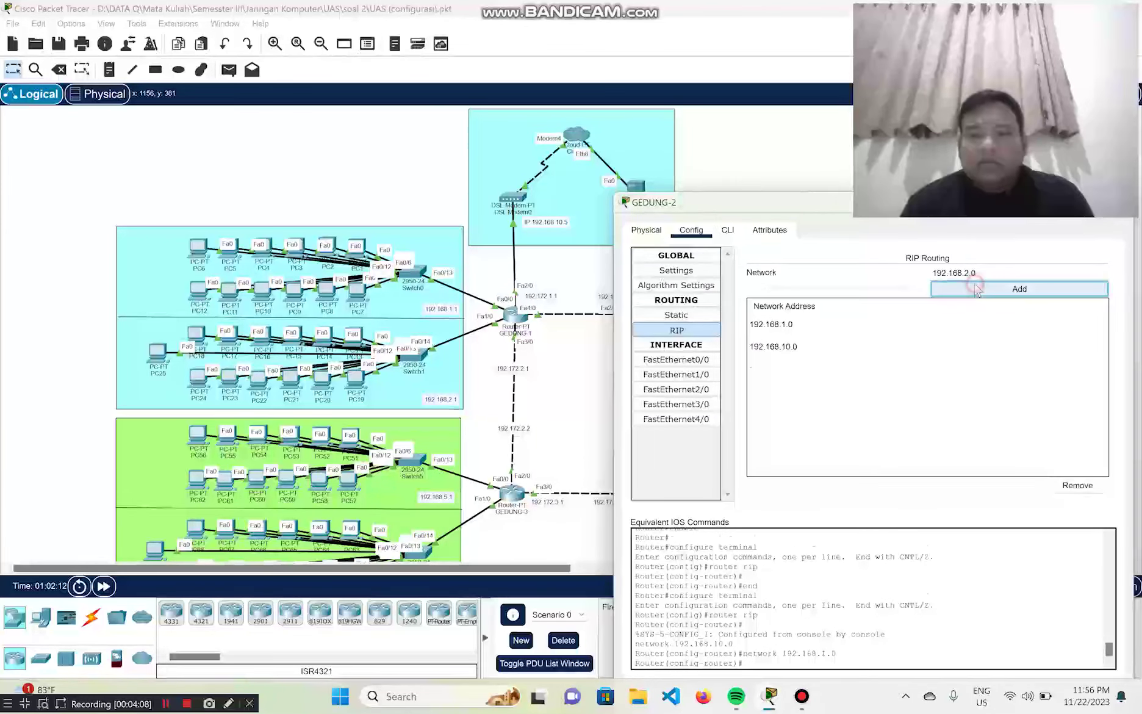
{"action": "left_click", "coordinate": [981, 289]}
Add the networks 192.168.3.0 and 192.168.4.0 to GEDUNG-2's RIP routing, based on the copied address
{"action": "type", "text": "192.168.1.0"}
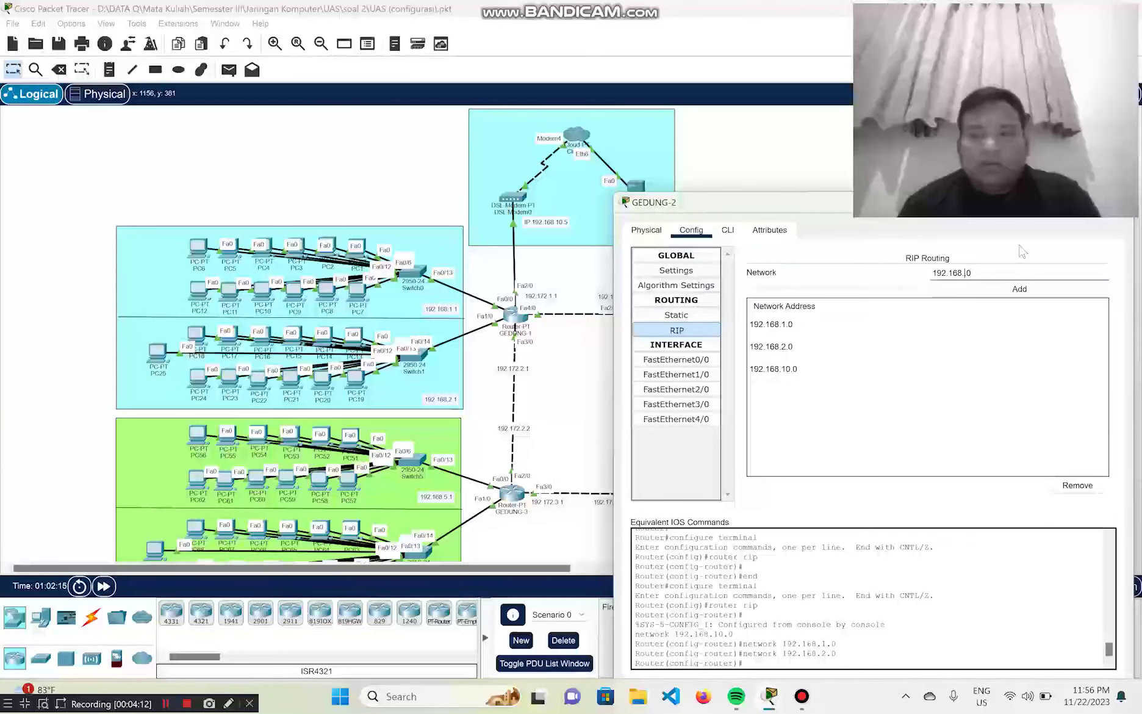
{"action": "left_click", "coordinate": [983, 291]}
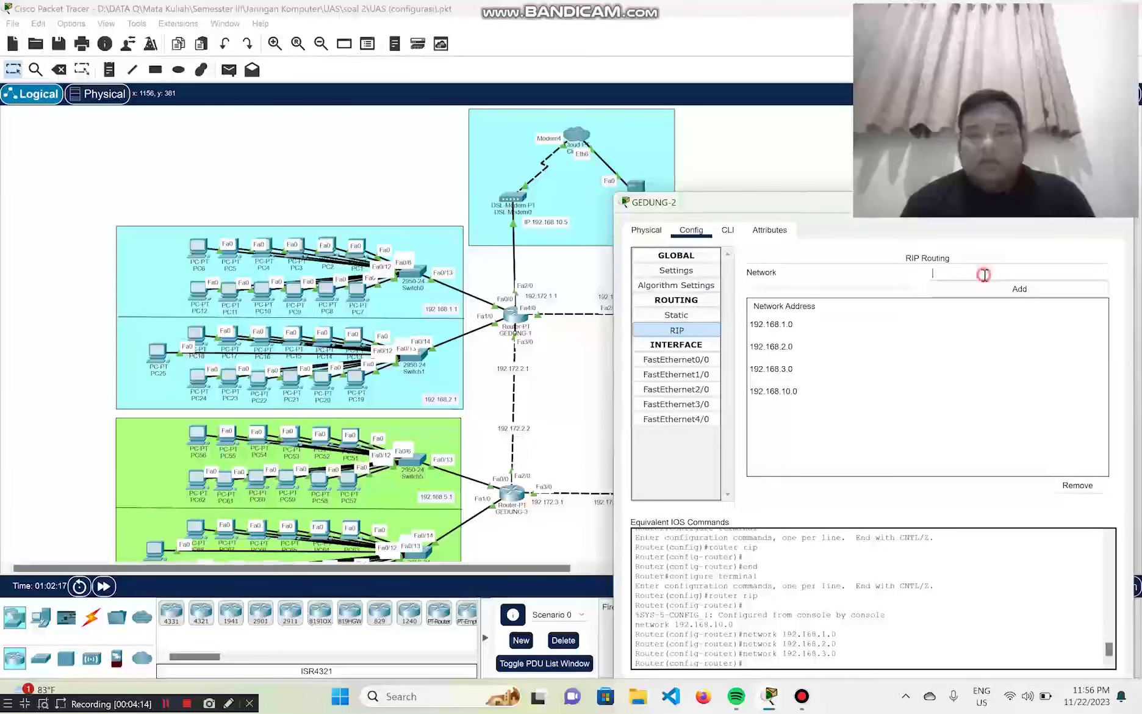
{"action": "type", "text": "192.168.1.0"}
{"action": "left_click", "coordinate": [971, 292]}
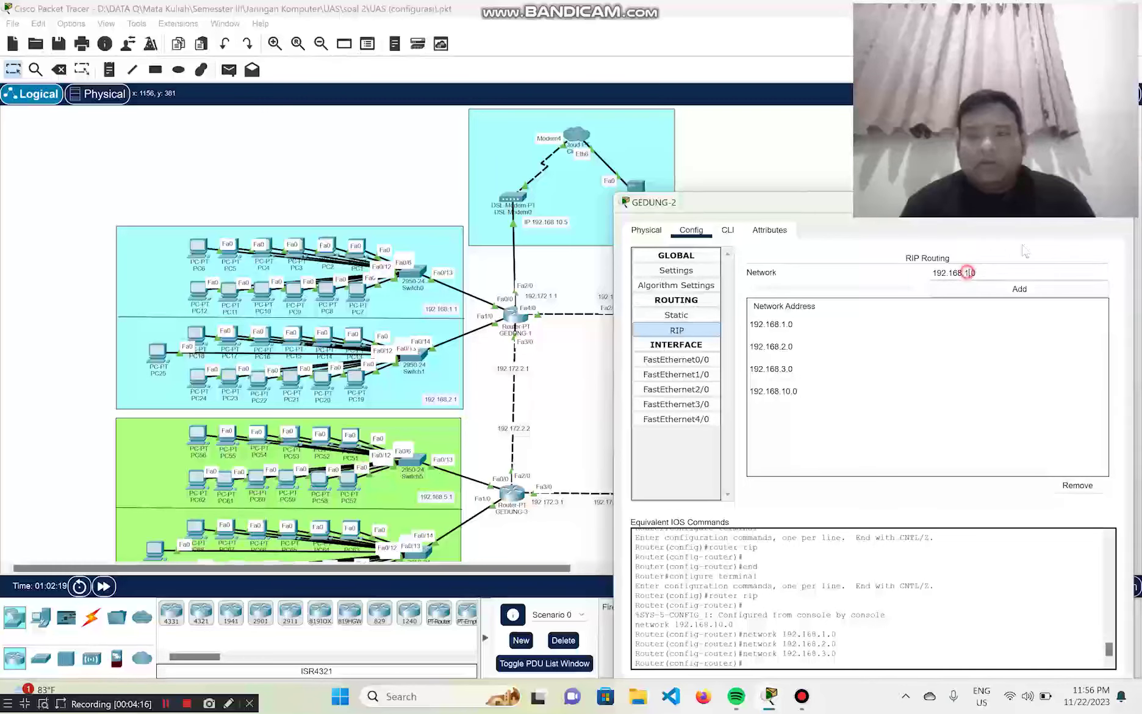
{"action": "left_click", "coordinate": [979, 291]}
Add the networks 192.168.5.0 and 192.168.6.0 to GEDUNG-2's RIP routing, based on the copied address
{"action": "left_click", "coordinate": [974, 272]}
{"action": "type", "text": "192.168.1.0"}
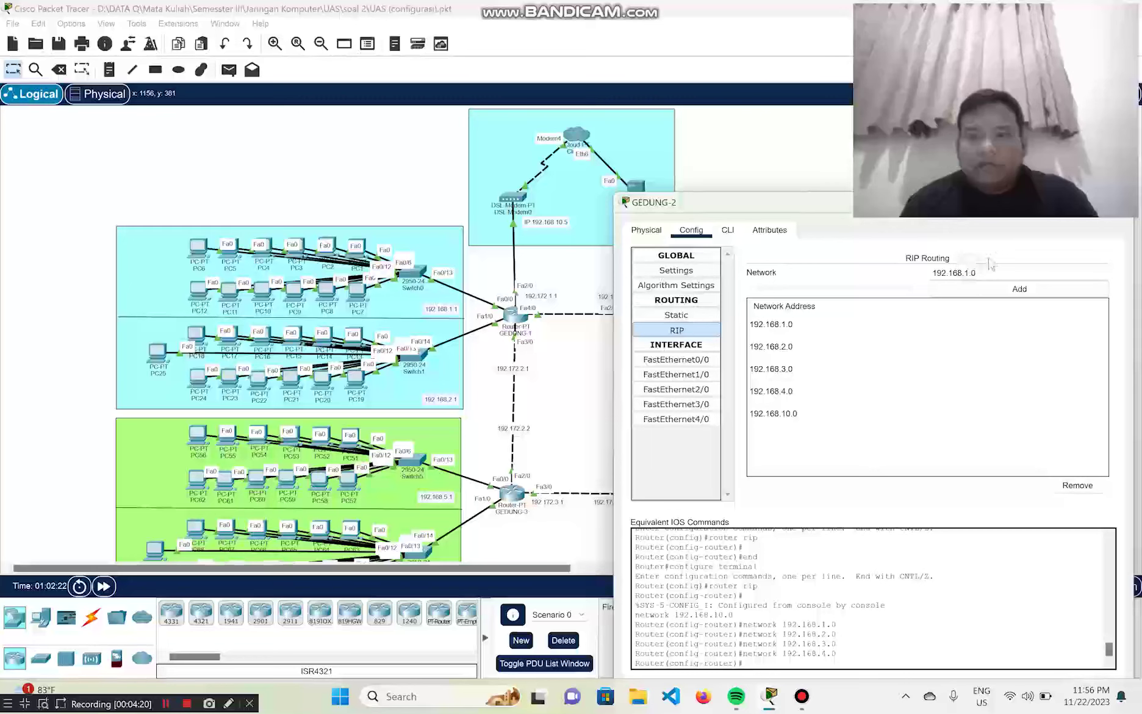
{"action": "key", "text": "BackSpace"}
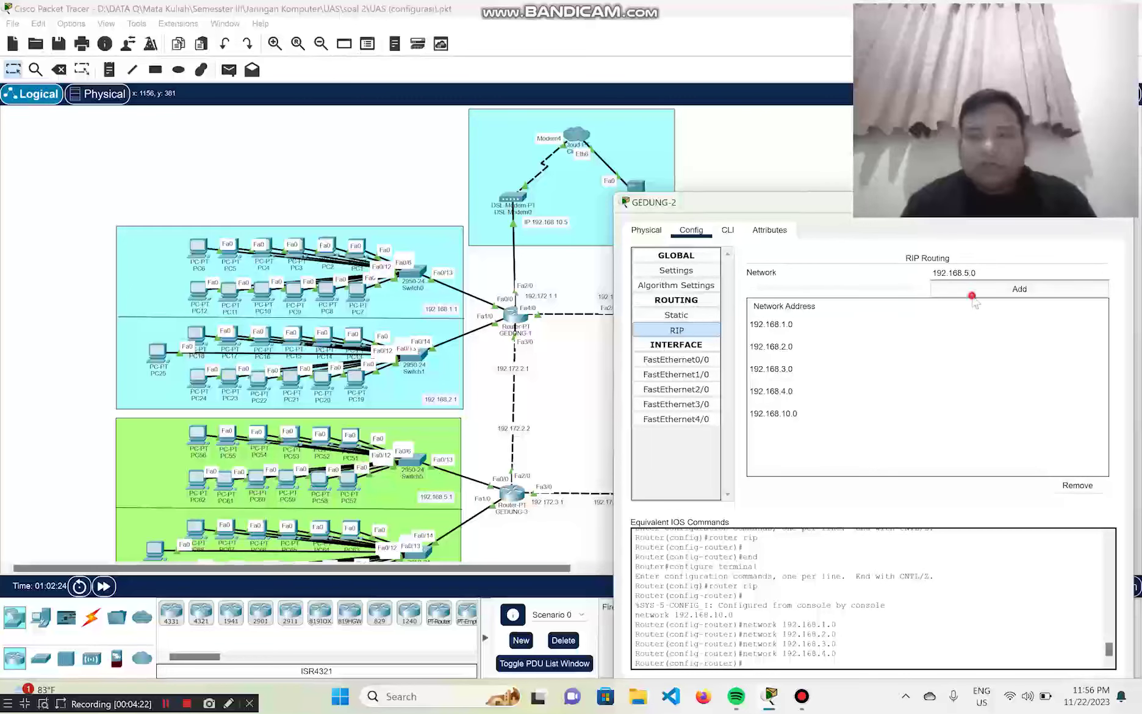
{"action": "left_click", "coordinate": [974, 298]}
{"action": "left_click", "coordinate": [977, 273]}
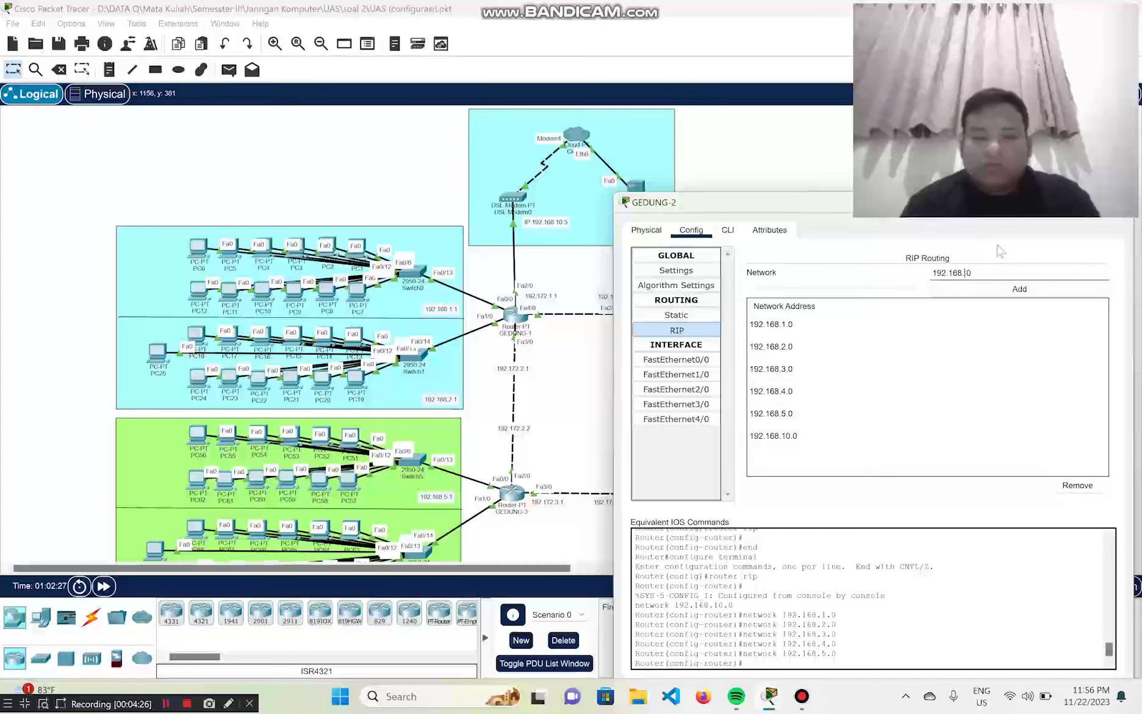
{"action": "left_click", "coordinate": [1003, 291]}
{"action": "left_click", "coordinate": [993, 290]}
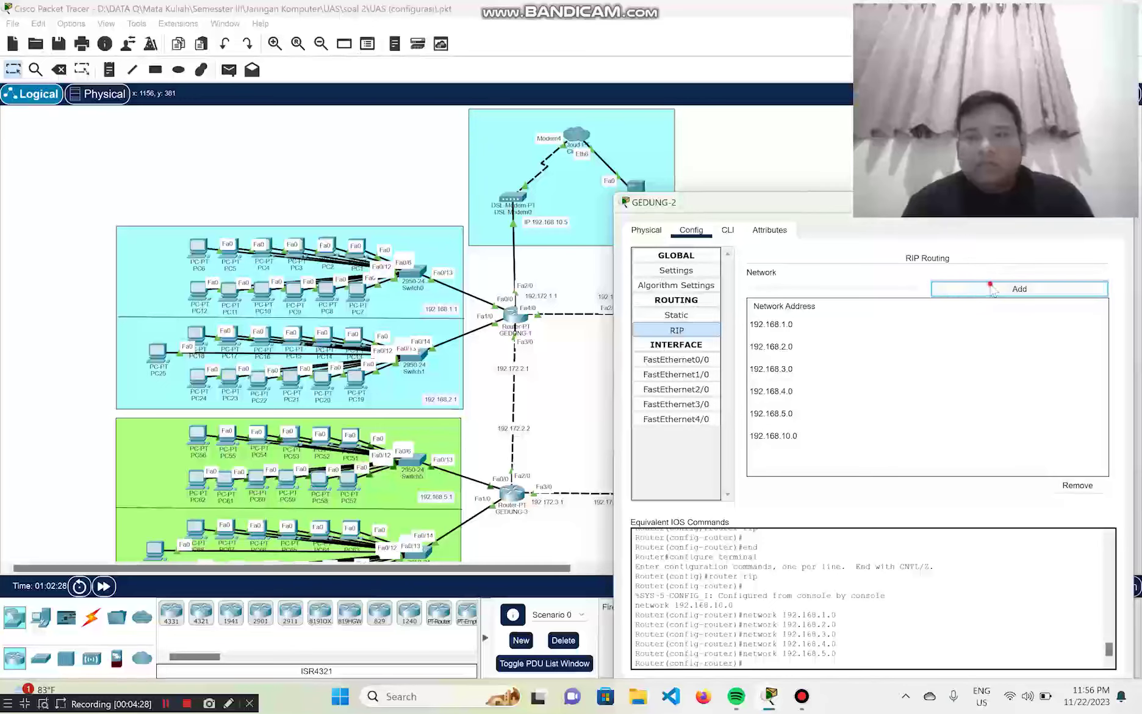
{"action": "left_click", "coordinate": [630, 357]}
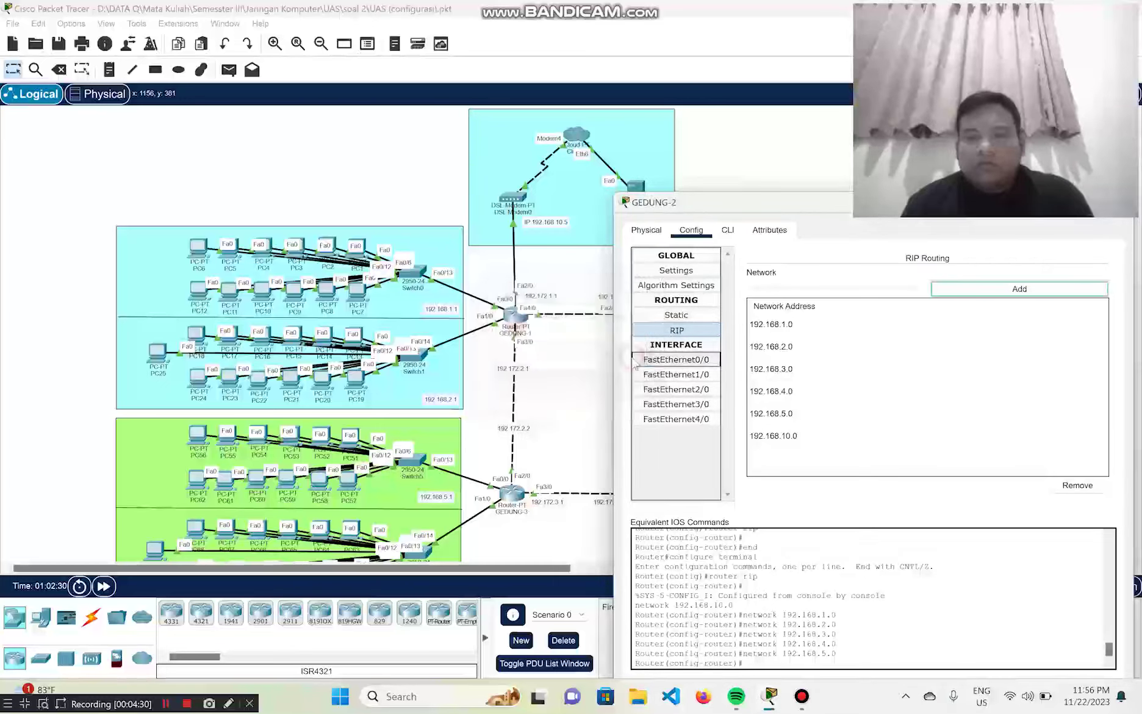
{"action": "left_click", "coordinate": [957, 274]}
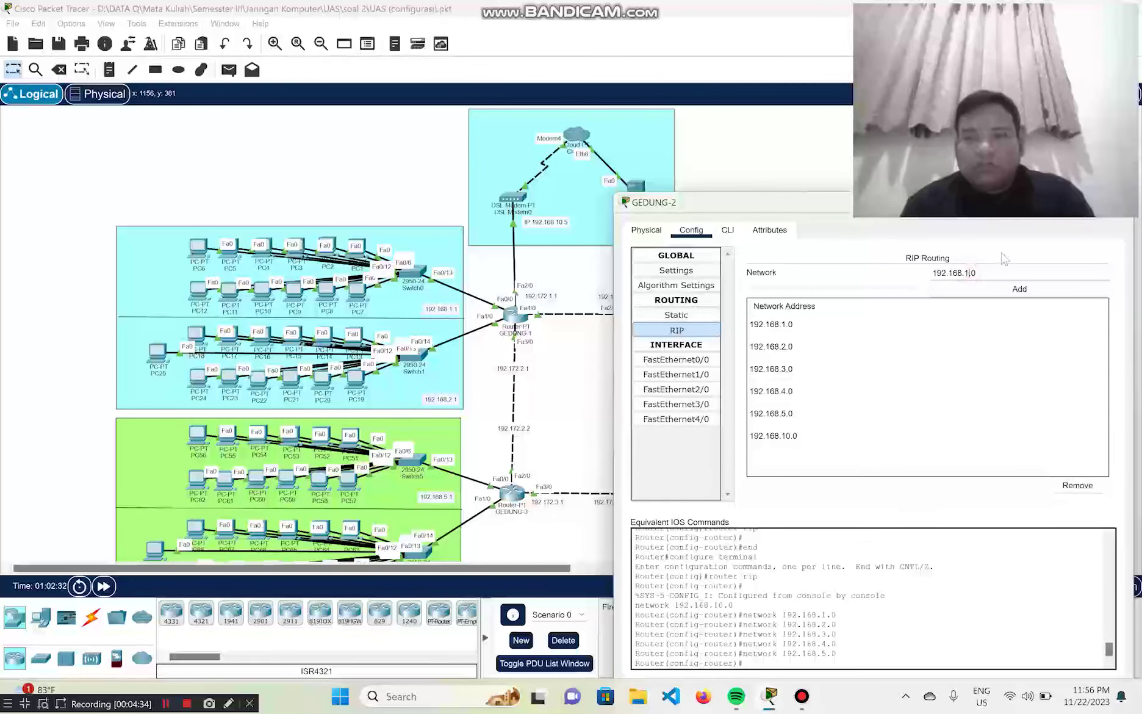
{"action": "left_click", "coordinate": [985, 287]}
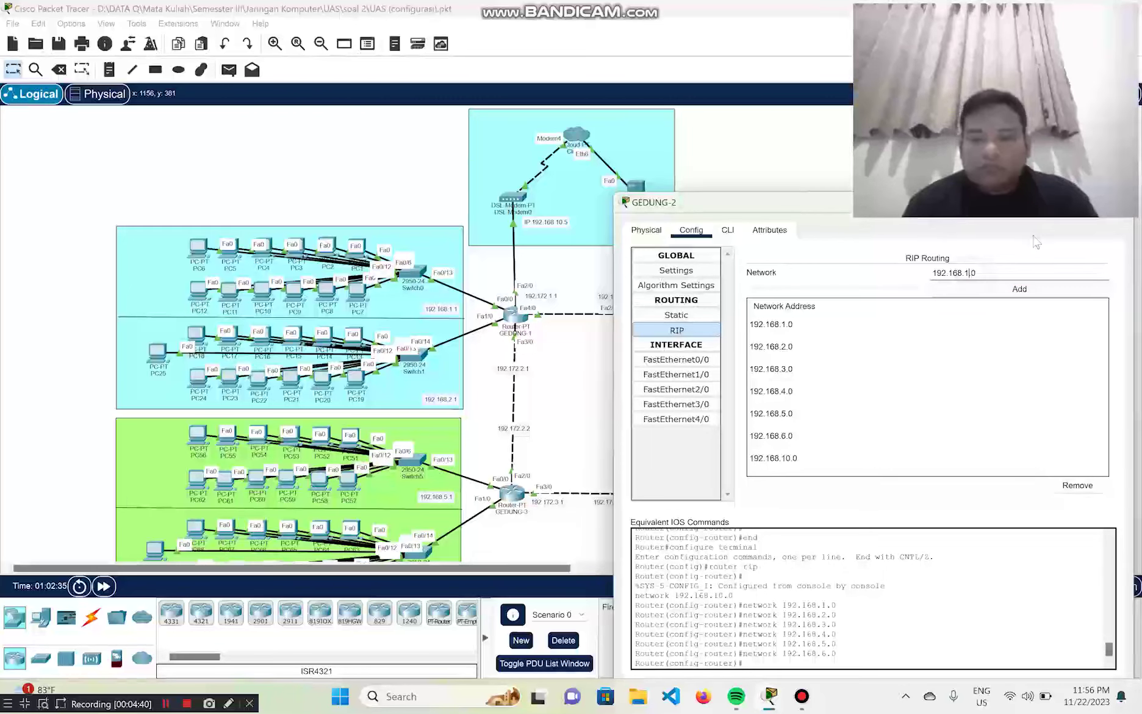
Add the networks 192.168.7.0 and 192.168.8.0 to the RIP network list of GEDUNG-2
{"action": "left_click", "coordinate": [1010, 289]}
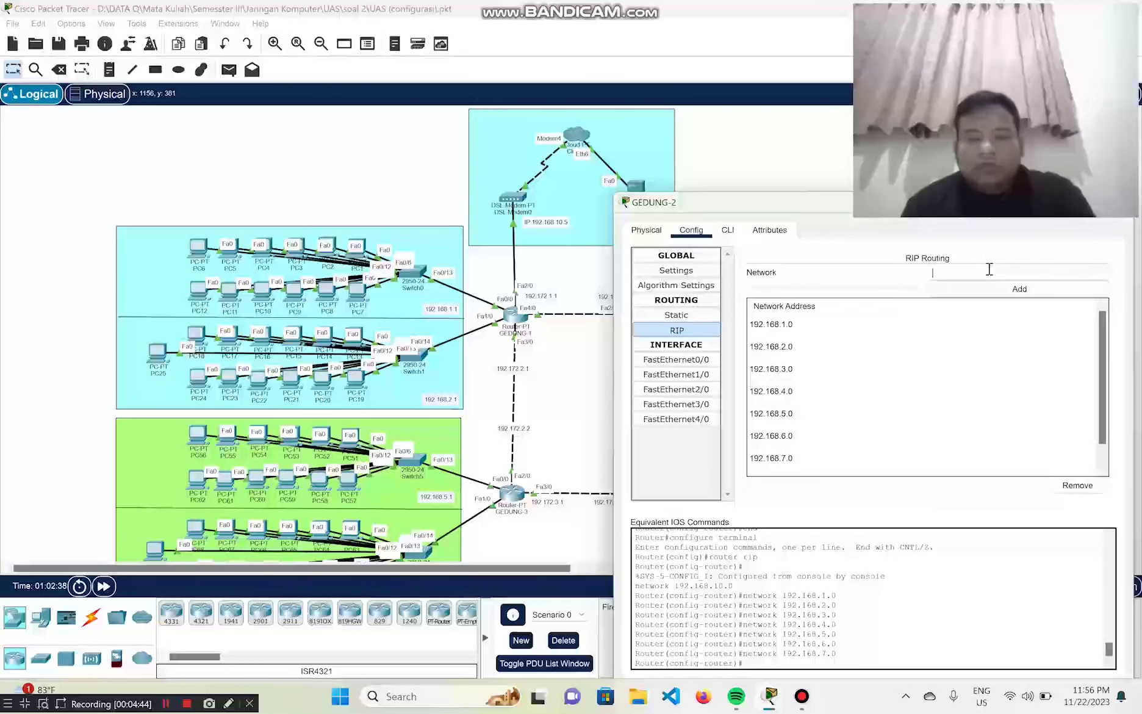
{"action": "type", "text": "192.168.1.0"}
{"action": "left_click", "coordinate": [966, 276]}
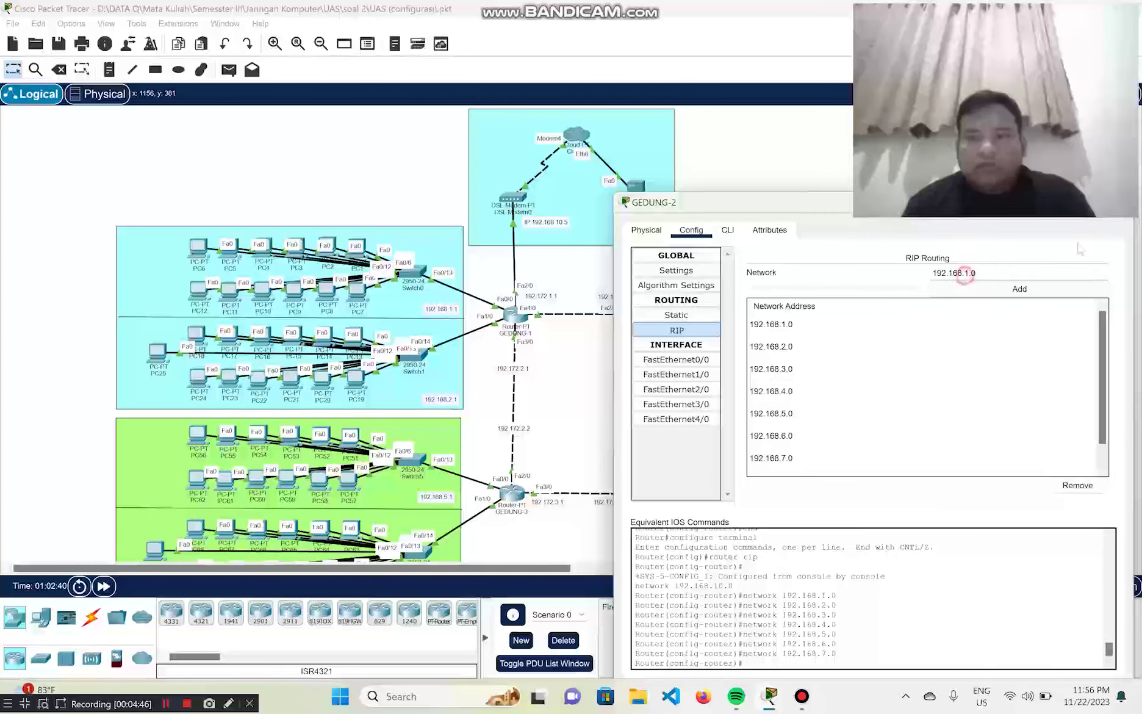
{"action": "type", "text": "8"}
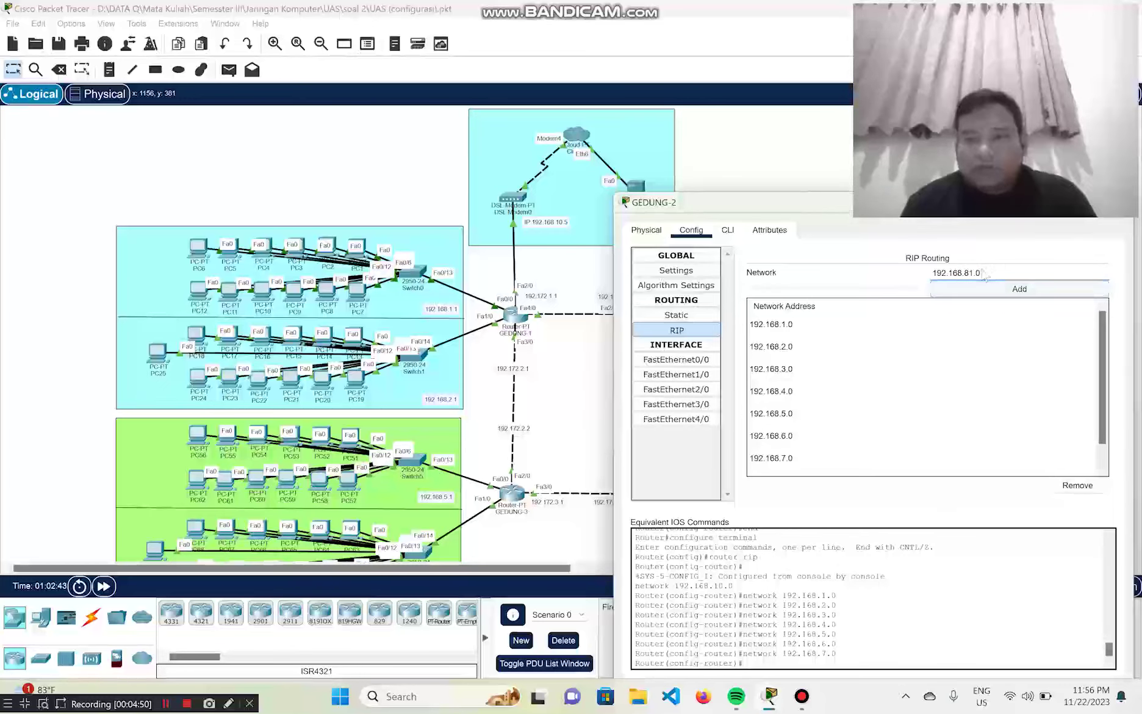
{"action": "key", "text": "BackSpace"}
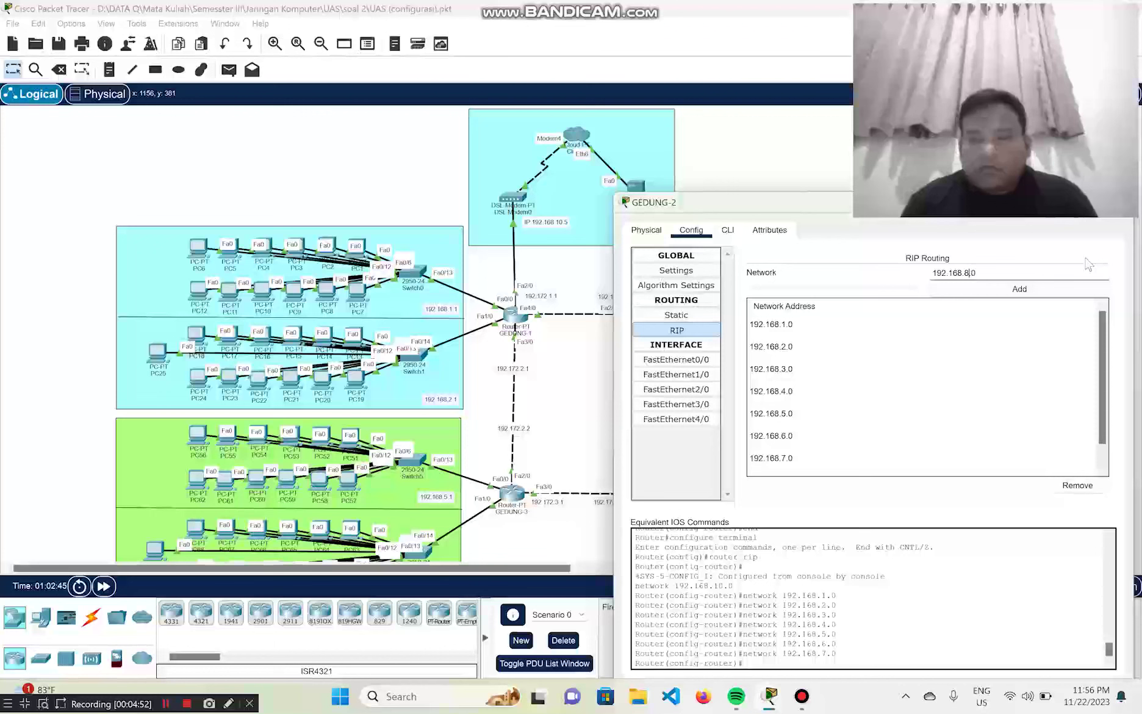
{"action": "left_click", "coordinate": [1029, 293]}
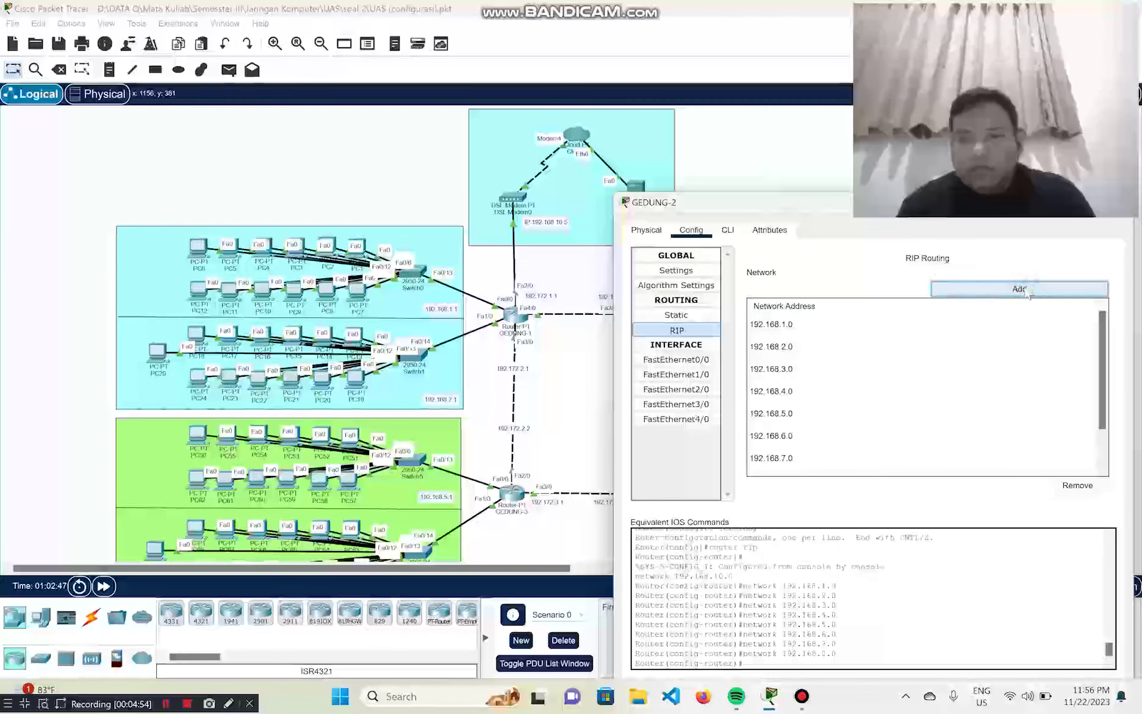
Close GEDUNG-2's window and delete Scenario 0 with its test PDUs
{"action": "left_click_drag", "start_coordinate": [786, 214], "coordinate": [504, 226]}
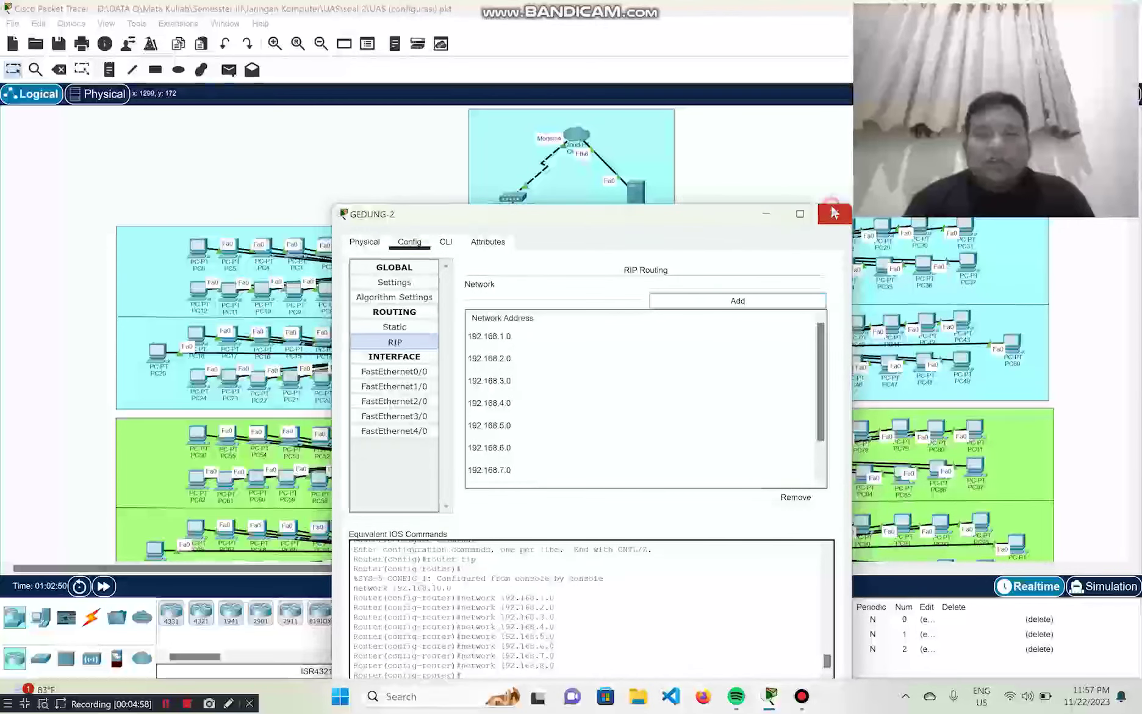
{"action": "left_click", "coordinate": [833, 213]}
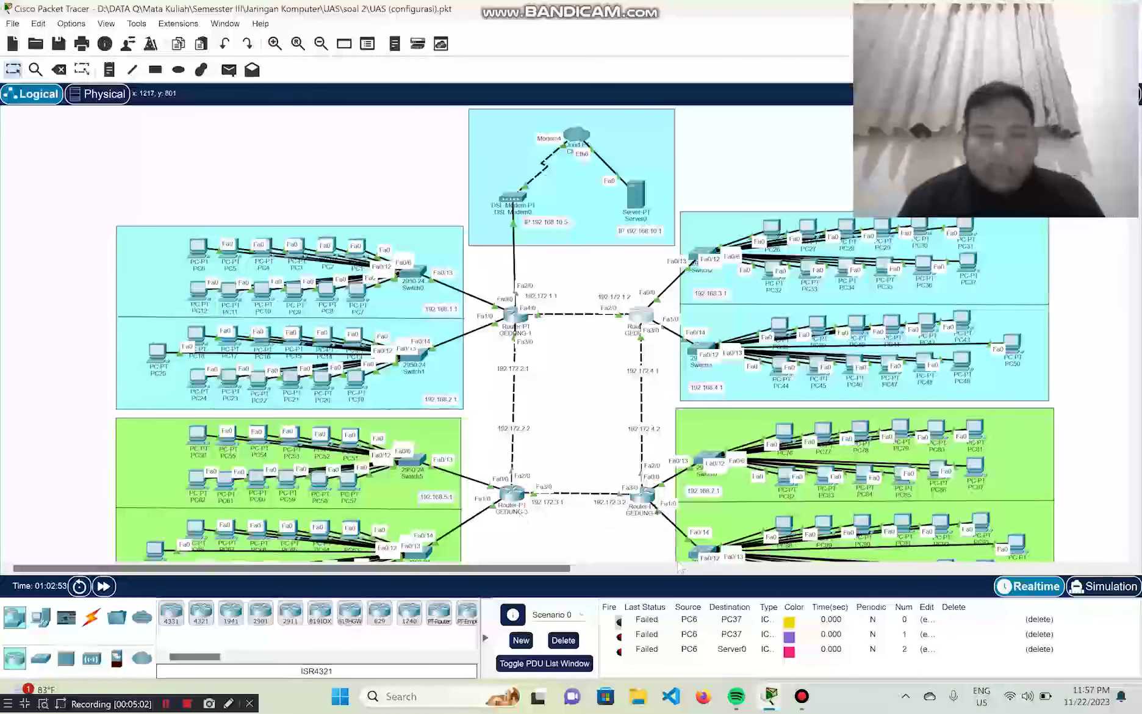
{"action": "left_click", "coordinate": [563, 640]}
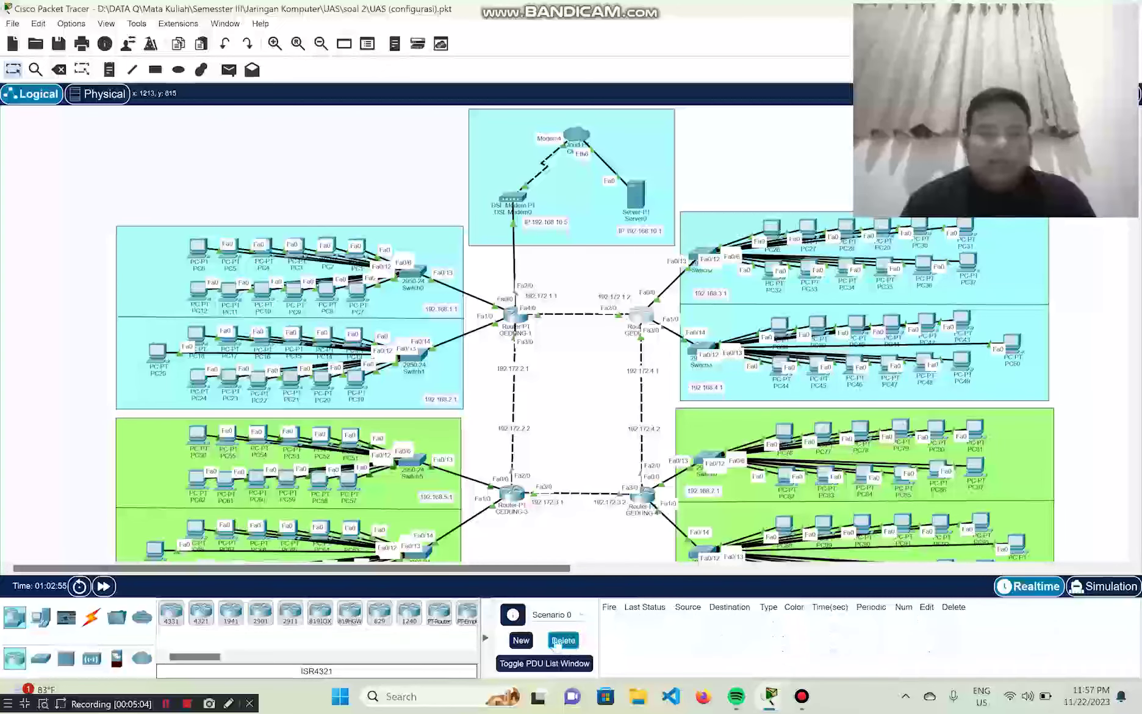
{"action": "left_click", "coordinate": [167, 703]}
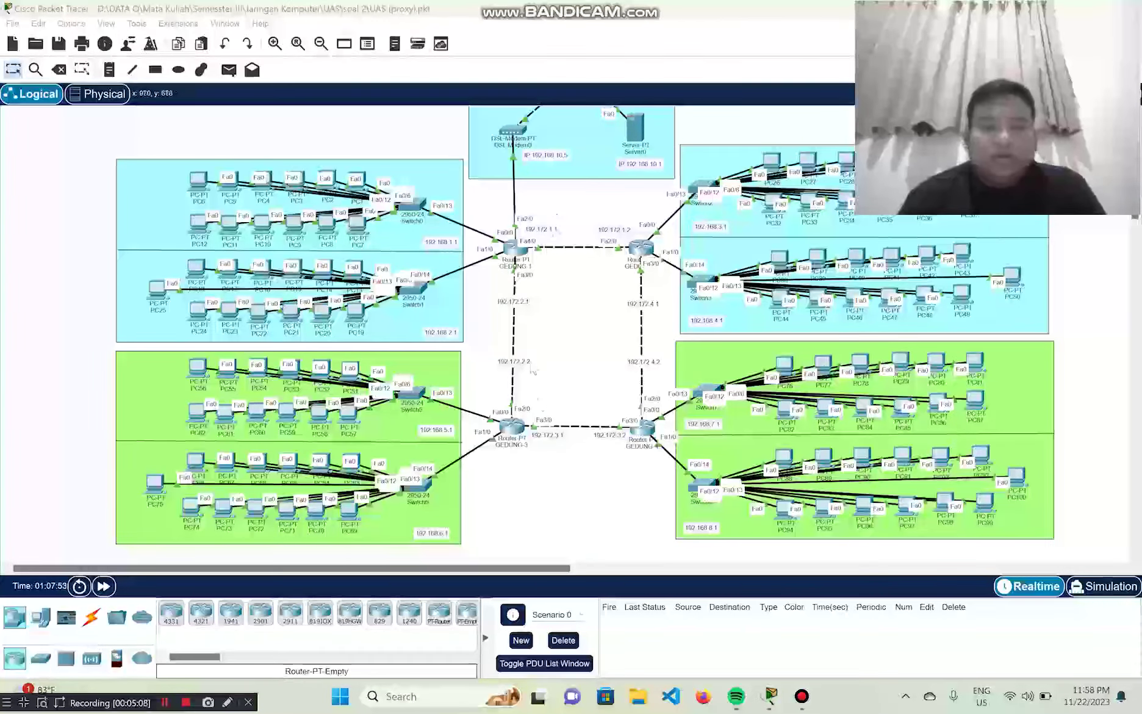
Review the RIP network list of router GEDUNG-3, then close the router's window
{"action": "left_click", "coordinate": [511, 427]}
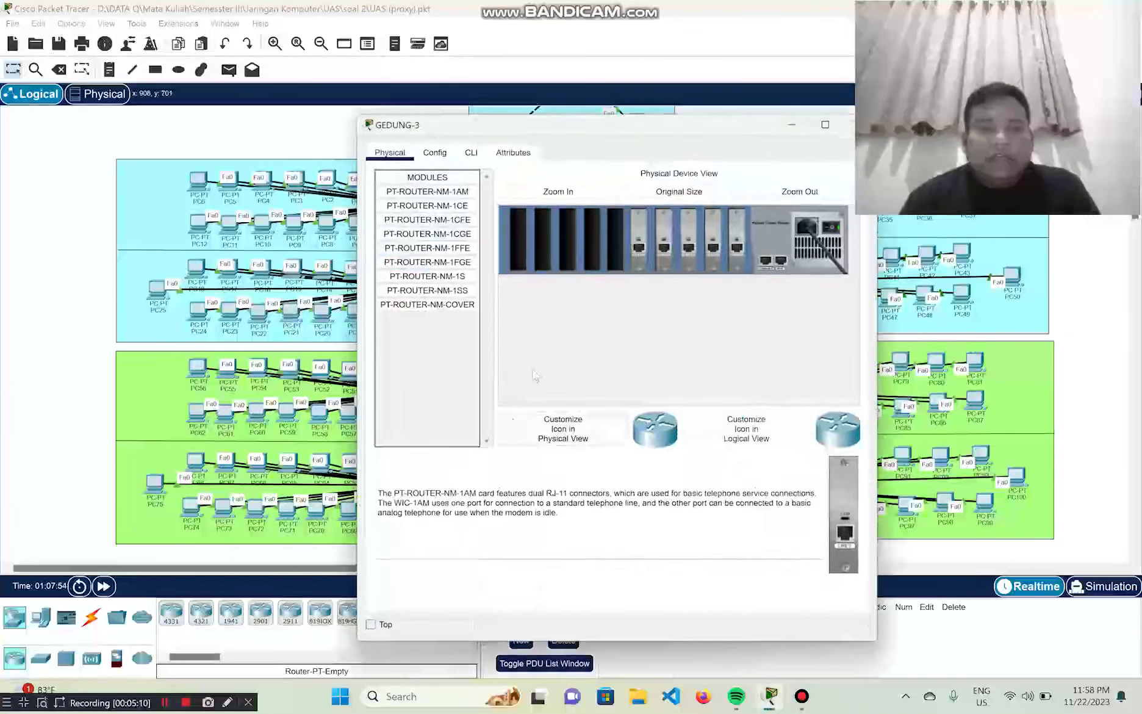
{"action": "left_click", "coordinate": [435, 152]}
{"action": "left_click", "coordinate": [429, 251]}
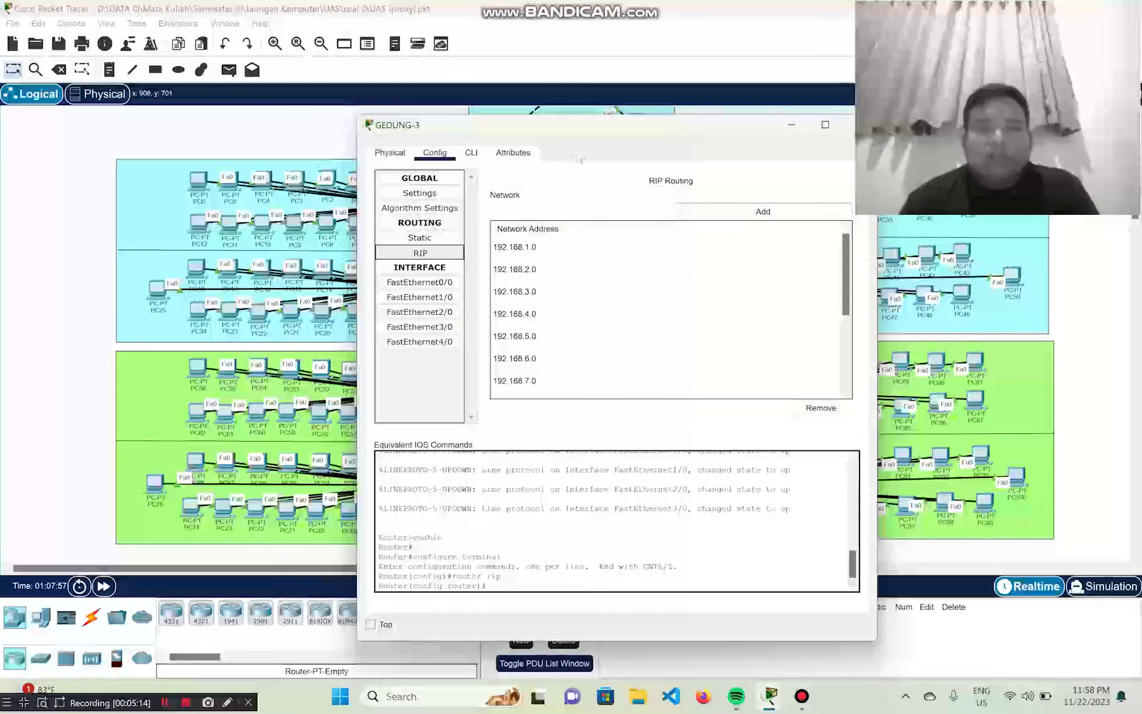
{"action": "left_click_drag", "start_coordinate": [608, 125], "coordinate": [524, 125]}
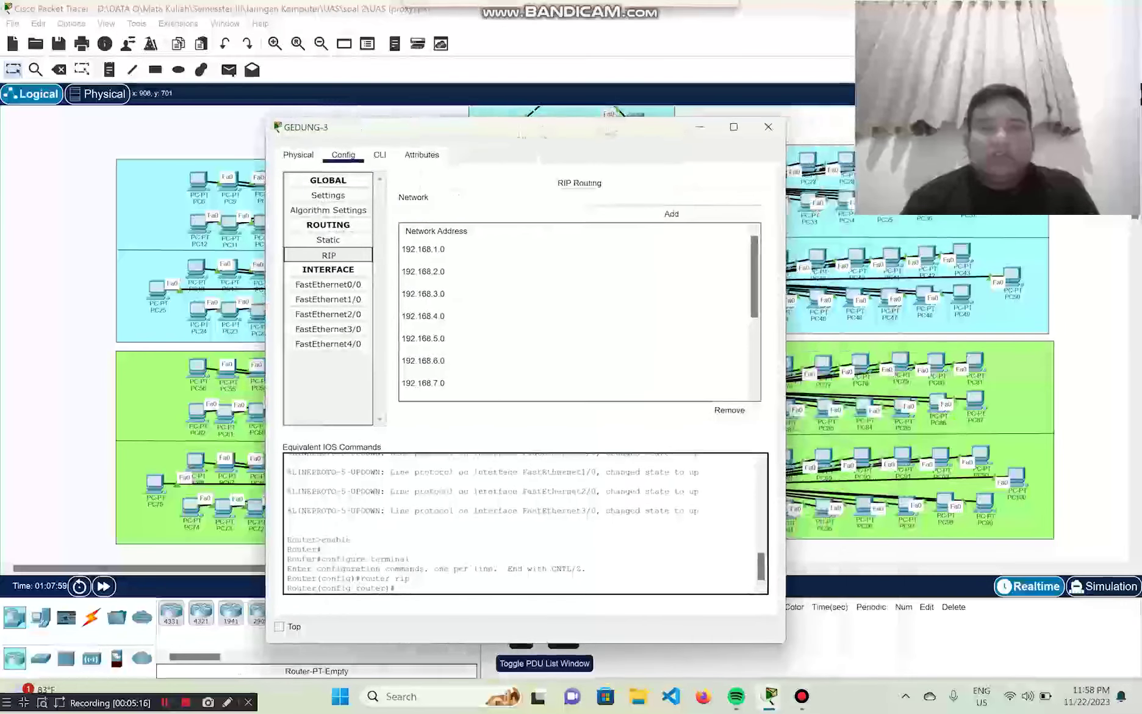
{"action": "left_click", "coordinate": [771, 125]}
Open router GEDUNG-4 and examine the network addresses in its RIP routing configuration
{"action": "left_click", "coordinate": [657, 441]}
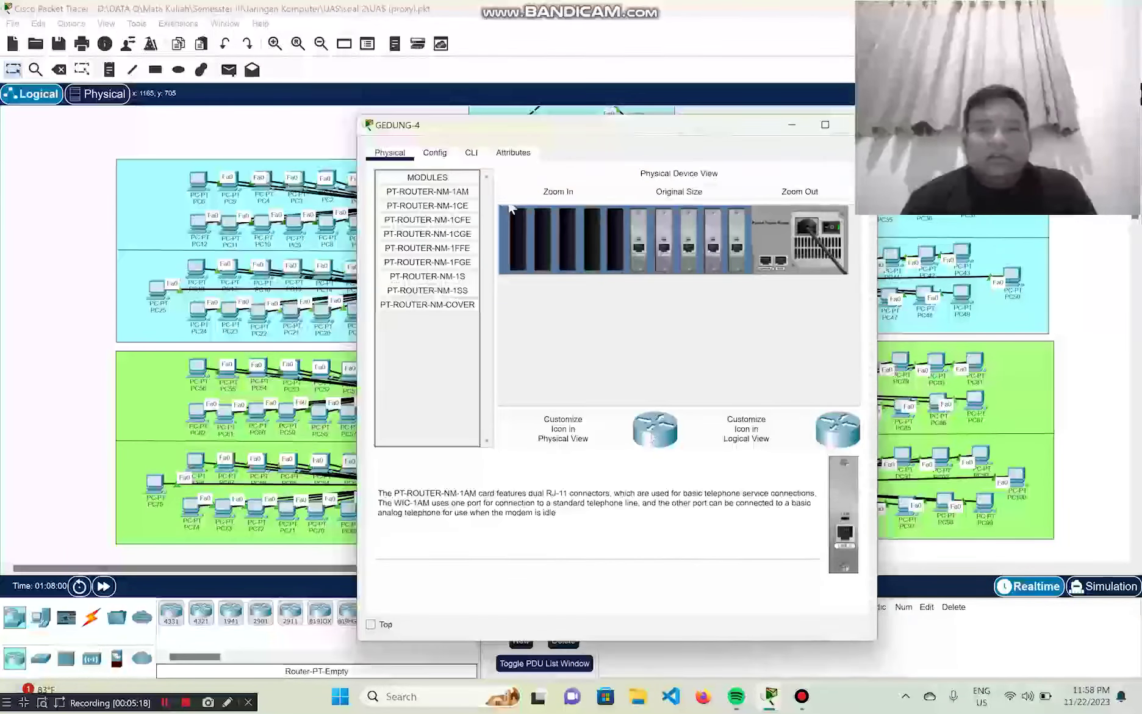
{"action": "left_click", "coordinate": [435, 153]}
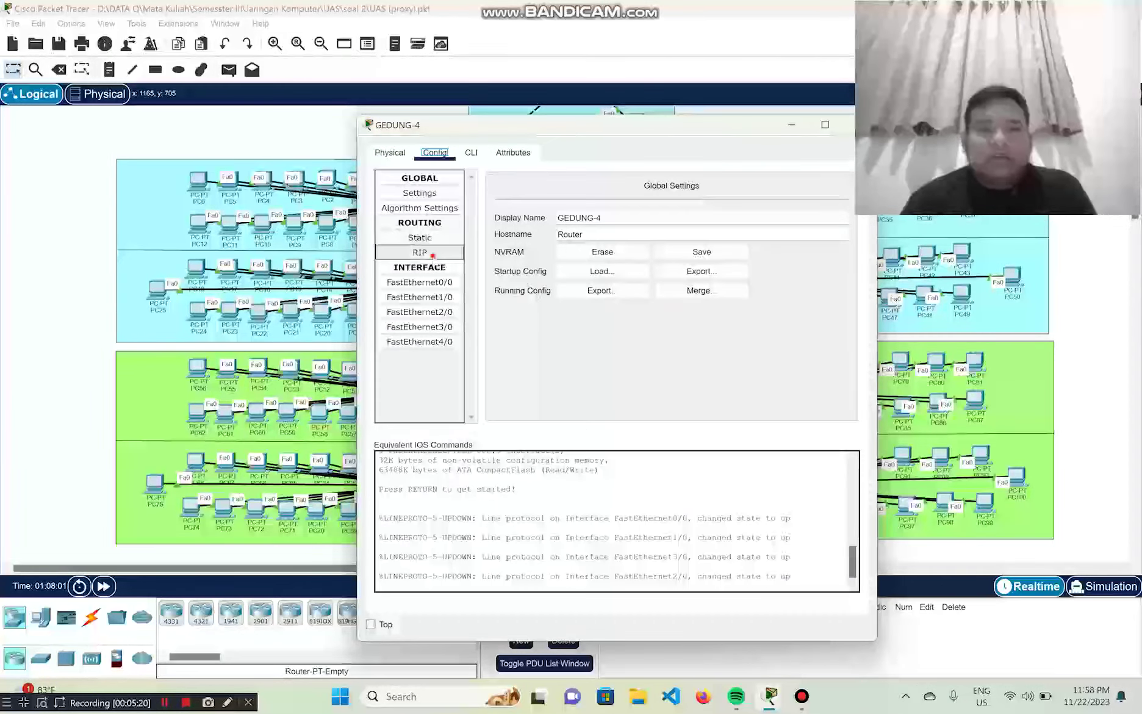
{"action": "left_click", "coordinate": [427, 252]}
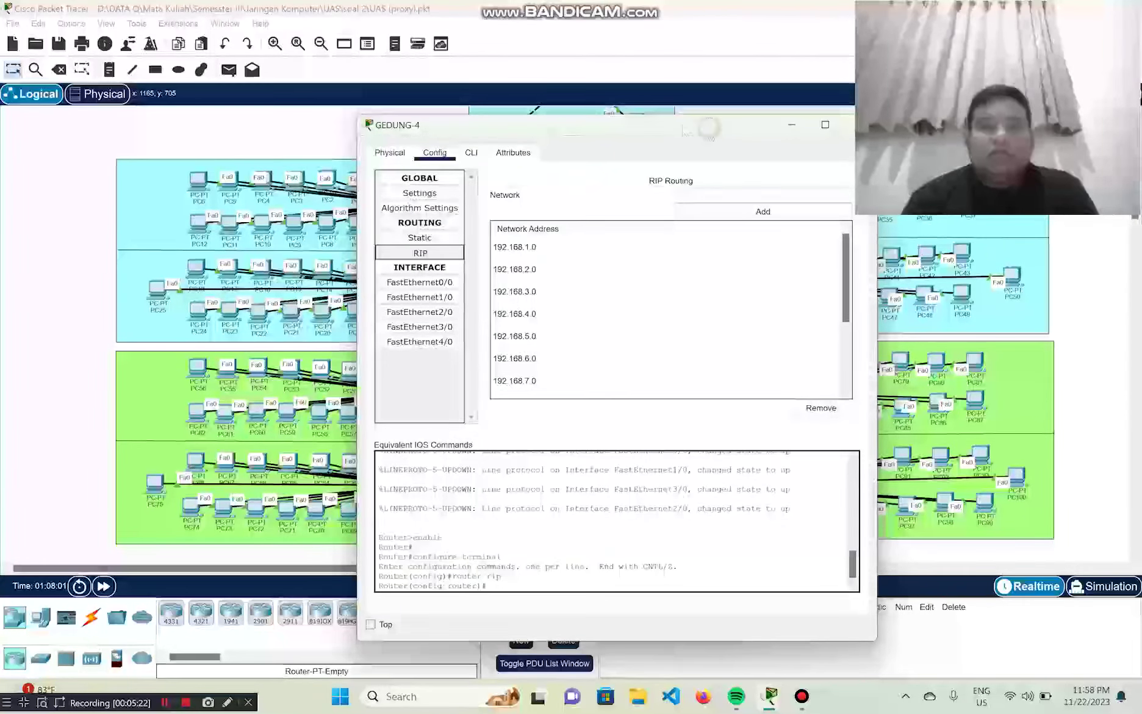
Close GEDUNG-4's window and test connectivity by sending a simple PDU from PC6 to PC50 twice
{"action": "left_click_drag", "start_coordinate": [714, 125], "coordinate": [658, 122]}
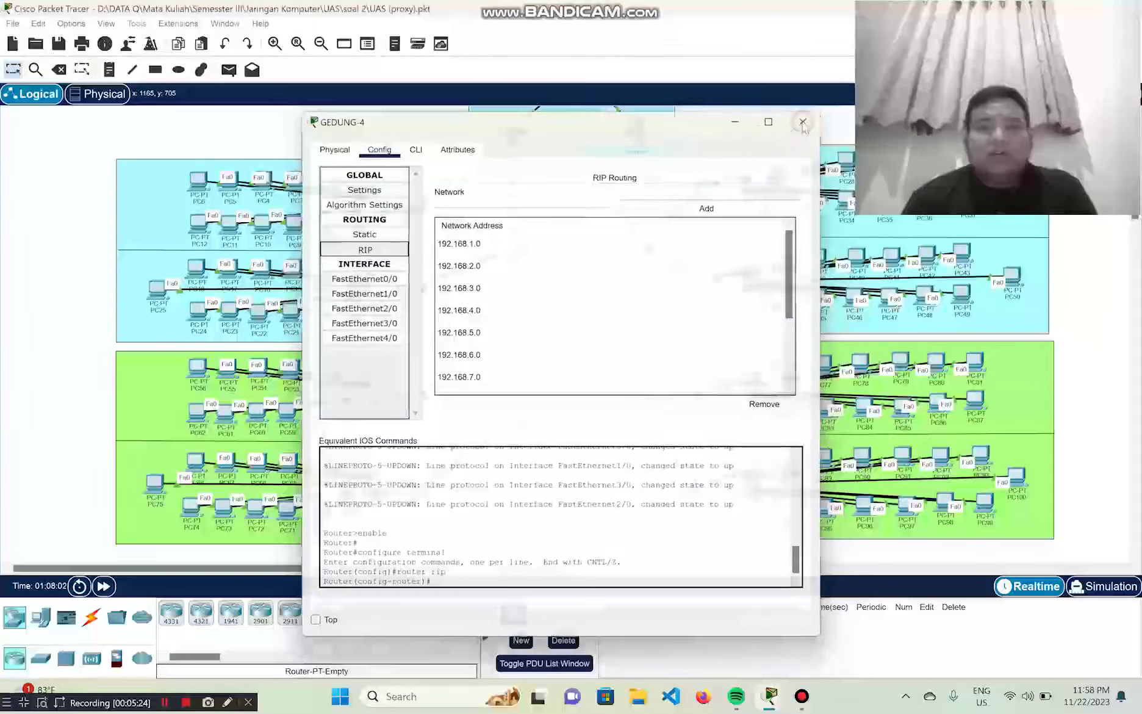
{"action": "left_click", "coordinate": [804, 121]}
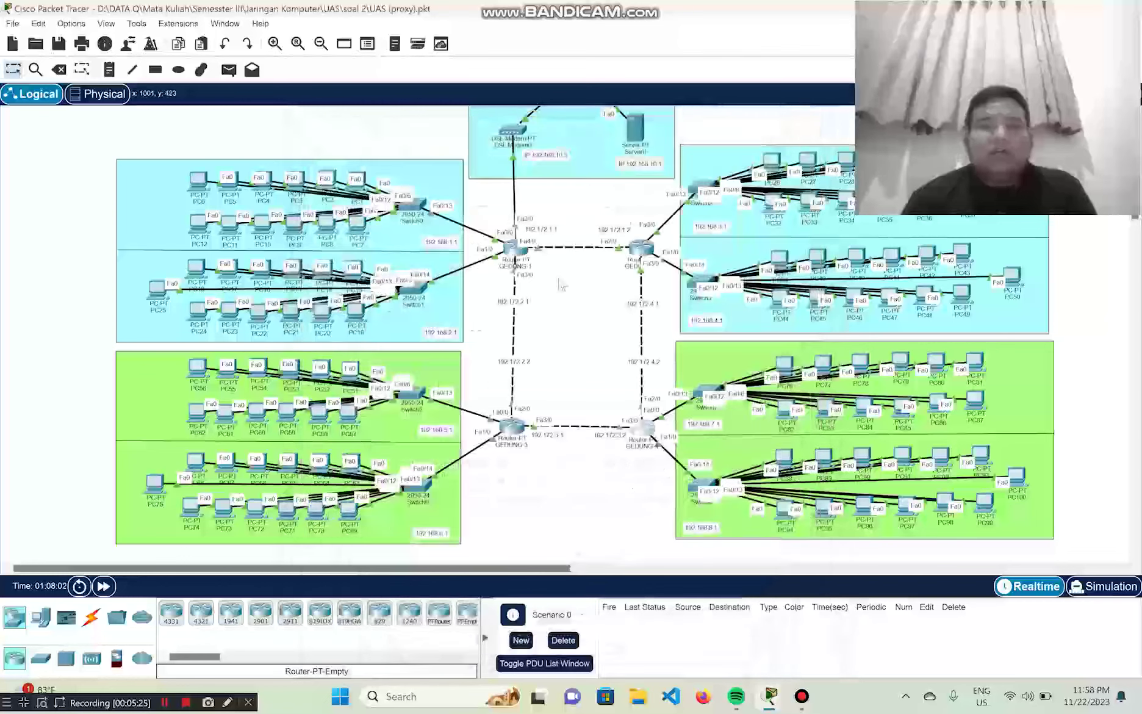
{"action": "left_click", "coordinate": [228, 69]}
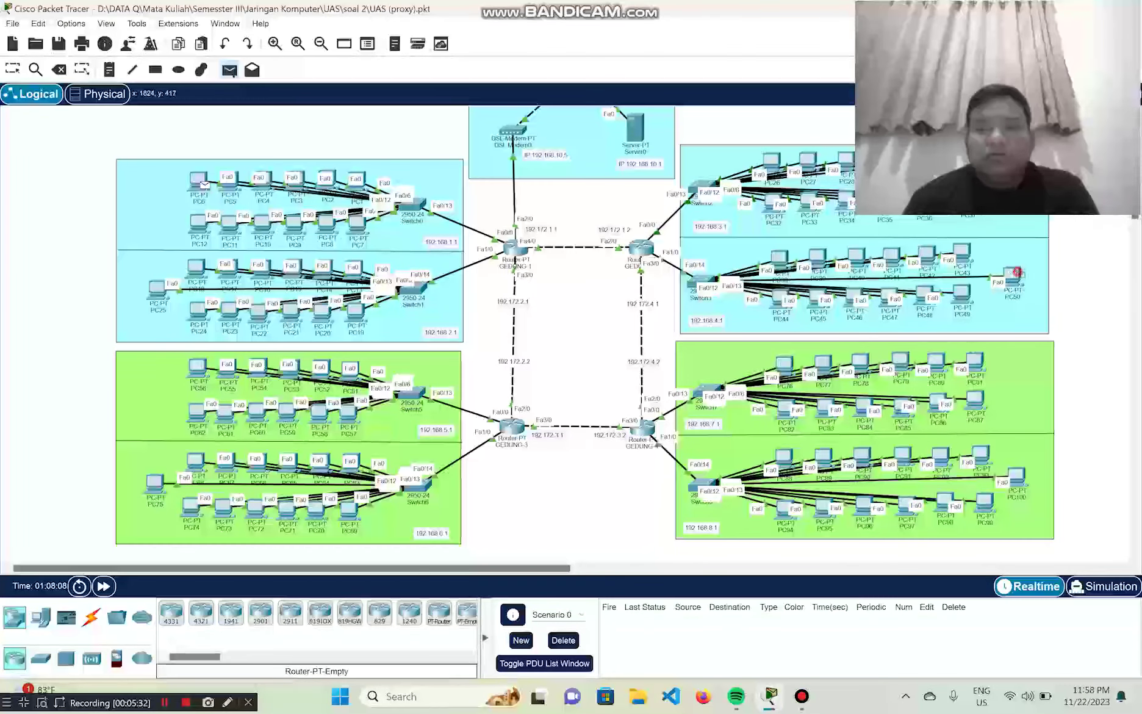
{"action": "left_click", "coordinate": [1016, 277]}
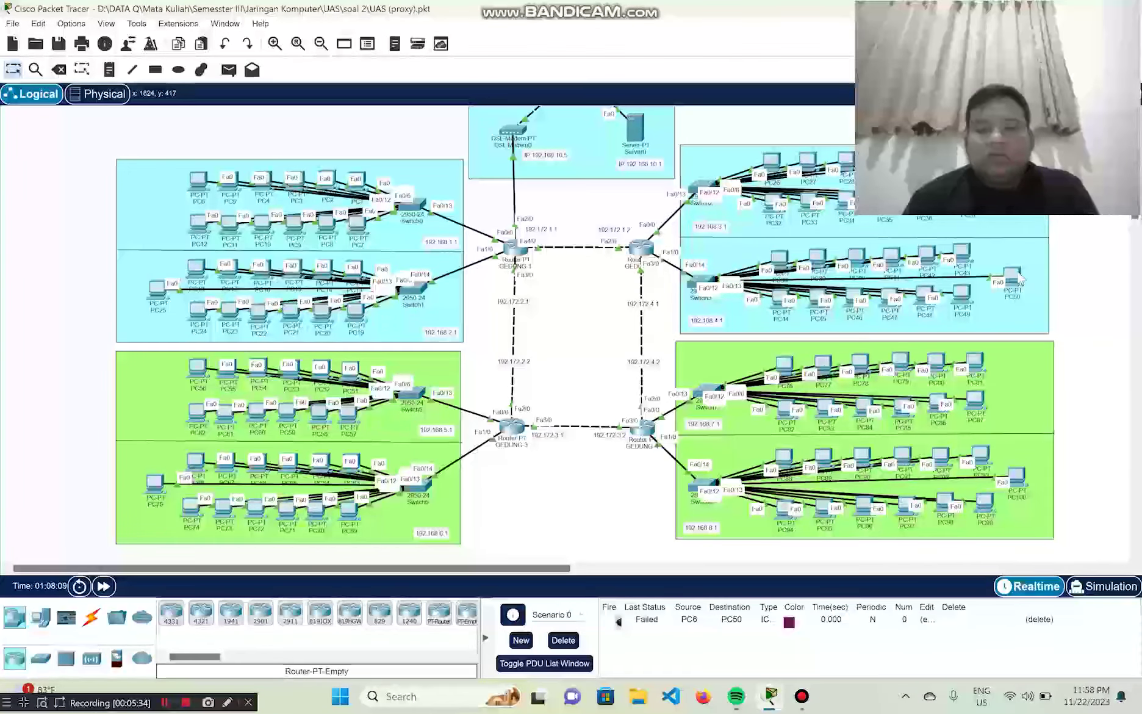
{"action": "left_click", "coordinate": [227, 72]}
{"action": "left_click", "coordinate": [195, 182]}
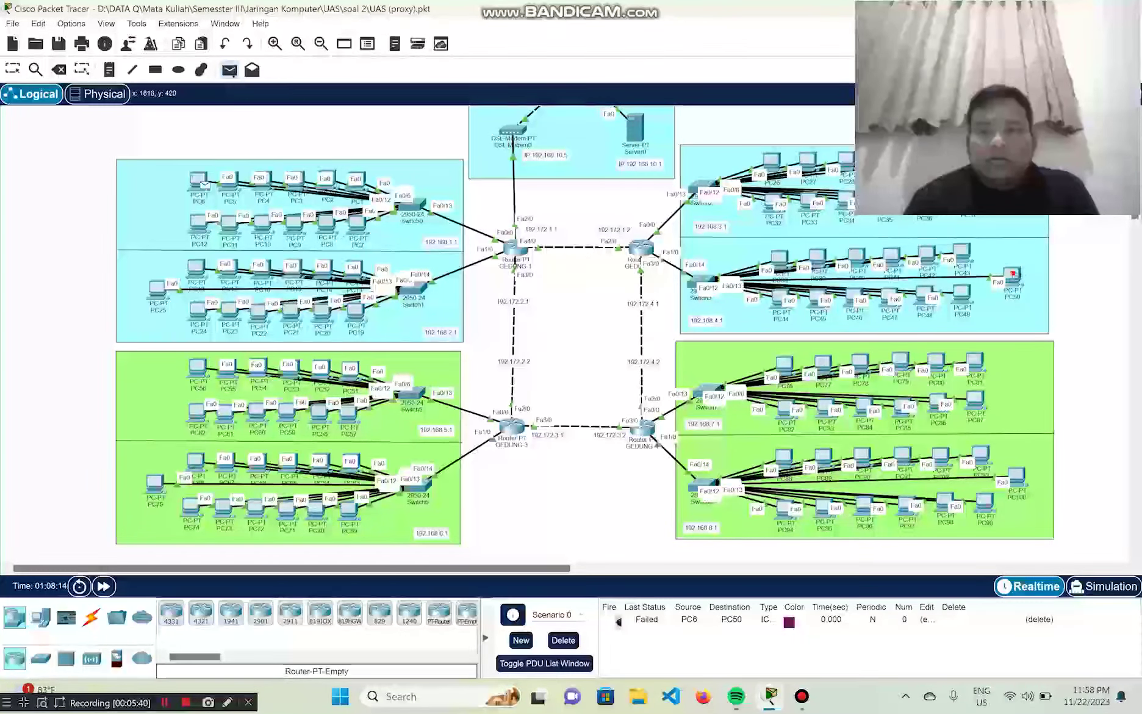
{"action": "left_click", "coordinate": [1013, 277]}
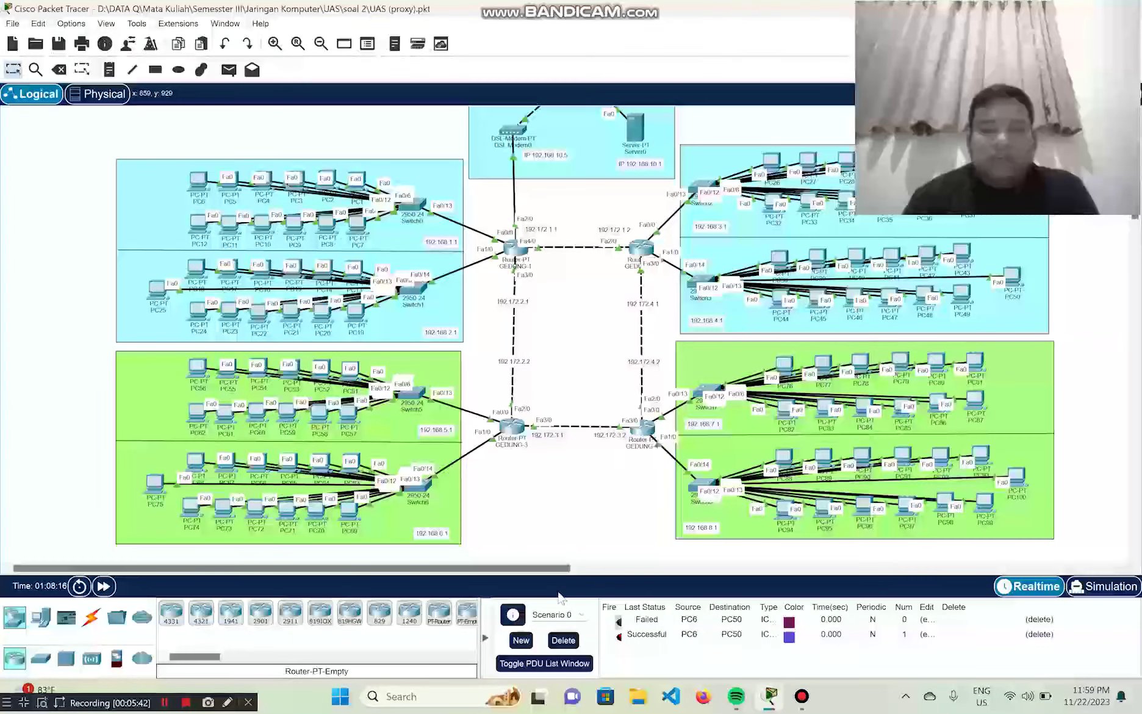
Send a simple PDU from PC6 to PC75 twice and delete Scenario 0 with its test PDUs
{"action": "left_click", "coordinate": [229, 69]}
{"action": "left_click", "coordinate": [198, 180]}
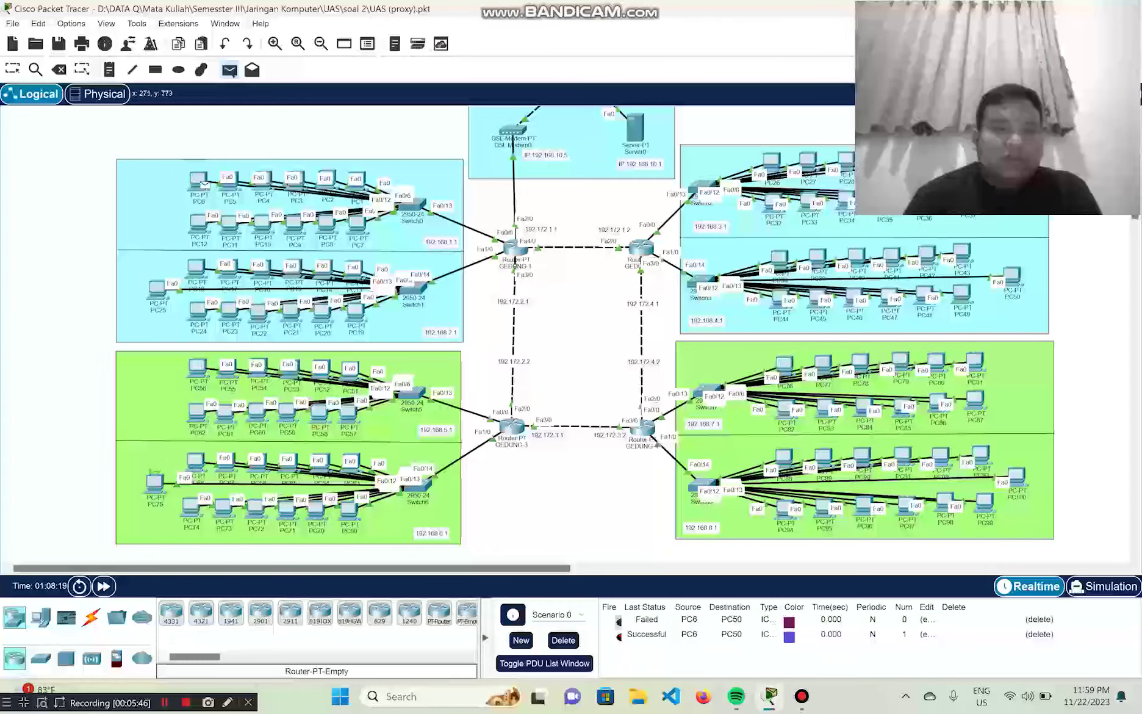
{"action": "left_click", "coordinate": [155, 485]}
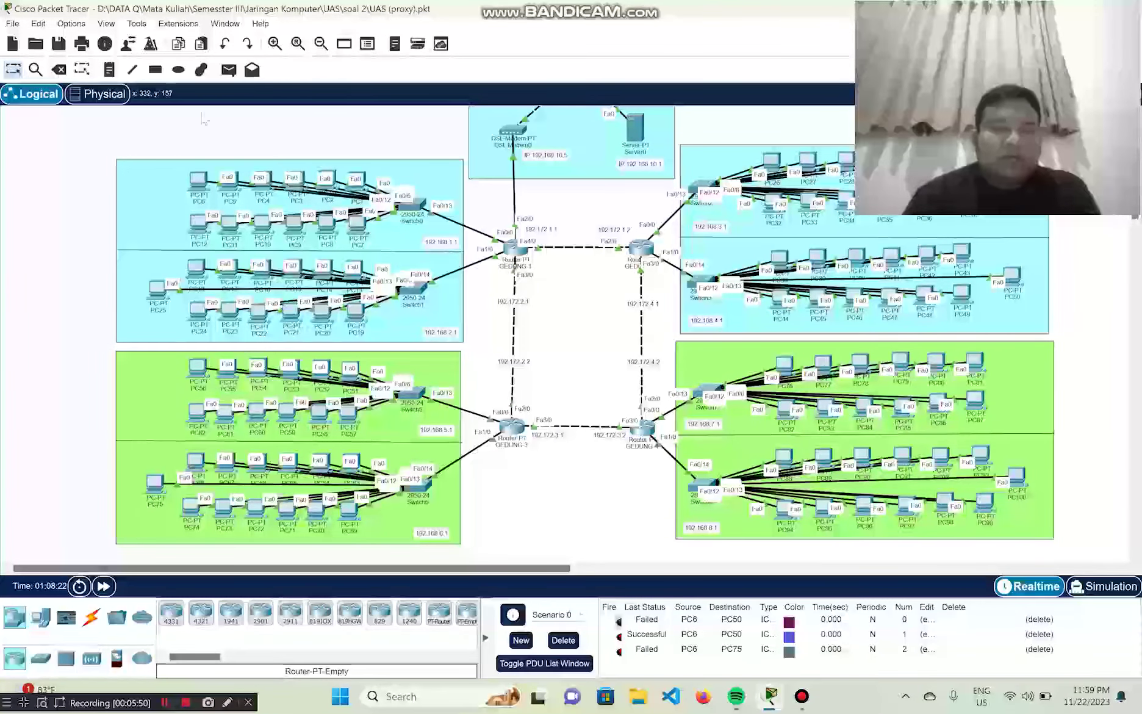
{"action": "left_click", "coordinate": [229, 70]}
{"action": "left_click", "coordinate": [199, 180]}
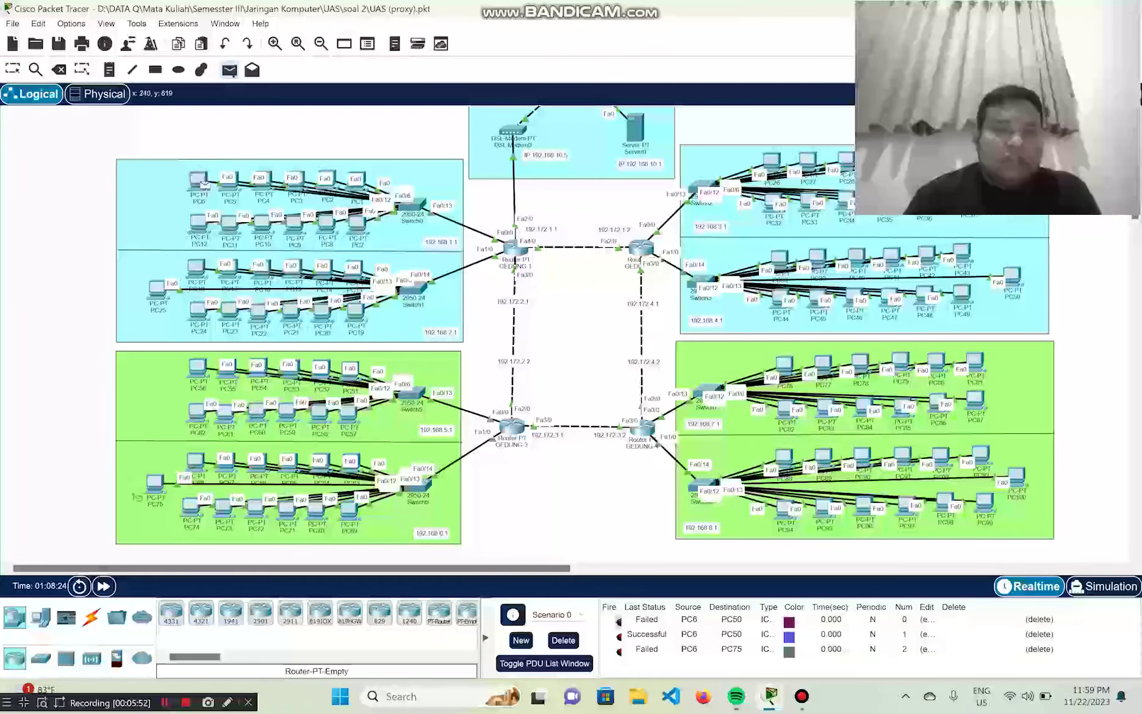
{"action": "left_click", "coordinate": [155, 485]}
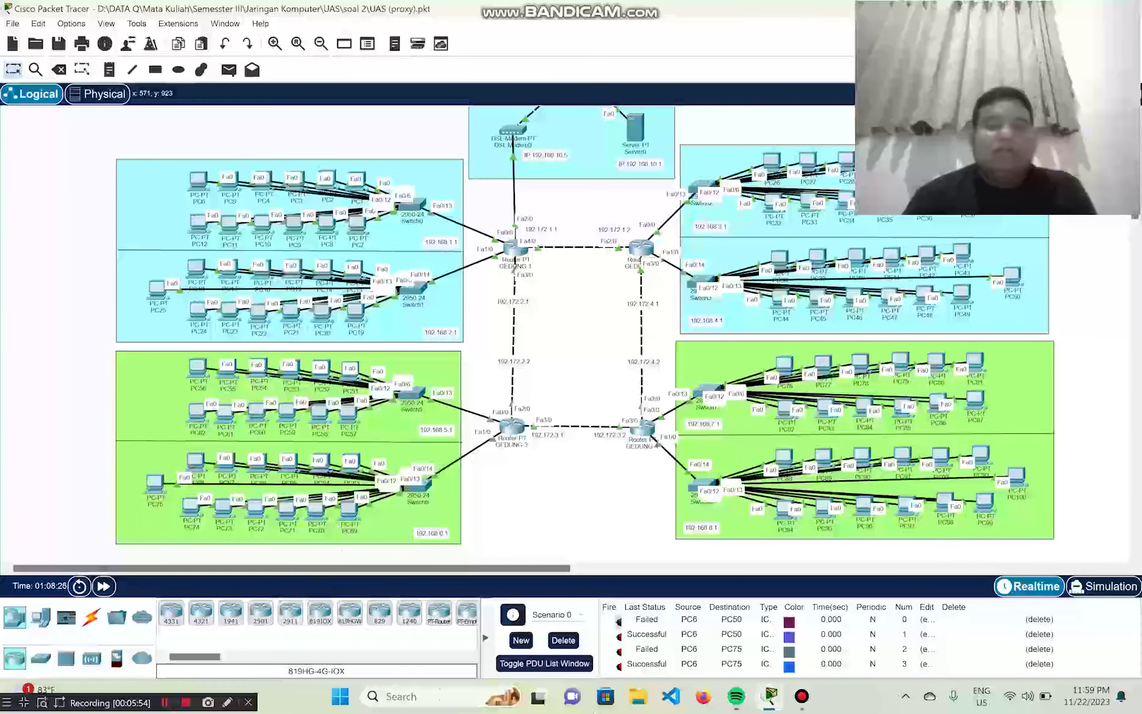
{"action": "left_click", "coordinate": [563, 641]}
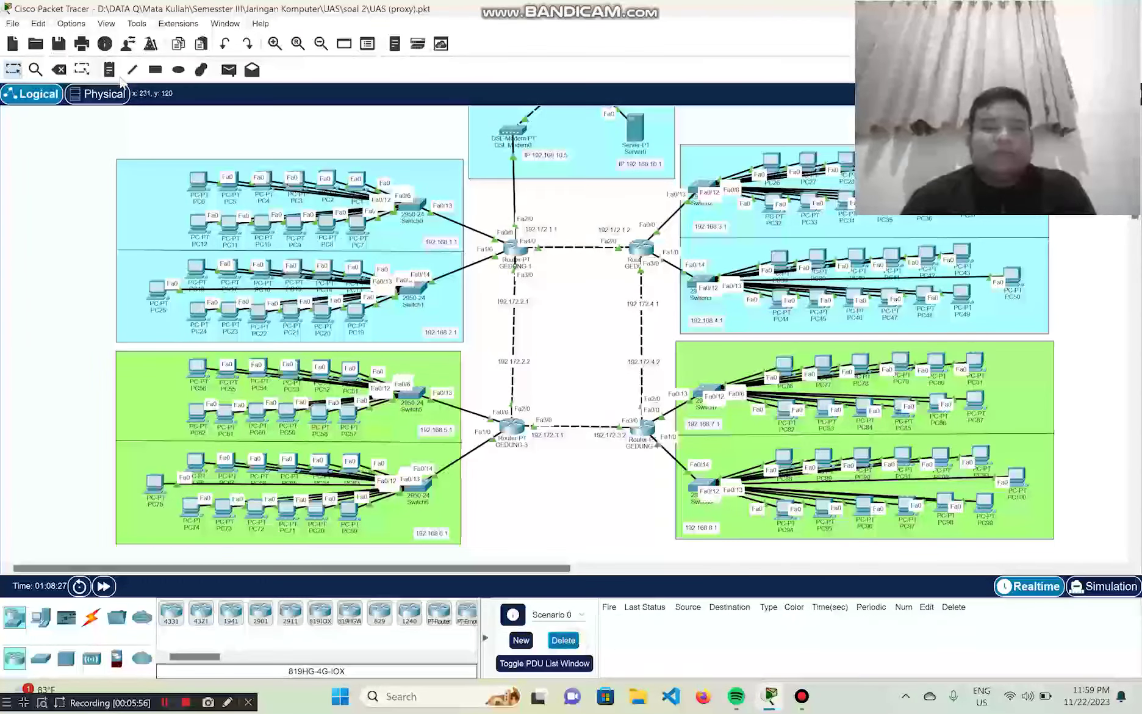
Test the server connection by sending a simple PDU from PC6 to Server0 twice
{"action": "left_click", "coordinate": [229, 70]}
{"action": "left_click", "coordinate": [198, 180]}
{"action": "left_click", "coordinate": [633, 131]}
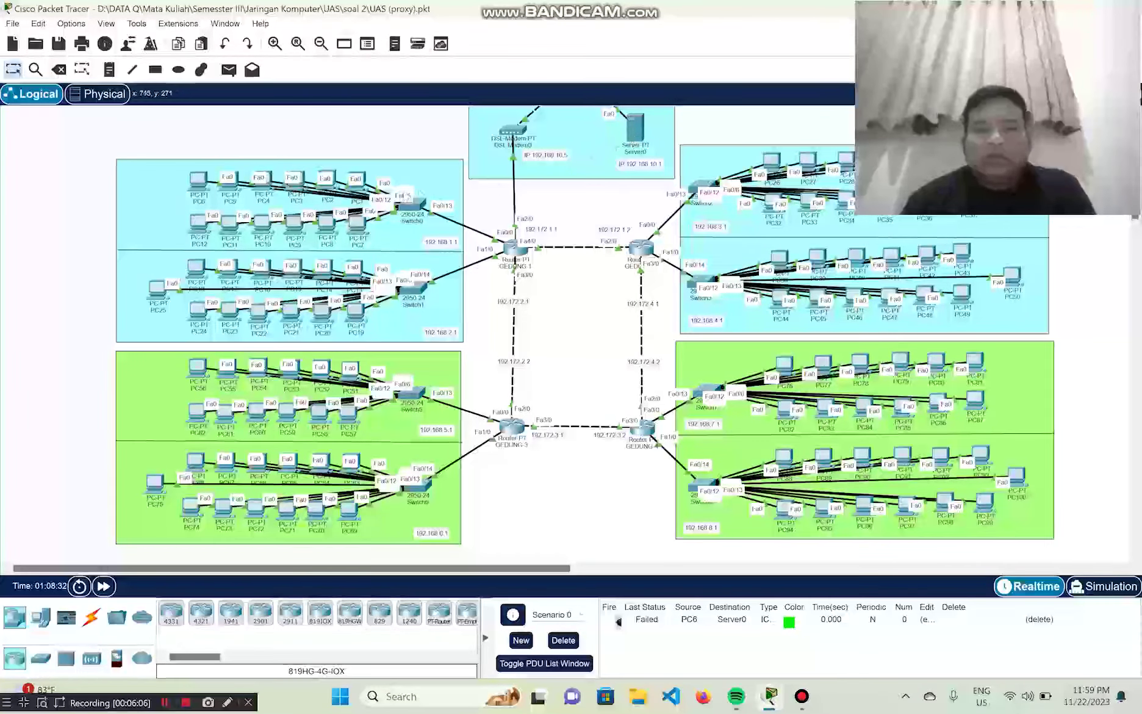
{"action": "left_click", "coordinate": [228, 70]}
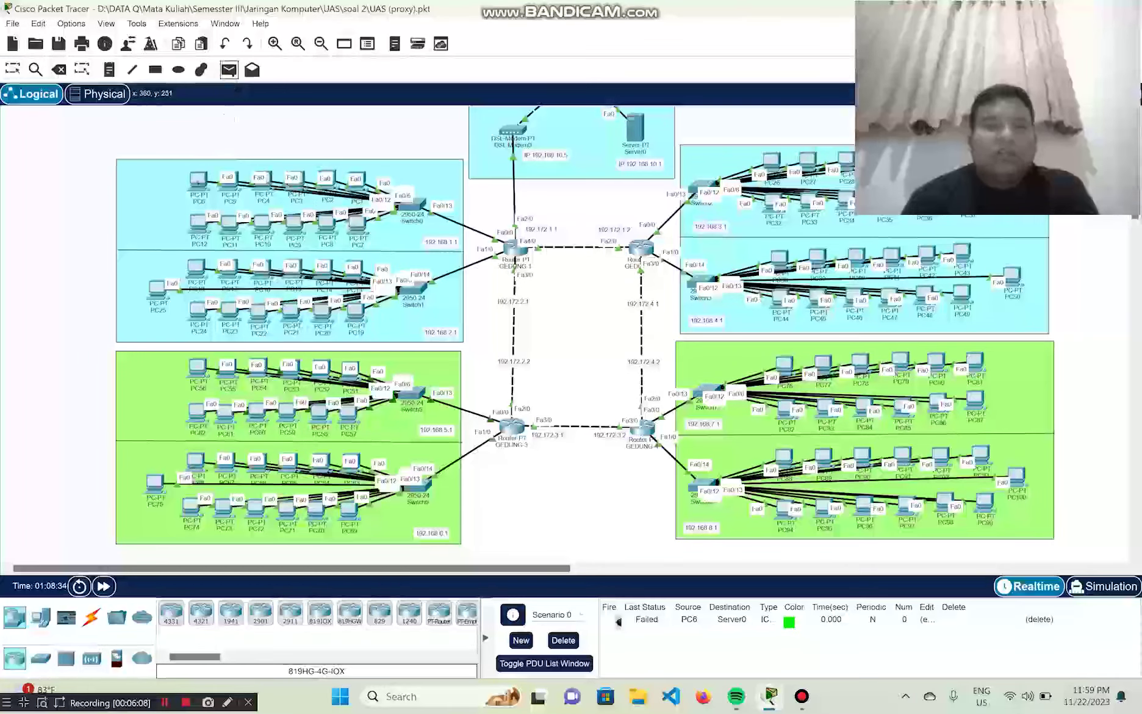
{"action": "left_click", "coordinate": [635, 124]}
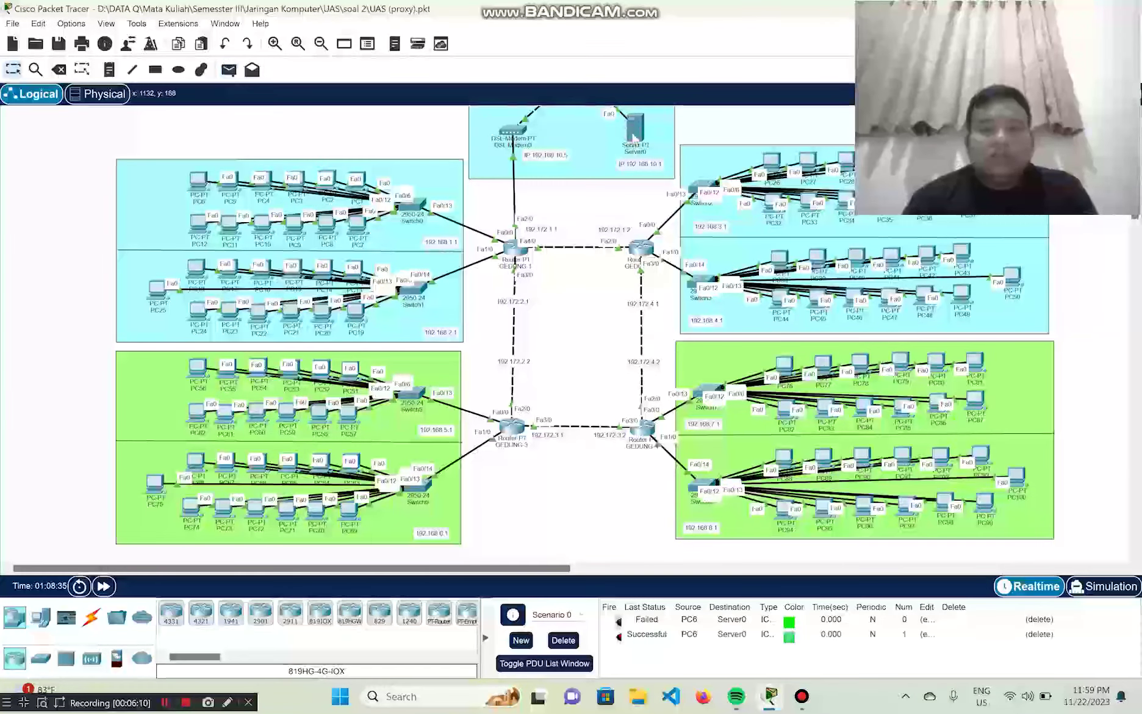
Send simple PDUs from PC75 and PC100 to Server0 and delete Scenario 0 with its test PDUs
{"action": "left_click", "coordinate": [229, 69]}
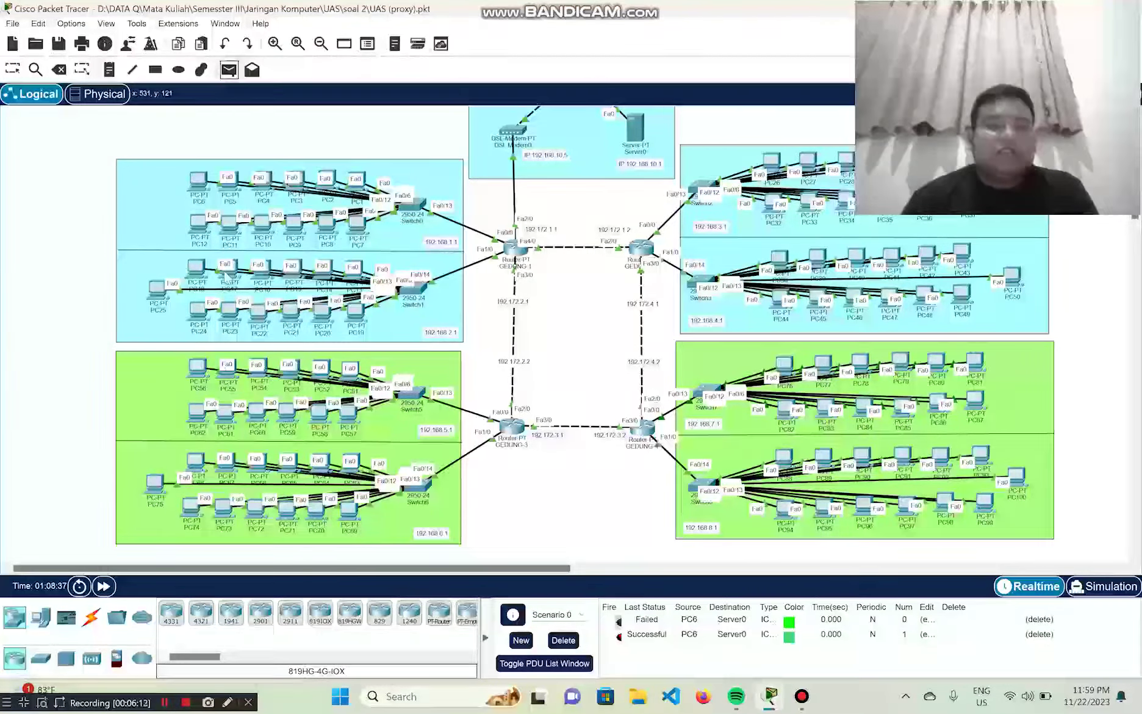
{"action": "left_click", "coordinate": [155, 482]}
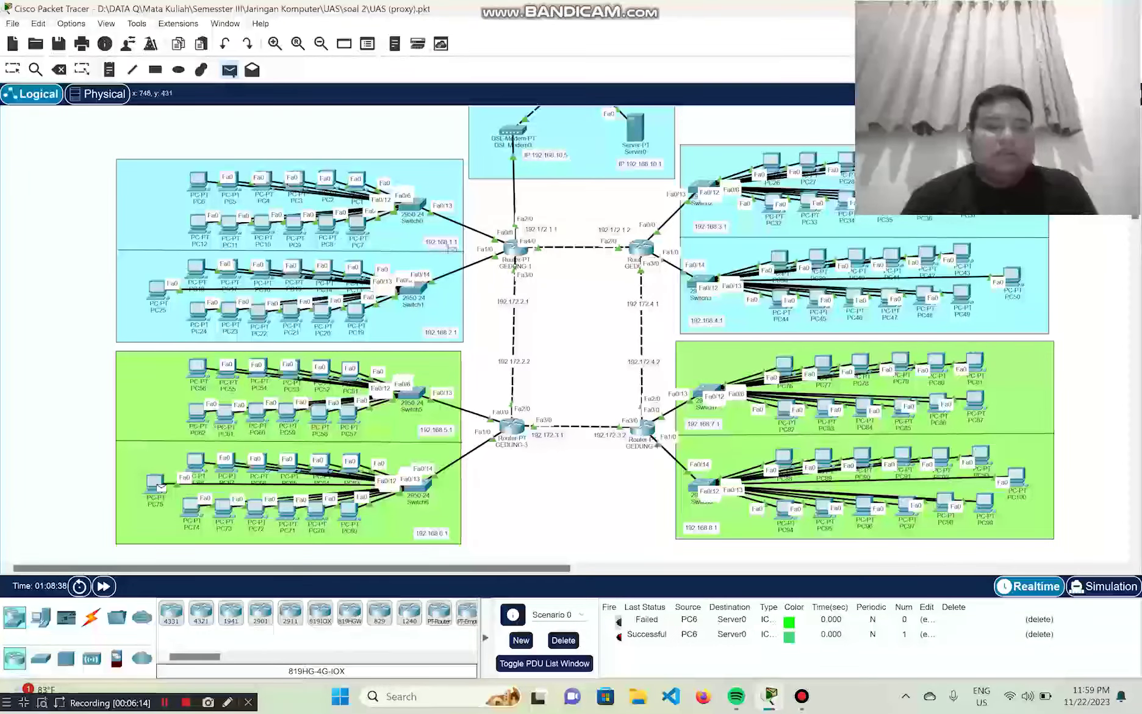
{"action": "left_click", "coordinate": [636, 130]}
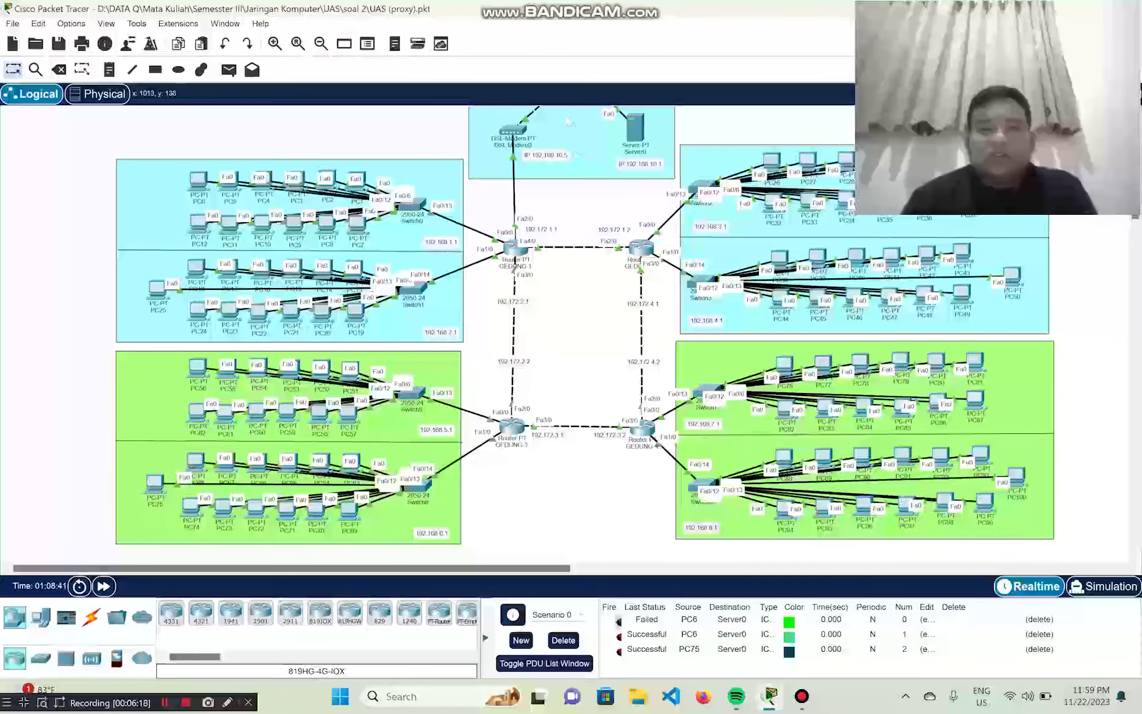
{"action": "left_click", "coordinate": [229, 70]}
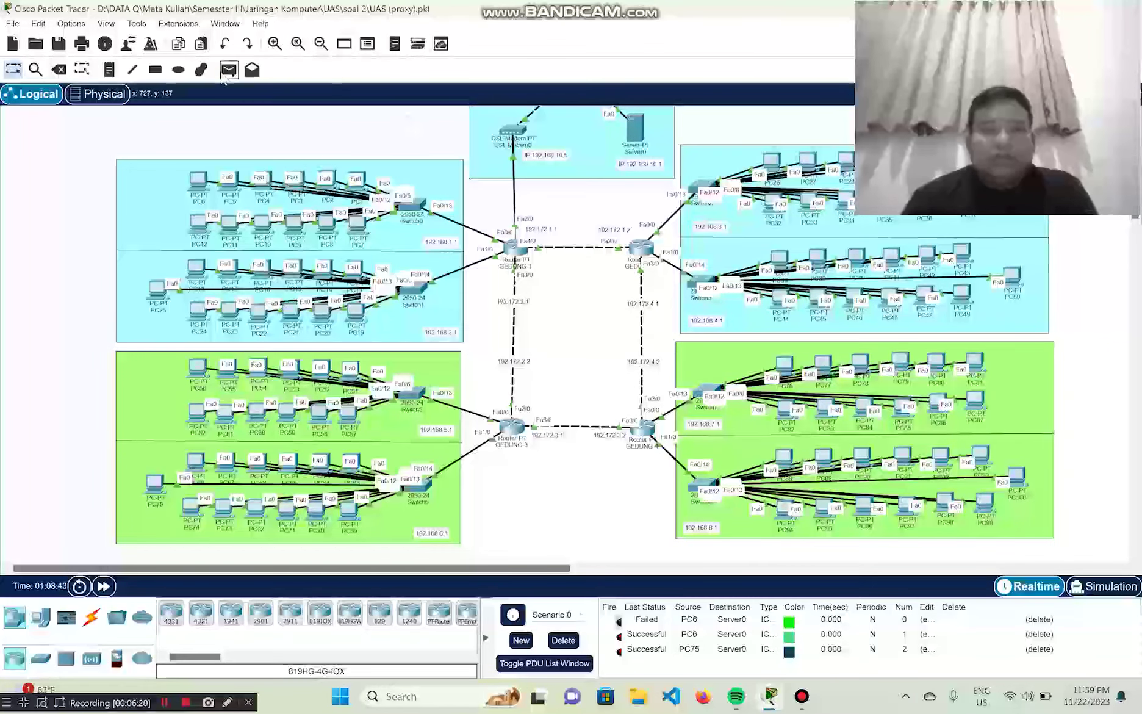
{"action": "left_click", "coordinate": [1022, 480]}
{"action": "left_click", "coordinate": [635, 129]}
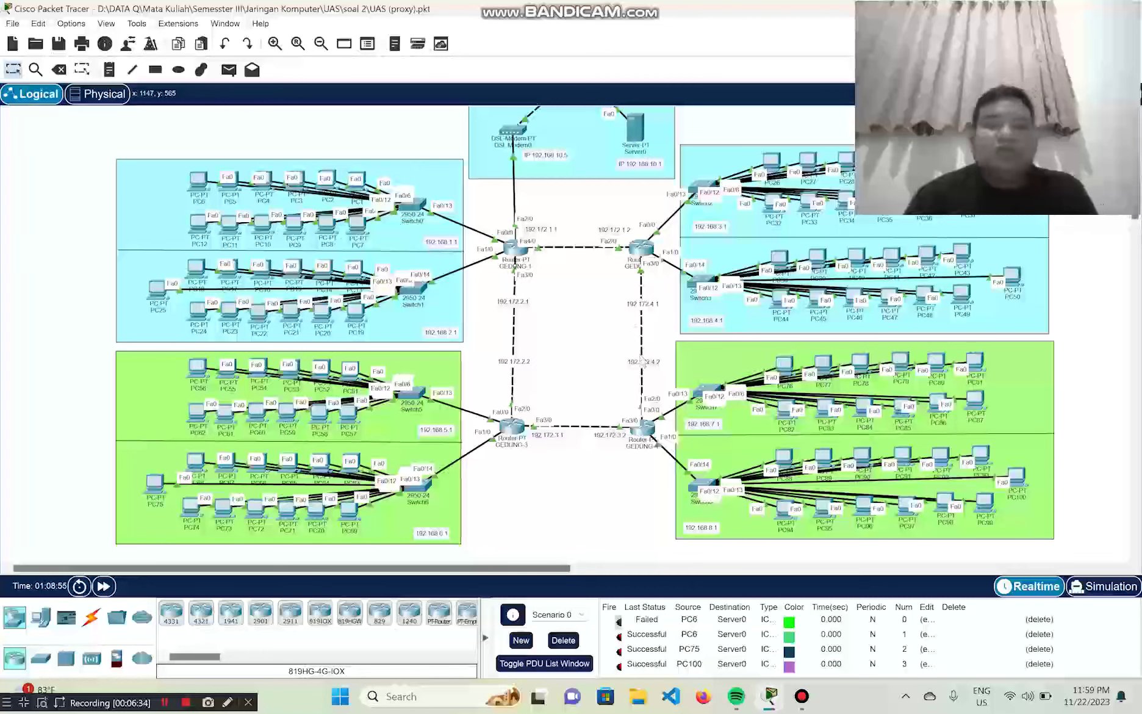
{"action": "left_click", "coordinate": [564, 641]}
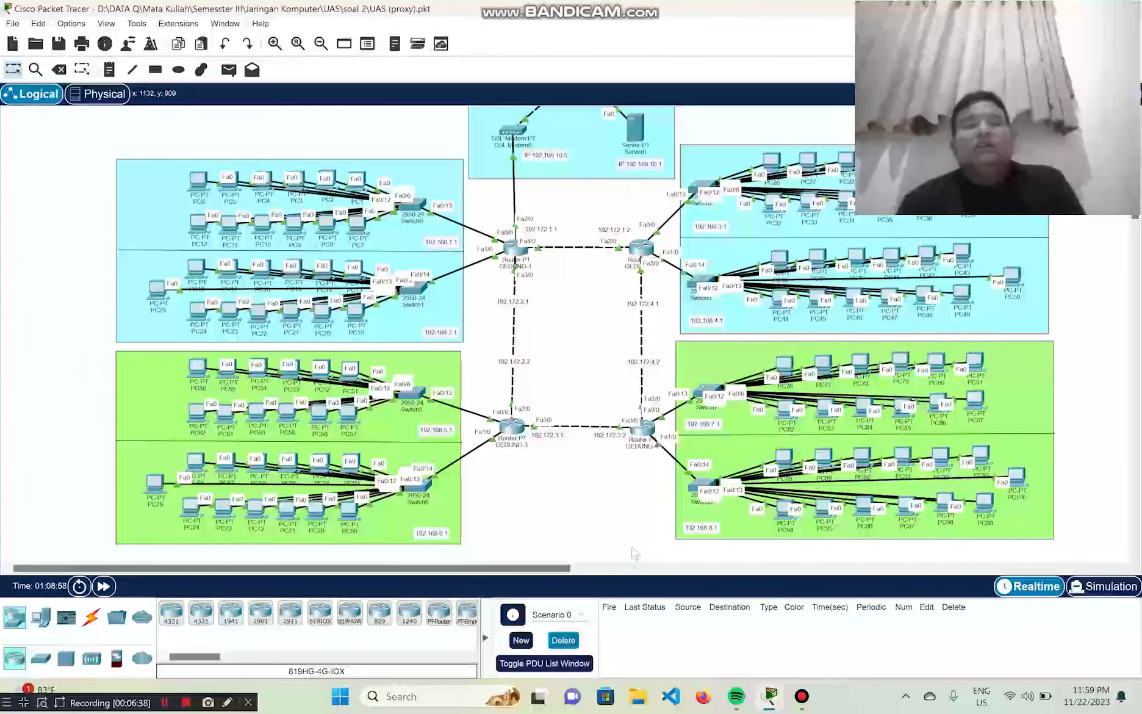
Open Server0 and review the web page files listed in its HTTP service
{"action": "key", "text": "alt+d"}
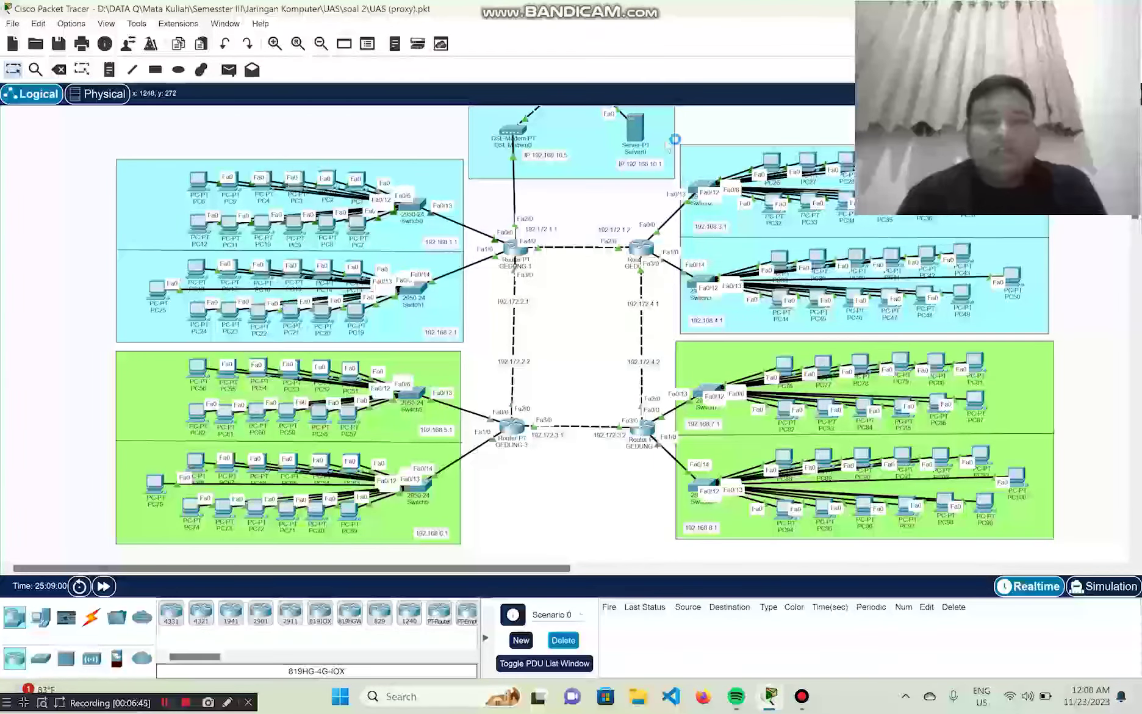
{"action": "scroll", "coordinate": [680, 146], "scroll_direction": "up", "scroll_amount": 2}
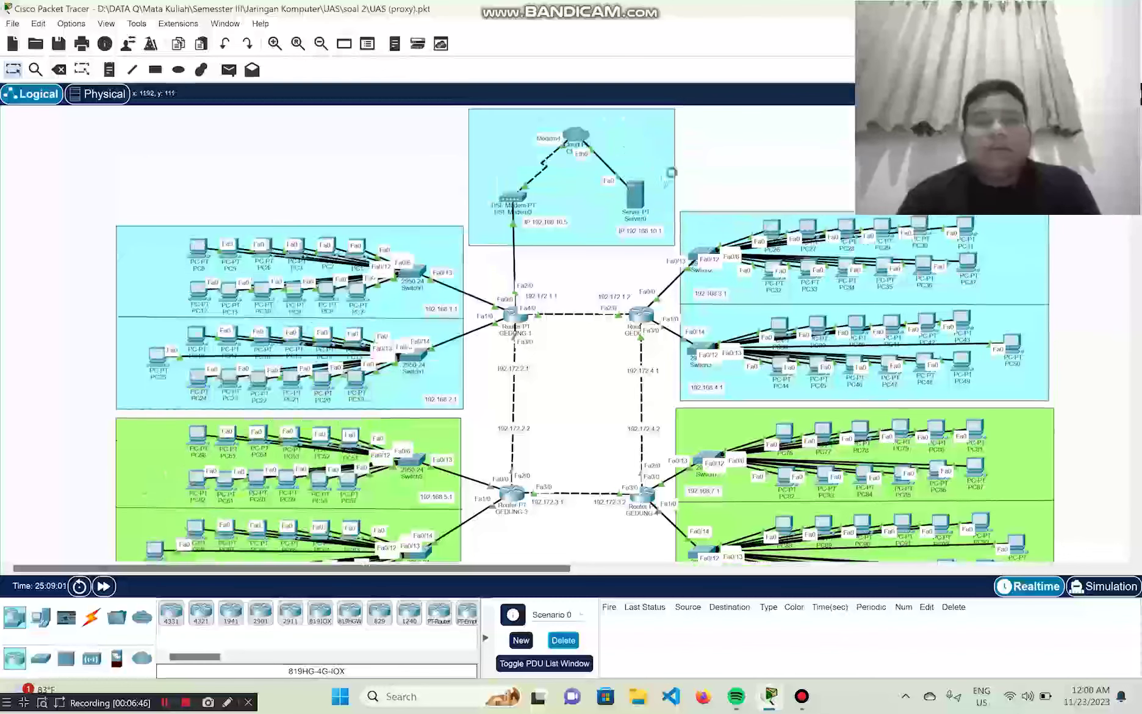
{"action": "left_click", "coordinate": [636, 197]}
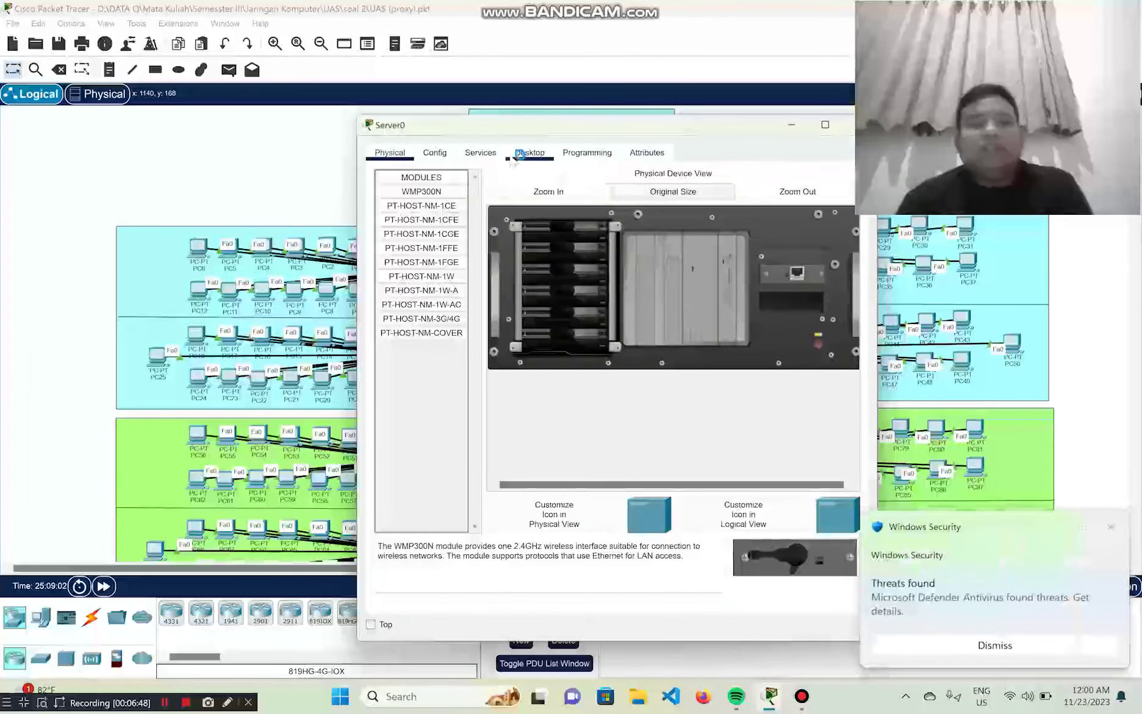
{"action": "left_click", "coordinate": [443, 154]}
{"action": "left_click", "coordinate": [479, 154]}
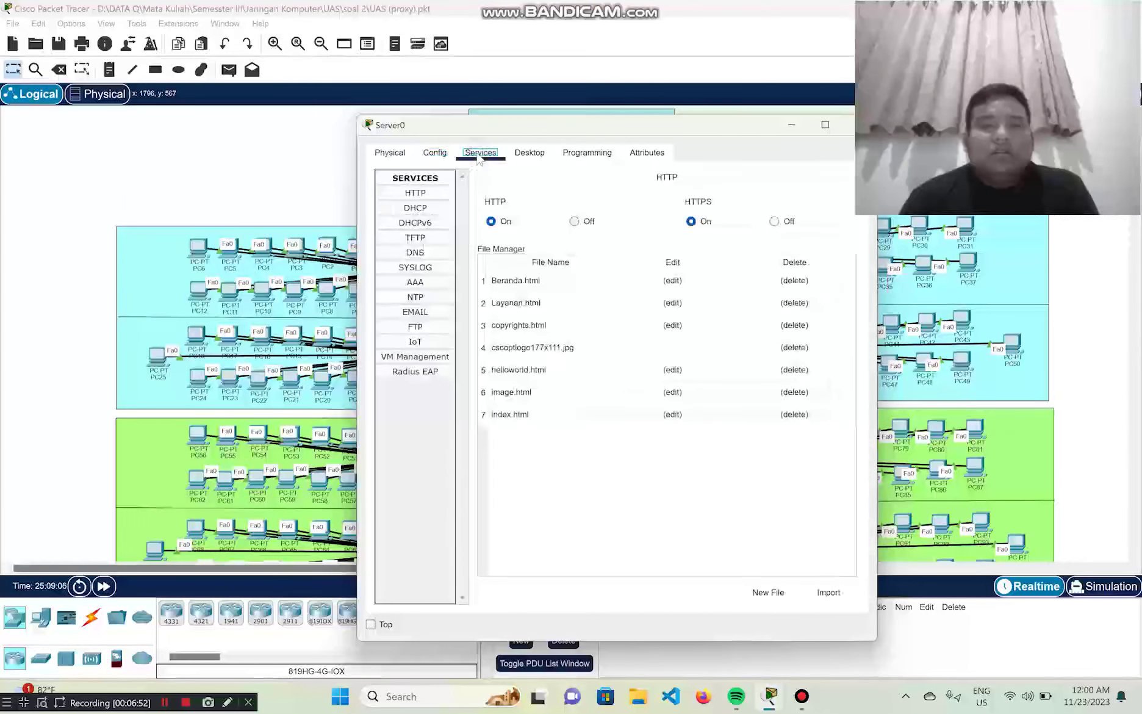
{"action": "left_click", "coordinate": [437, 195]}
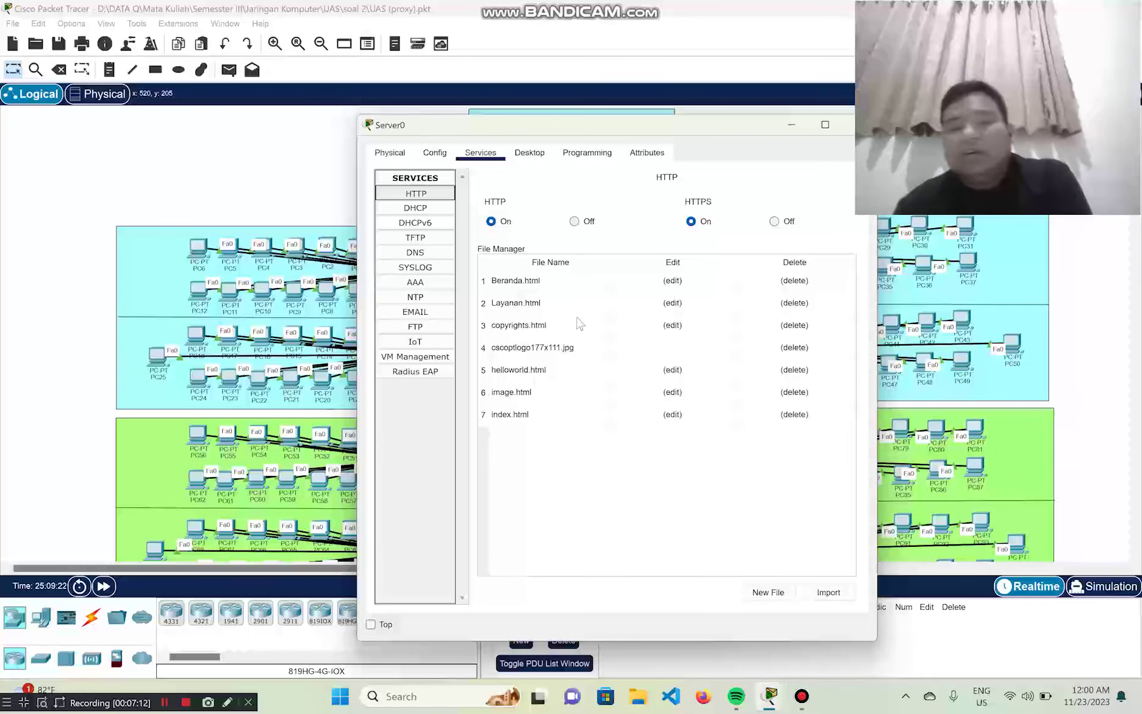
Open the web browser on PC6 and load the server's website at 192.168.10.1
{"action": "left_click", "coordinate": [197, 250]}
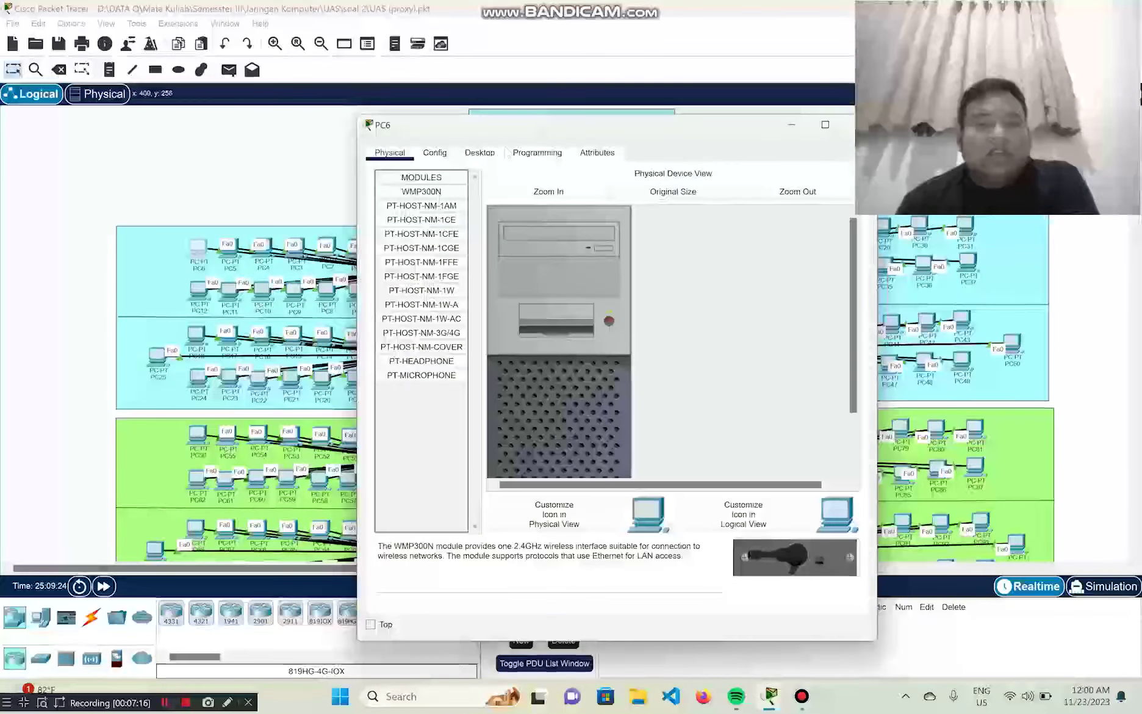
{"action": "left_click_drag", "start_coordinate": [545, 125], "coordinate": [364, 134]}
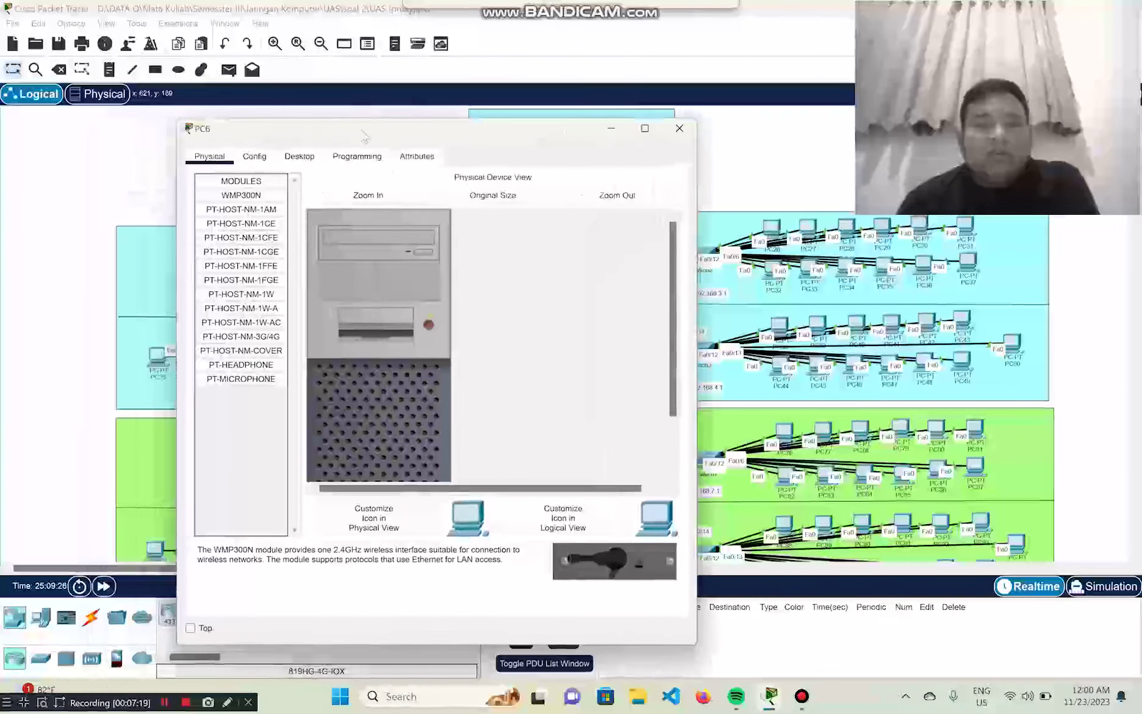
{"action": "left_click", "coordinate": [299, 156]}
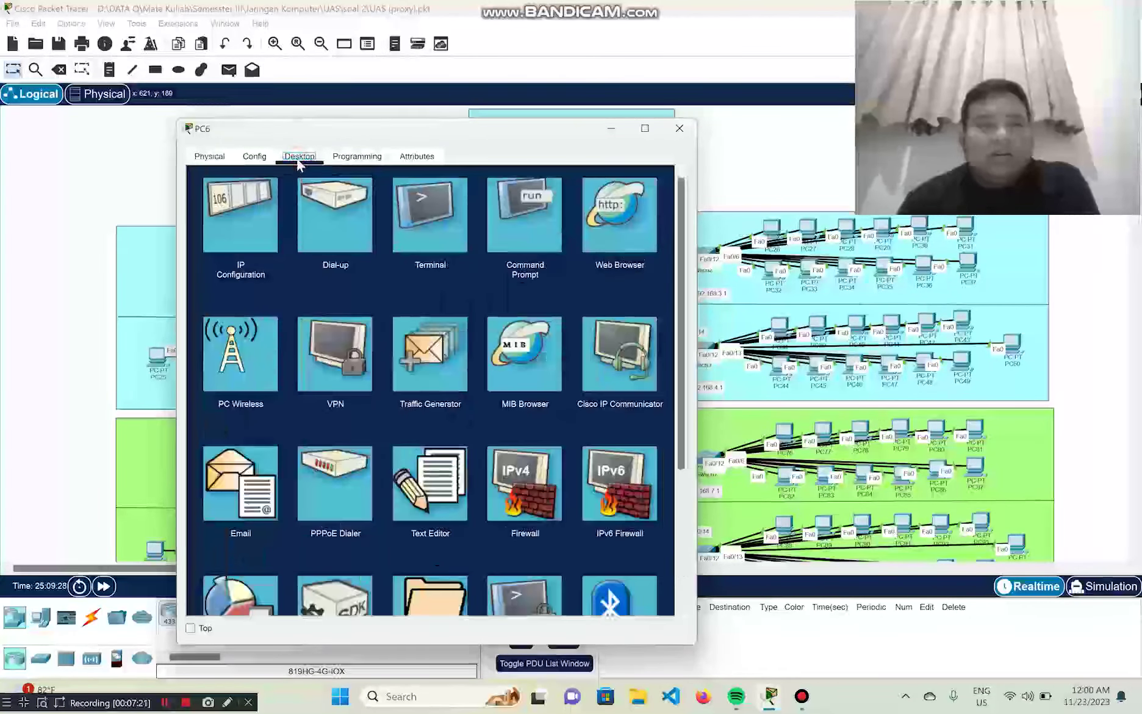
{"action": "left_click", "coordinate": [614, 234]}
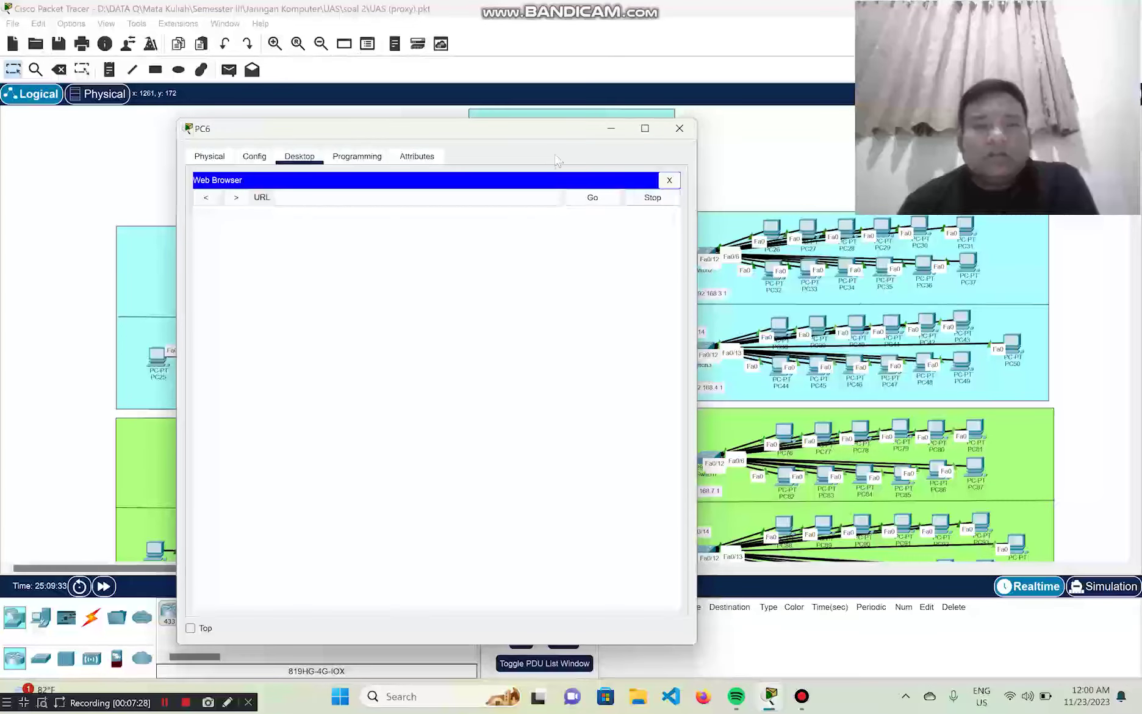
{"action": "left_click_drag", "start_coordinate": [548, 135], "coordinate": [725, 274]}
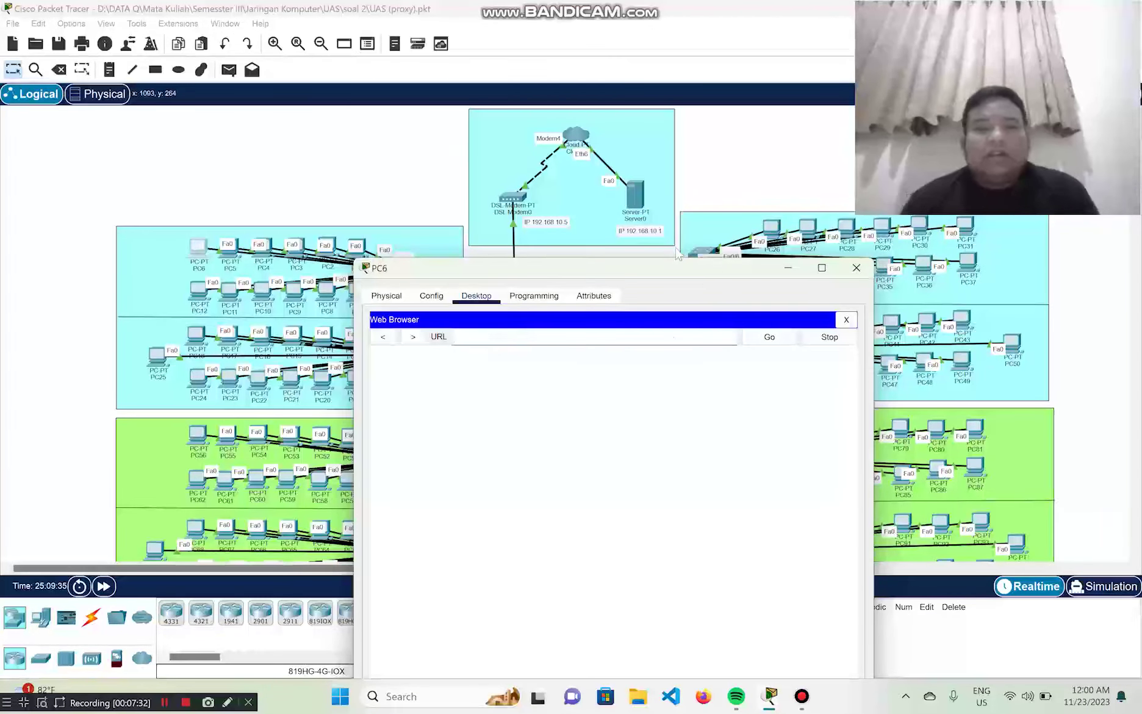
{"action": "type", "text": "192"}
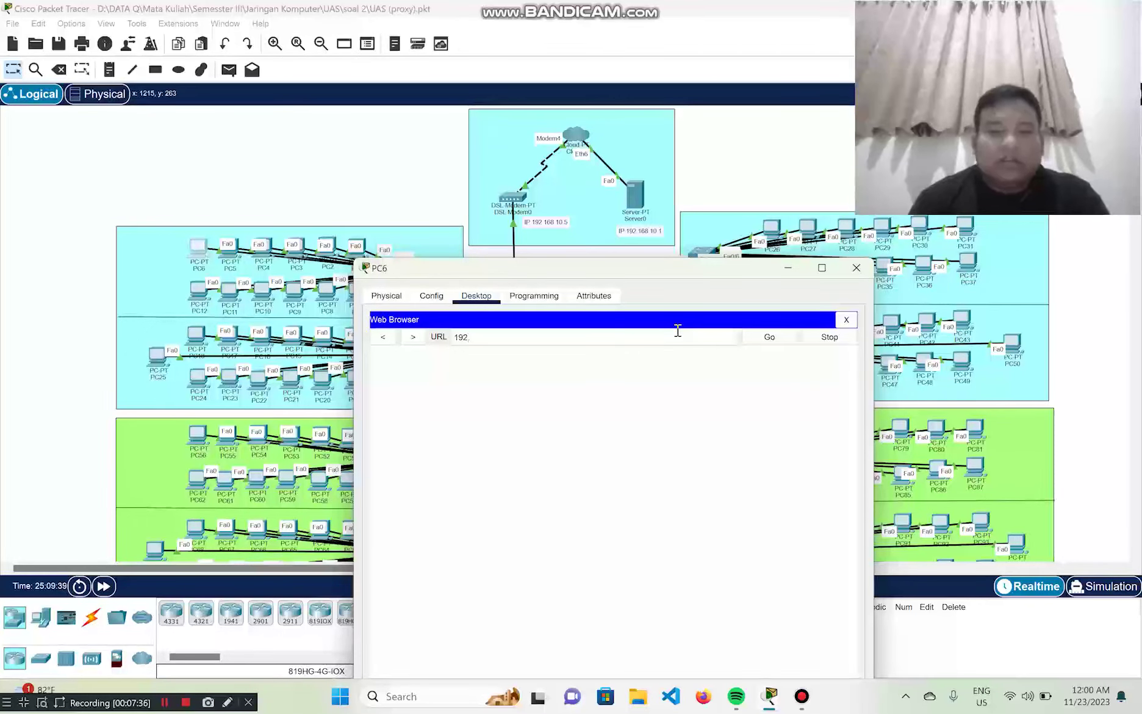
{"action": "type", "text": ".168"}
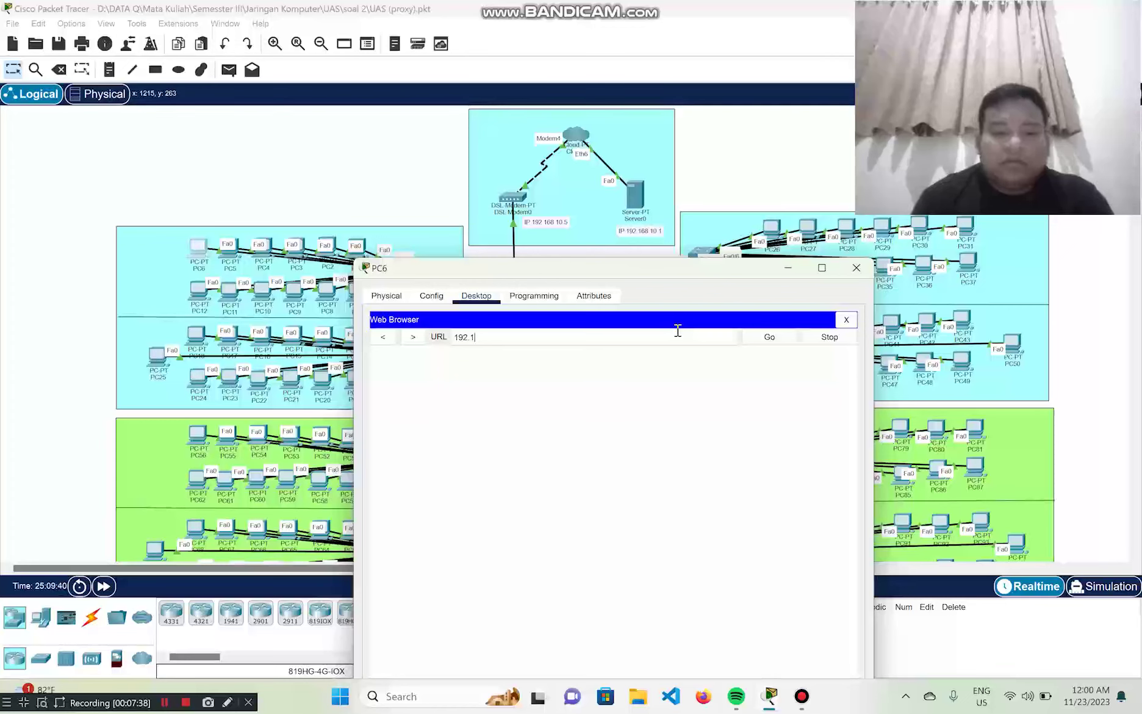
{"action": "type", "text": ".10.1"}
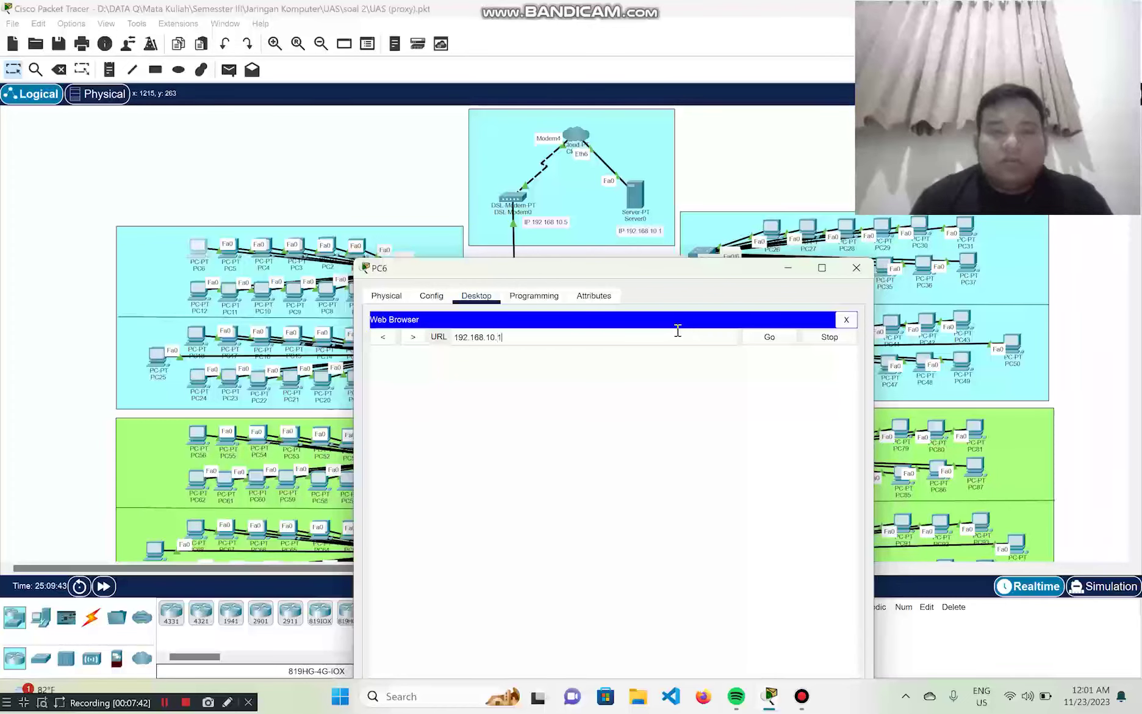
{"action": "left_click", "coordinate": [769, 337]}
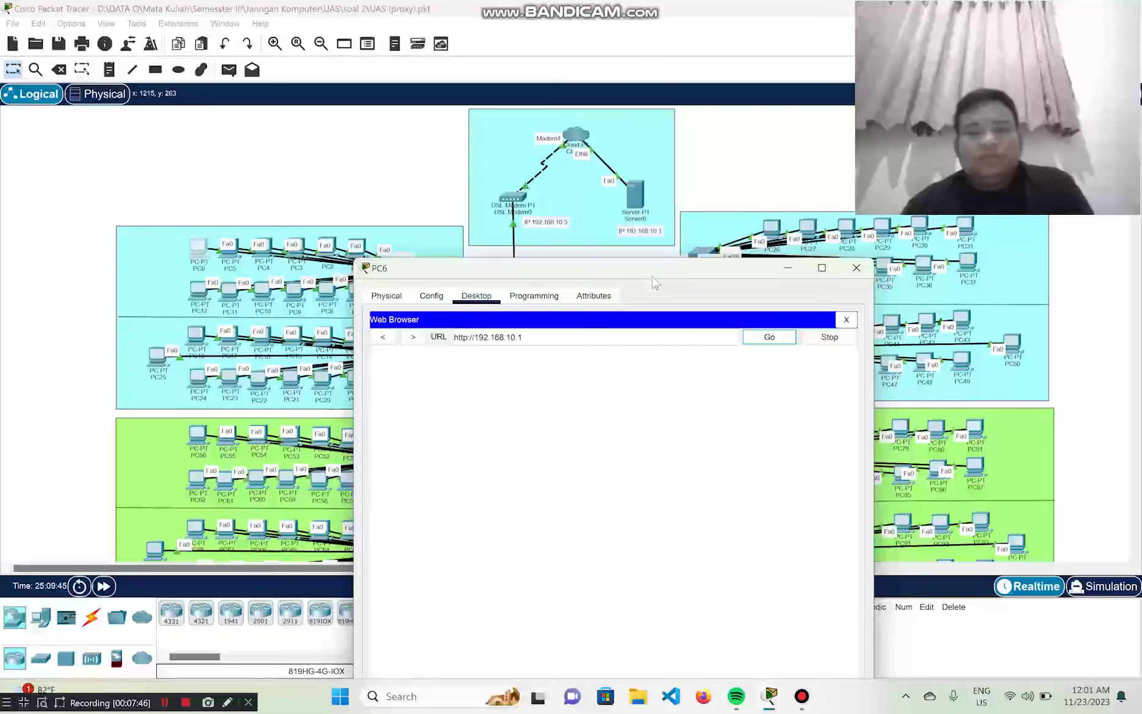
View the website's Beranda page in PC6's browser and close the PC6 window
{"action": "left_click_drag", "start_coordinate": [653, 276], "coordinate": [490, 160]}
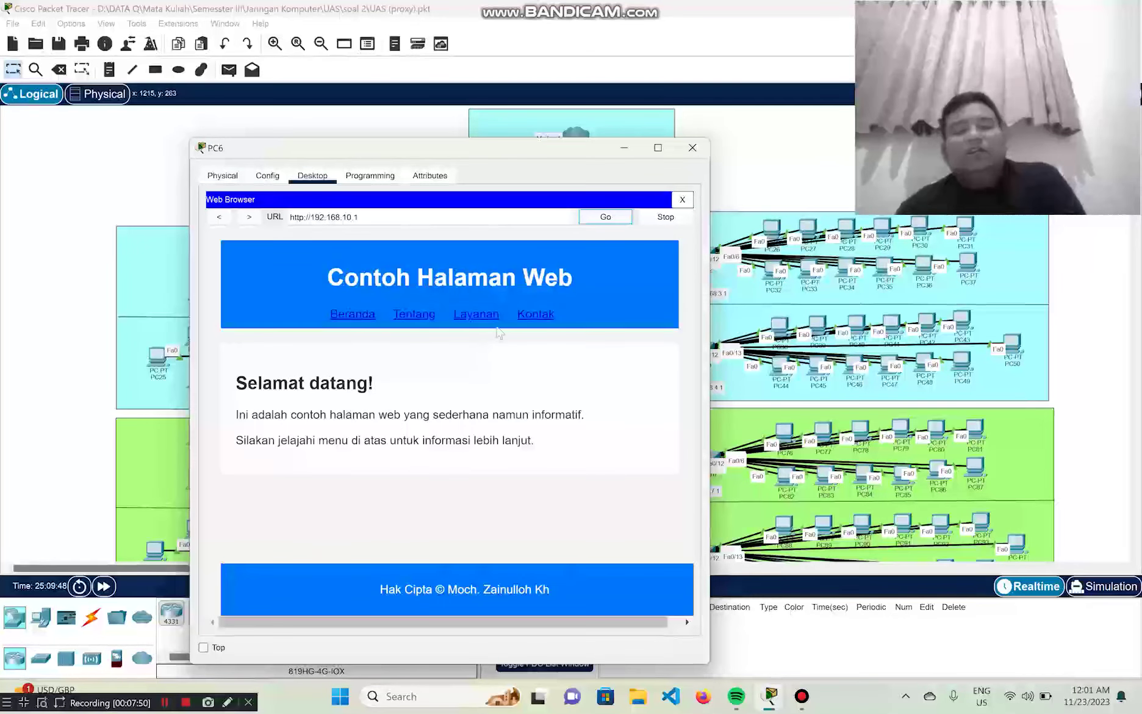
{"action": "left_click", "coordinate": [360, 316]}
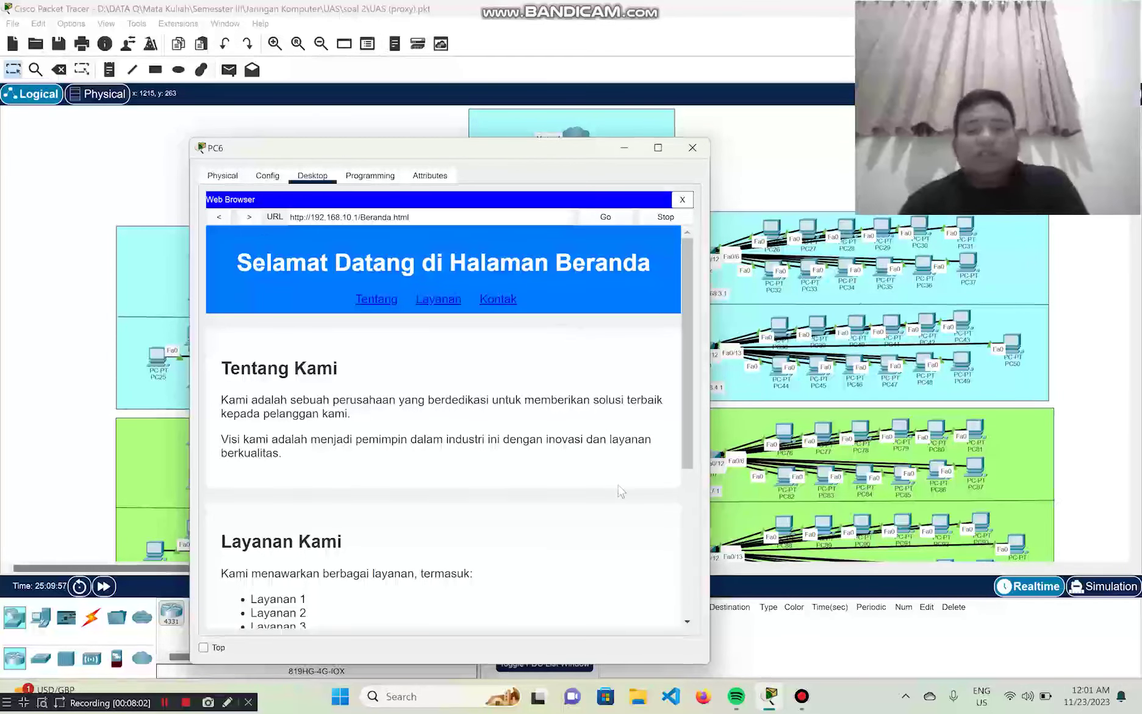
{"action": "left_click", "coordinate": [695, 156]}
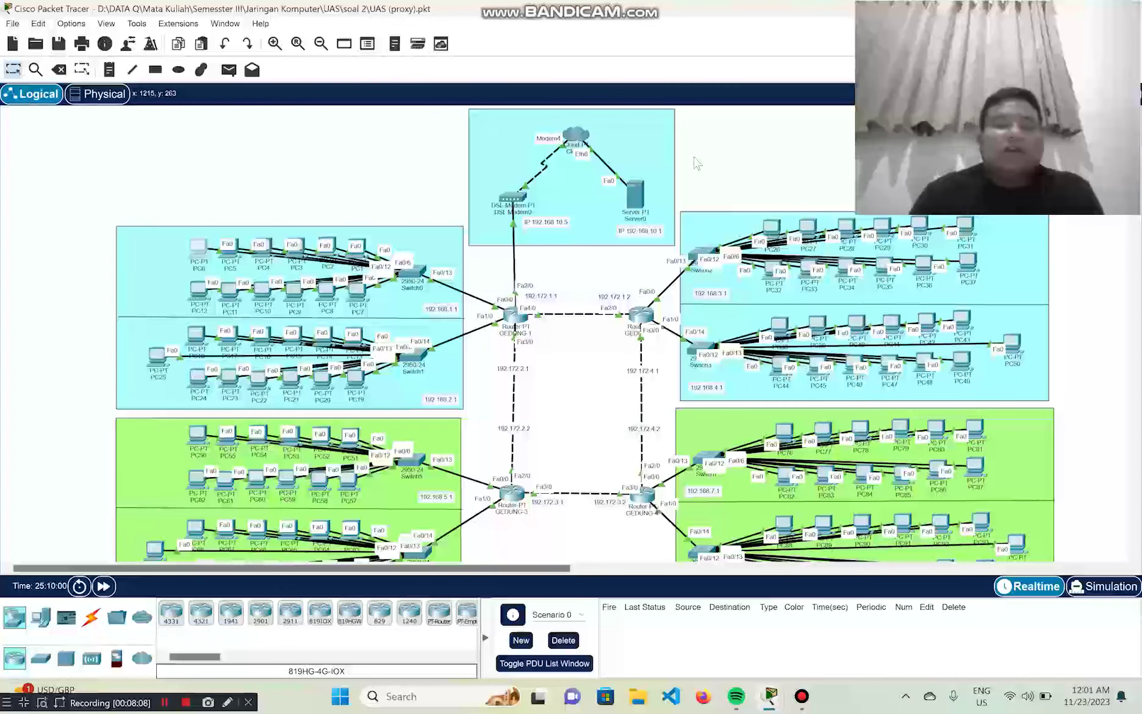